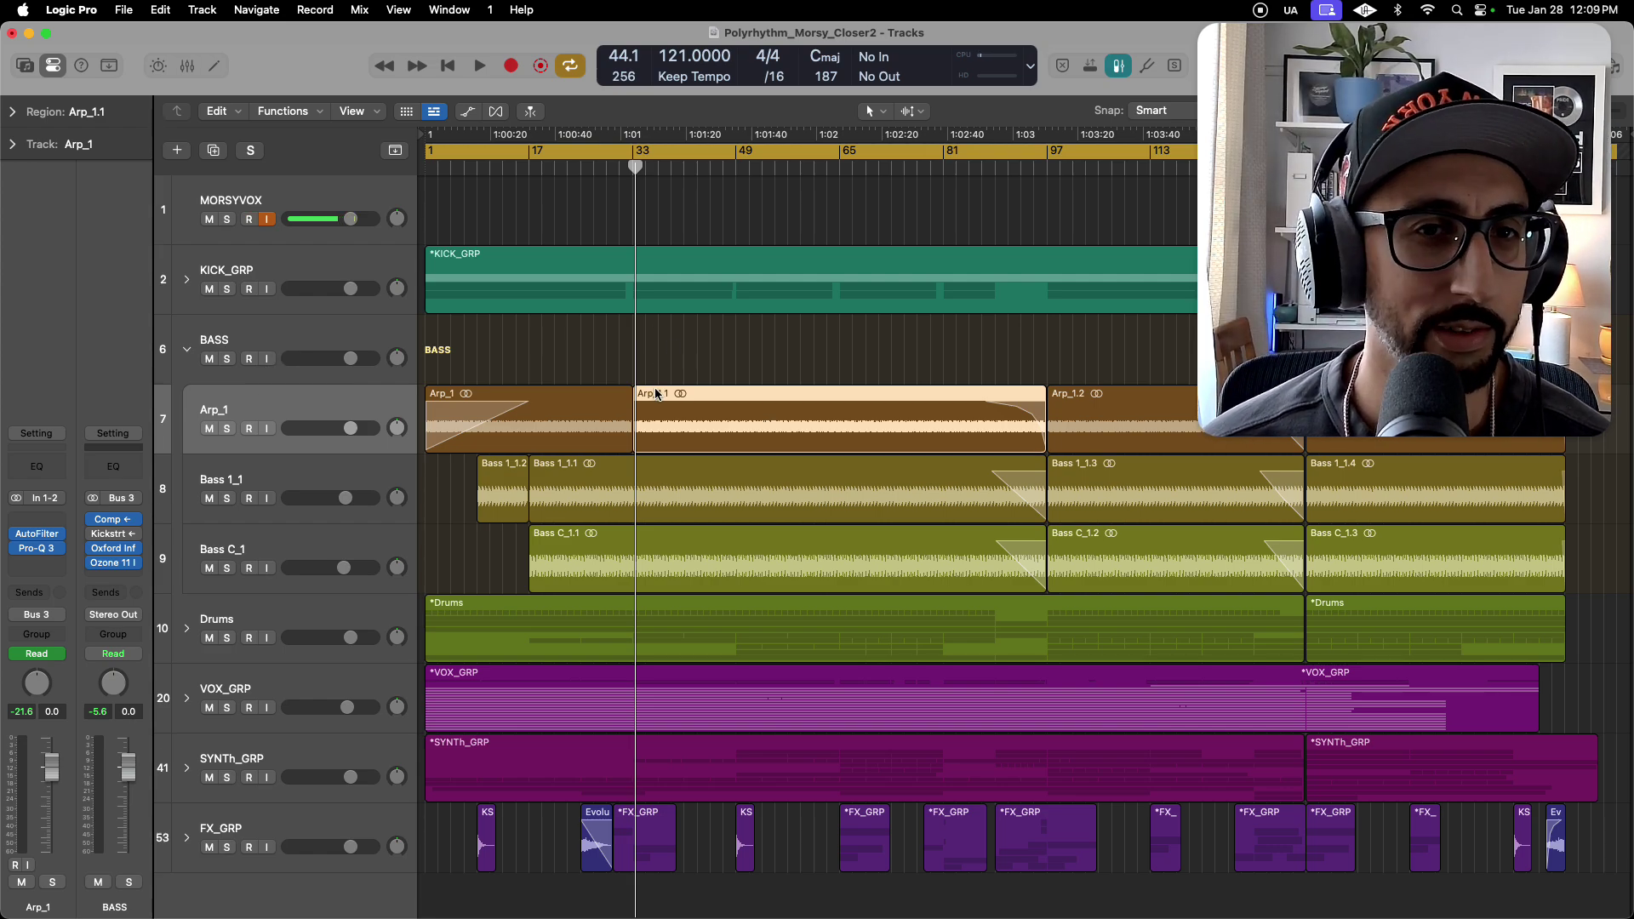
Play the song from bar 33, audition the BASS stack soloed, and clear the solo after stopping playback.
key(space)
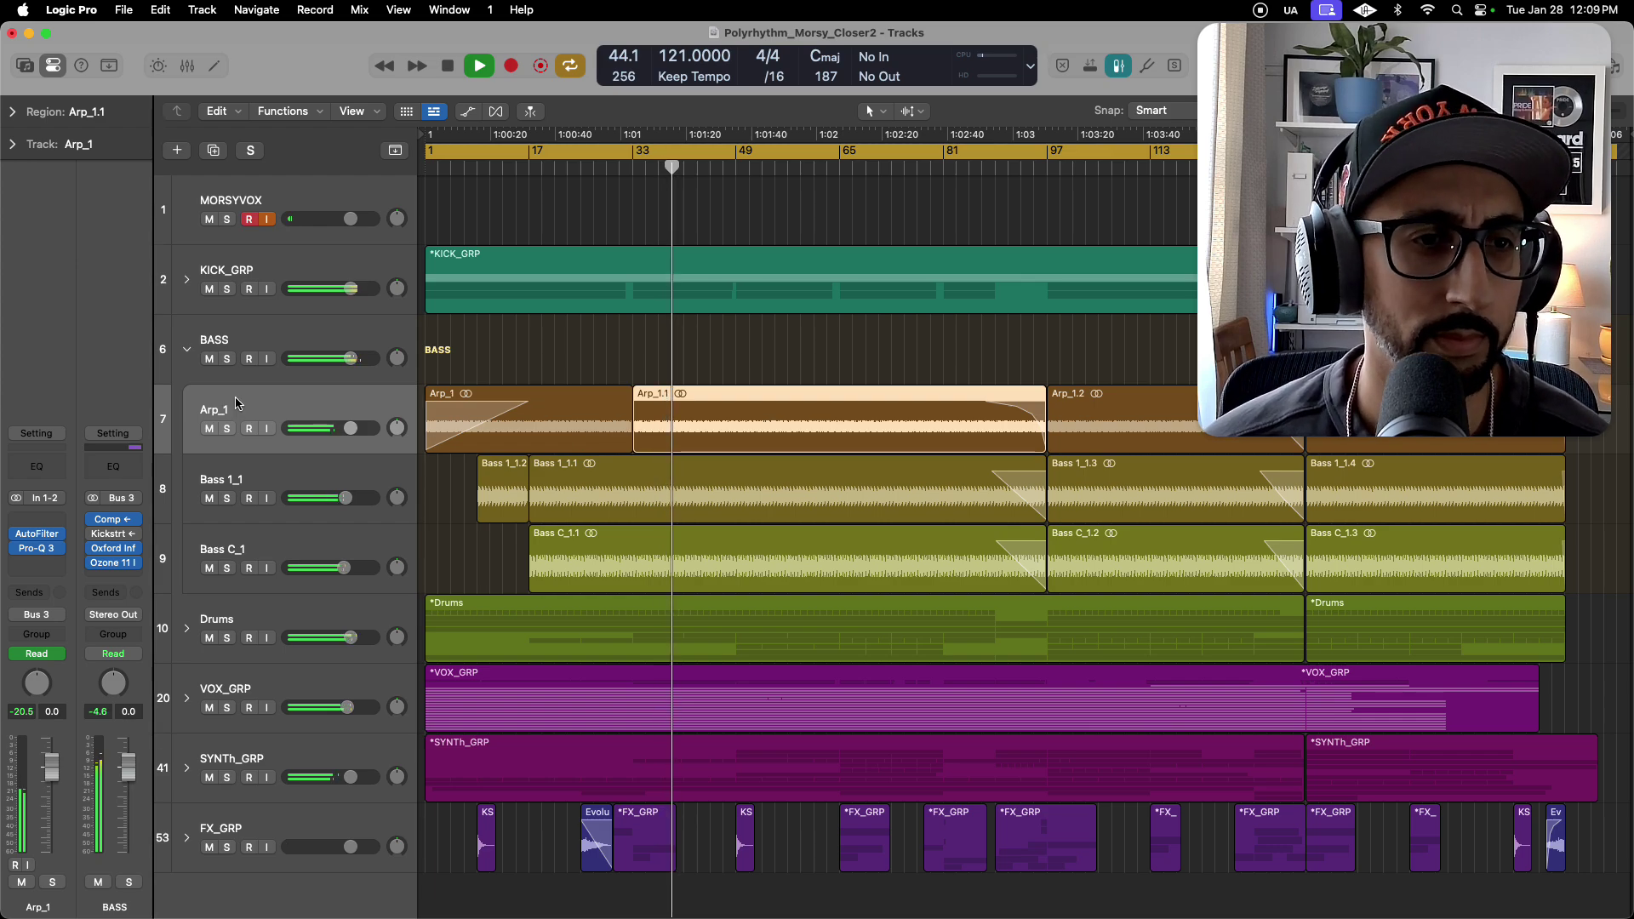
click(229, 359)
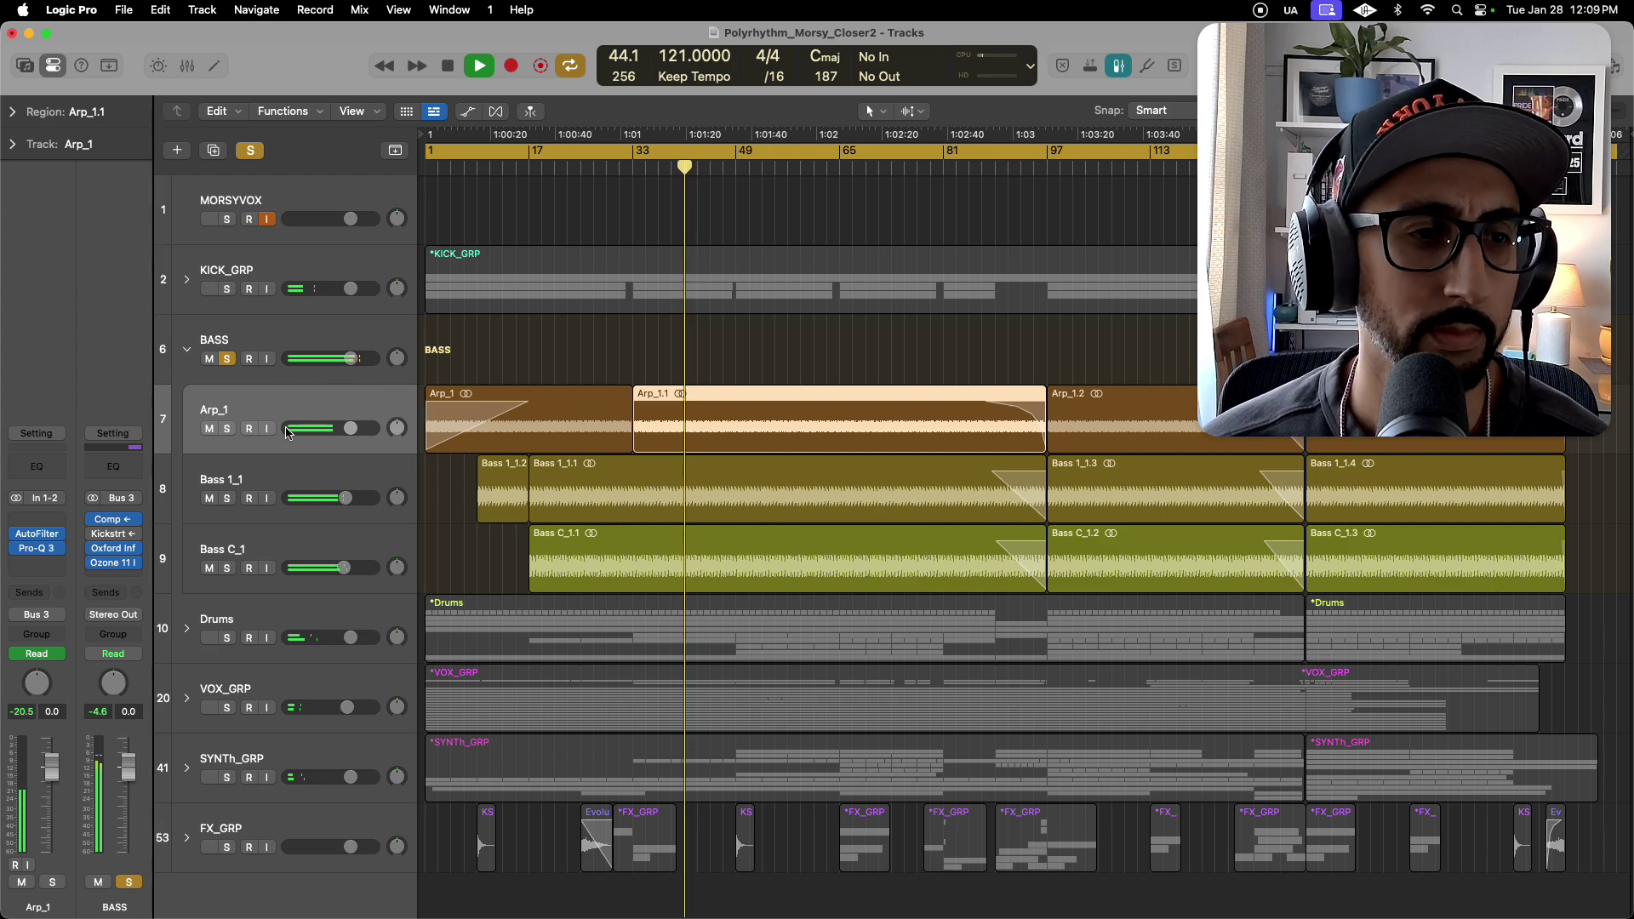
key(space)
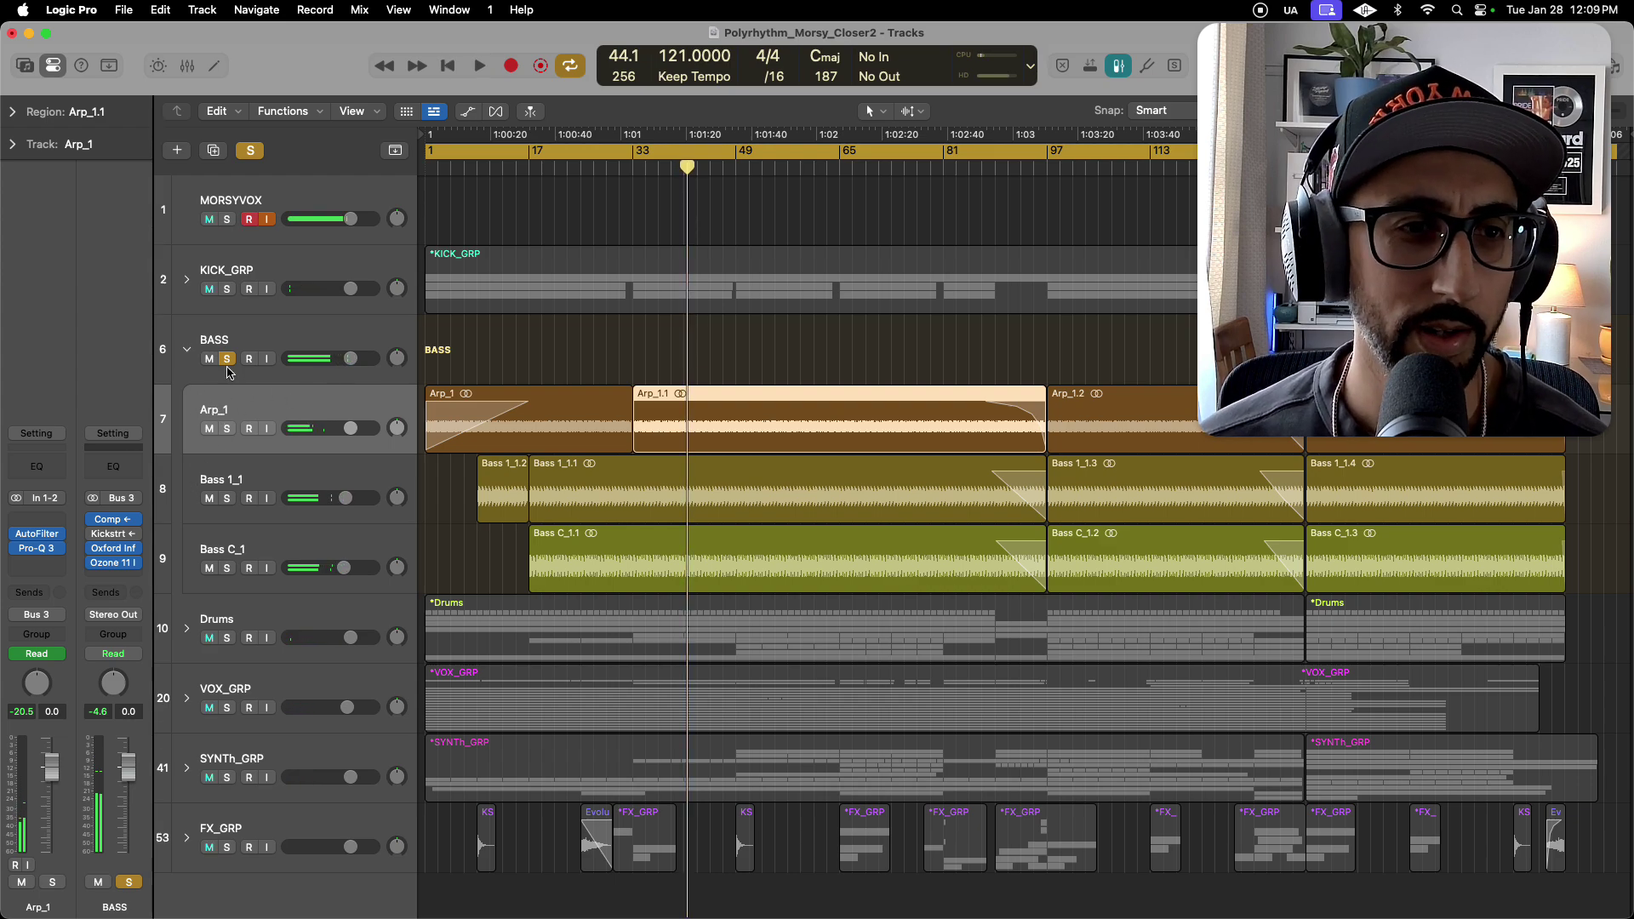
click(230, 359)
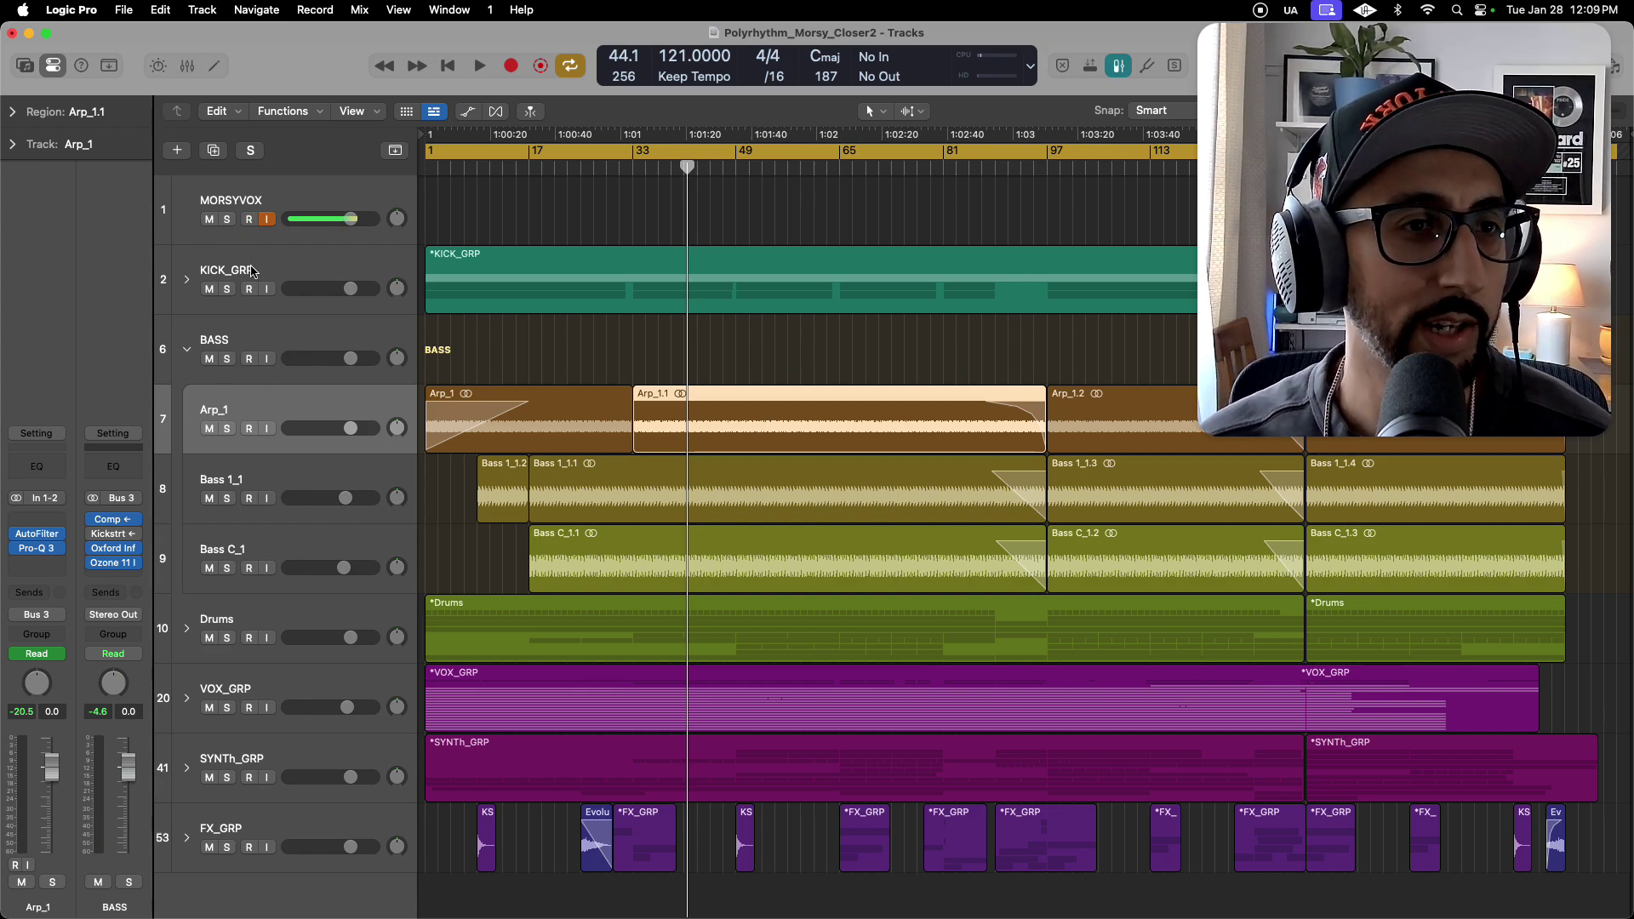
Expand the KICK_GRP stack, examine the muted KICK_BUS 1 track's continuous kick pattern around bar 33, and collapse the stack.
click(186, 280)
click(254, 337)
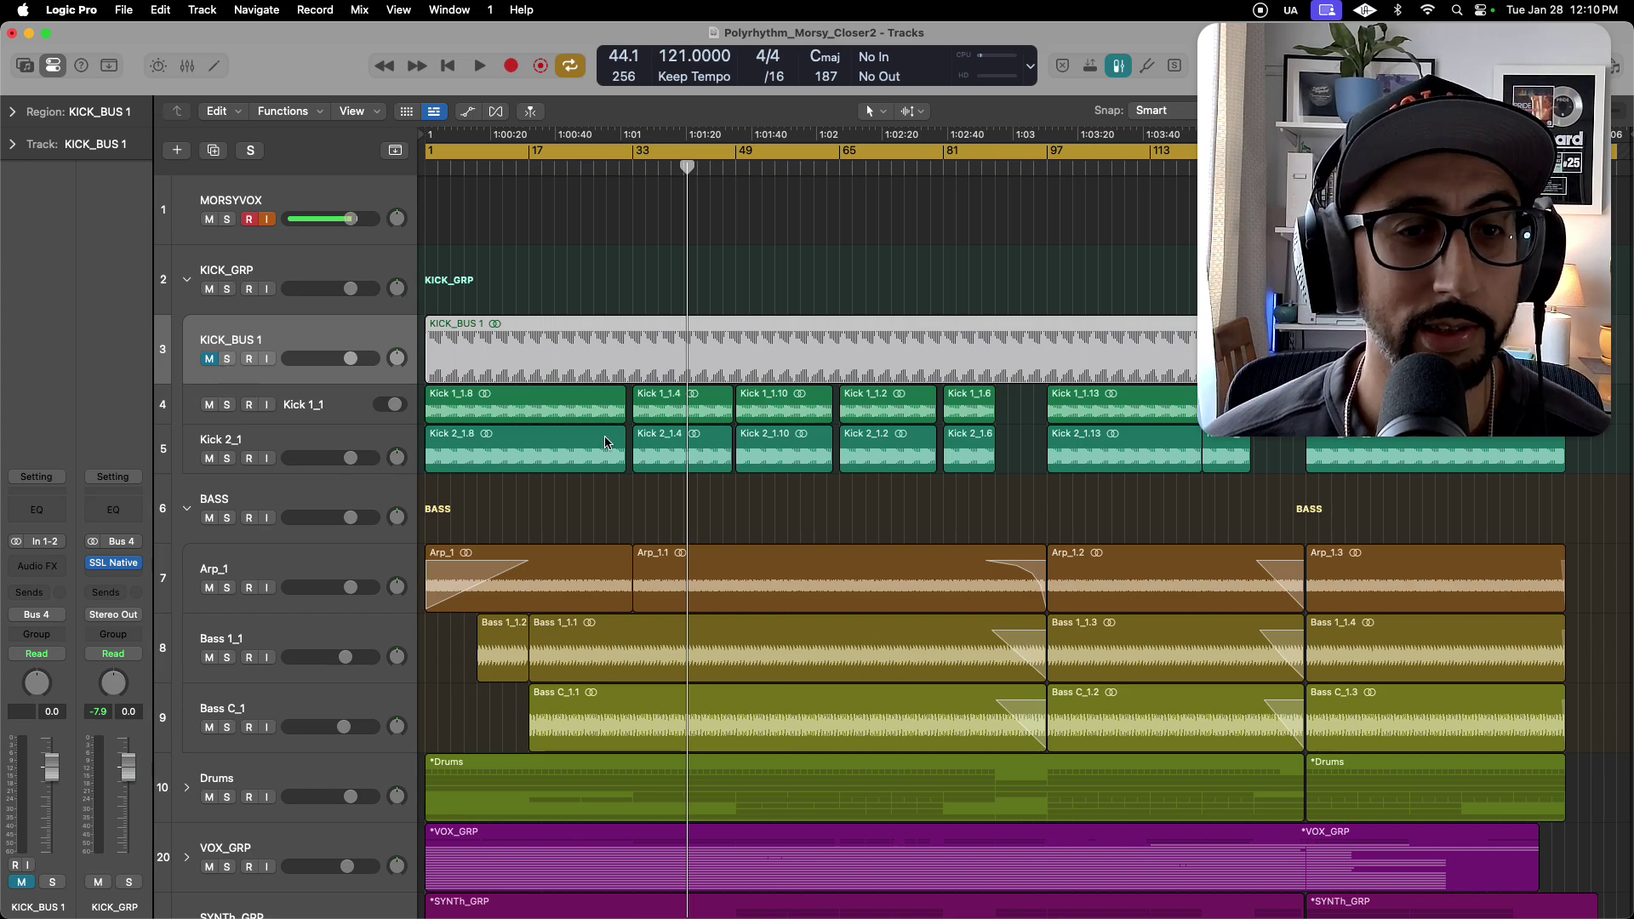
scroll(606, 441, up, 5)
scroll(634, 426, right, 5)
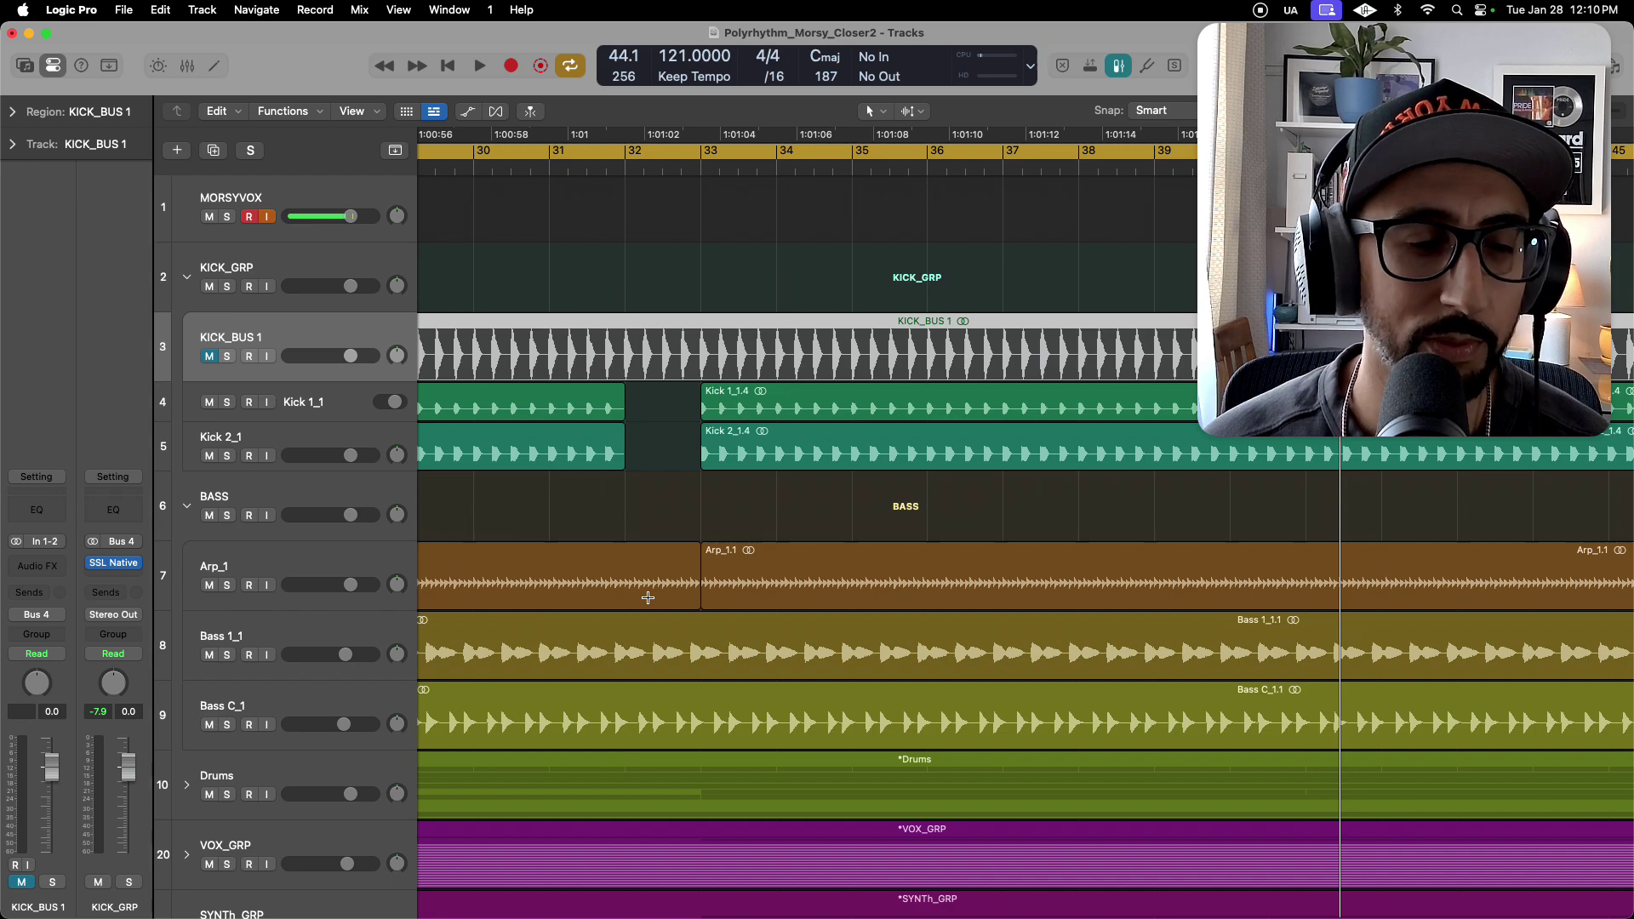
key(z)
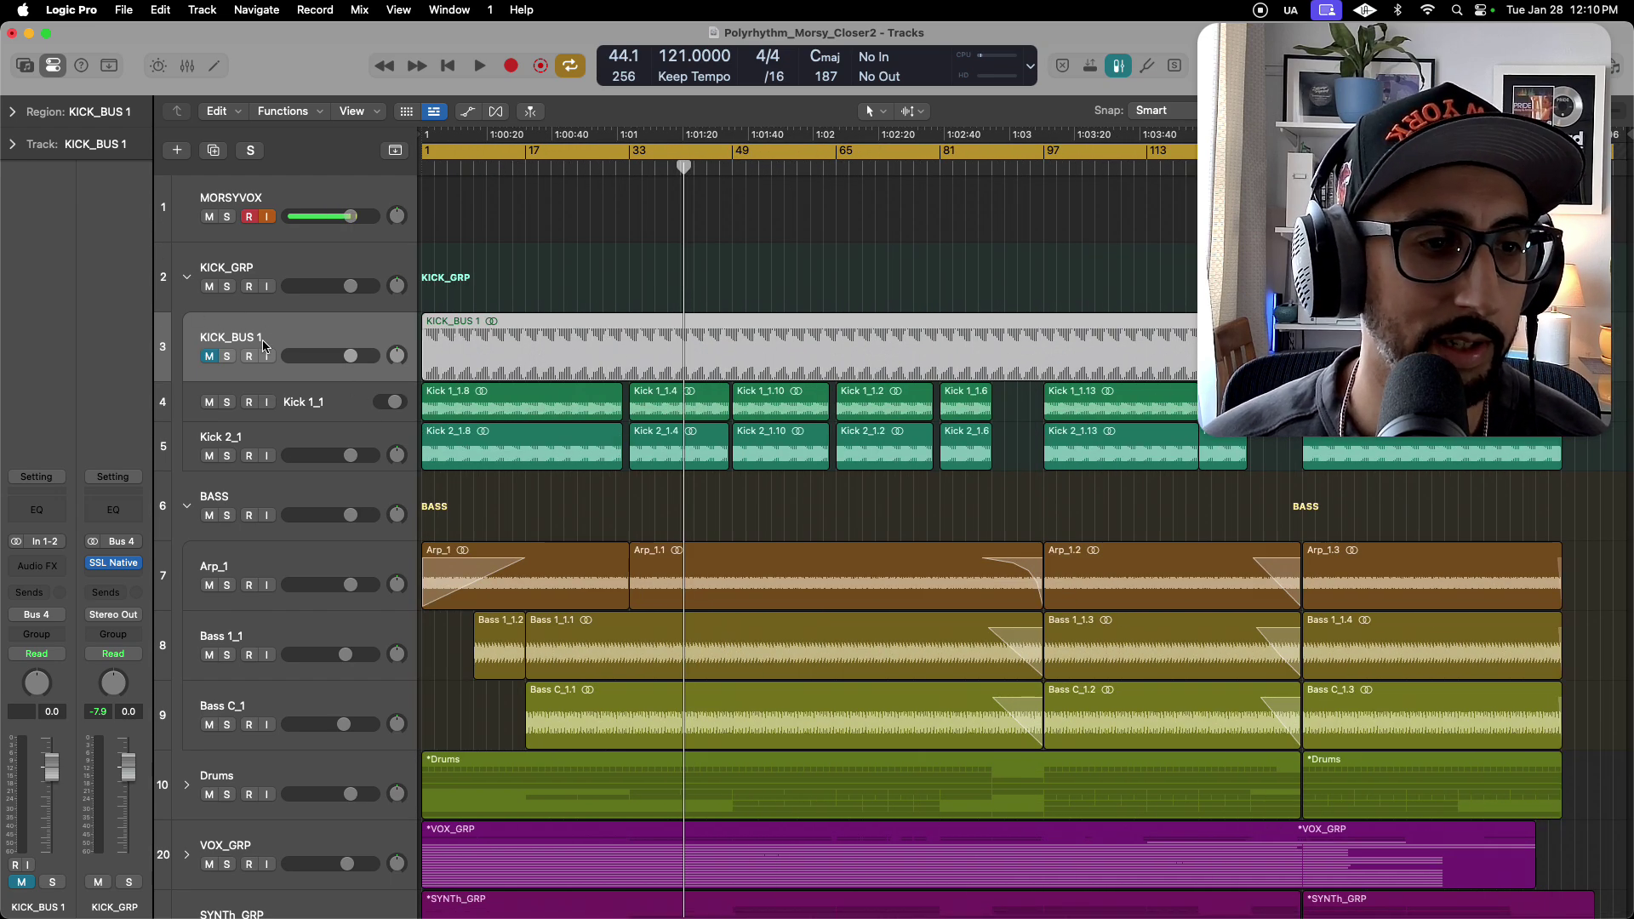
click(186, 277)
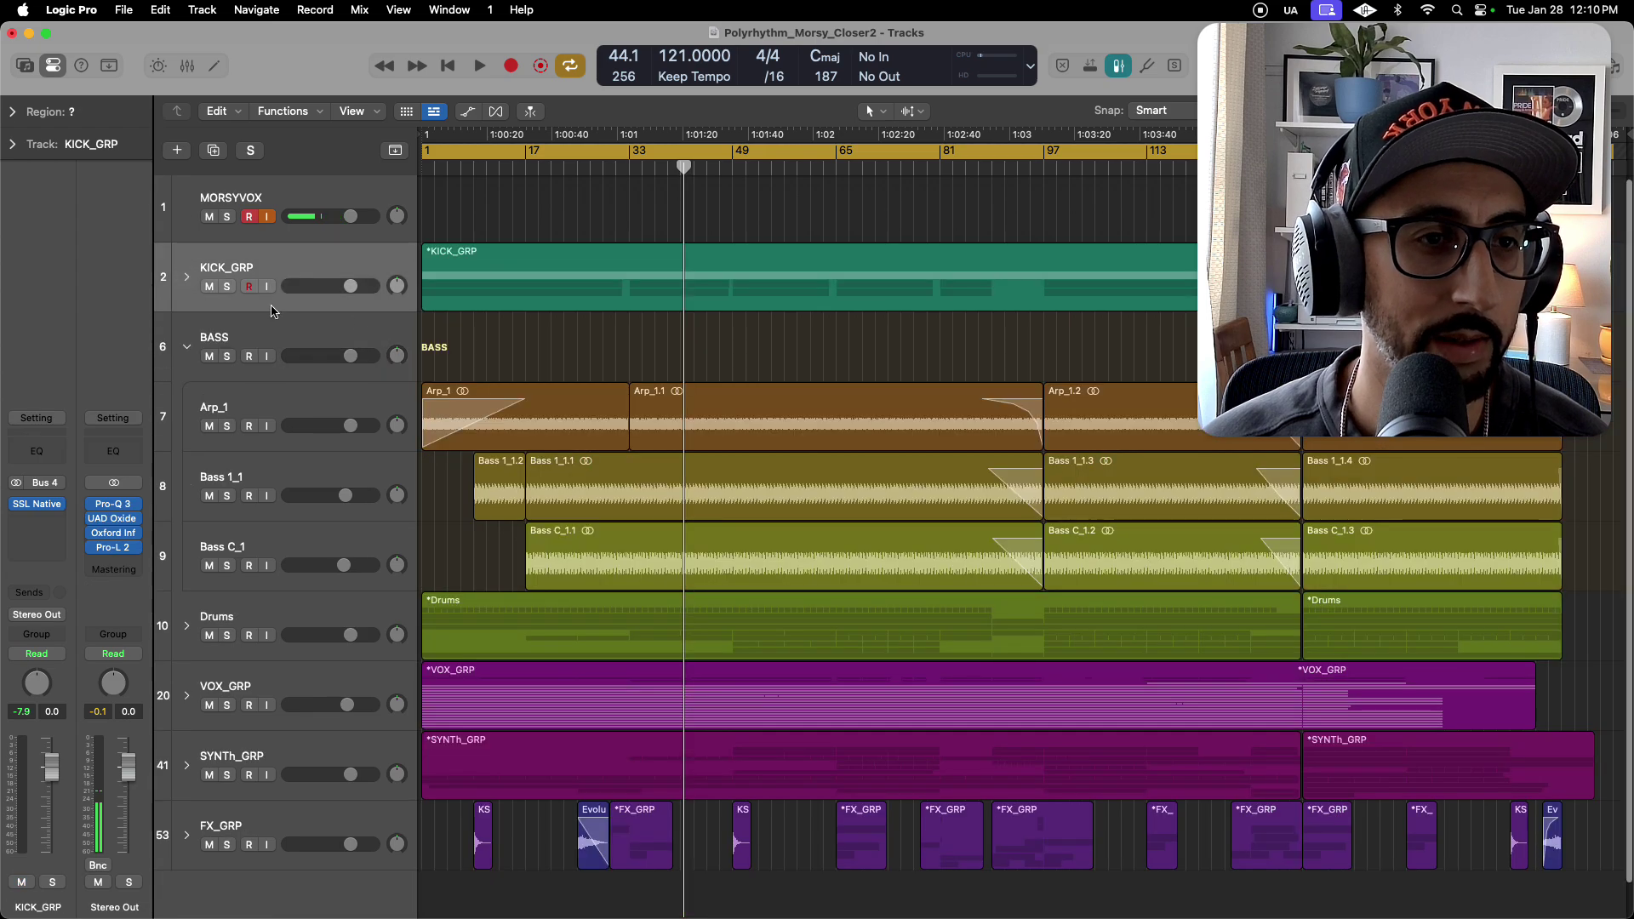
Audition the Arp_1 track on its own from the Arp_1.1 region at bar 33, and clear its solo.
click(218, 375)
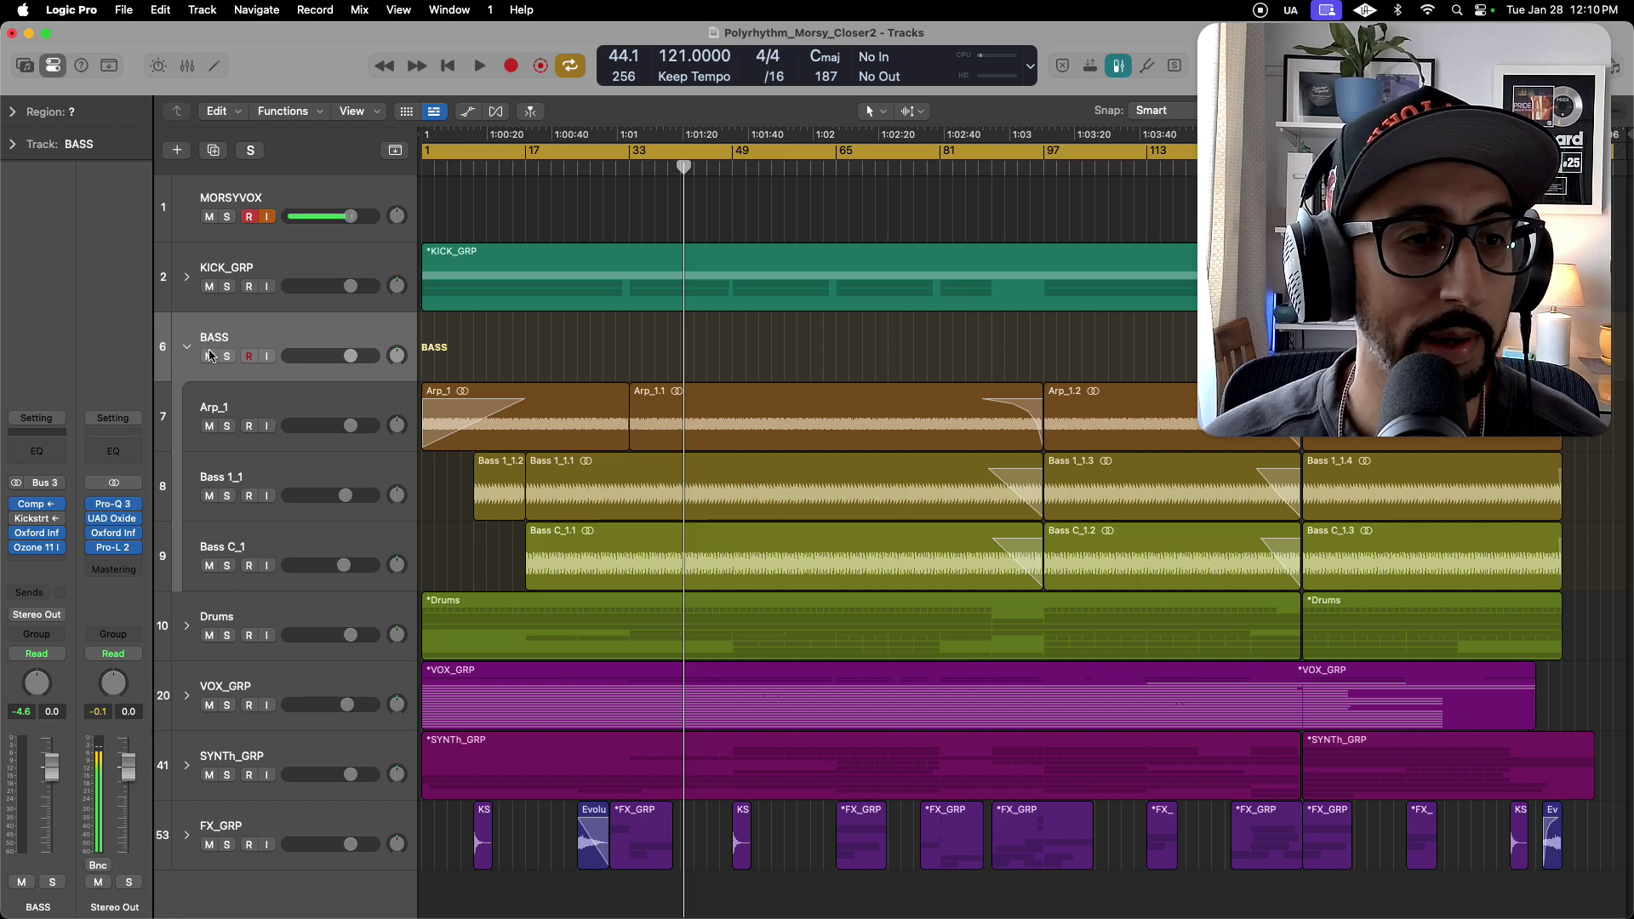
click(226, 425)
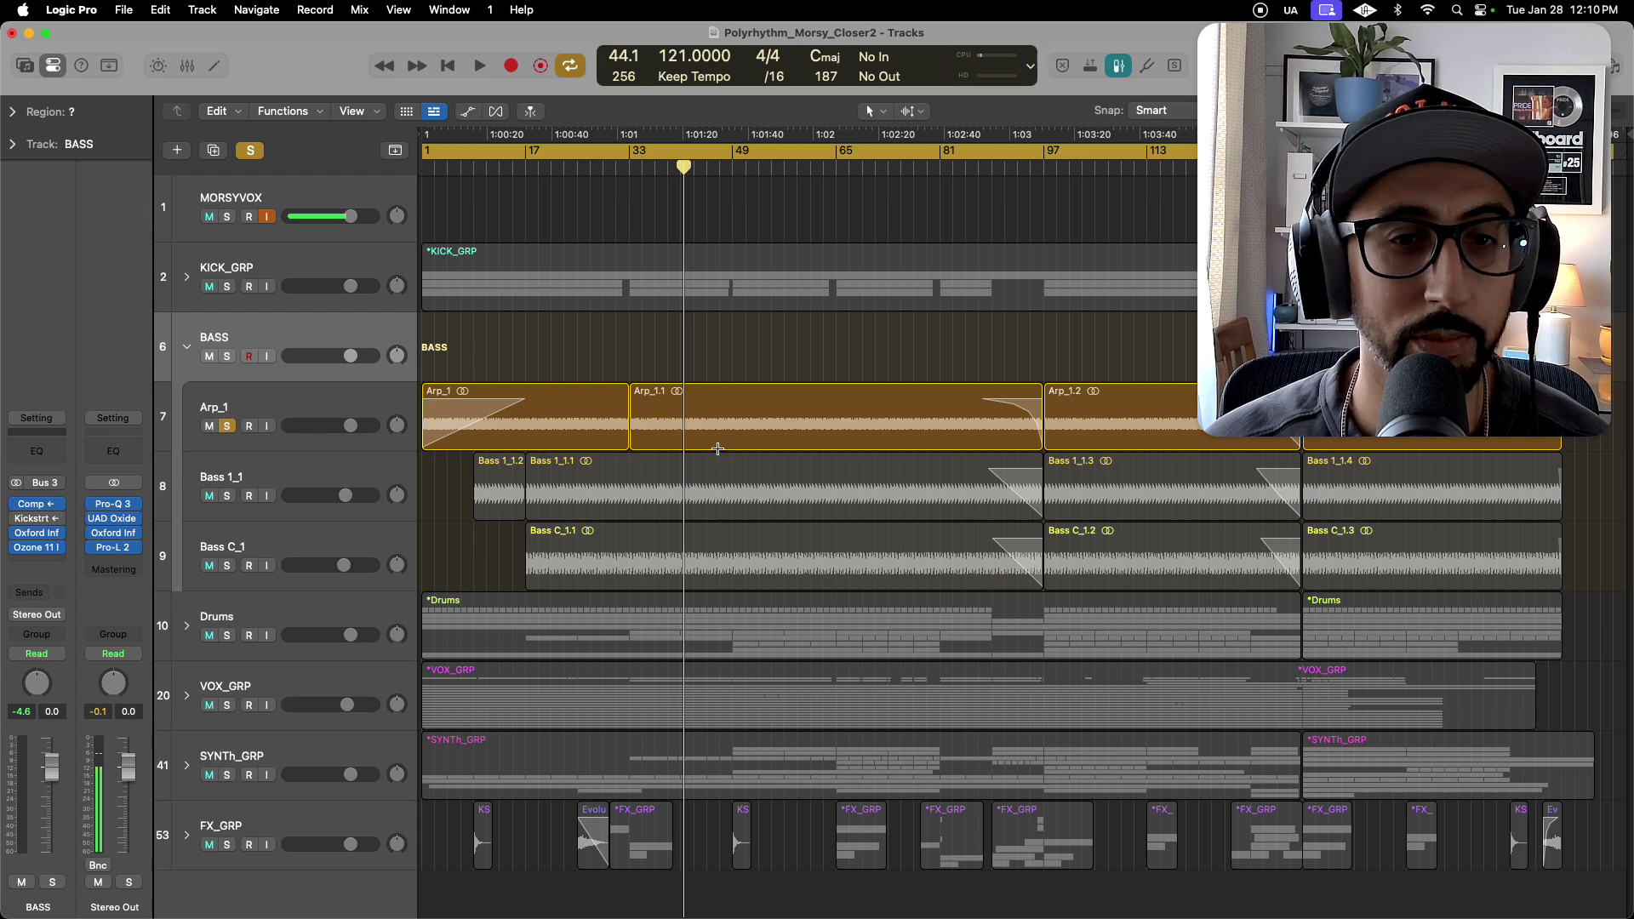
click(671, 400)
key(space)
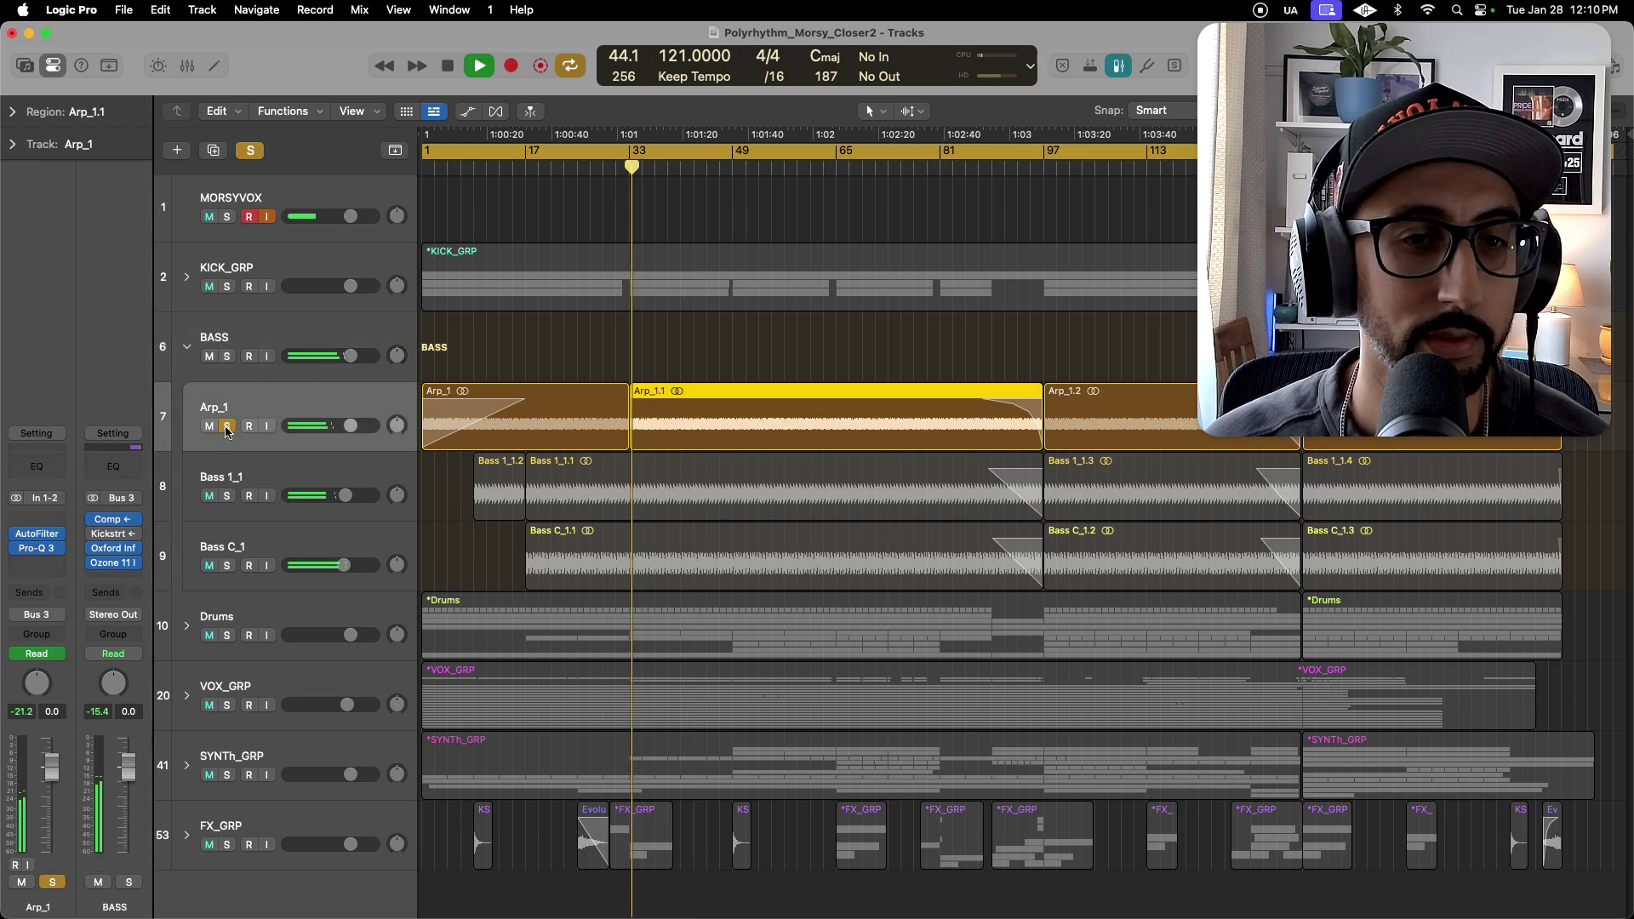
key(space)
click(227, 425)
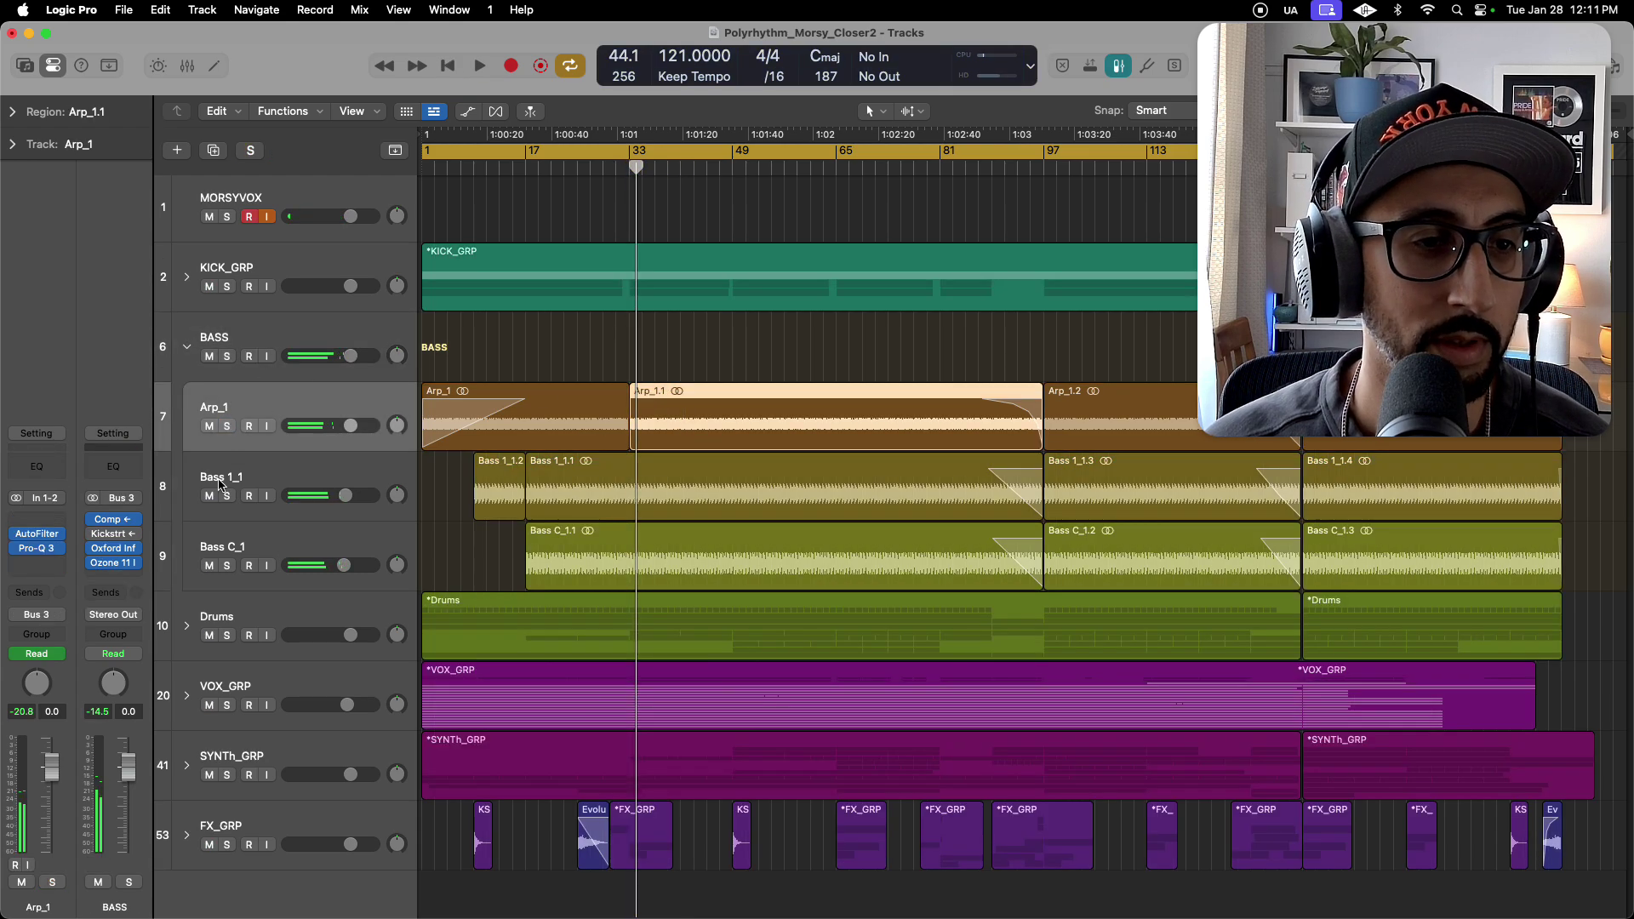
Audition the Bass 1_1 track on its own from bar 33, and clear its solo.
click(227, 497)
key(space)
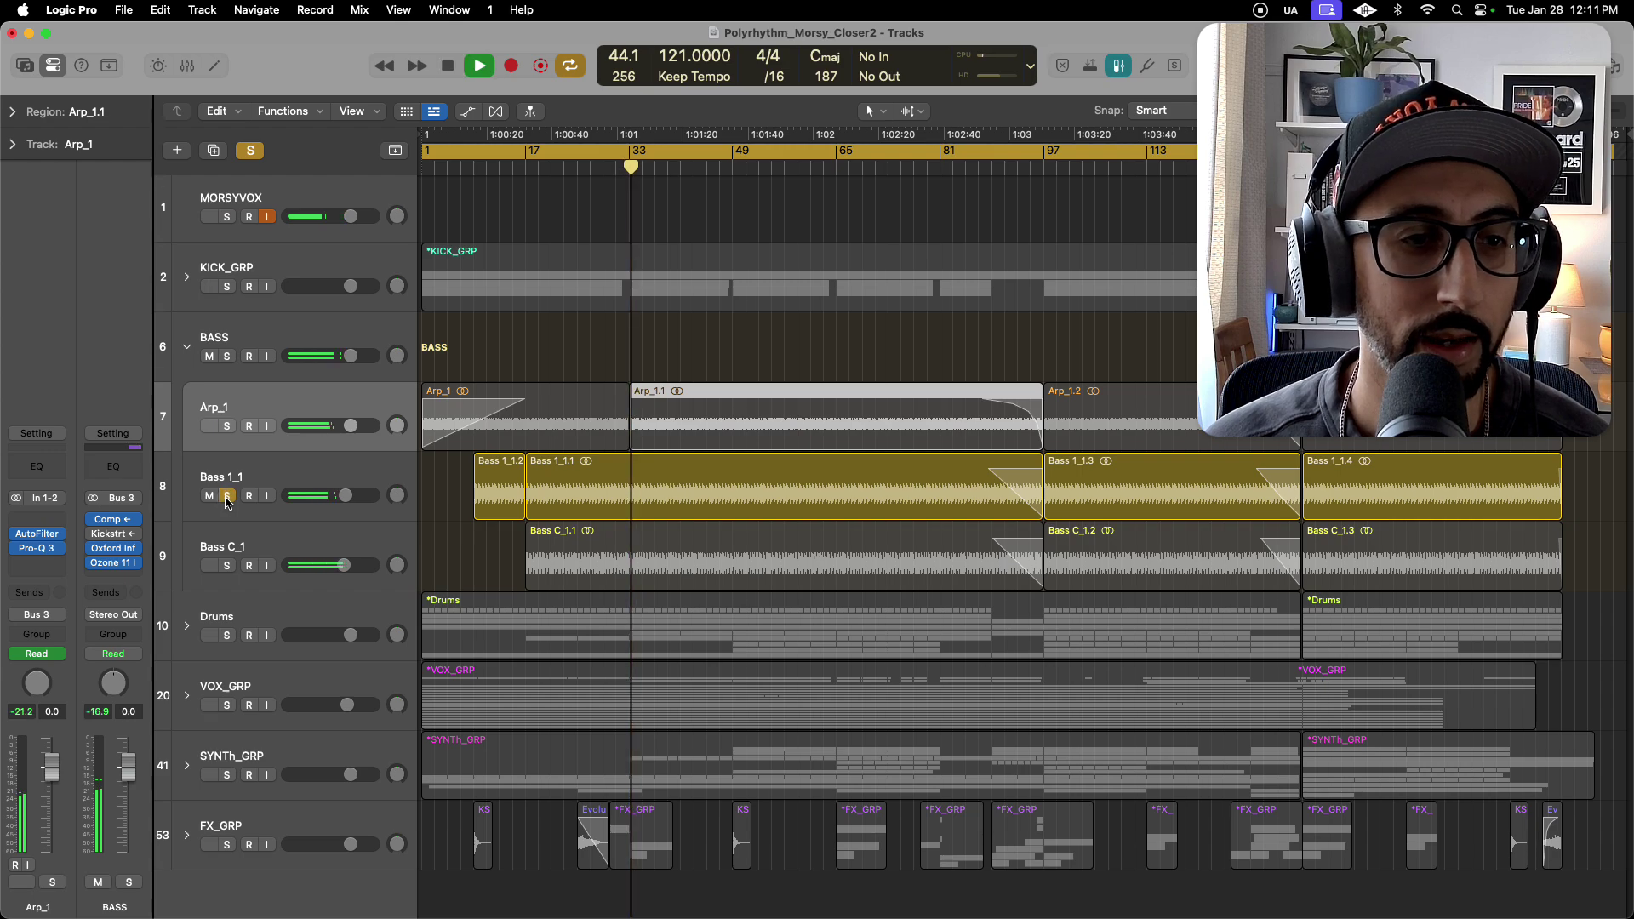
key(space)
click(226, 496)
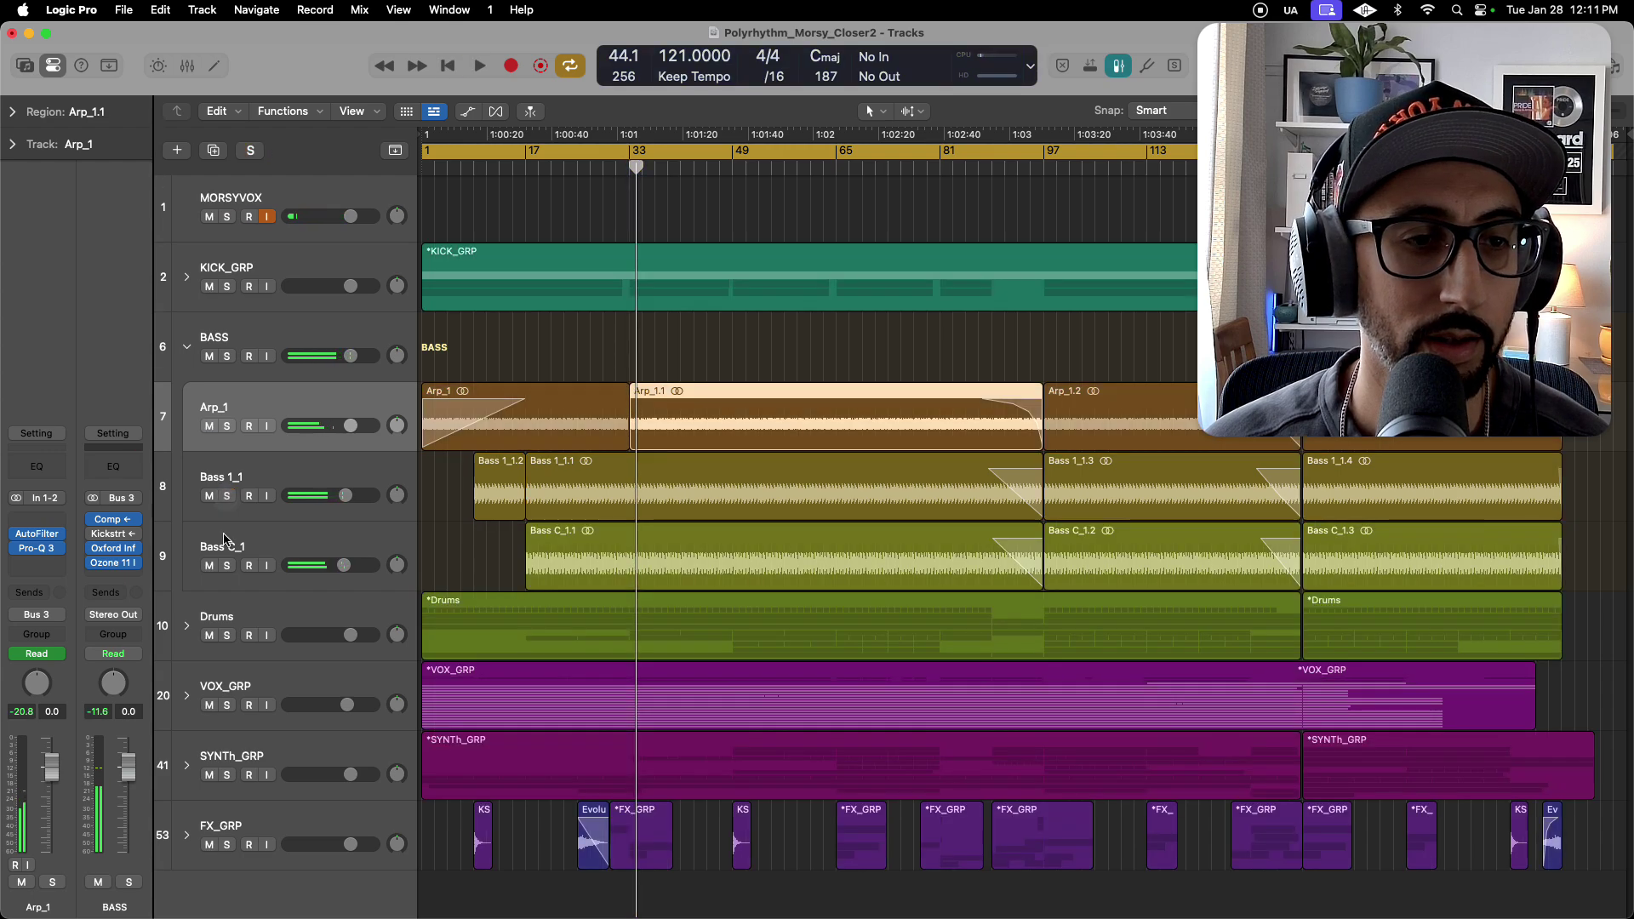
Audition the Bass C_1 track on its own from bar 33, and clear its solo.
click(226, 566)
key(space)
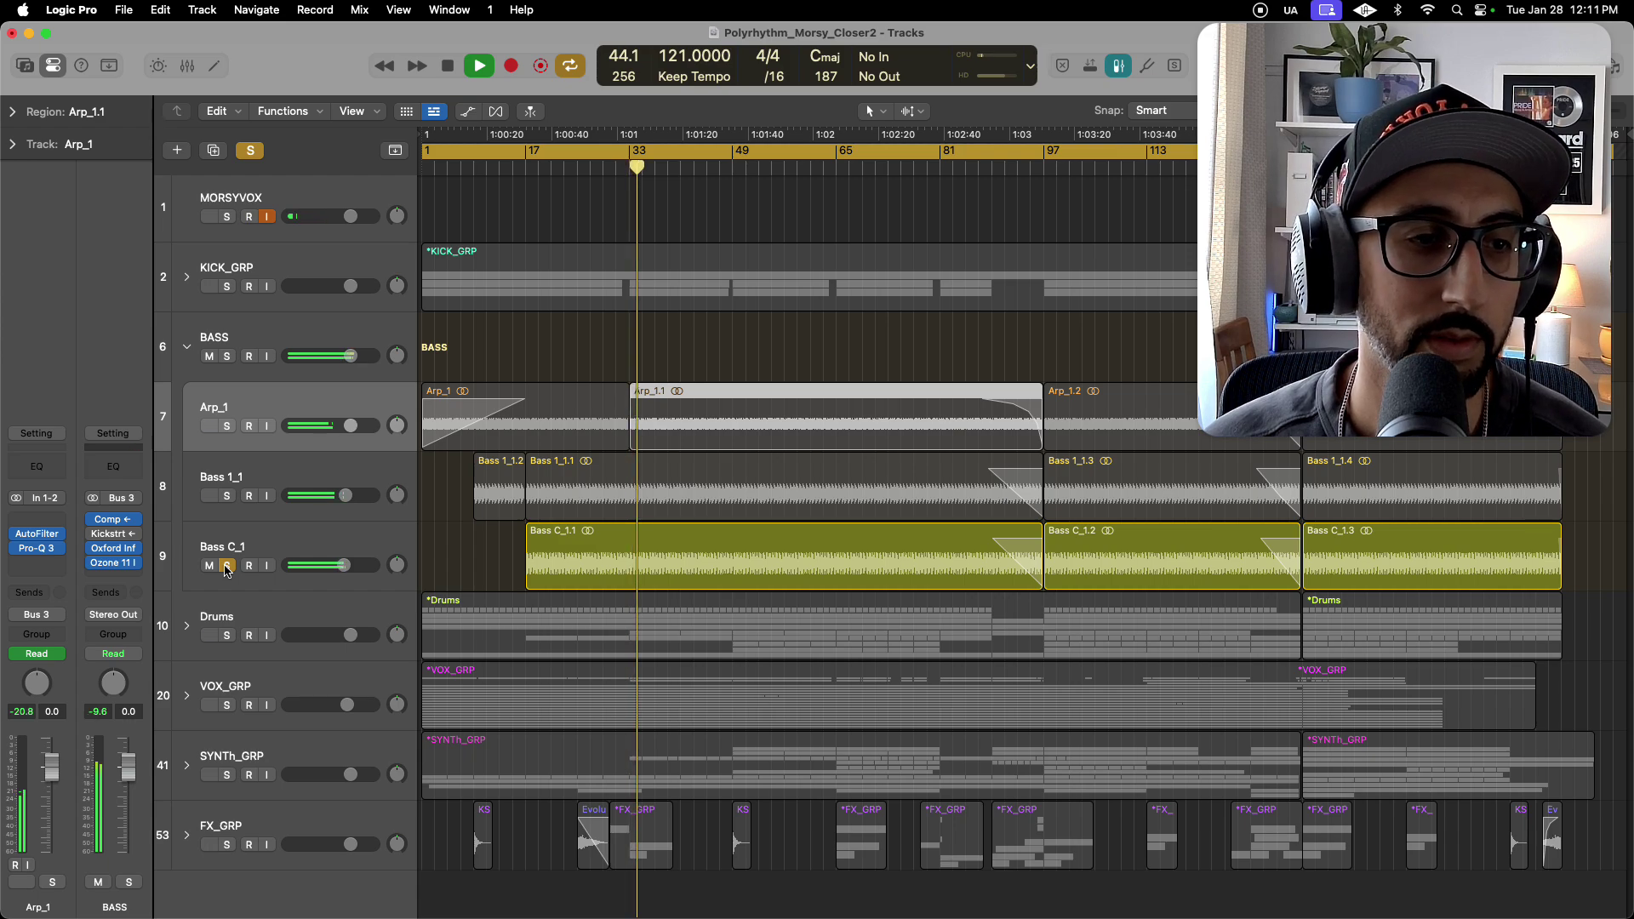
key(space)
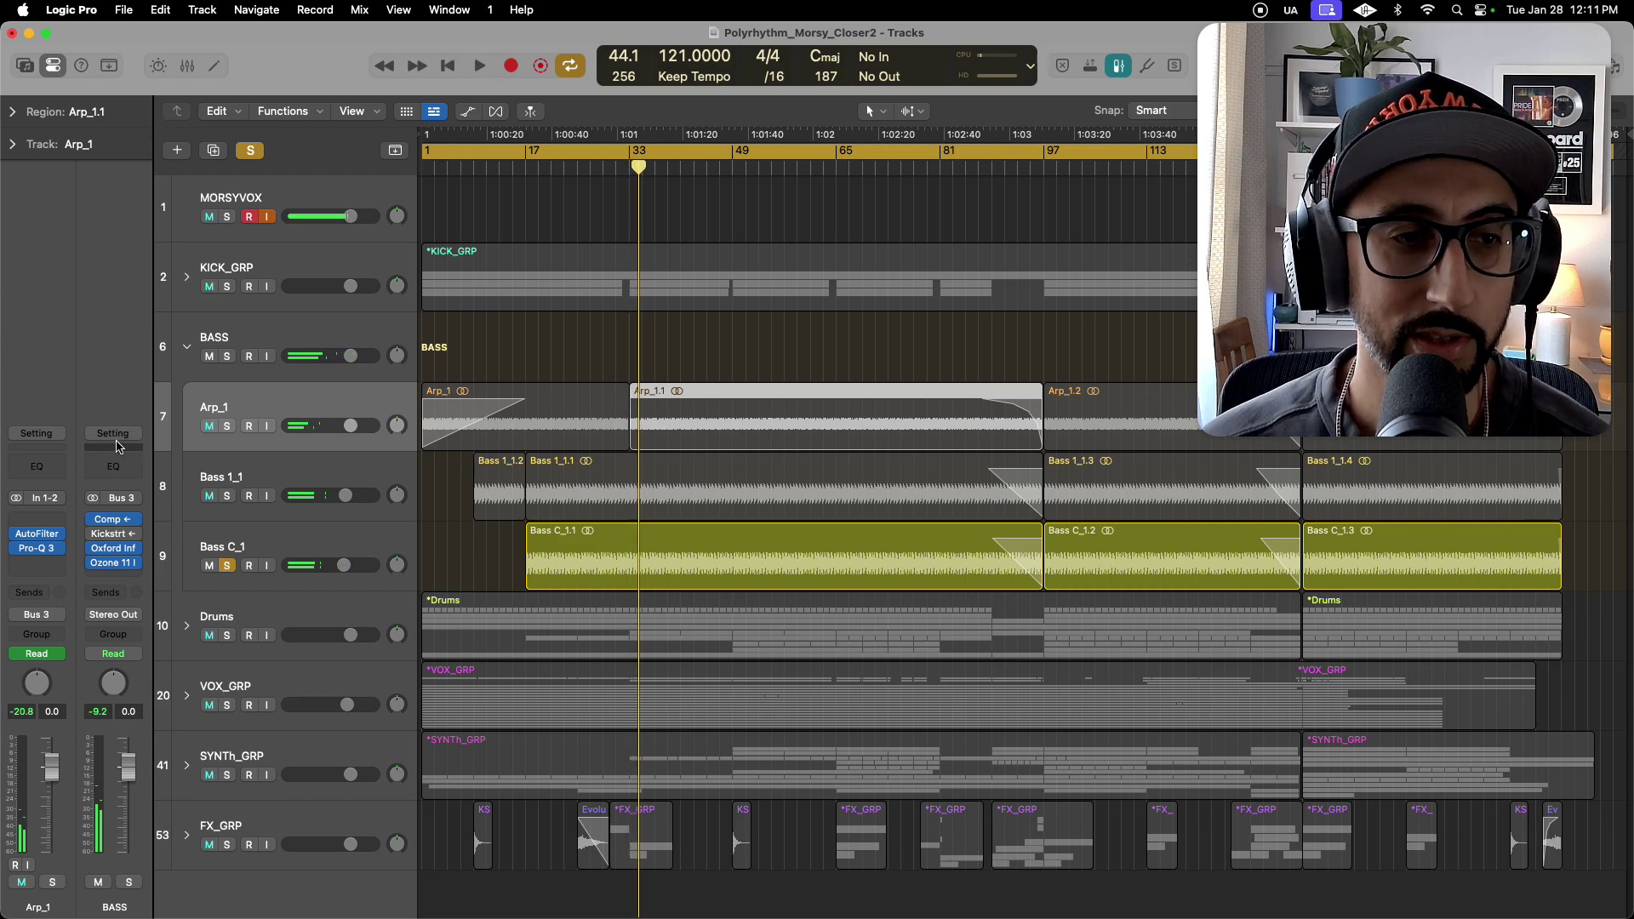
click(221, 565)
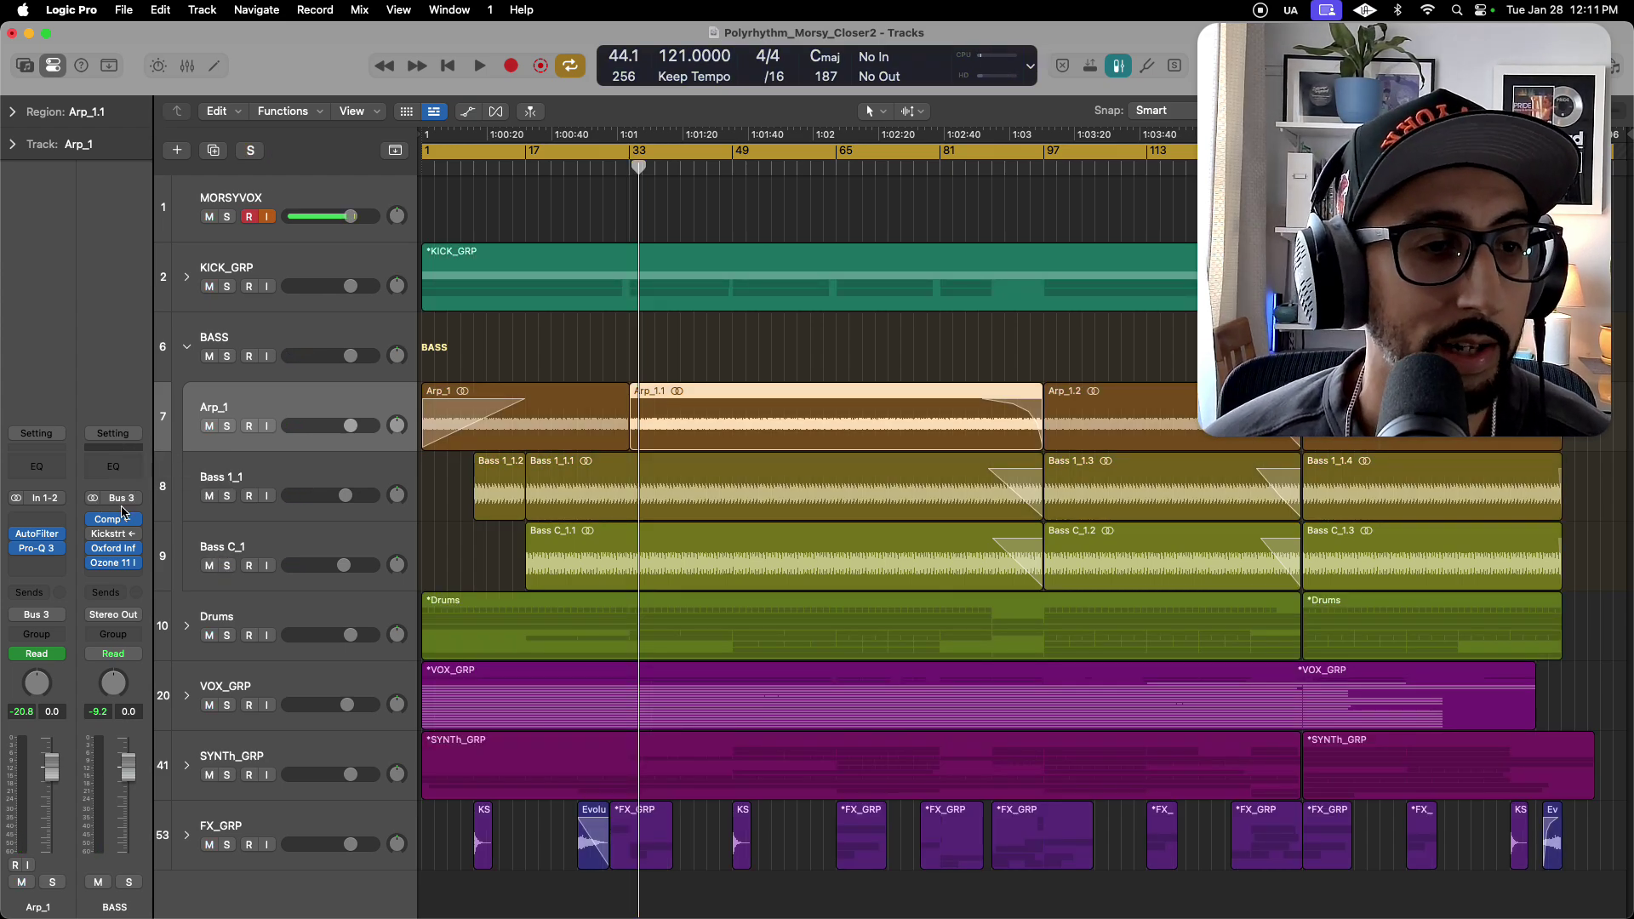
Open the Compressor on the BASS stack, check that KICK_BUS 1 (Audio 18) is its side chain source, and close it.
mouse_move(112, 521)
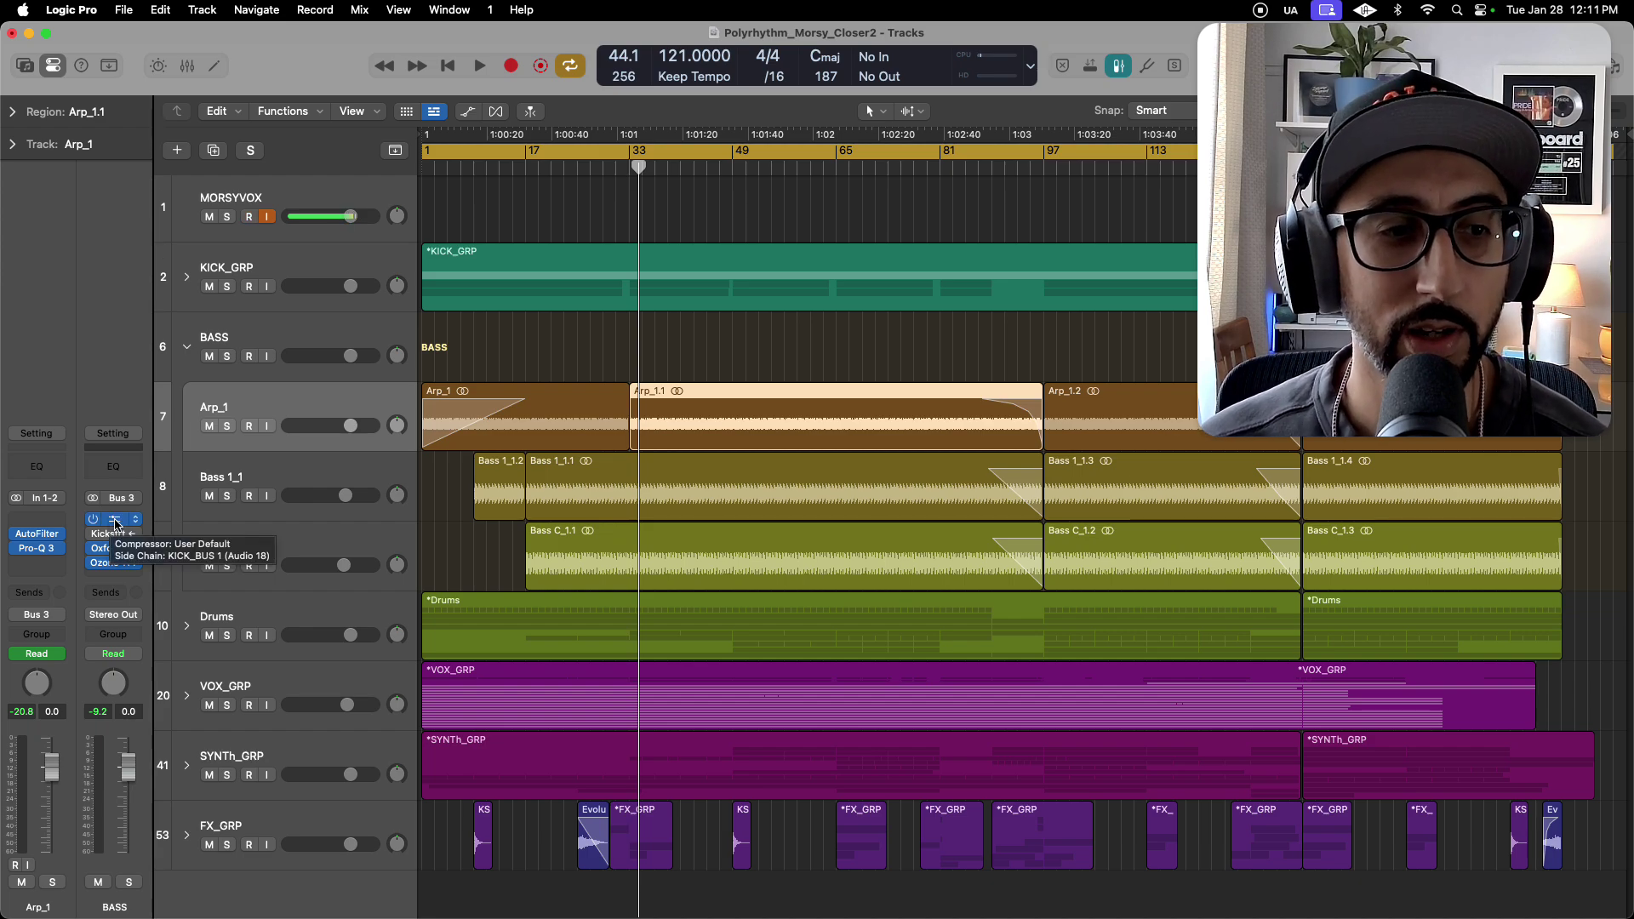
click(114, 521)
drag(1126, 216, 805, 228)
click(1116, 229)
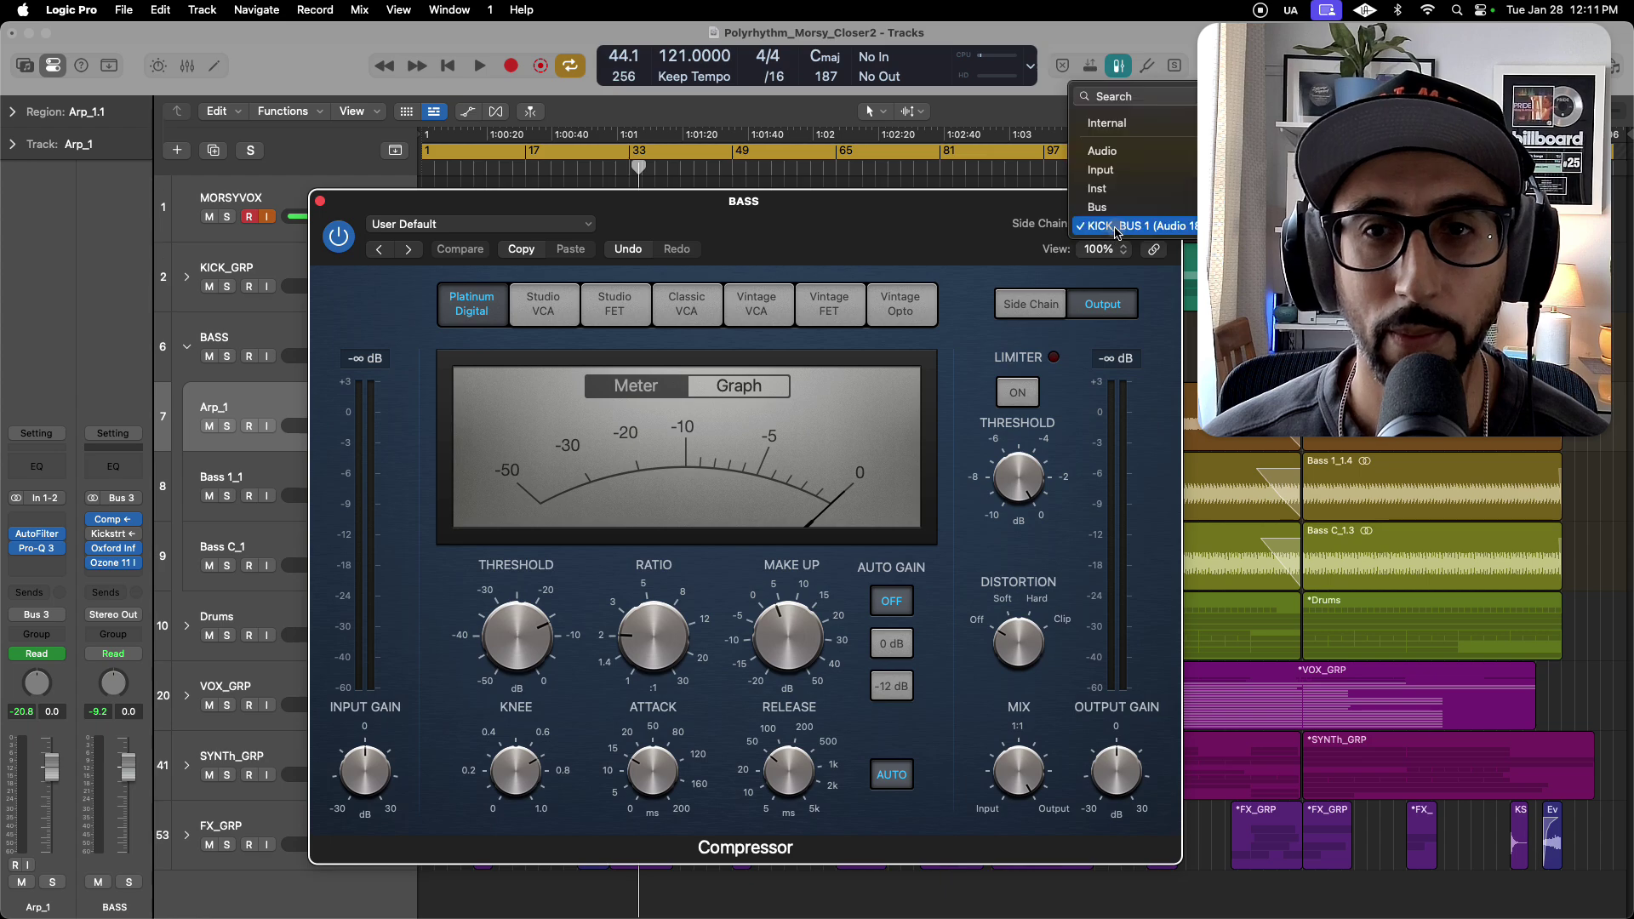
click(1116, 228)
drag(970, 216, 791, 220)
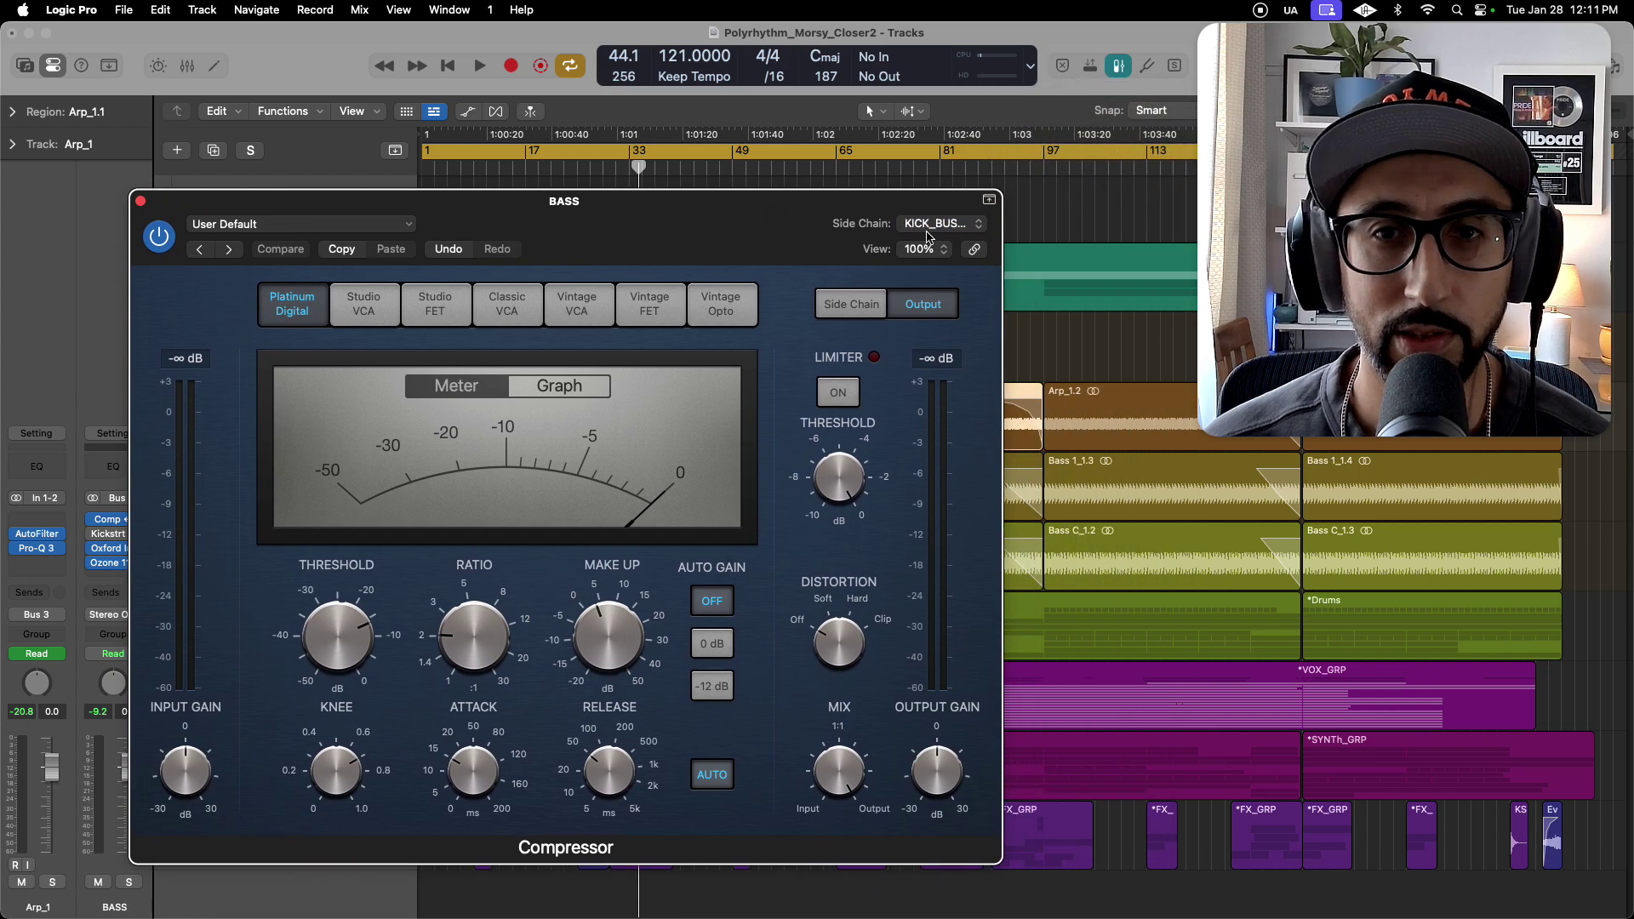
click(937, 228)
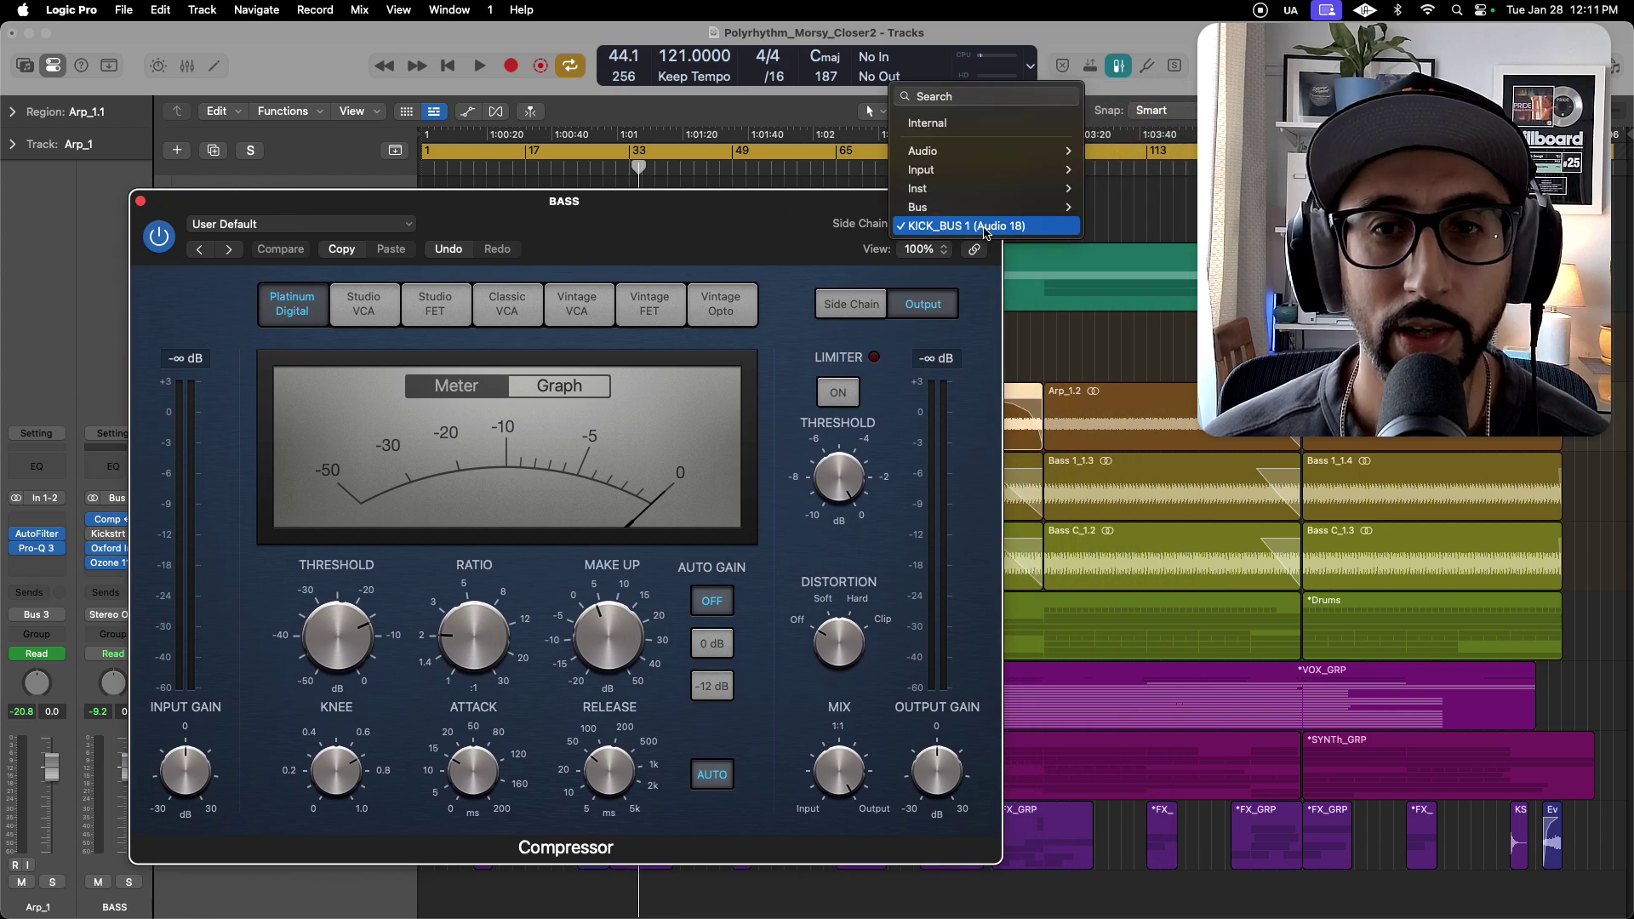
click(784, 207)
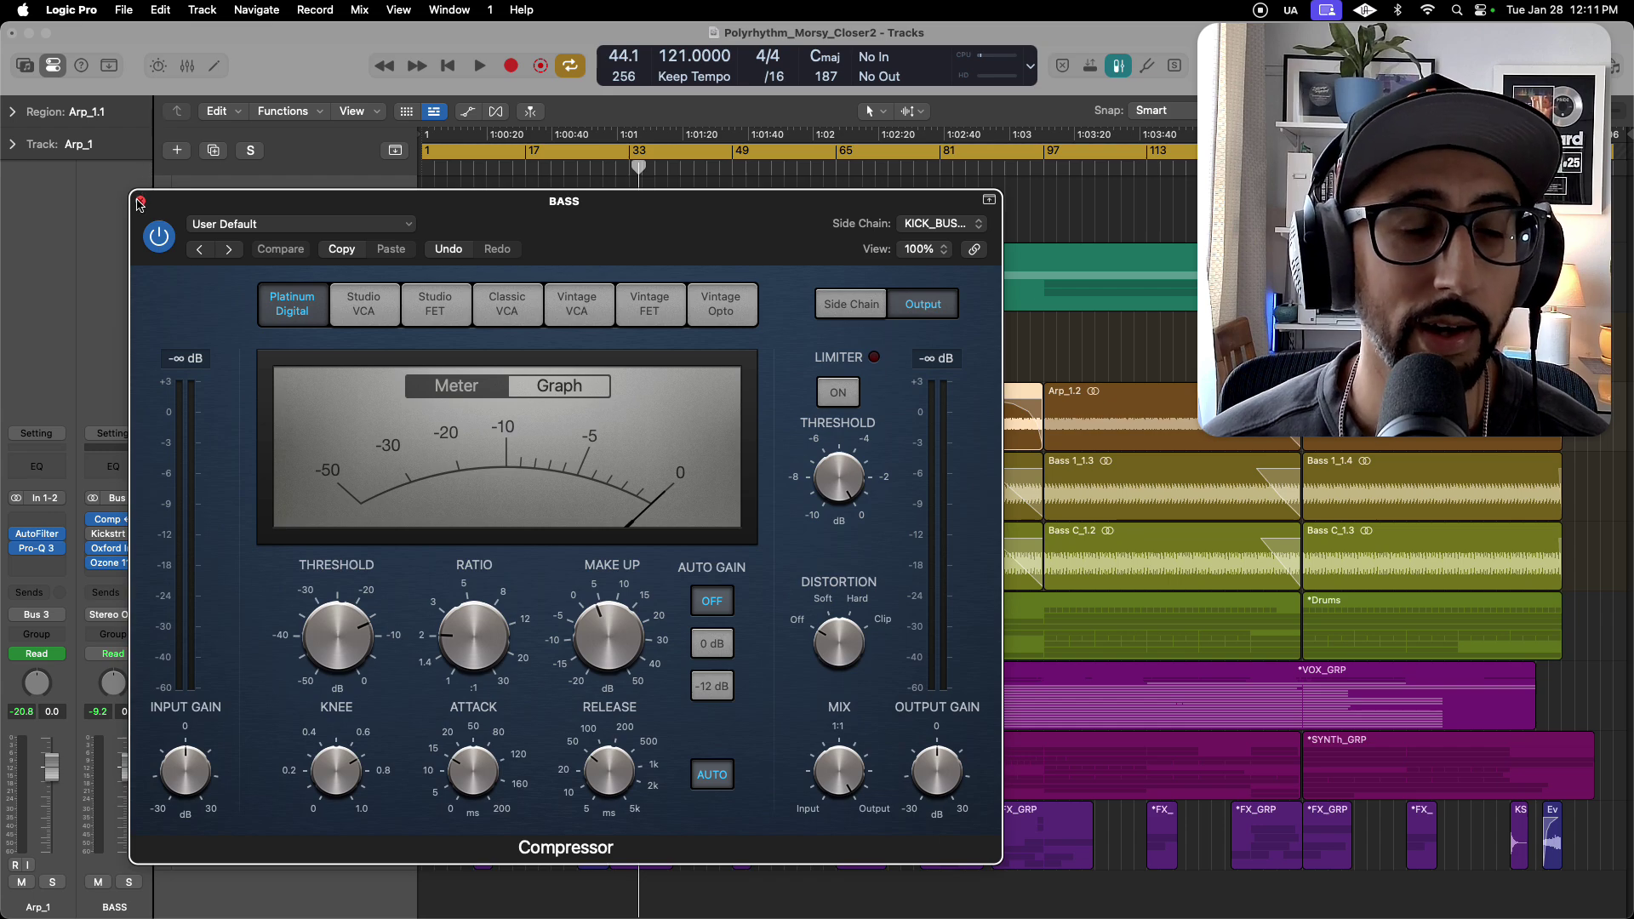
click(140, 203)
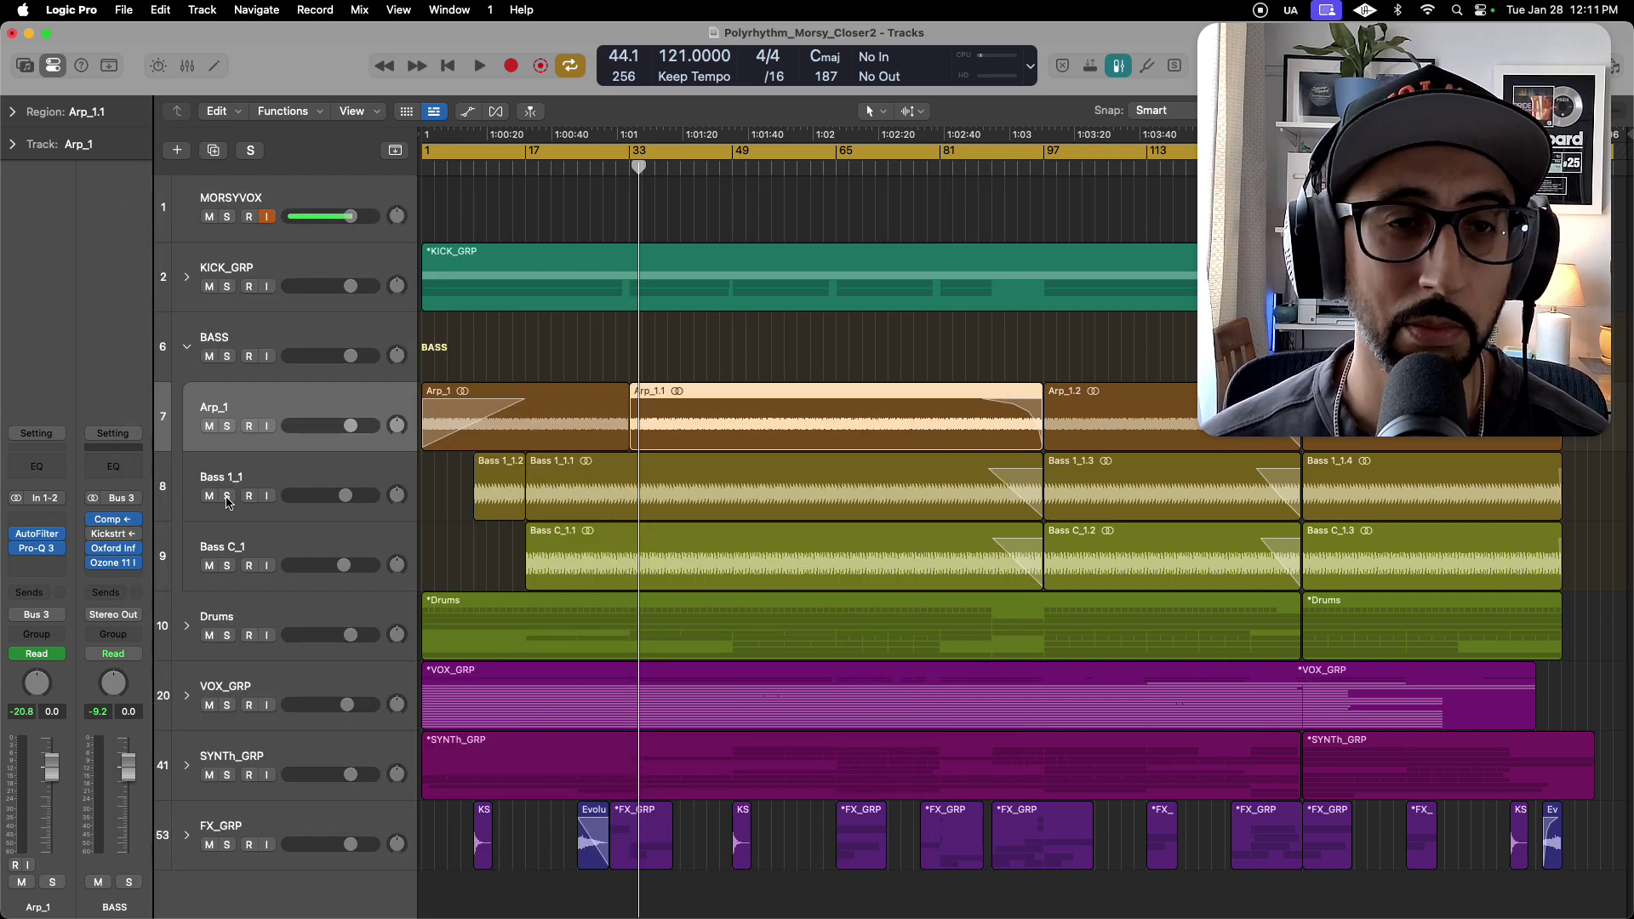
Play the BASS stack soloed from bar 33 and mute the Arp_1 track within it.
mouse_move(138, 555)
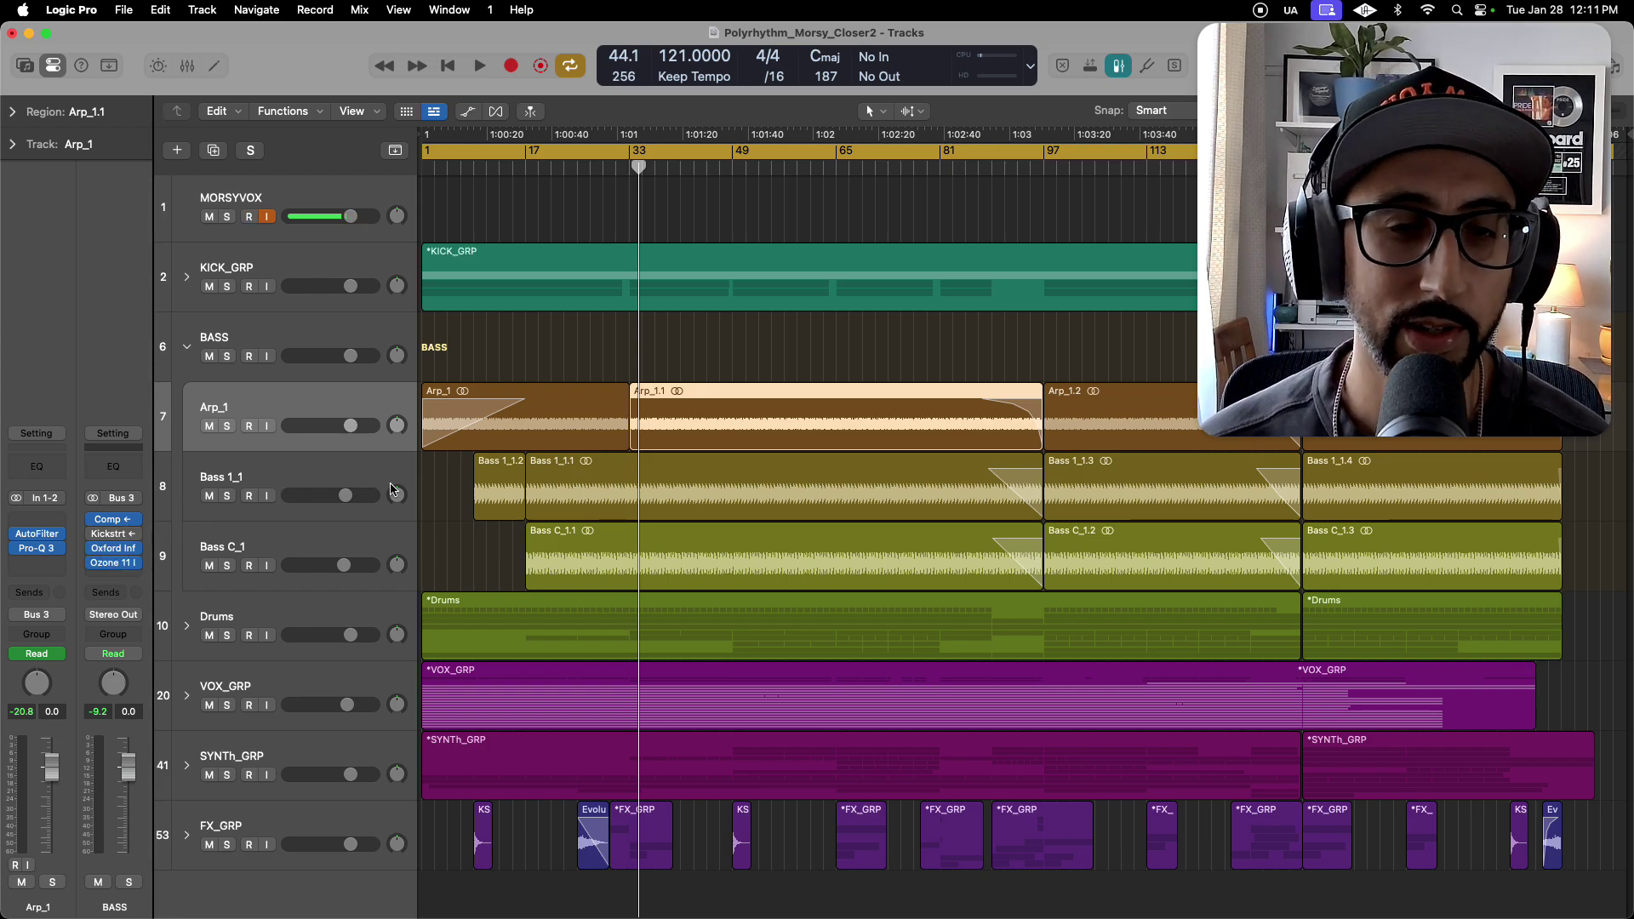
click(228, 357)
key(space)
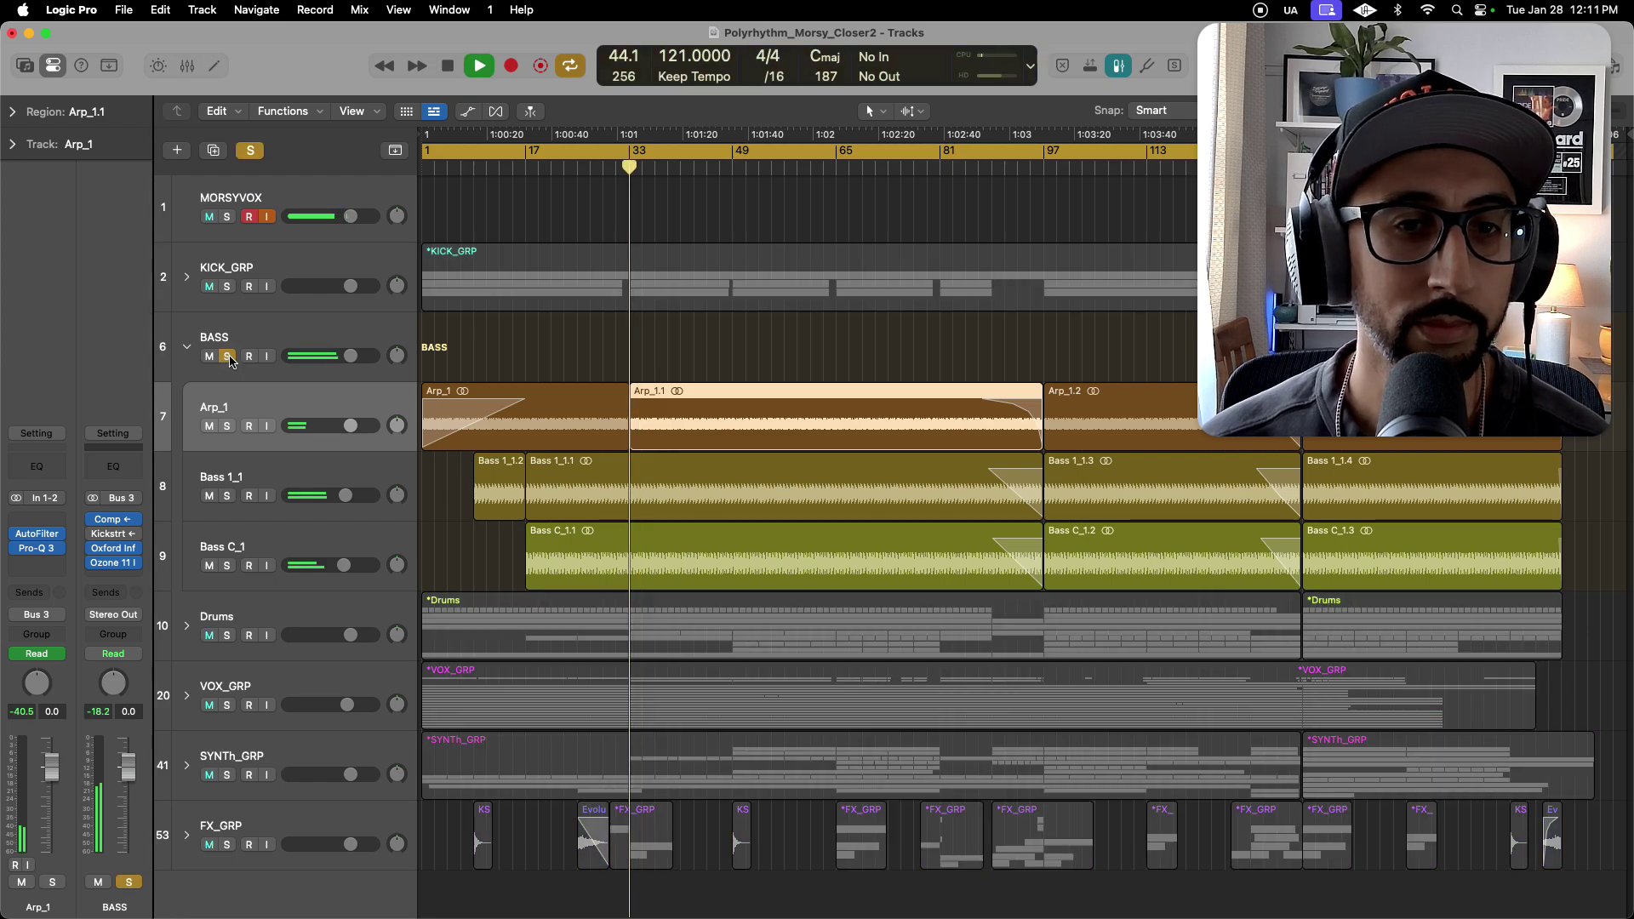
click(208, 426)
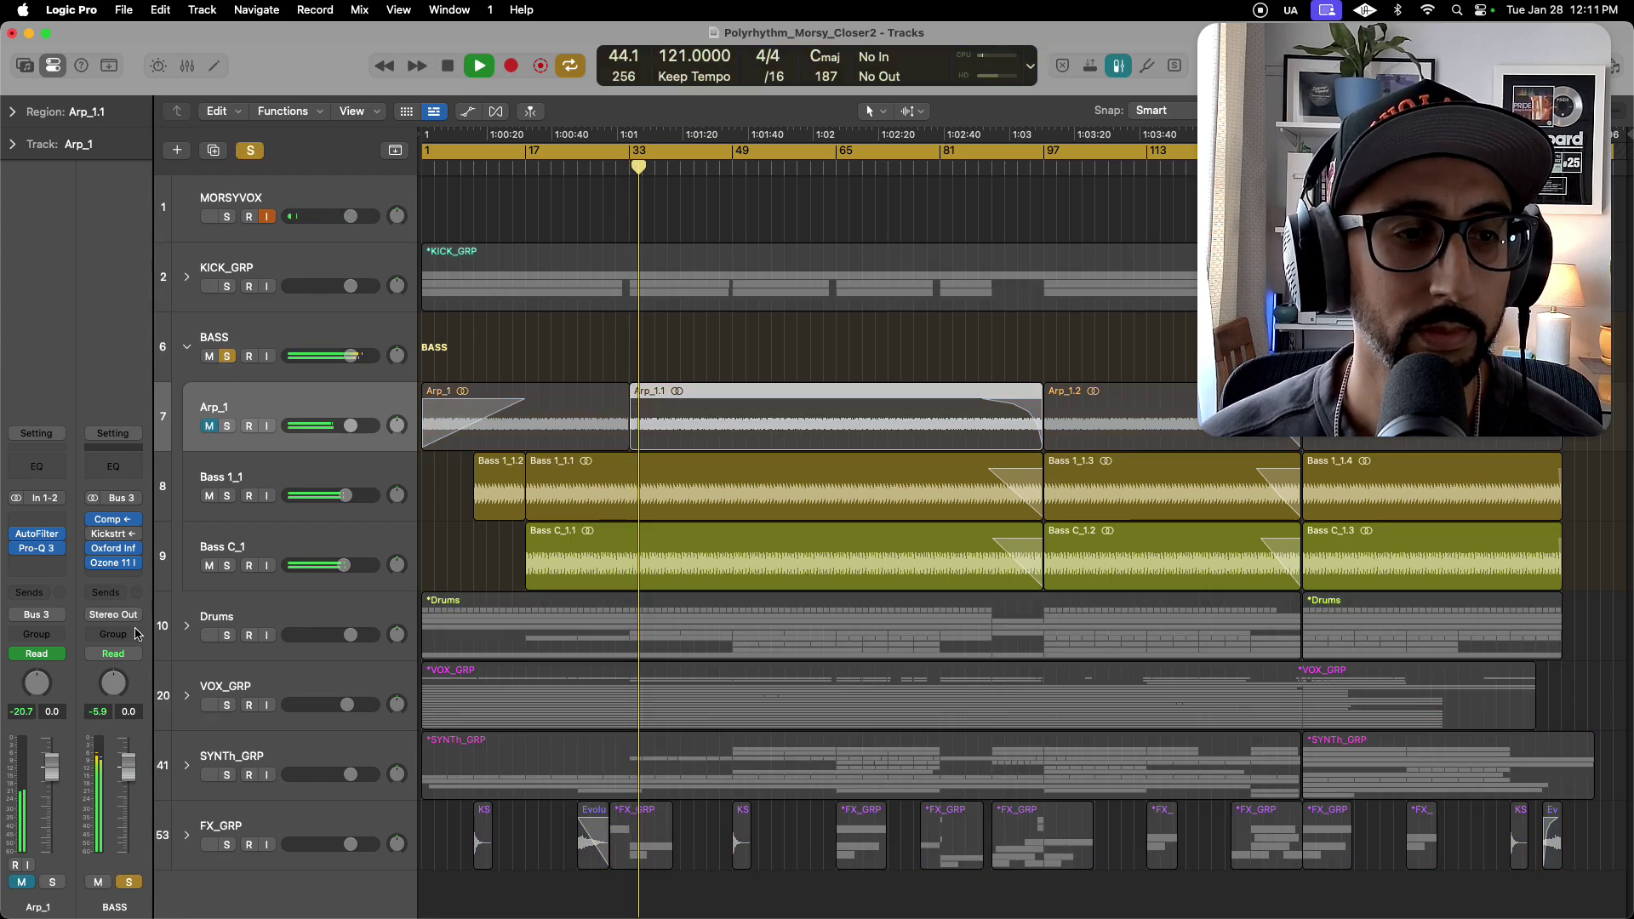
Switch the BASS stack's ducking from the Compressor to Kickstart 2 and set Kickstart 2's mix to 60%.
mouse_move(94, 523)
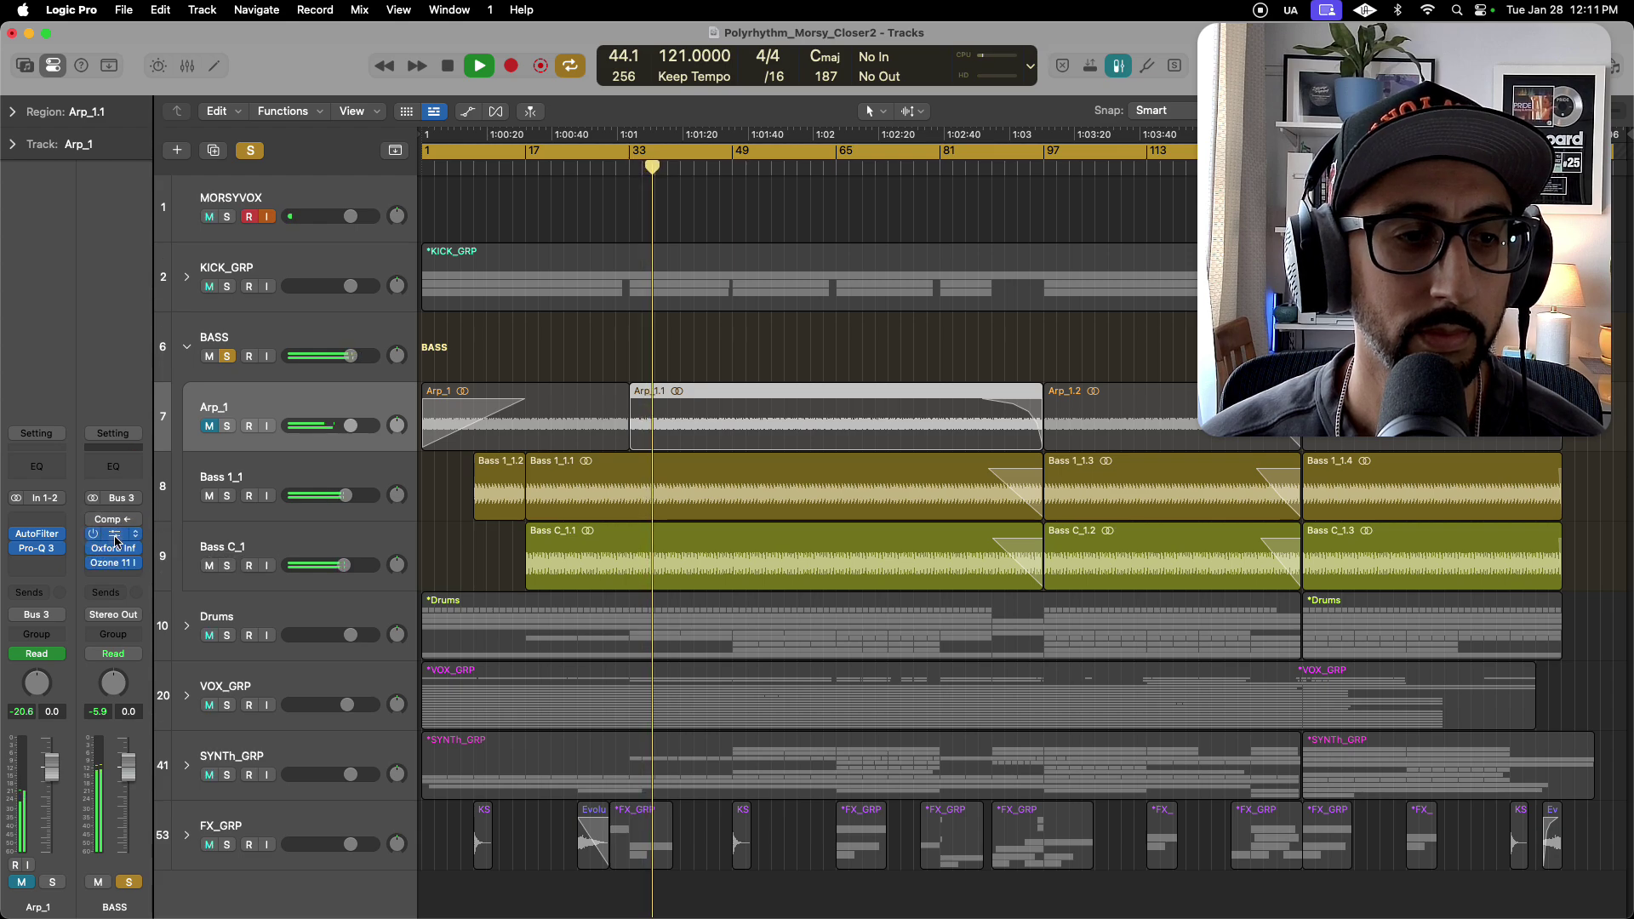
click(115, 540)
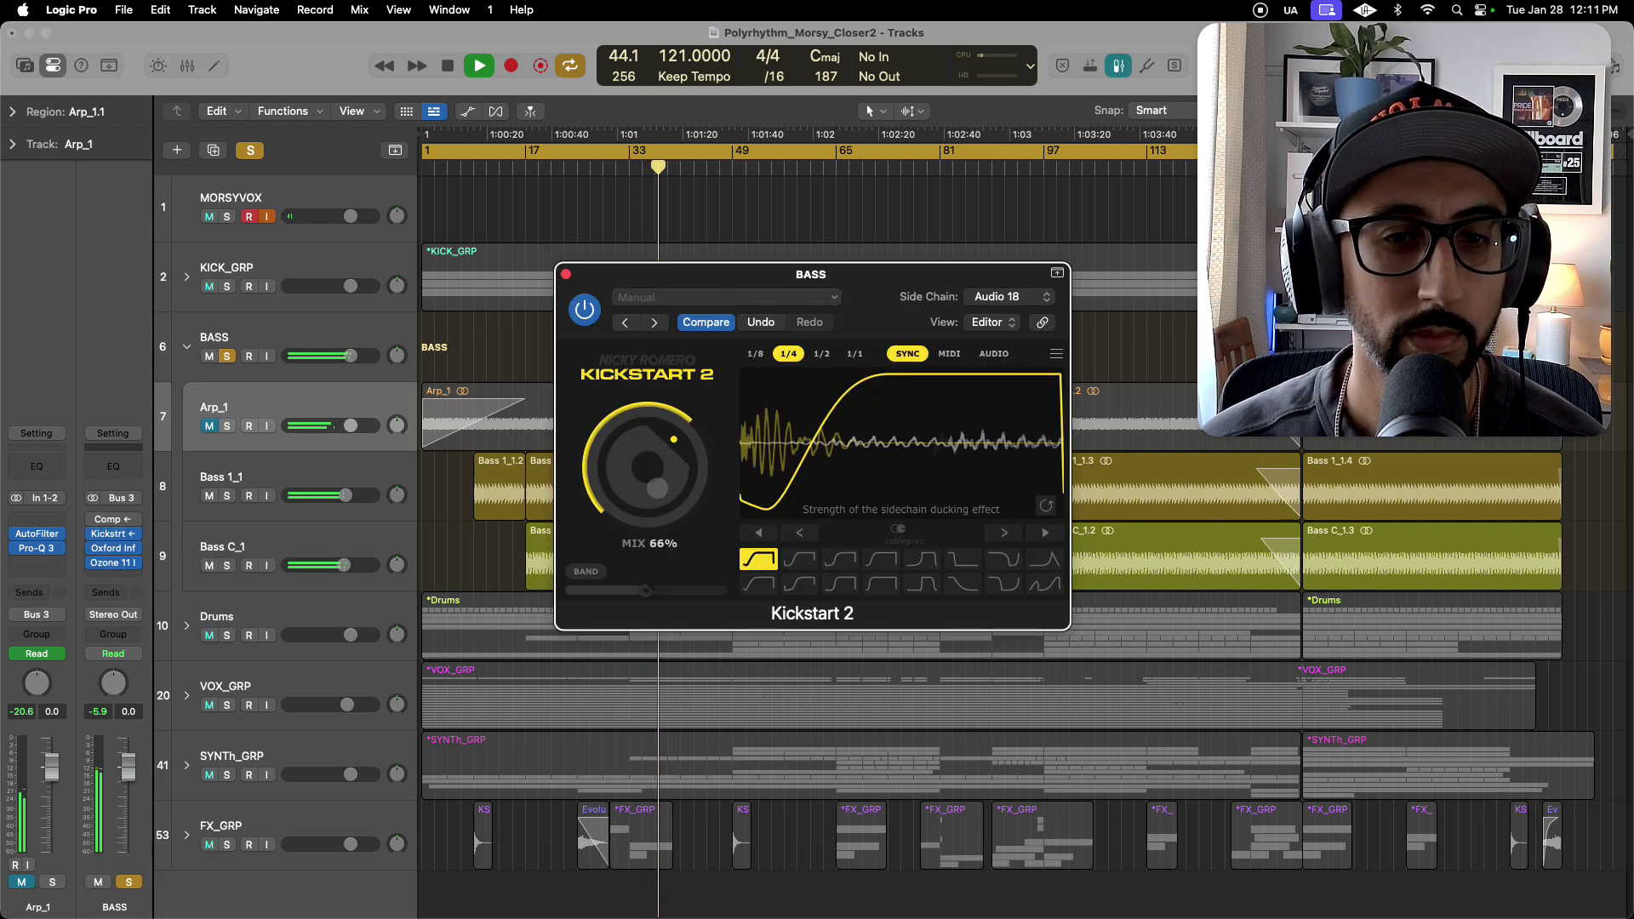
drag(661, 472, 662, 490)
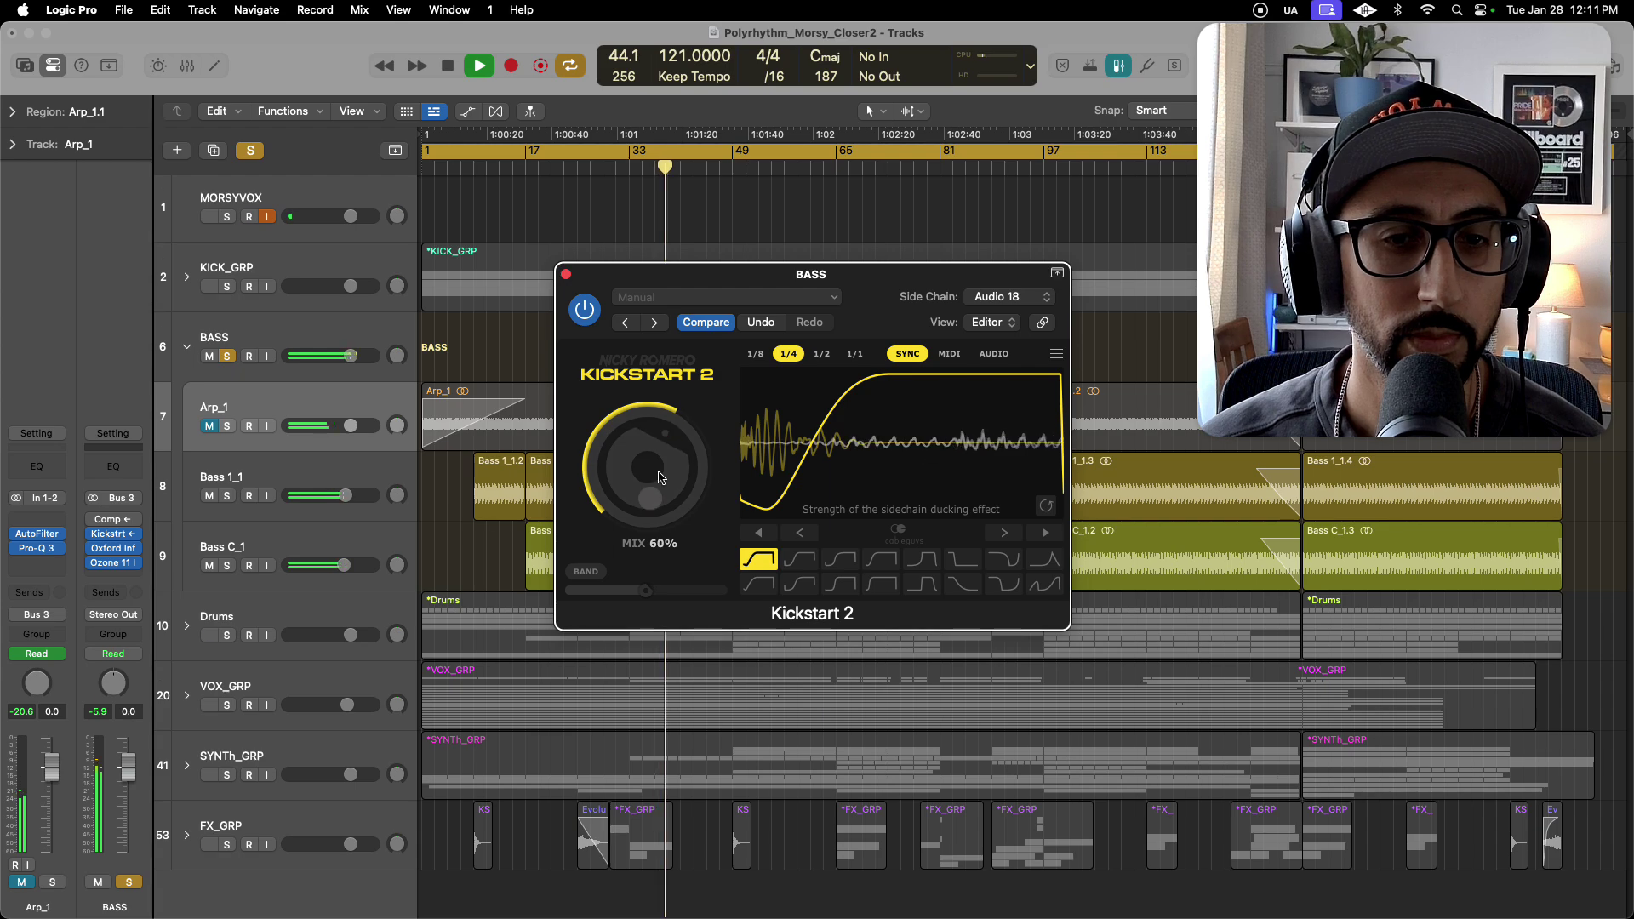
drag(818, 274, 809, 258)
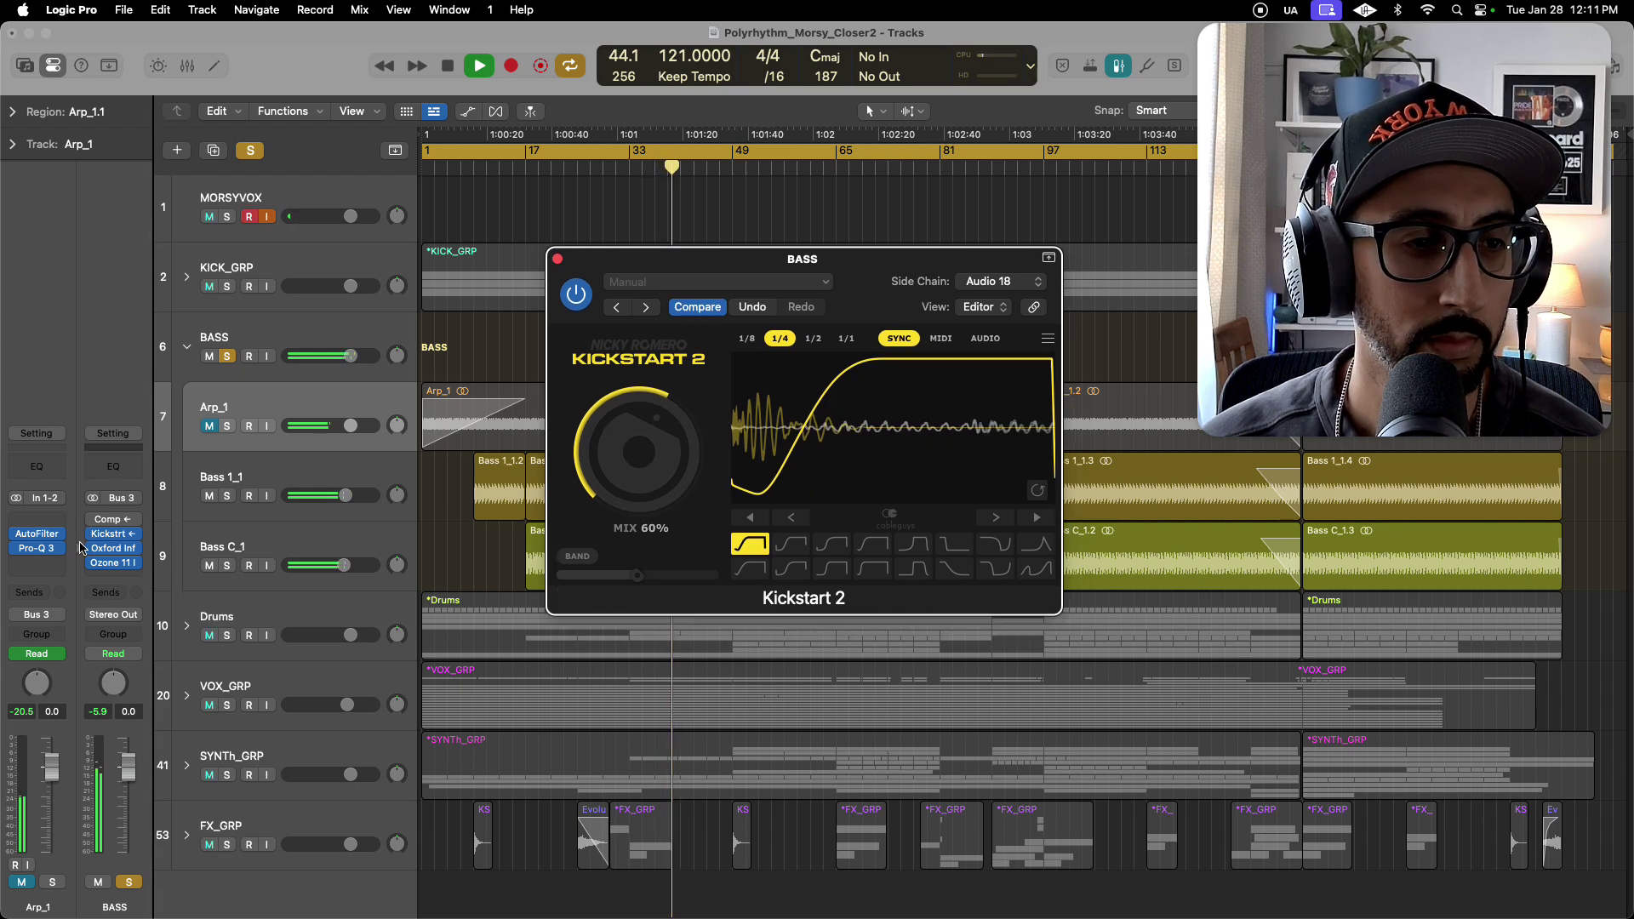
Bypass Kickstart 2 and re-enable the Compressor on the BASS stack to compare their ducking.
click(134, 535)
click(93, 535)
click(93, 534)
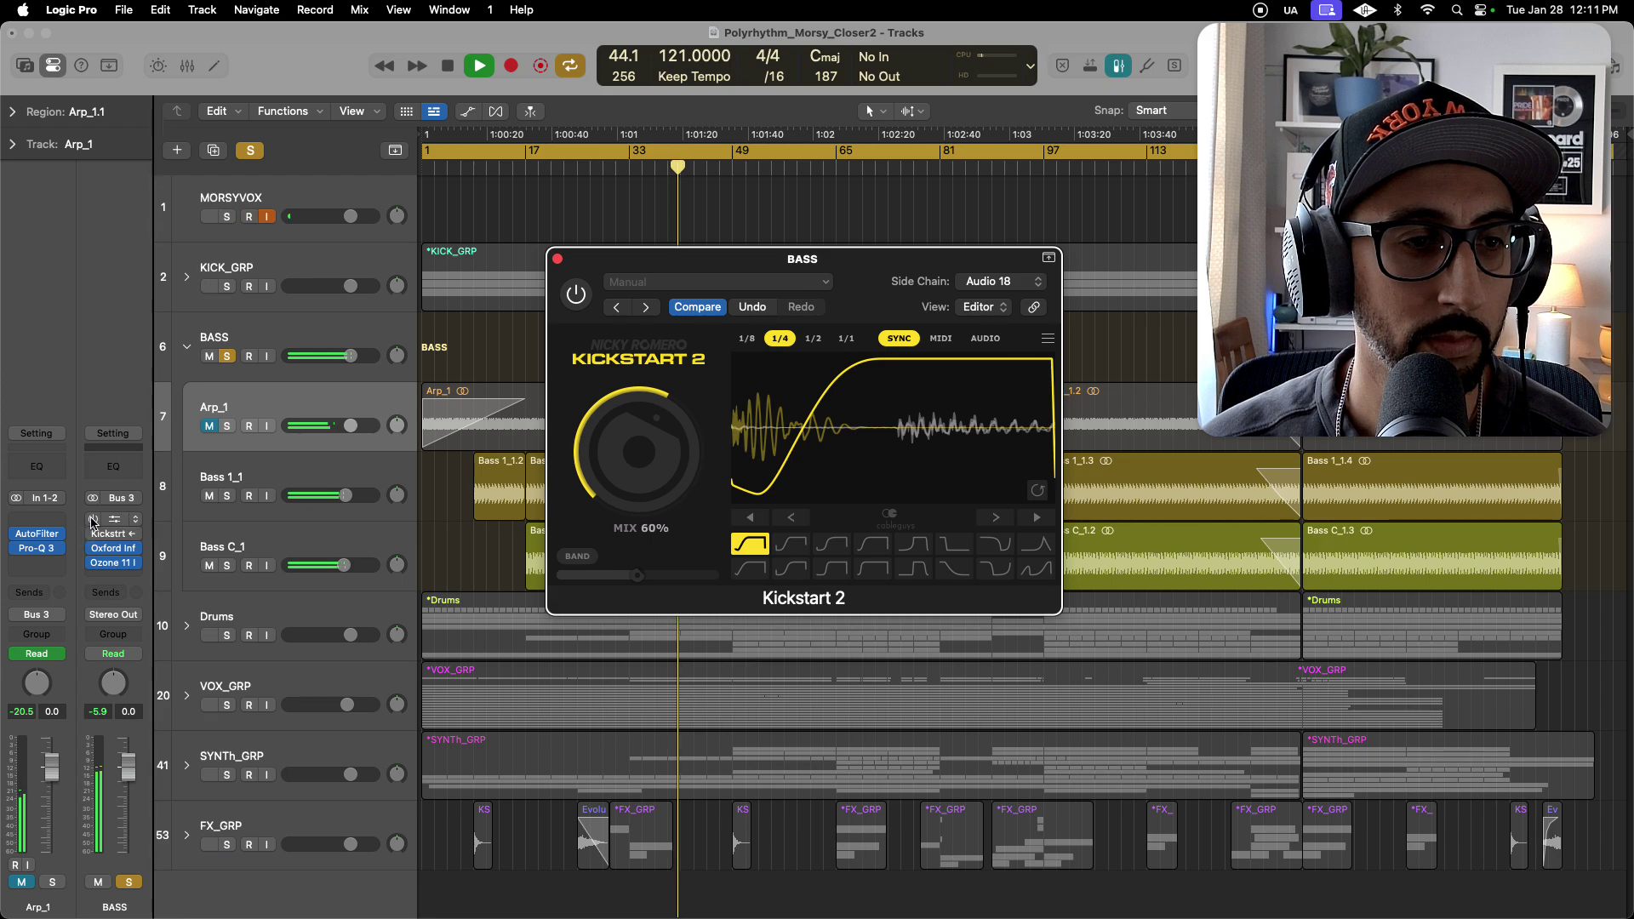
click(94, 520)
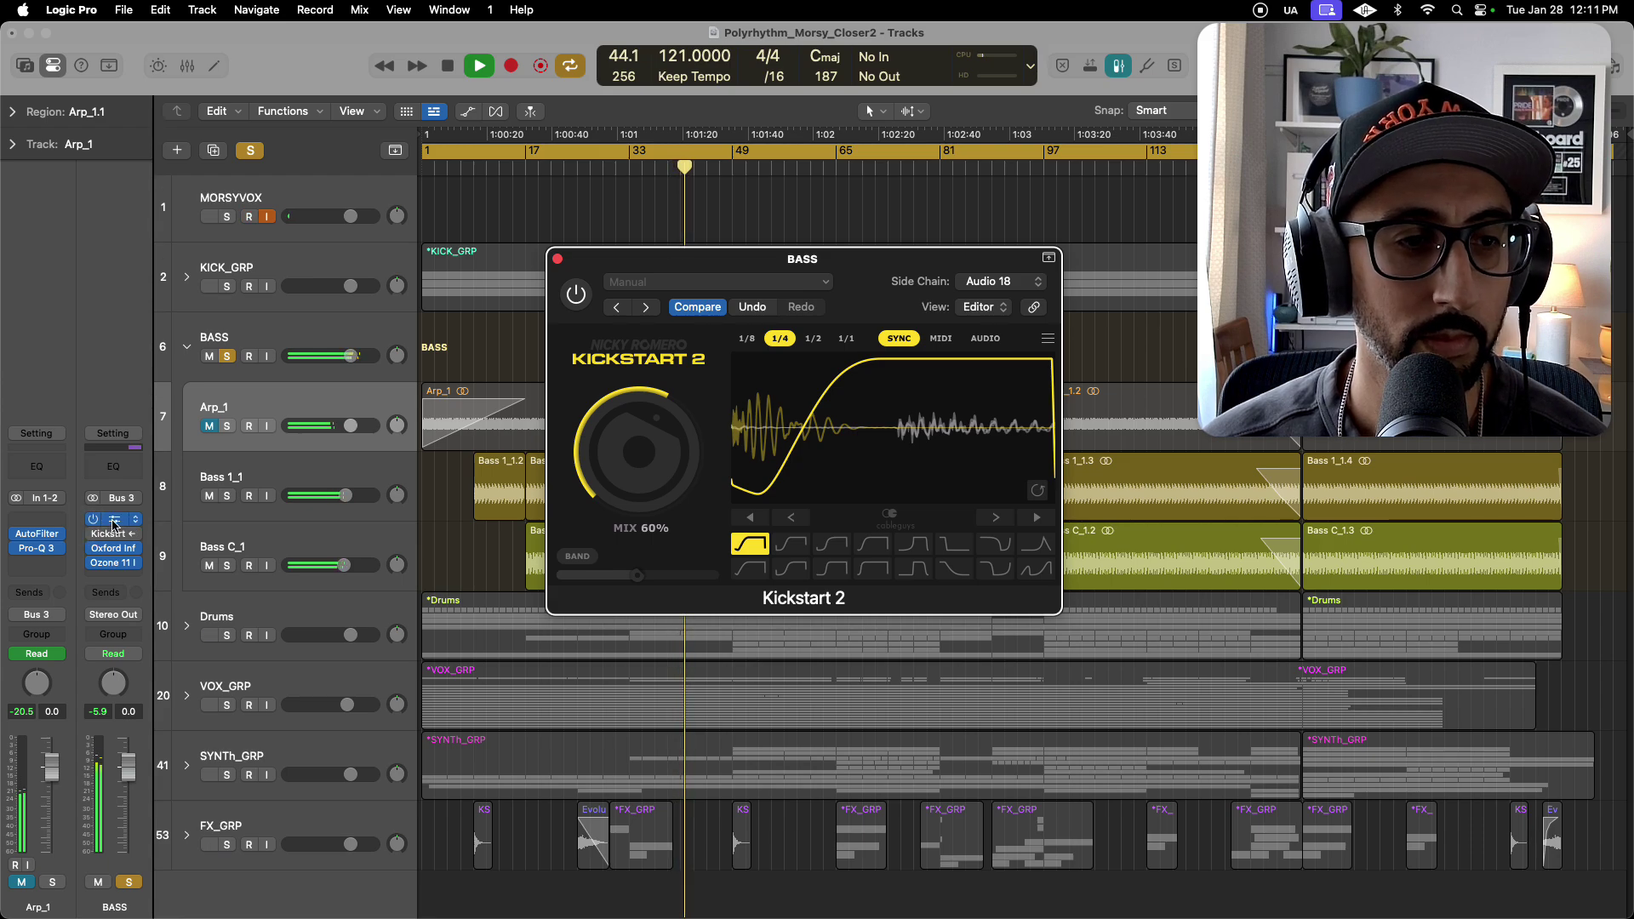
Open the BASS stack's Compressor settings, then stop playback and clear the BASS solo.
click(115, 521)
drag(681, 202, 884, 210)
key(space)
click(227, 356)
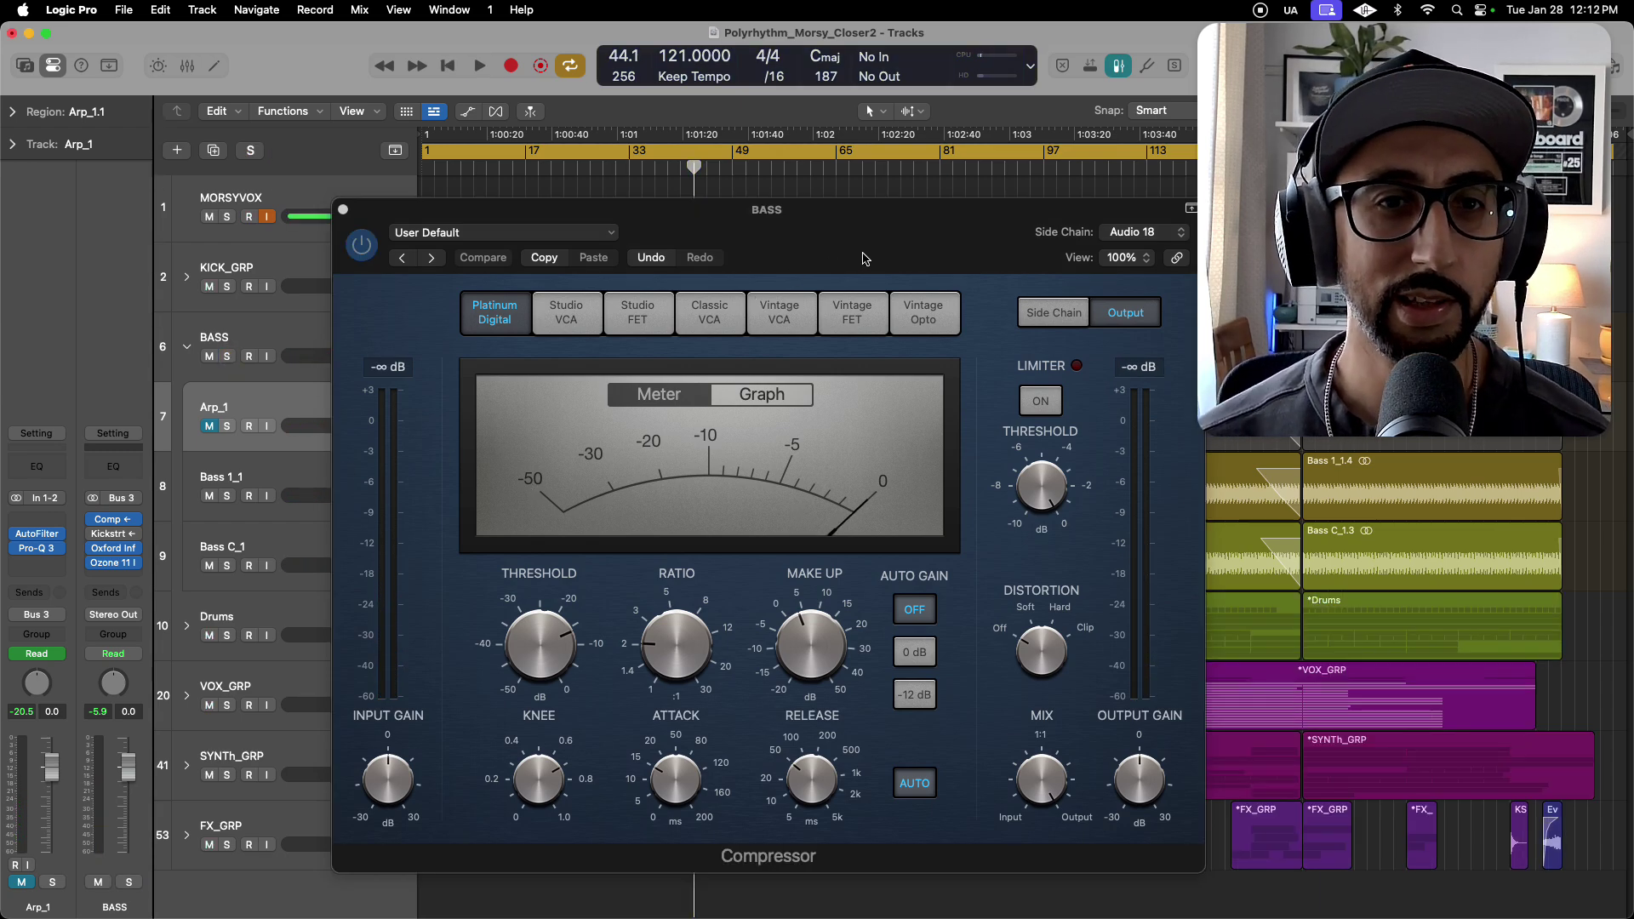
drag(864, 258, 819, 242)
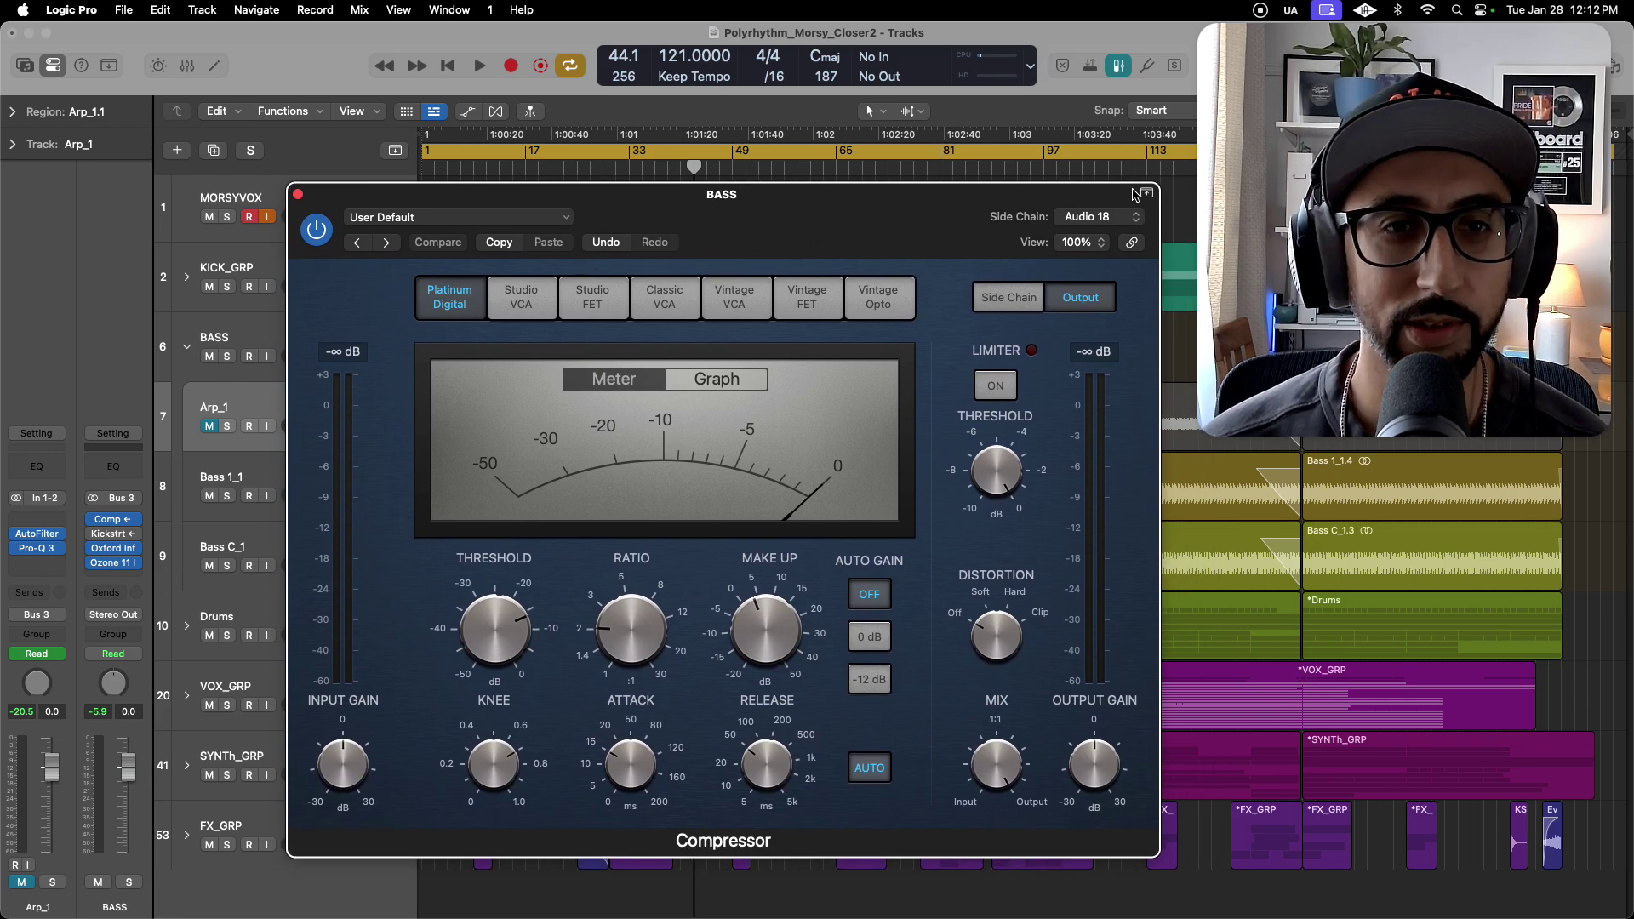
drag(861, 218, 884, 222)
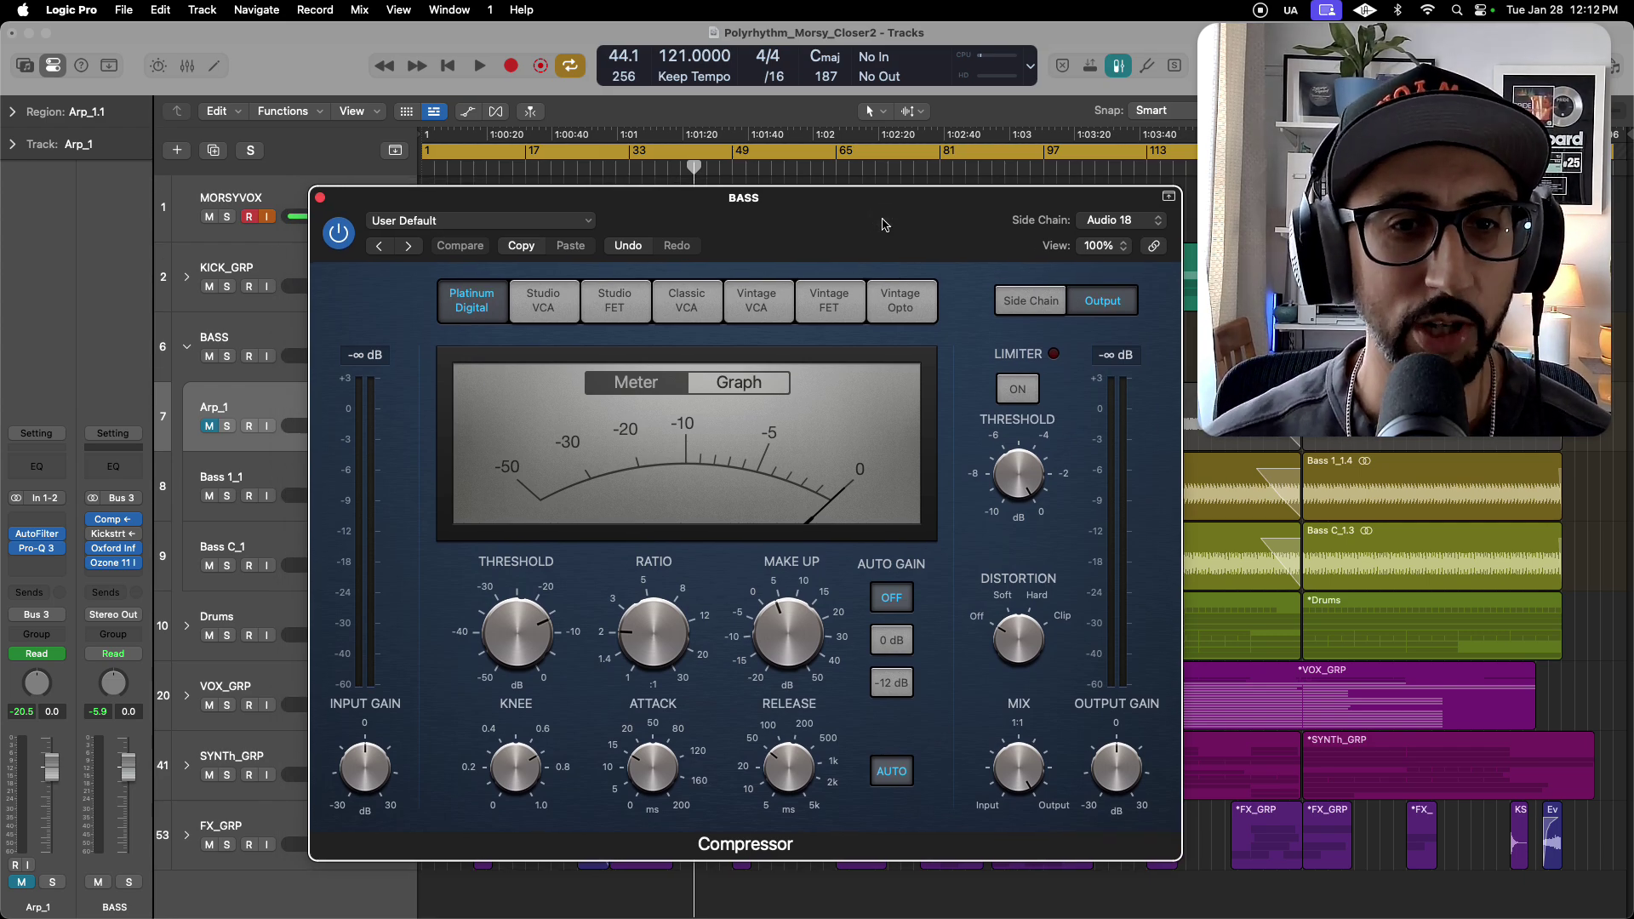
Bypass the BASS stack's Compressor, enable Kickstart 2 and set its side chain source to KICK_BUS 1 (Audio 18).
drag(813, 239, 838, 247)
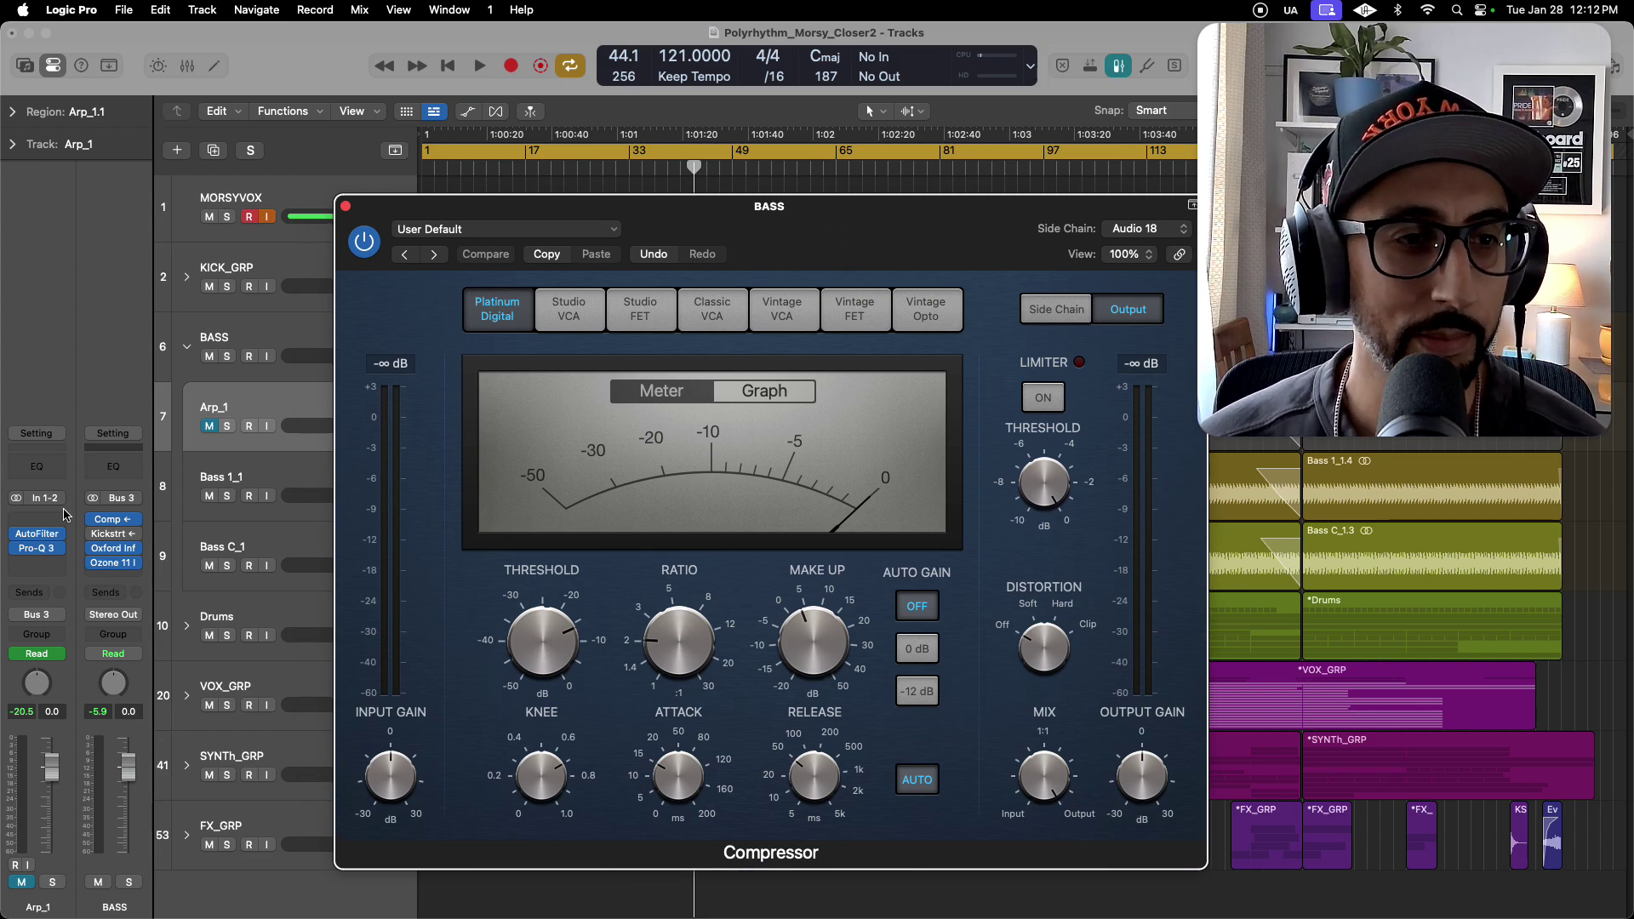
click(95, 521)
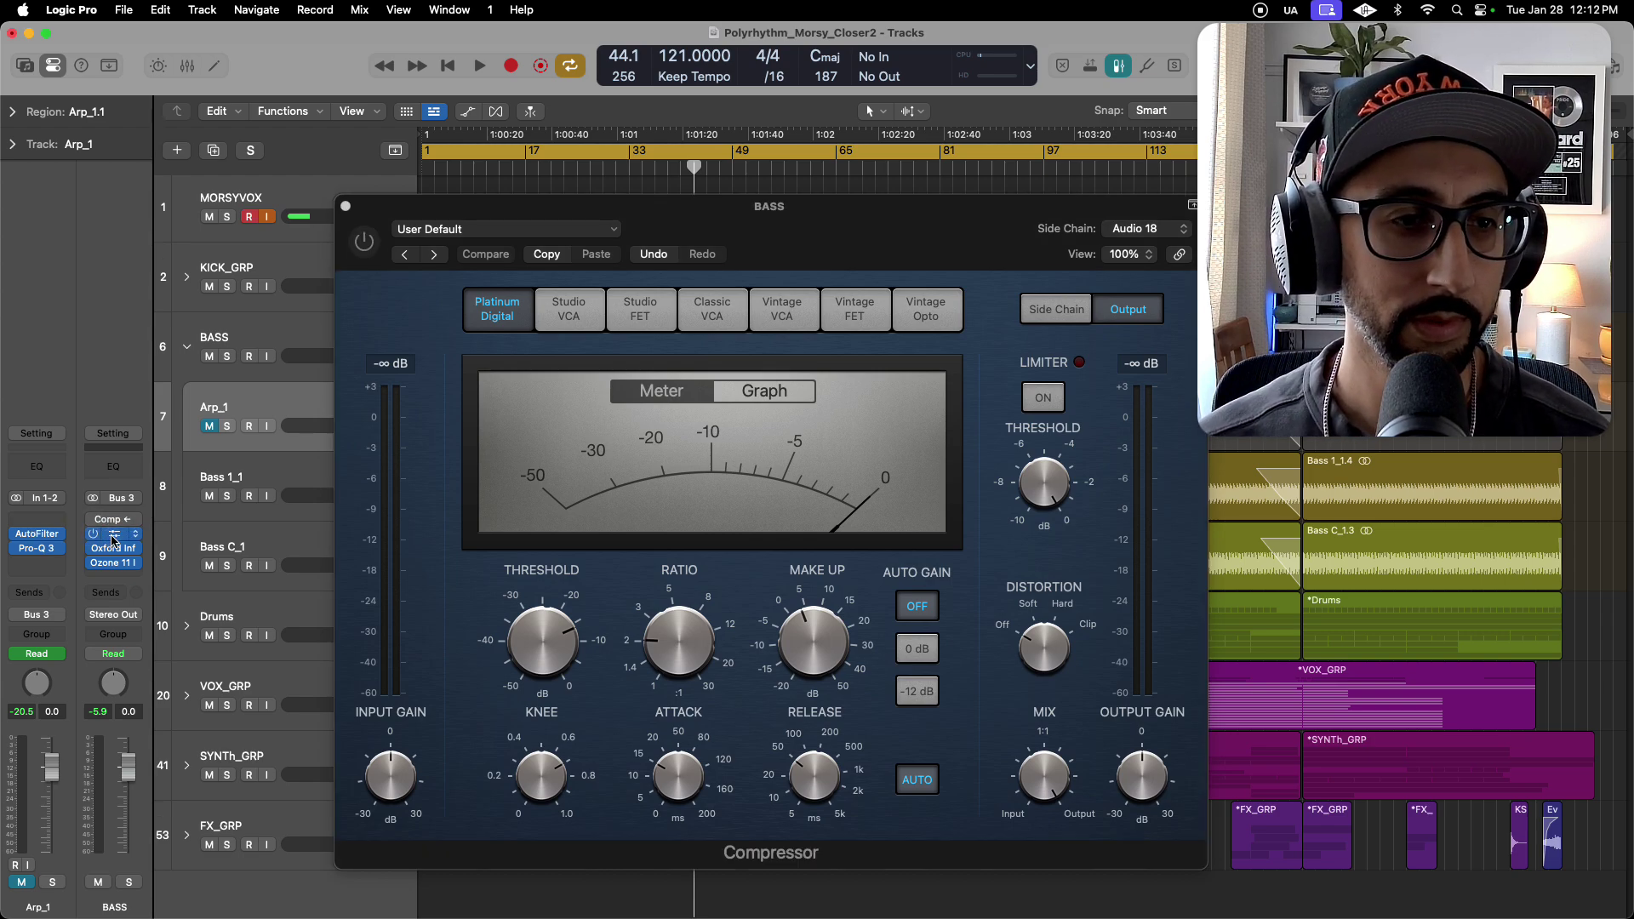
click(113, 538)
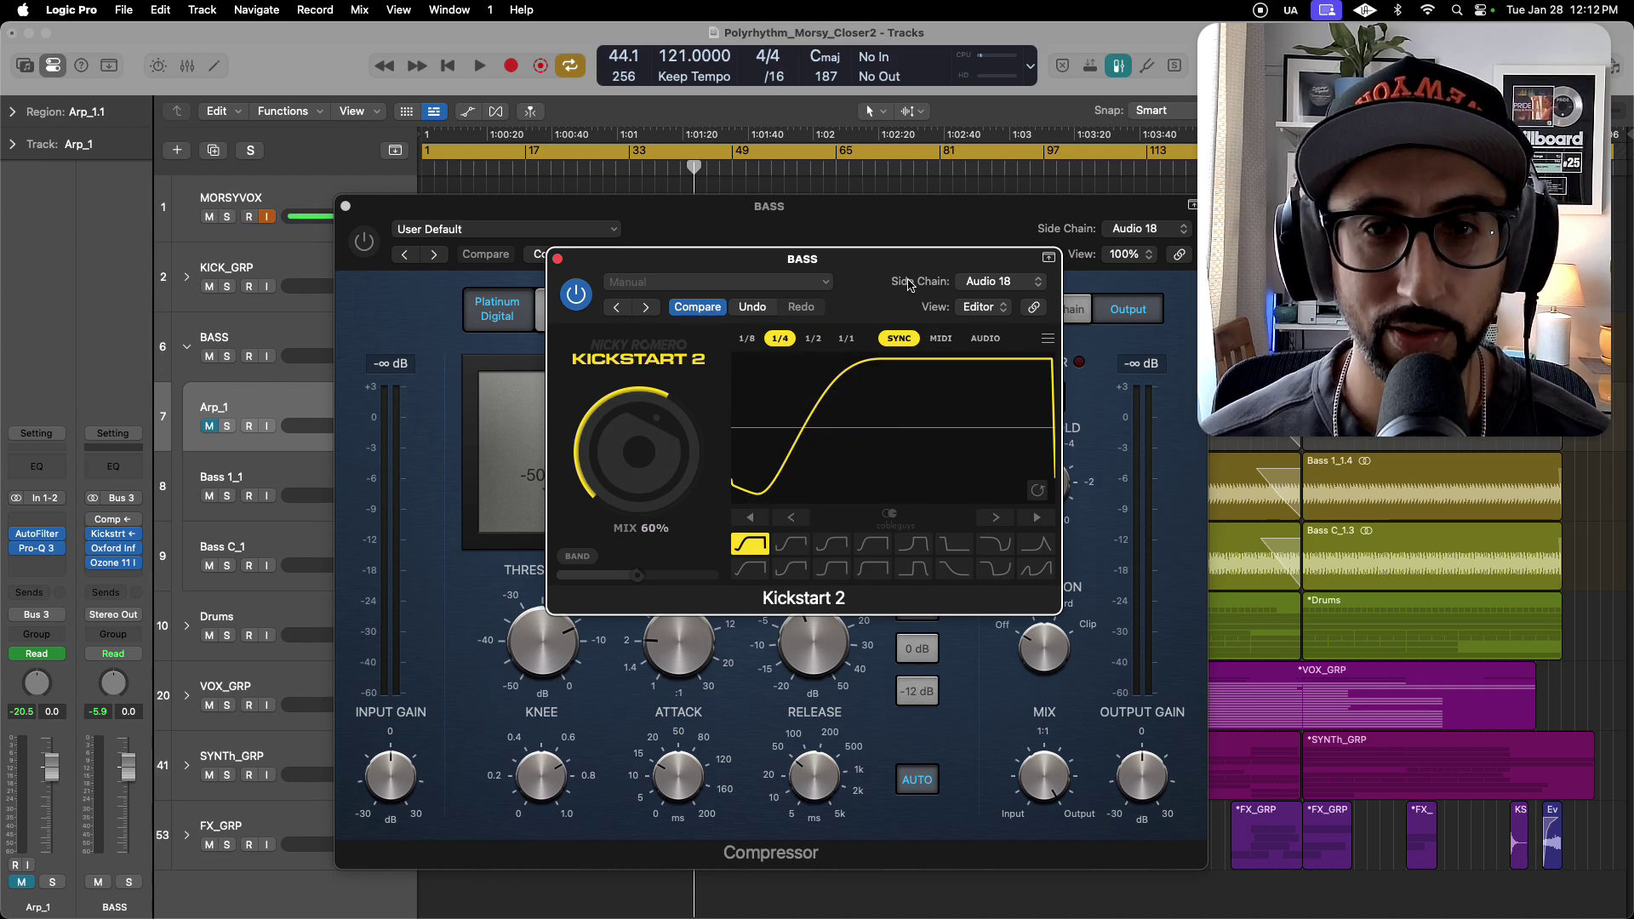
click(984, 284)
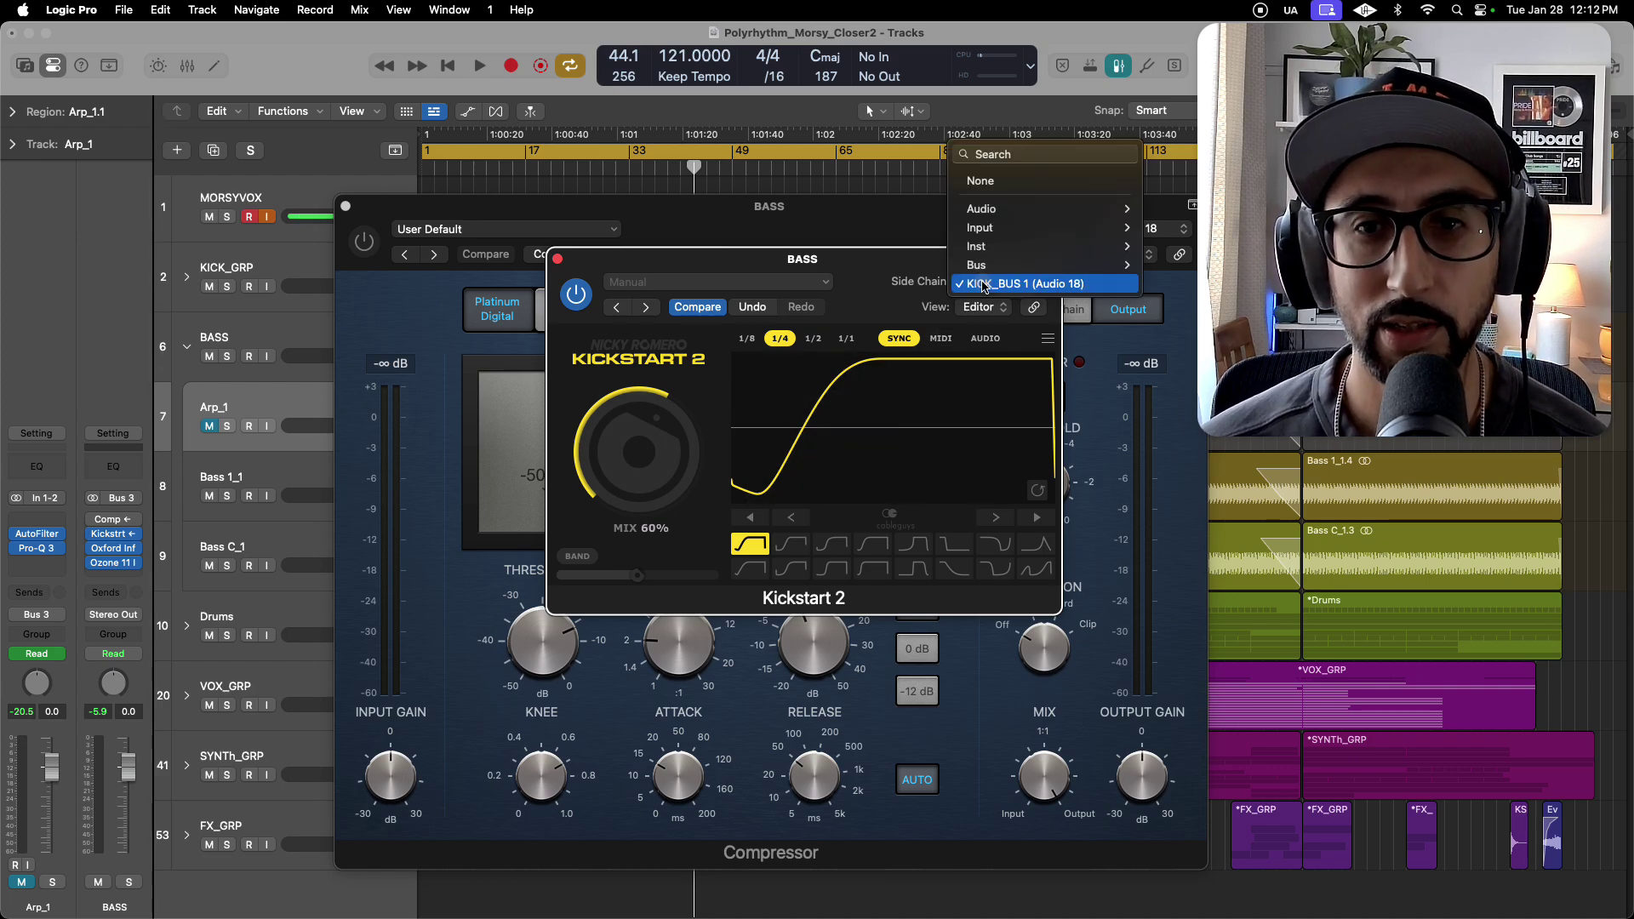
click(1028, 288)
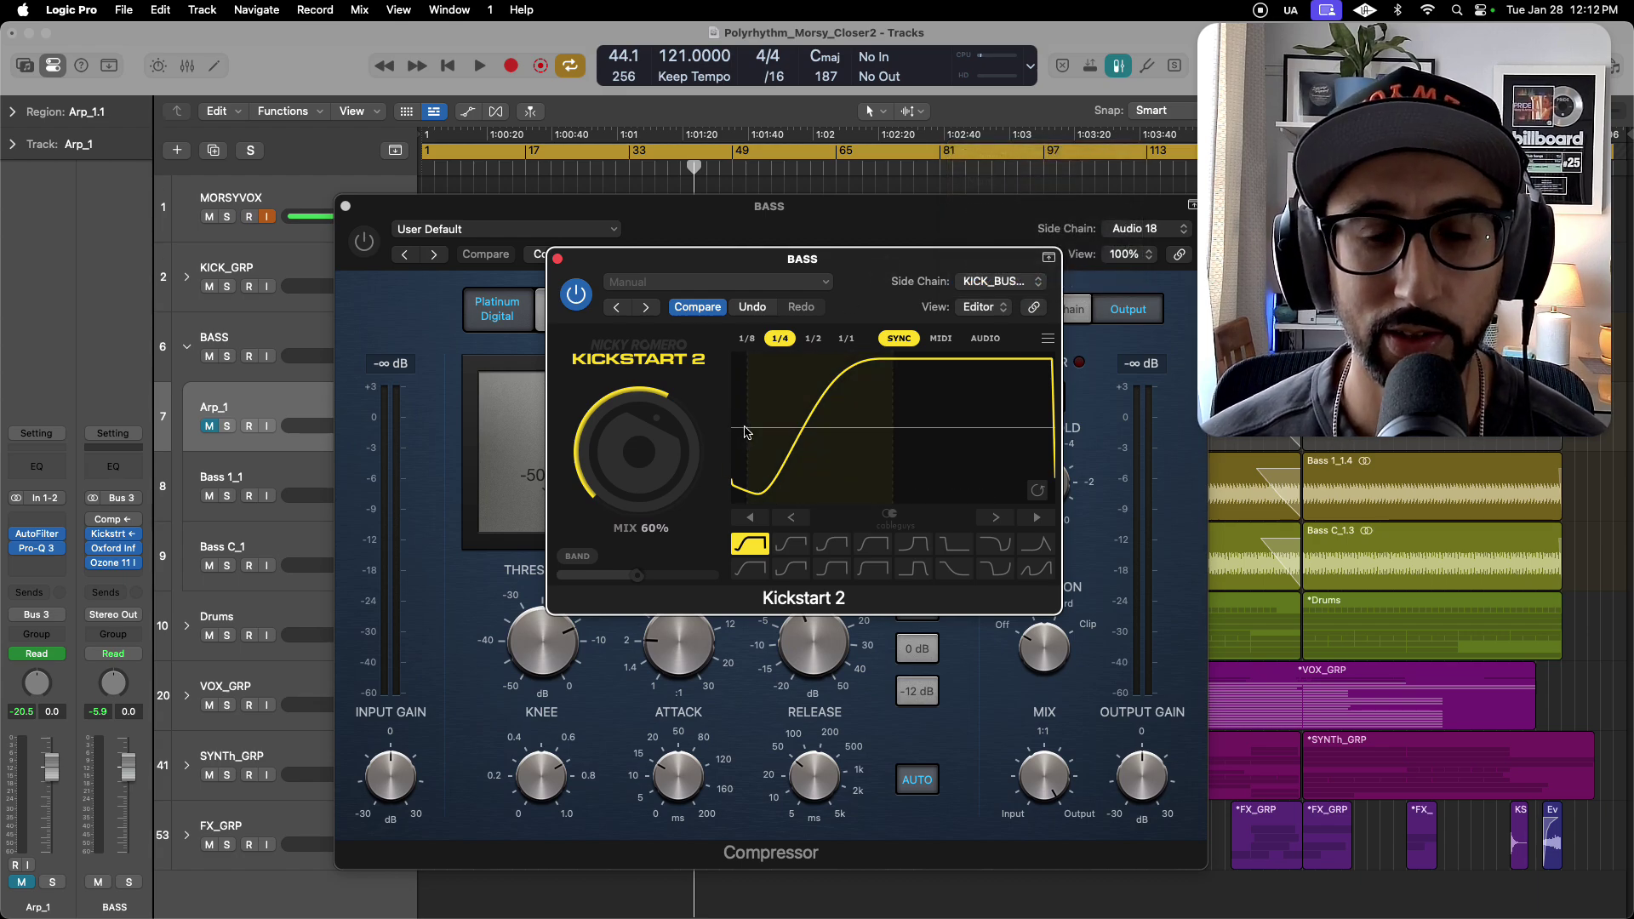
Play the mix with Kickstart 2 active, solo the BASS stack to hear its ducking, and stop with the solo cleared.
key(space)
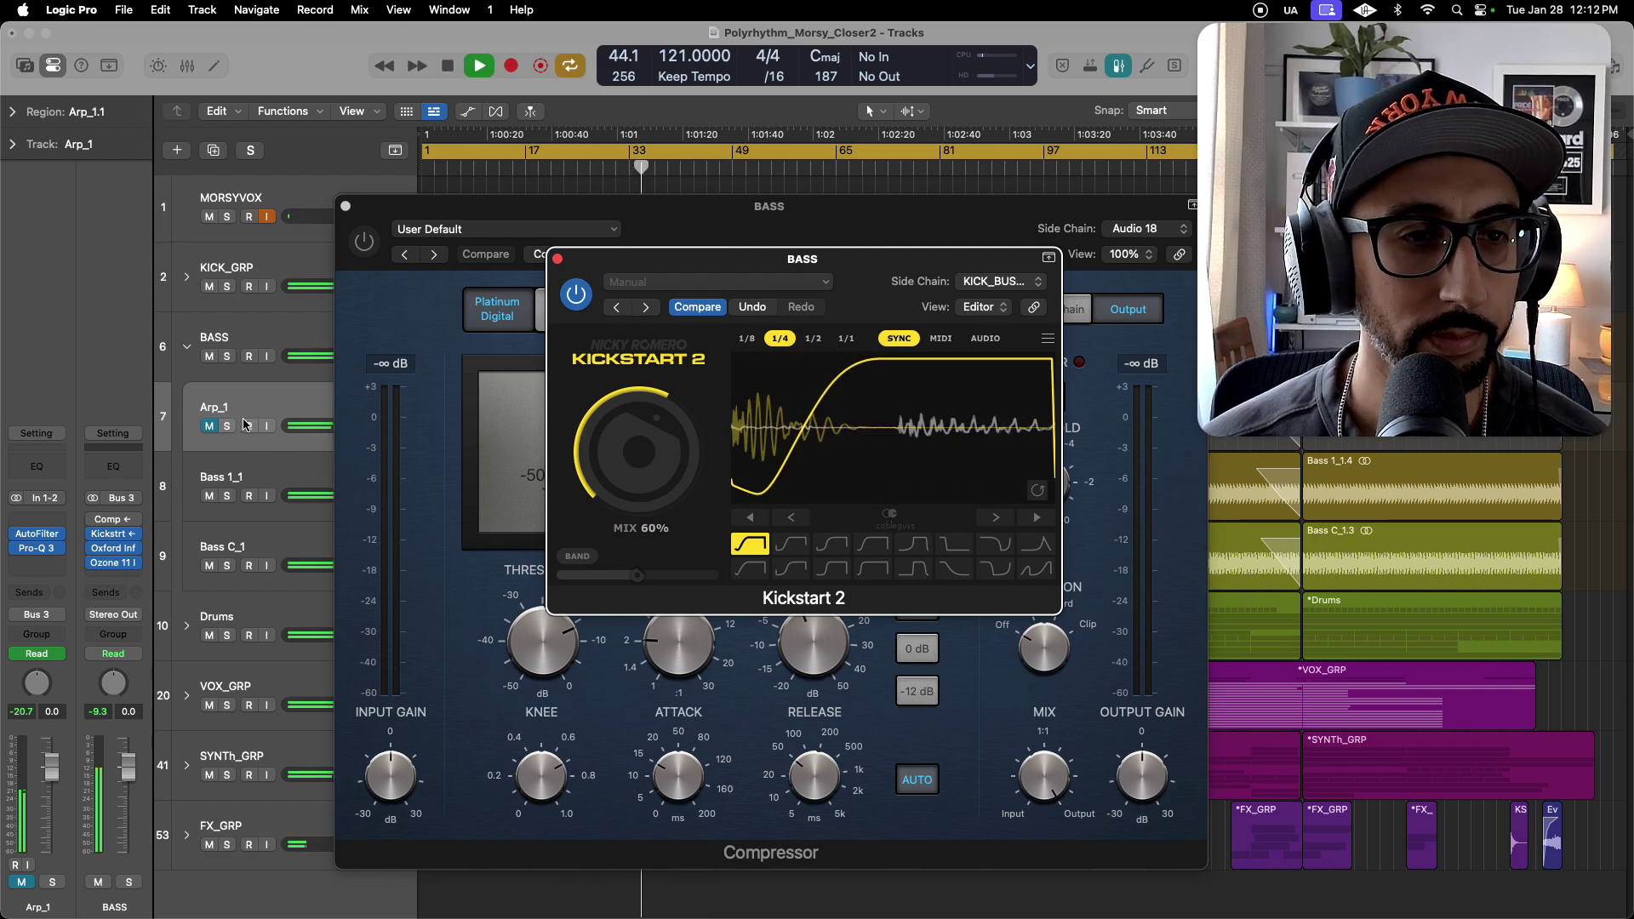
click(227, 357)
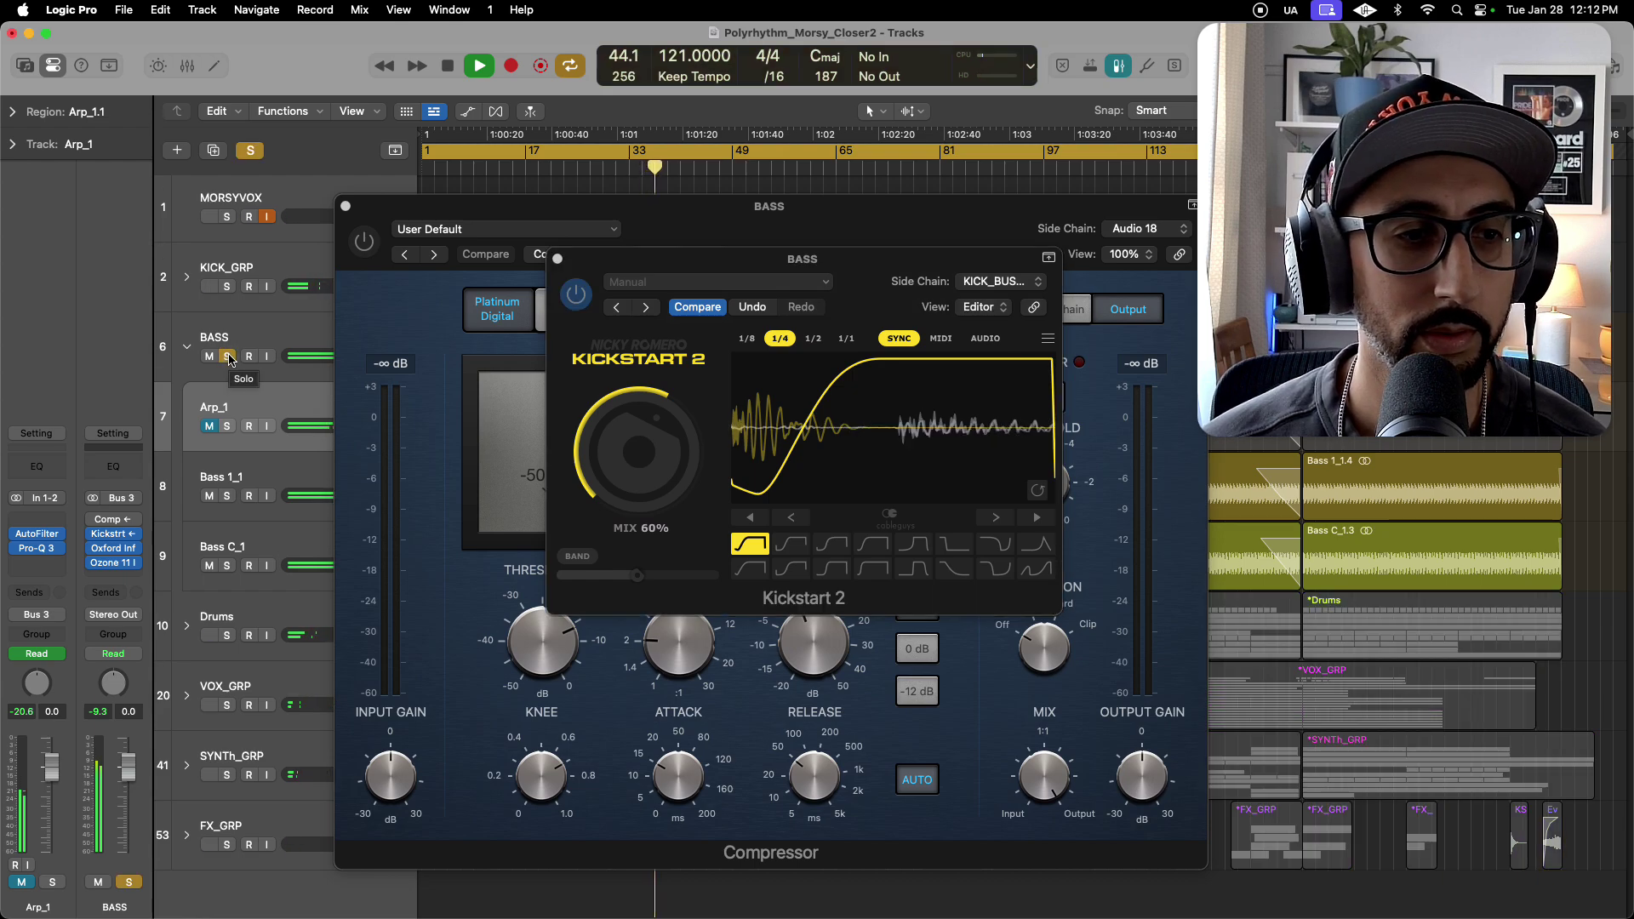
key(space)
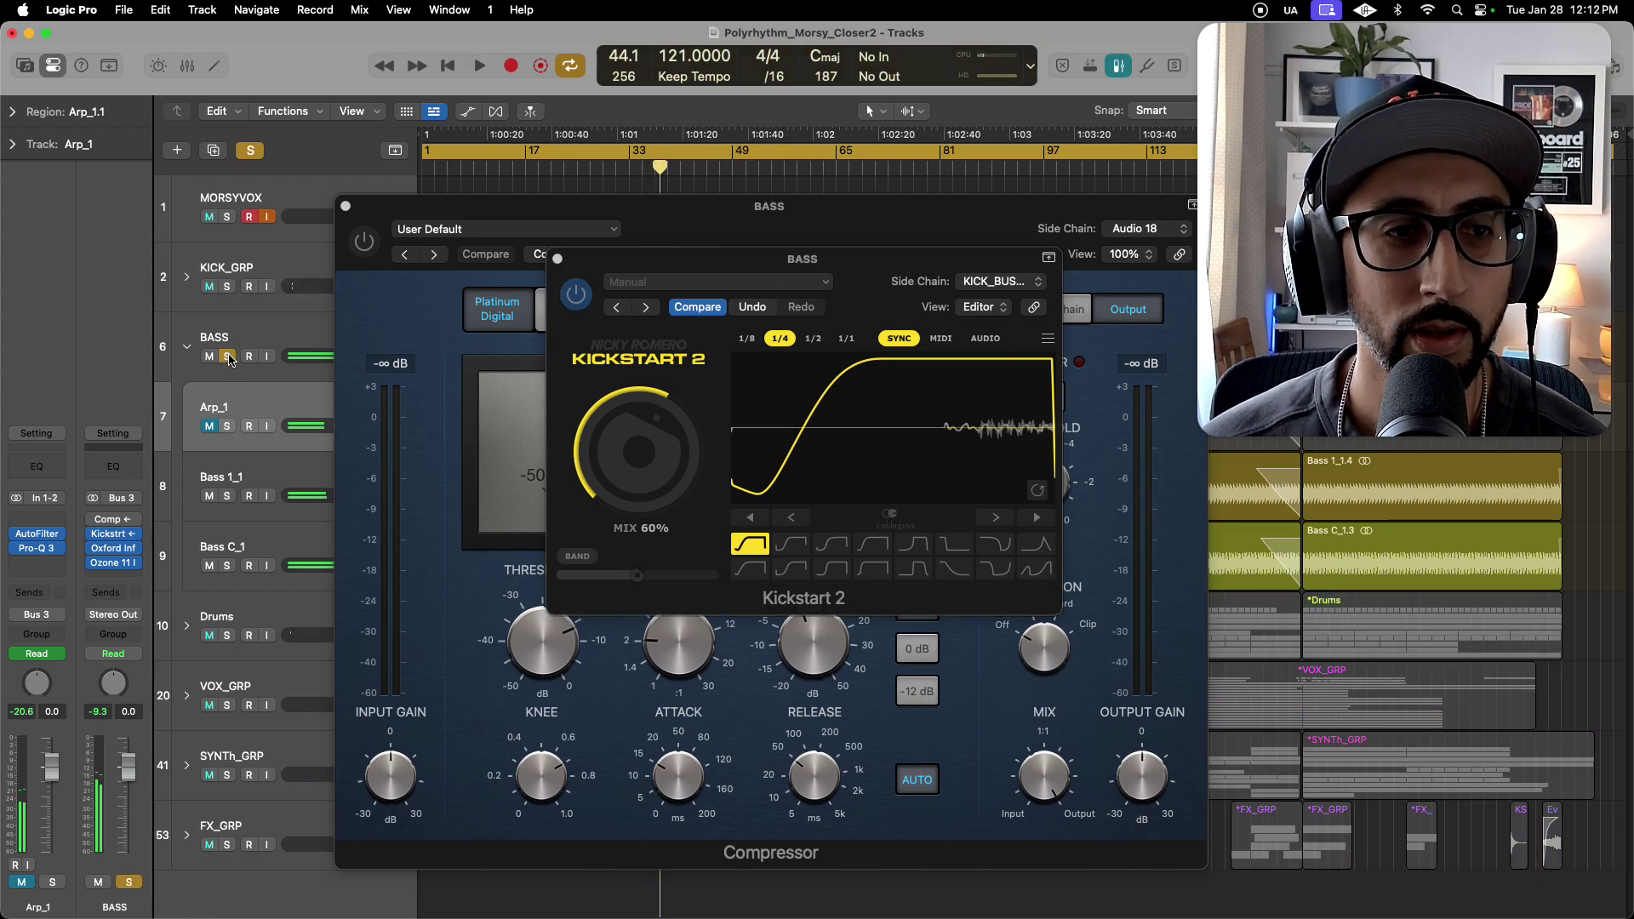
click(227, 356)
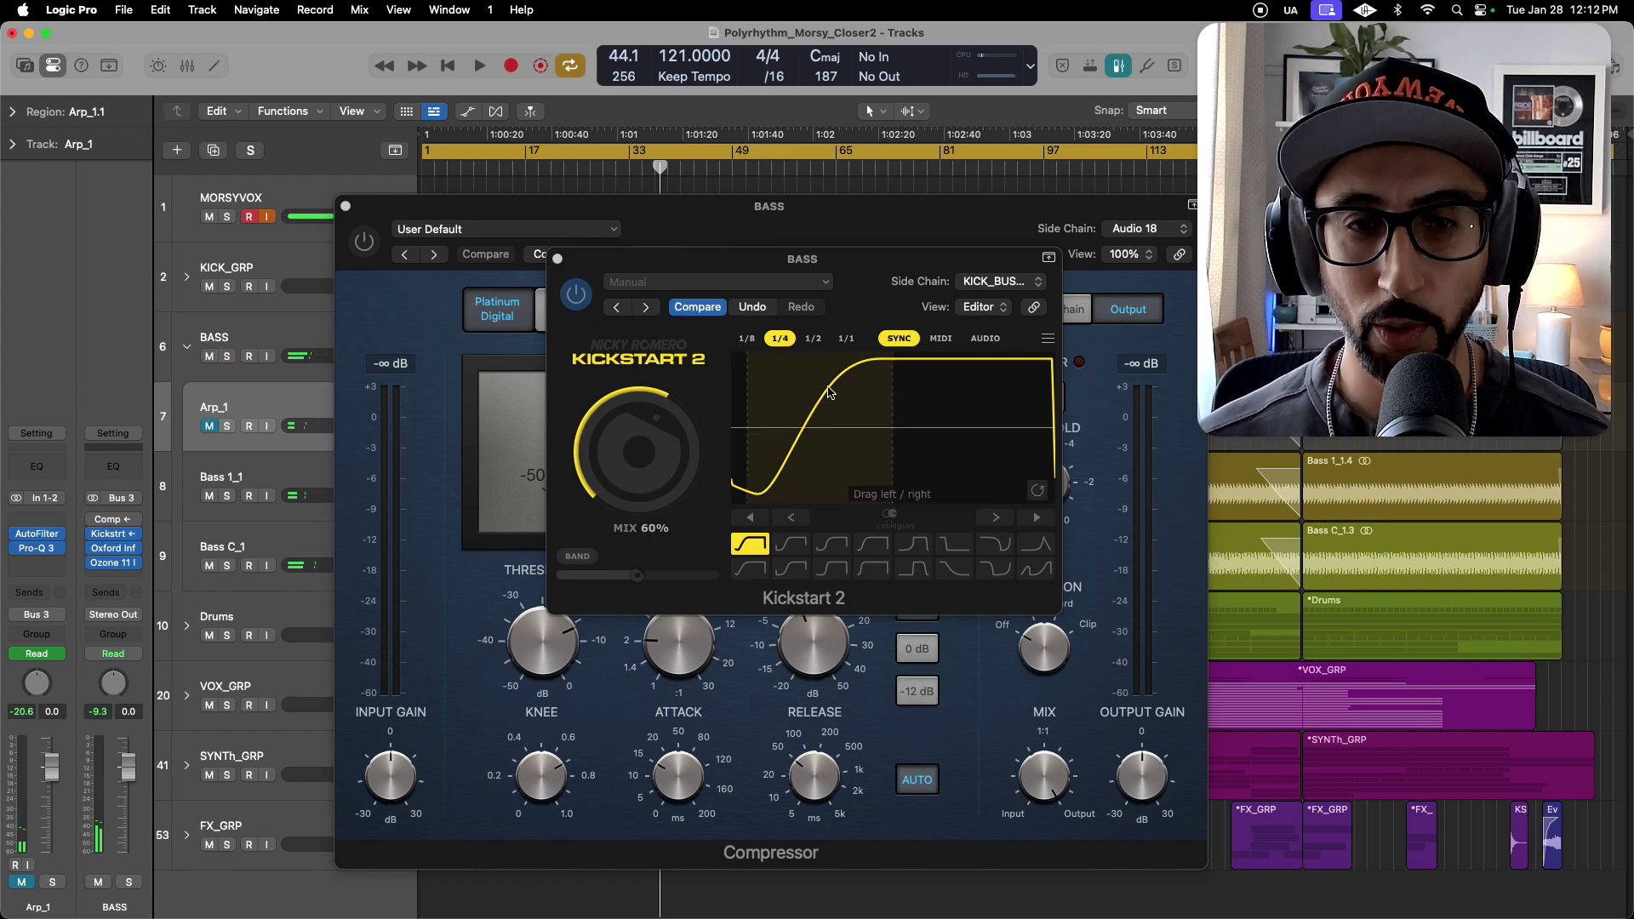
Close the Kickstart 2 window and set the BASS Compressor's make-up gain to 0 dB.
drag(849, 267, 886, 275)
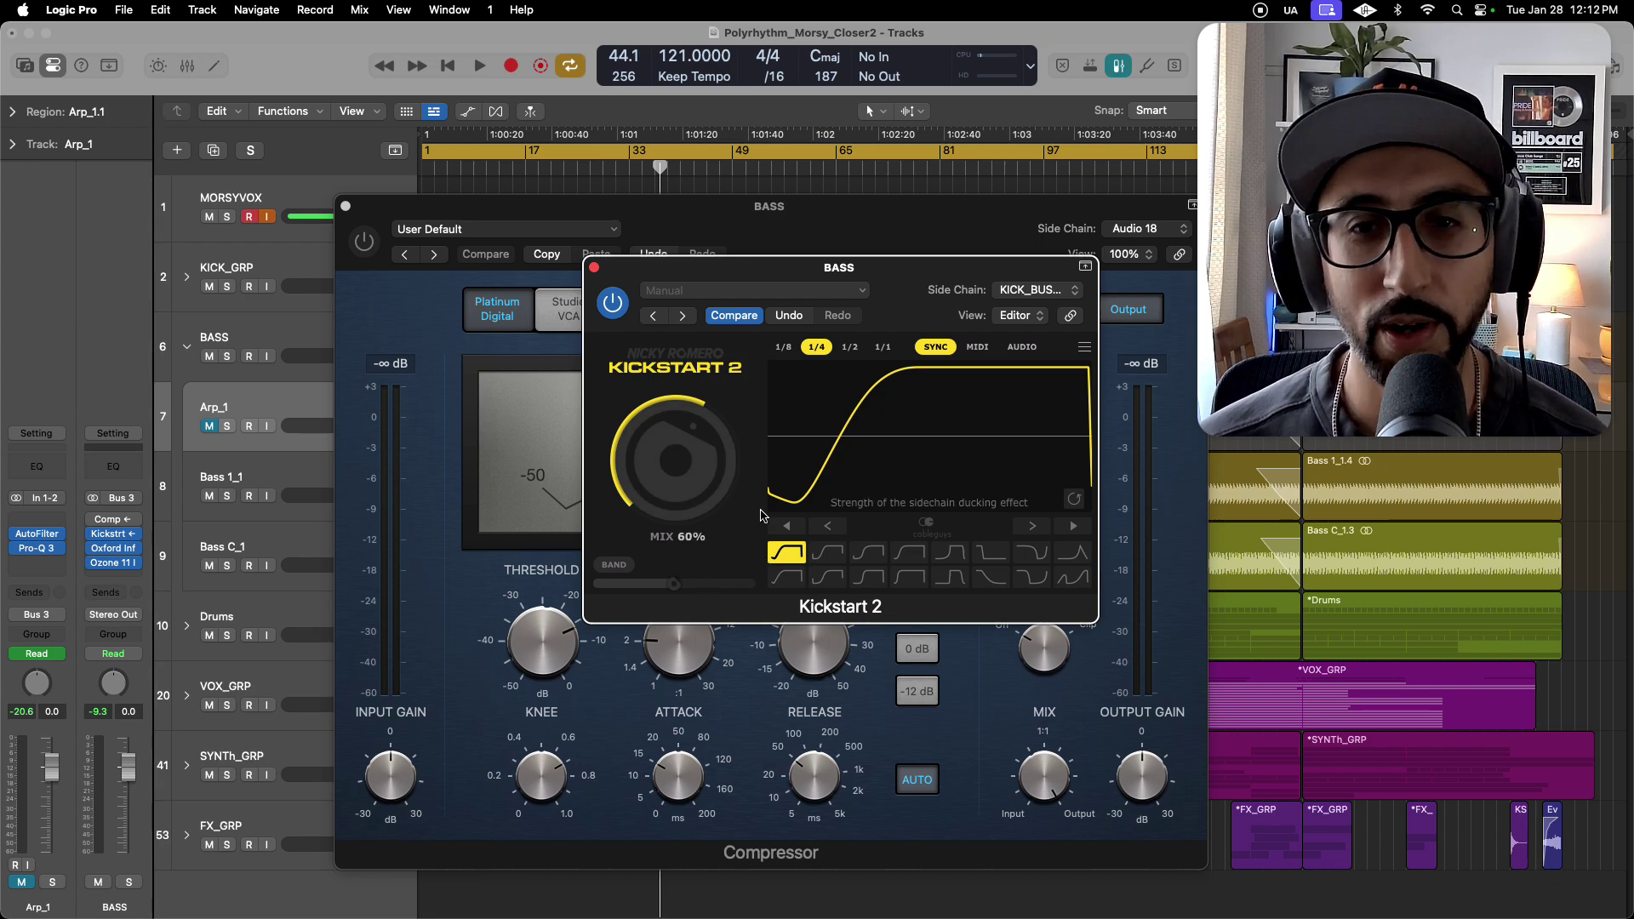
click(595, 269)
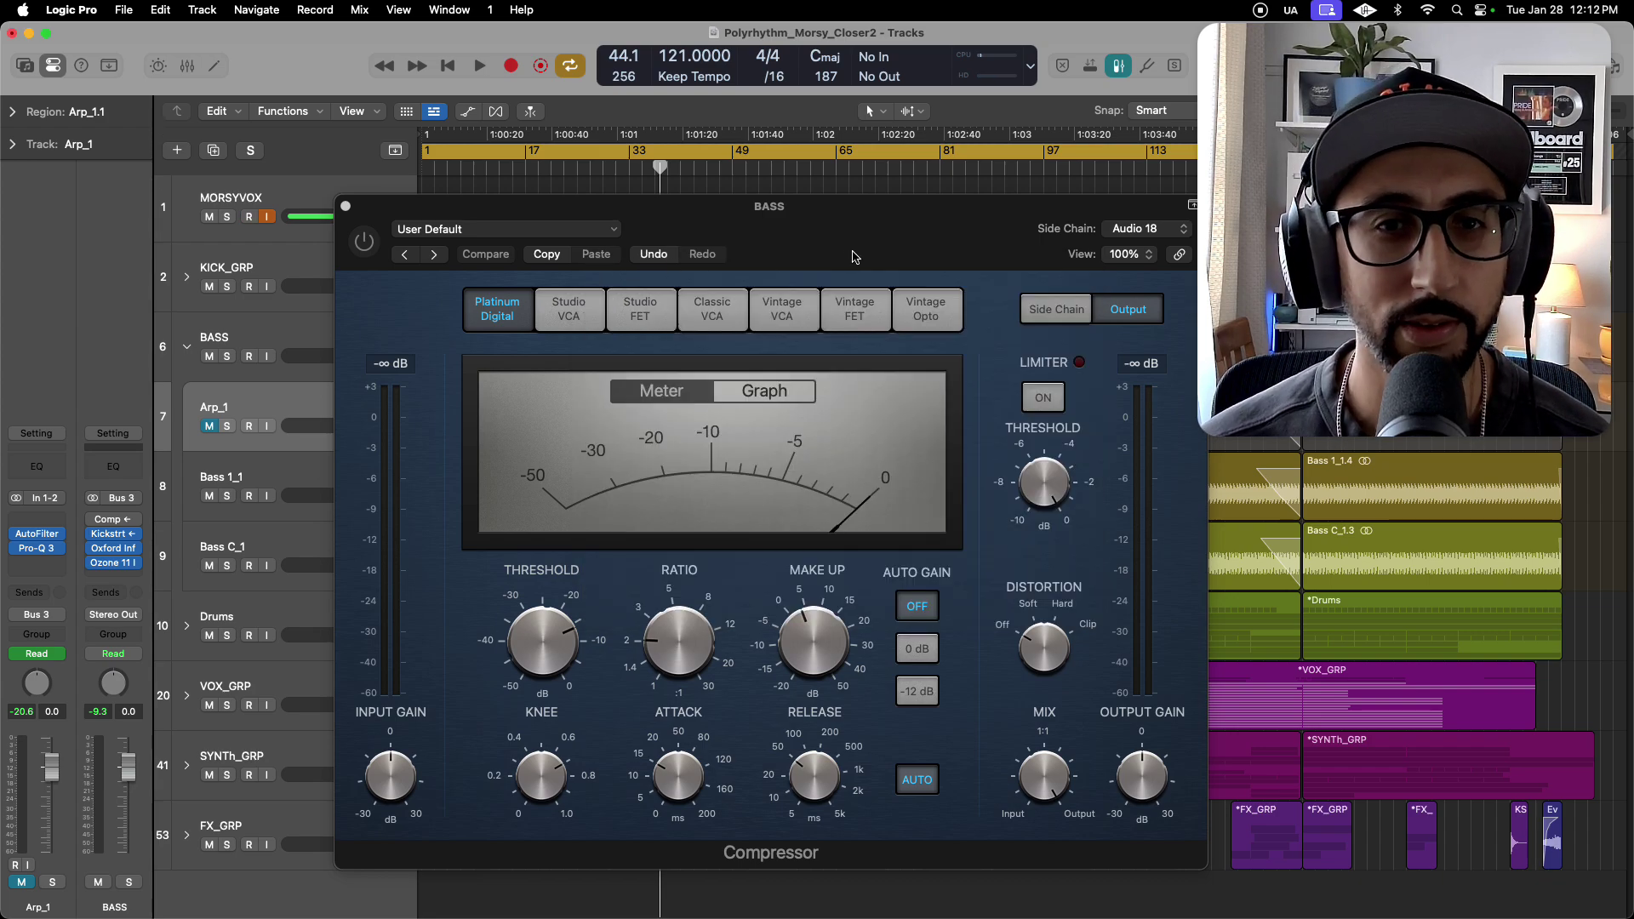
drag(858, 253, 812, 229)
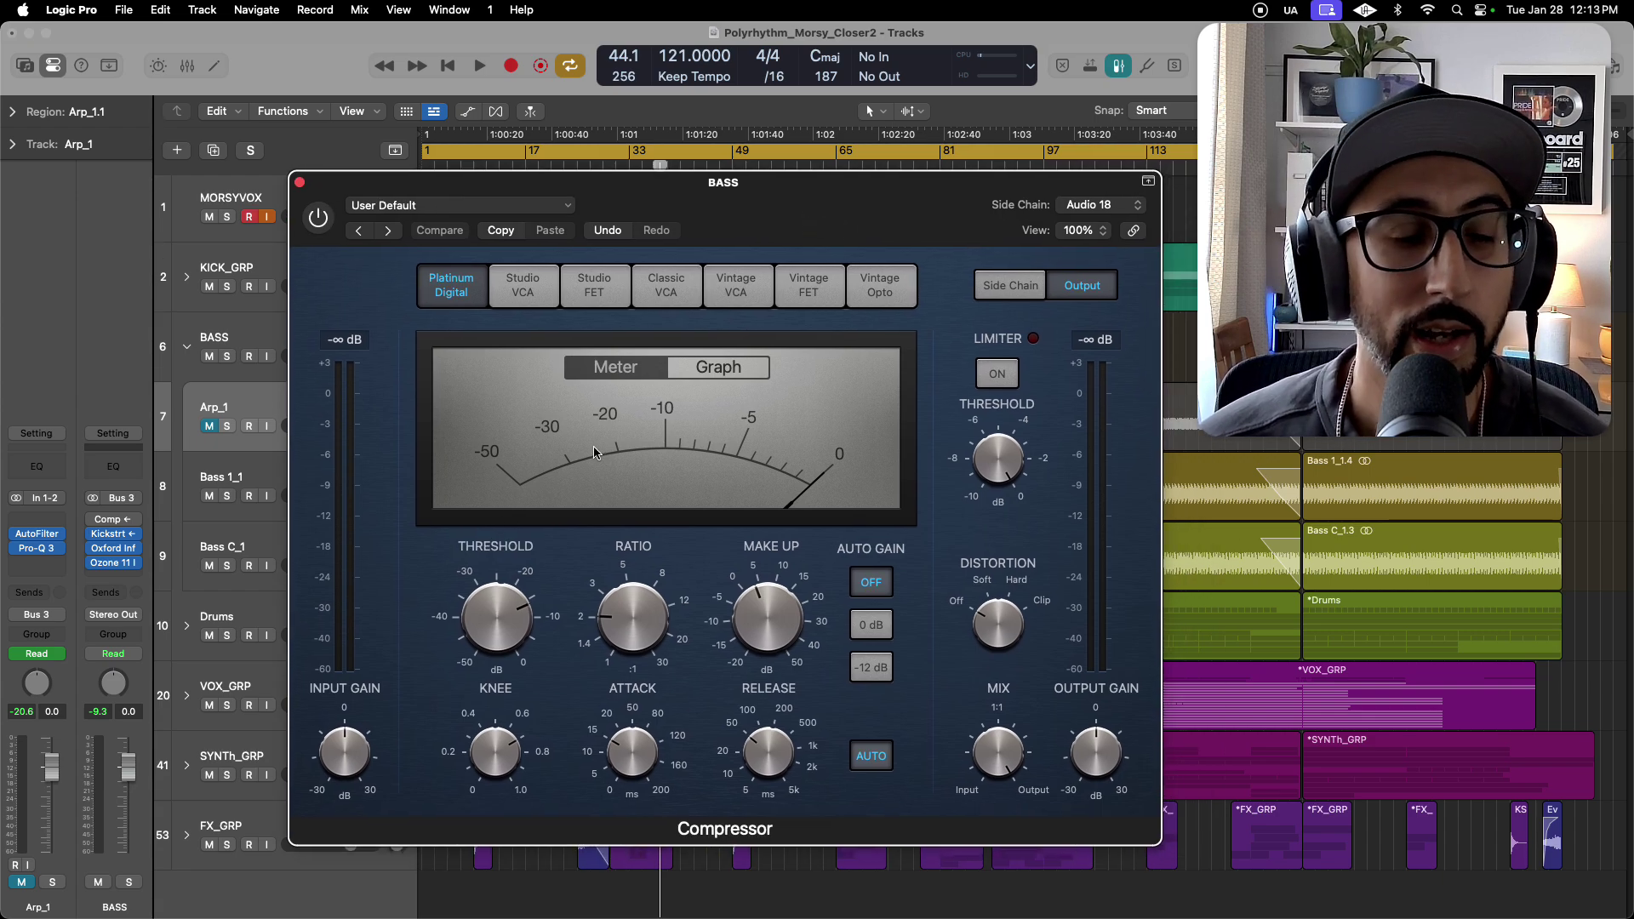
drag(753, 185, 759, 150)
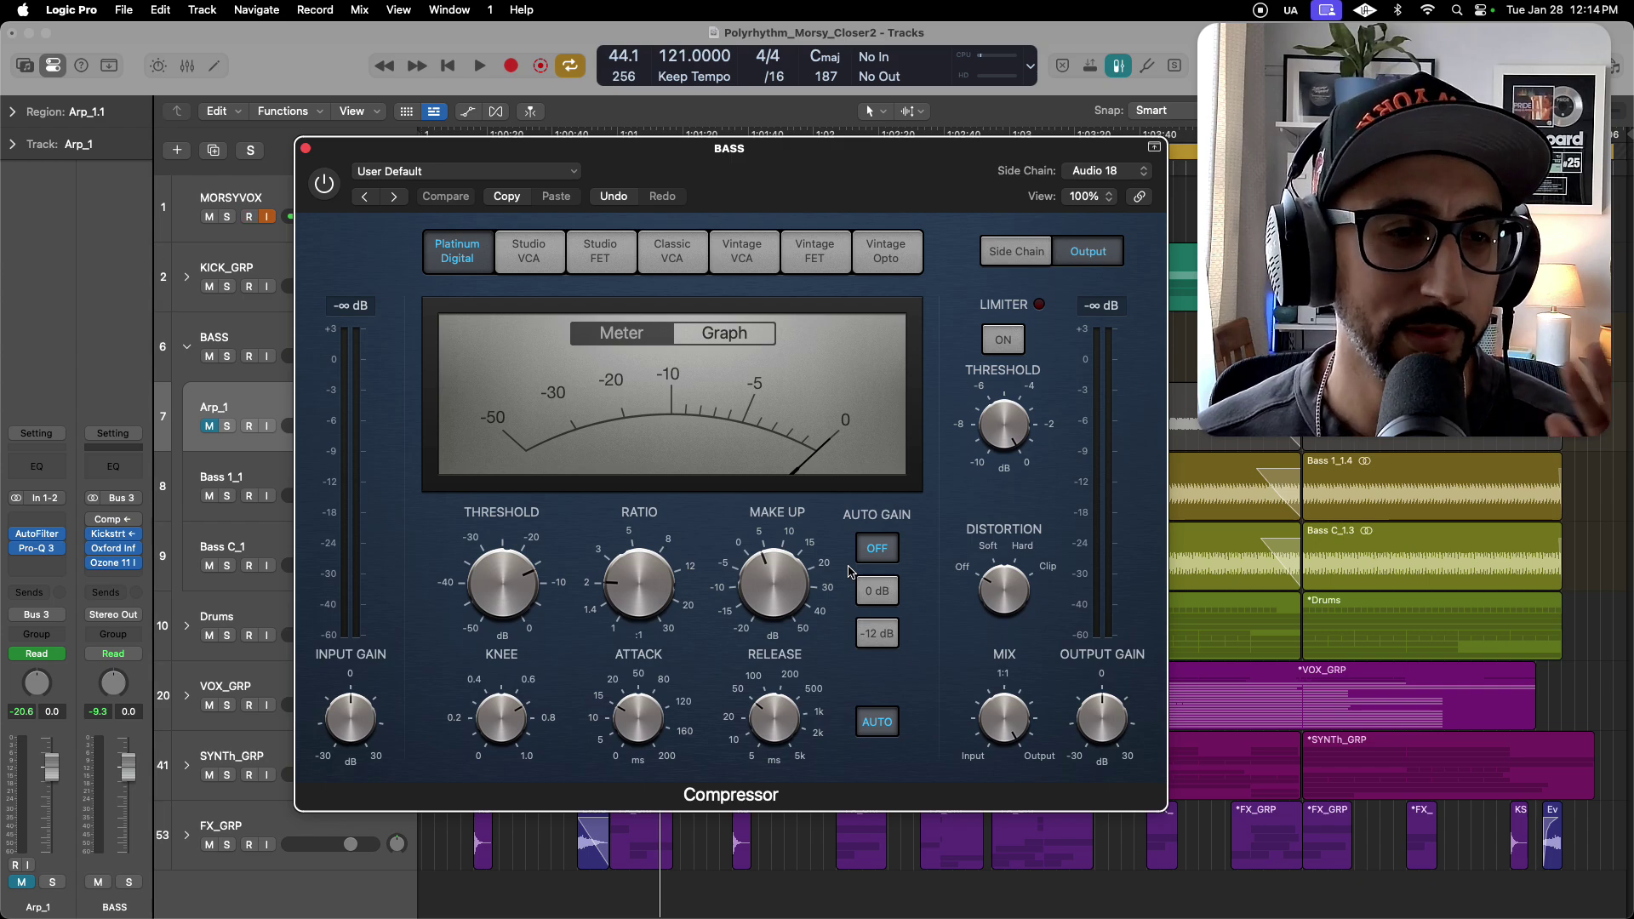
mouse_move(777, 606)
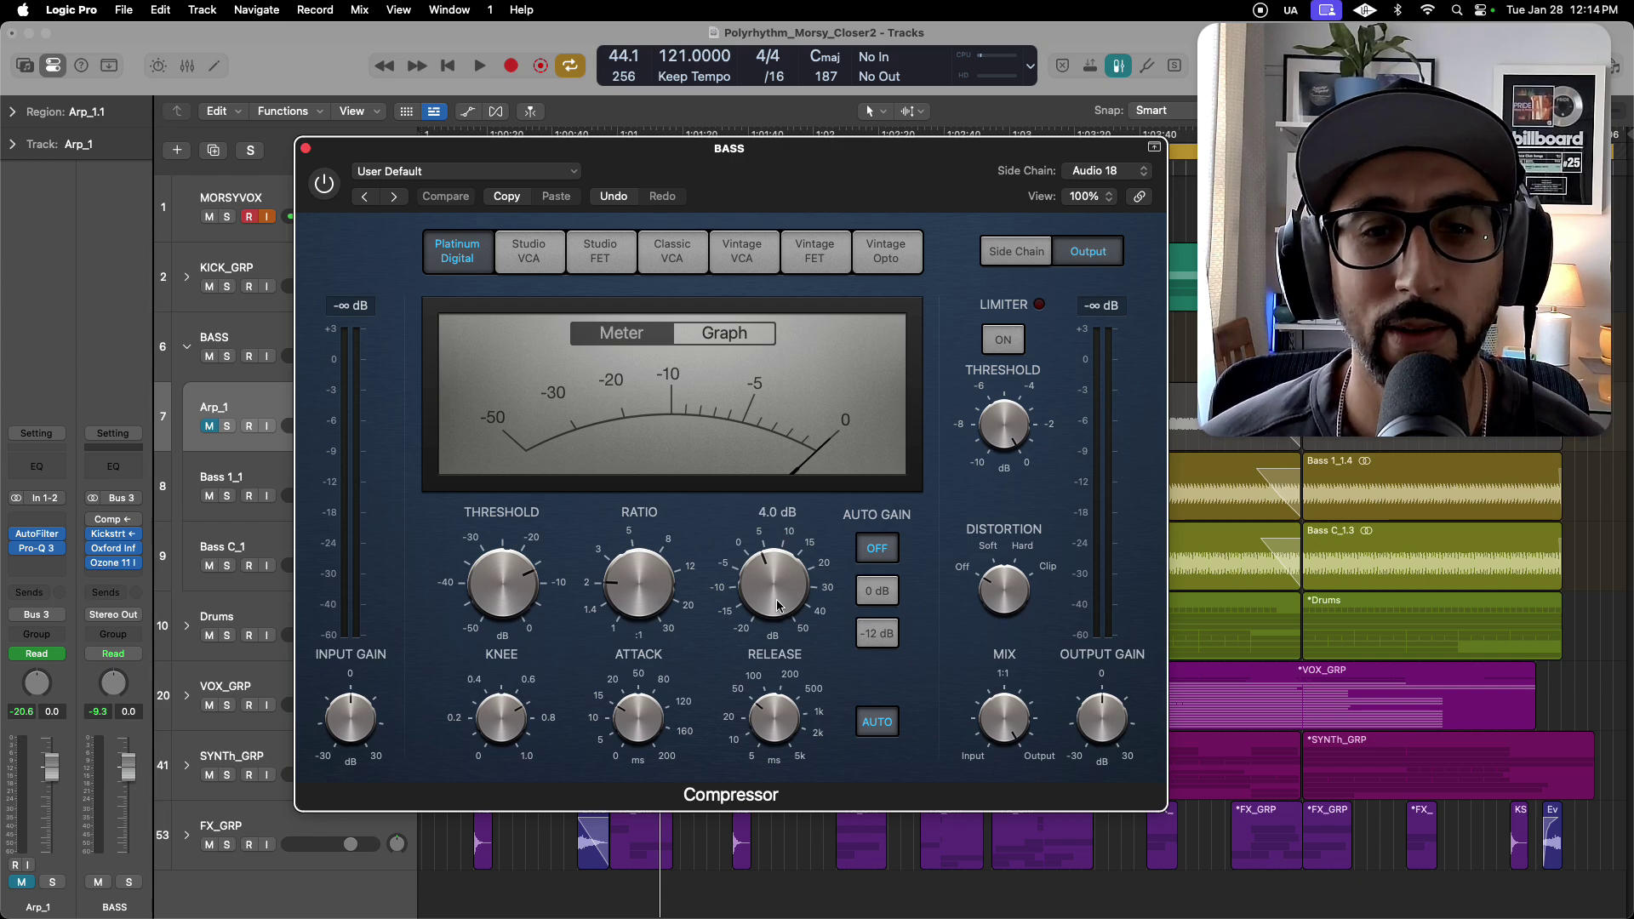
drag(772, 588, 769, 602)
Play the BASS stack soloed and switch its ducking from Kickstart 2 to the Compressor.
key(space)
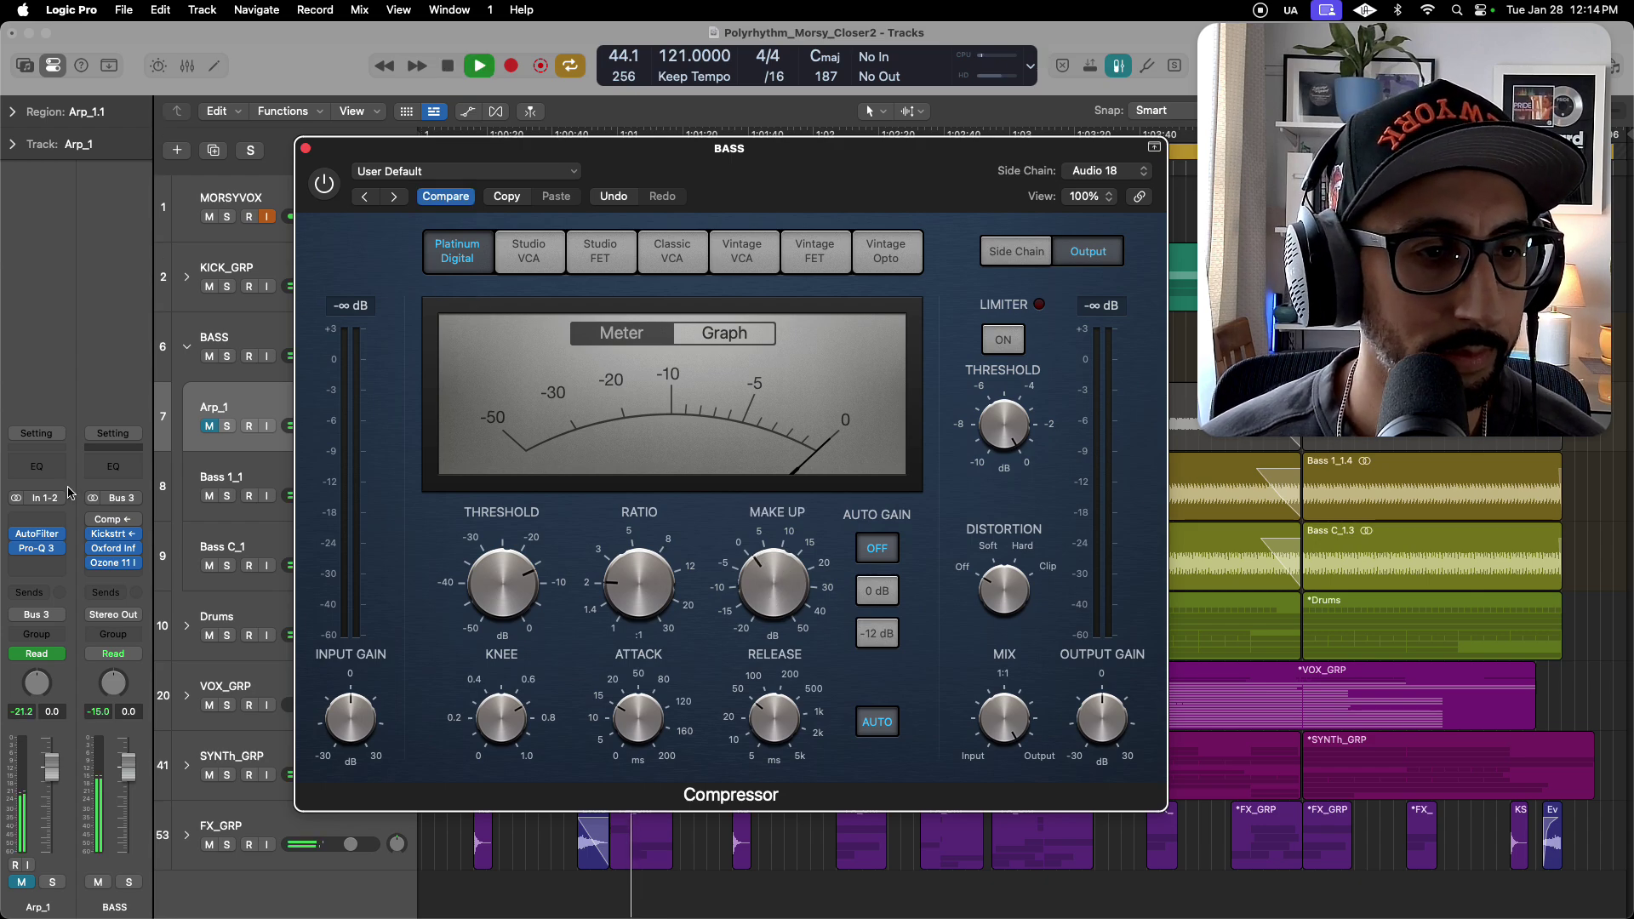
mouse_move(94, 538)
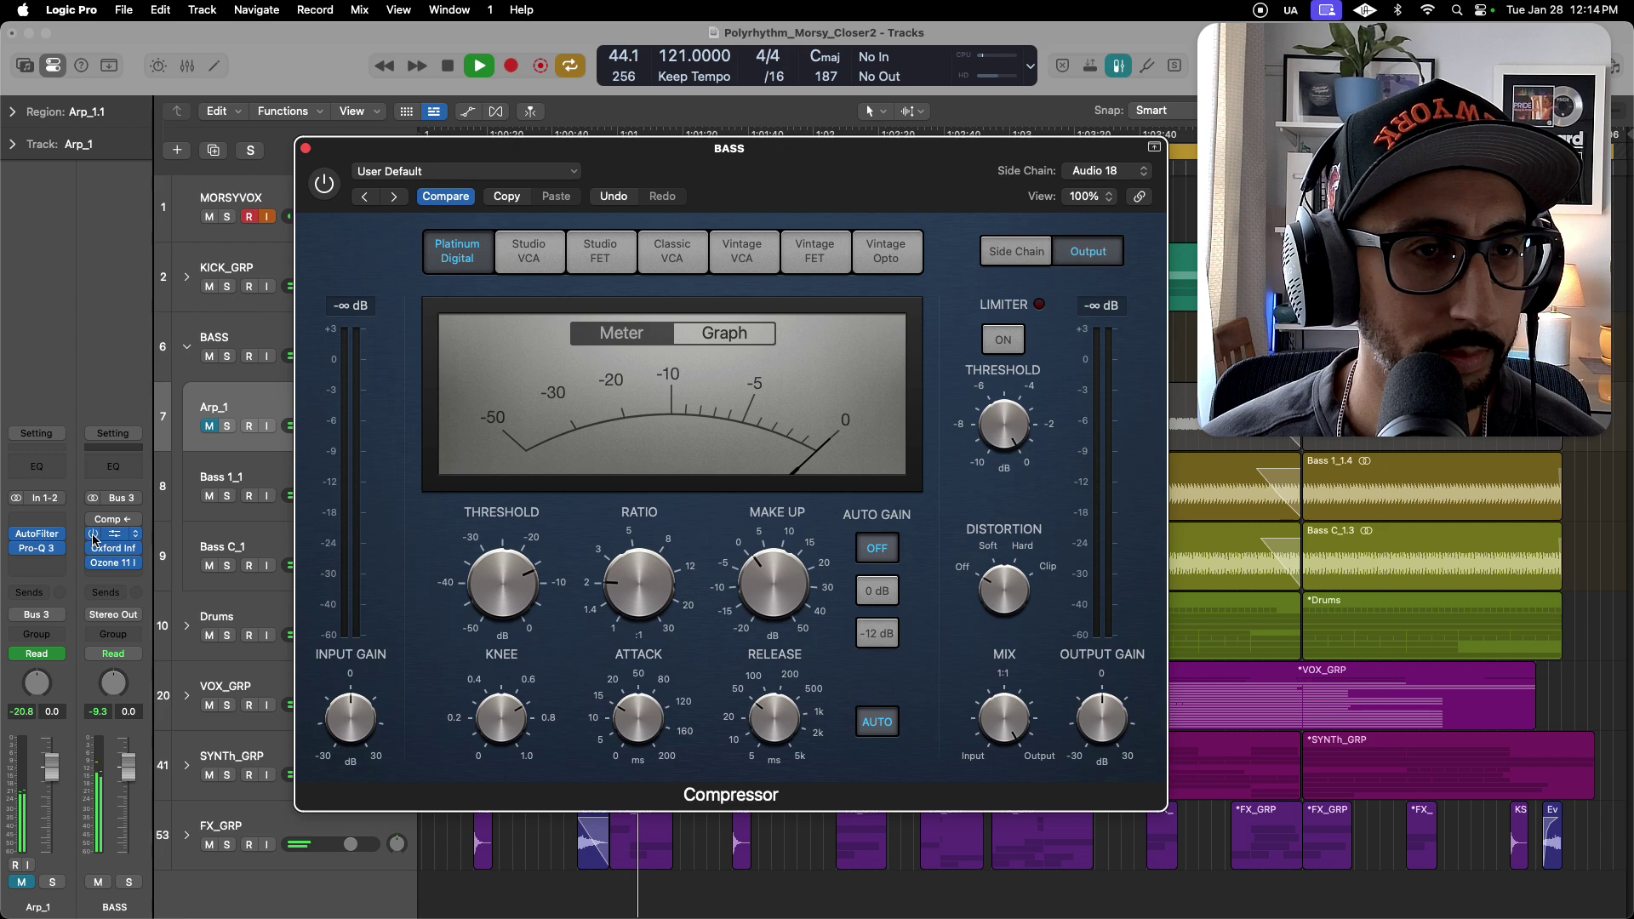
click(226, 355)
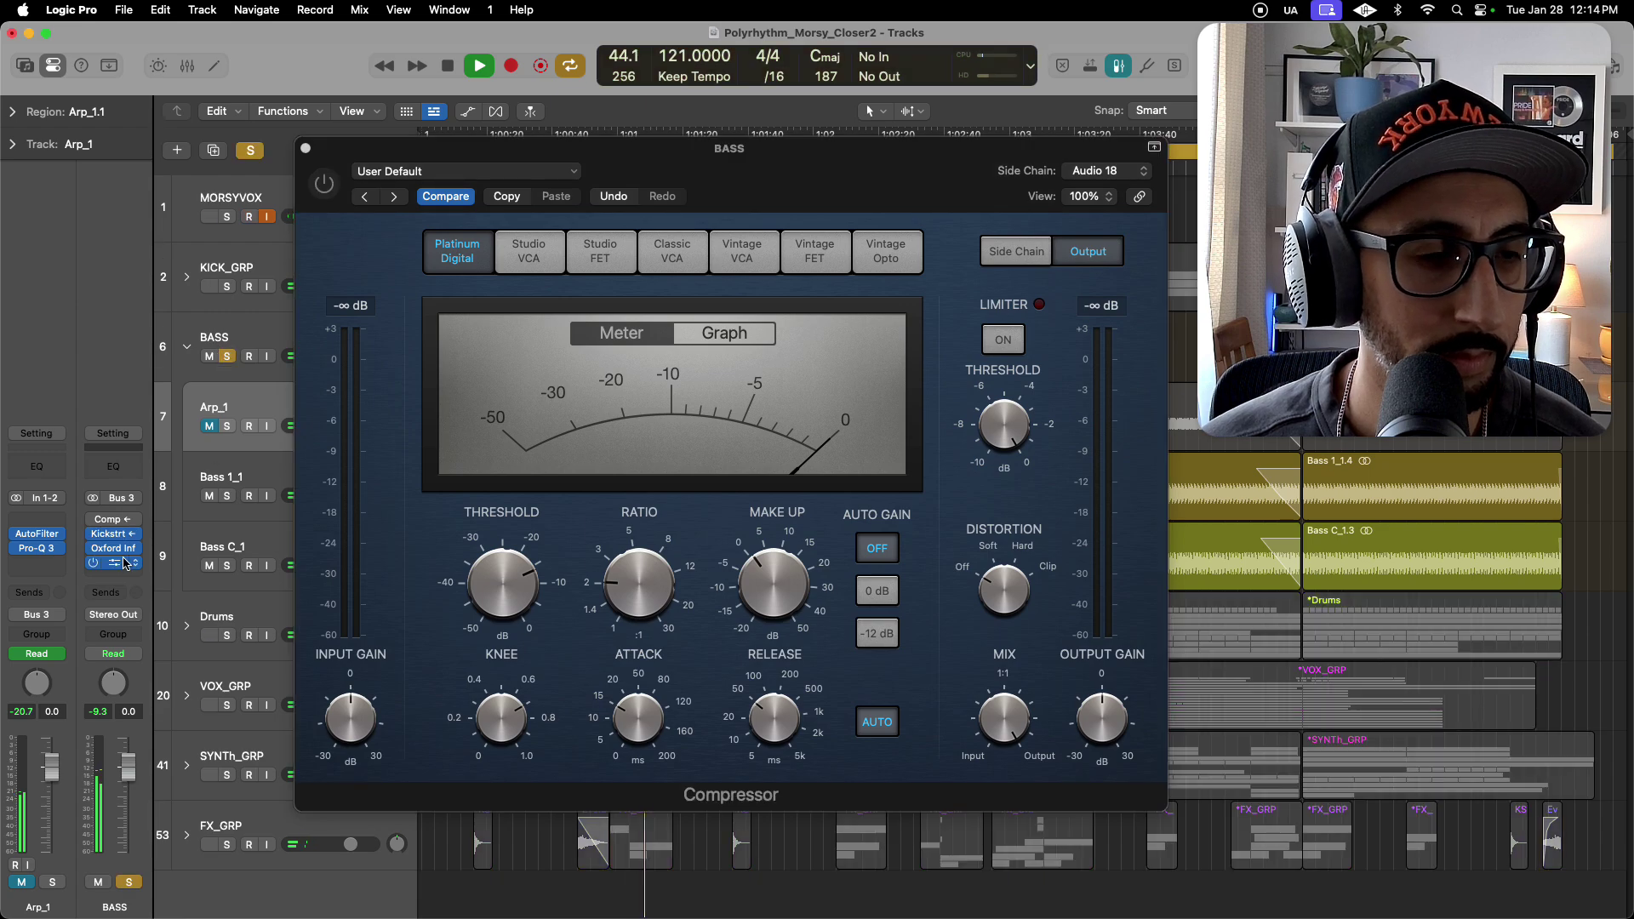
click(94, 520)
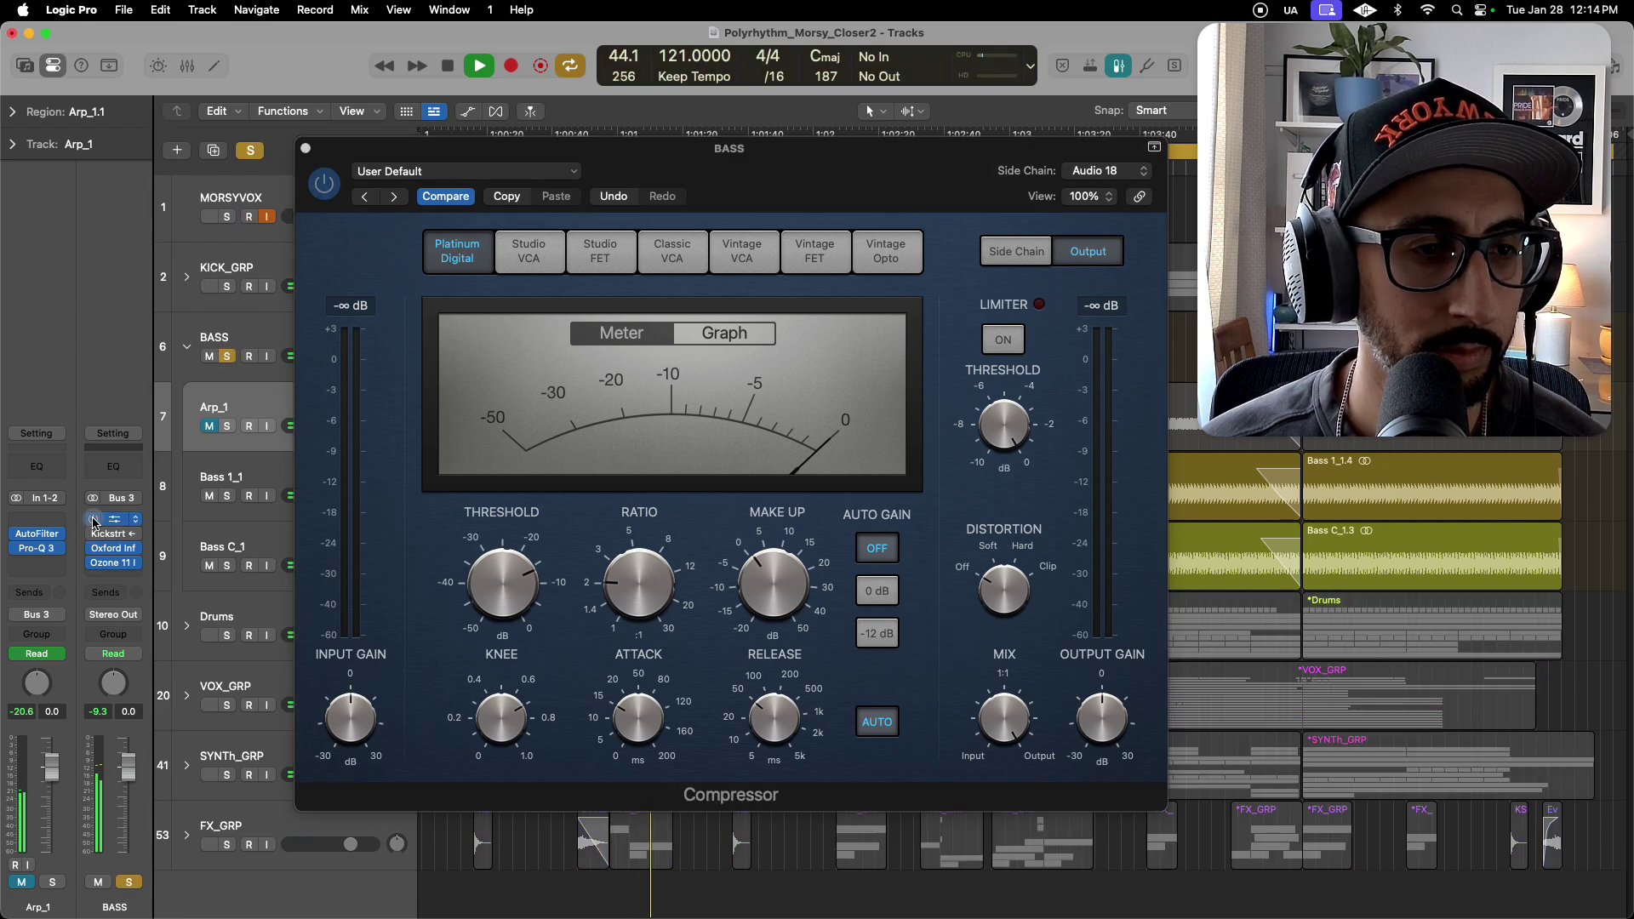
click(775, 587)
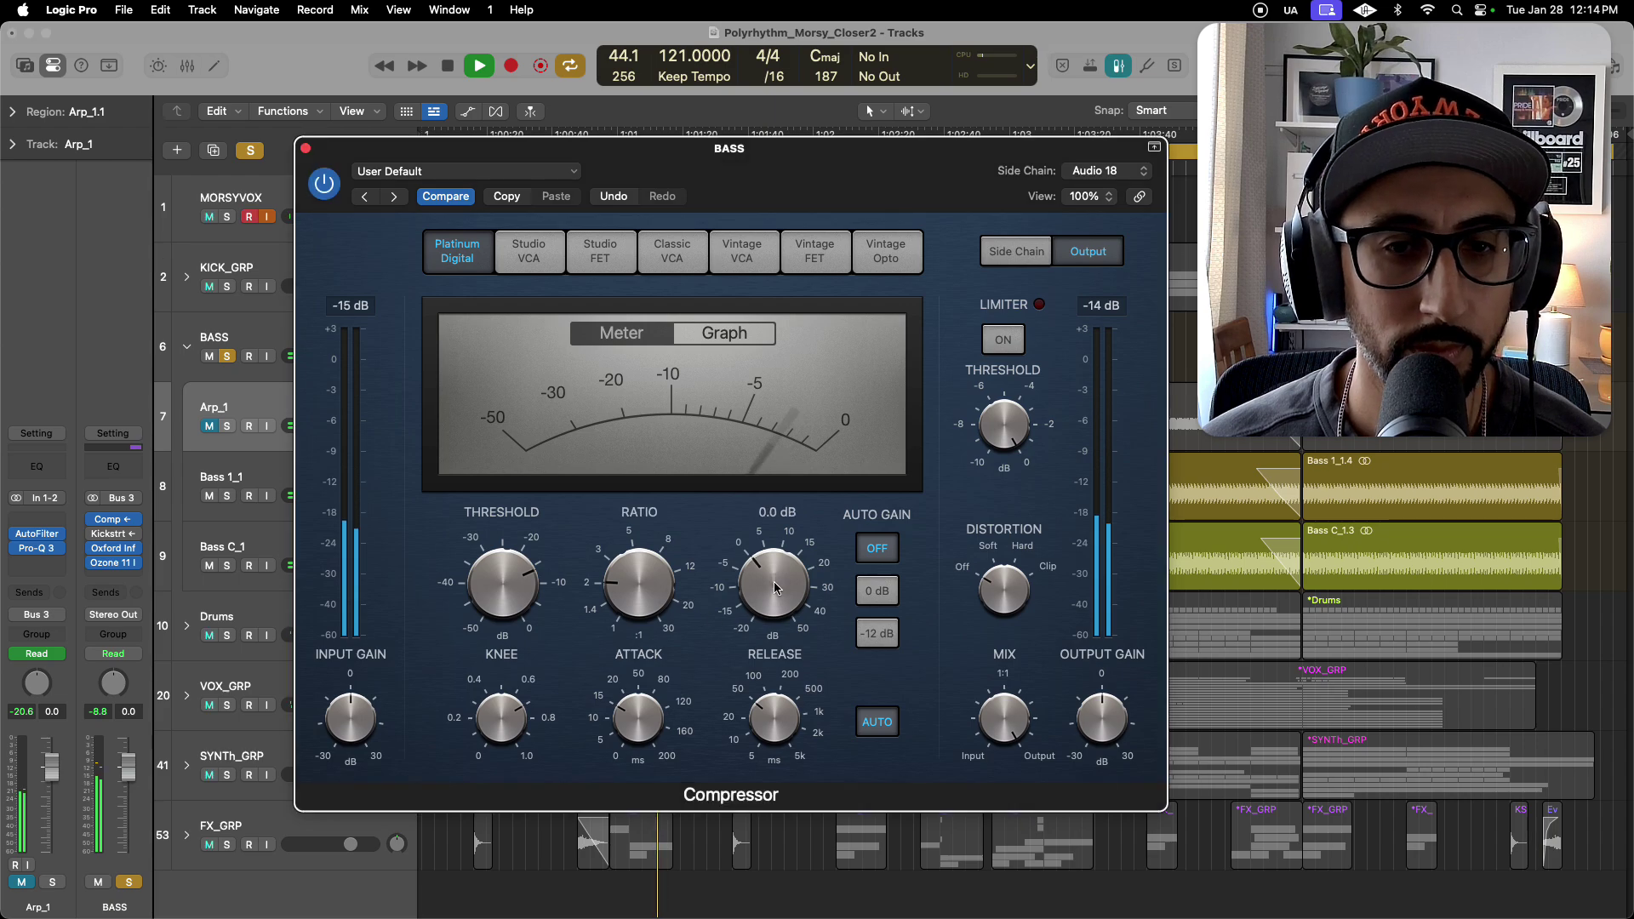
Compare the BASS ducking by switching to Kickstart 2 and back to the Compressor, then stop playback and clear the solo.
click(94, 520)
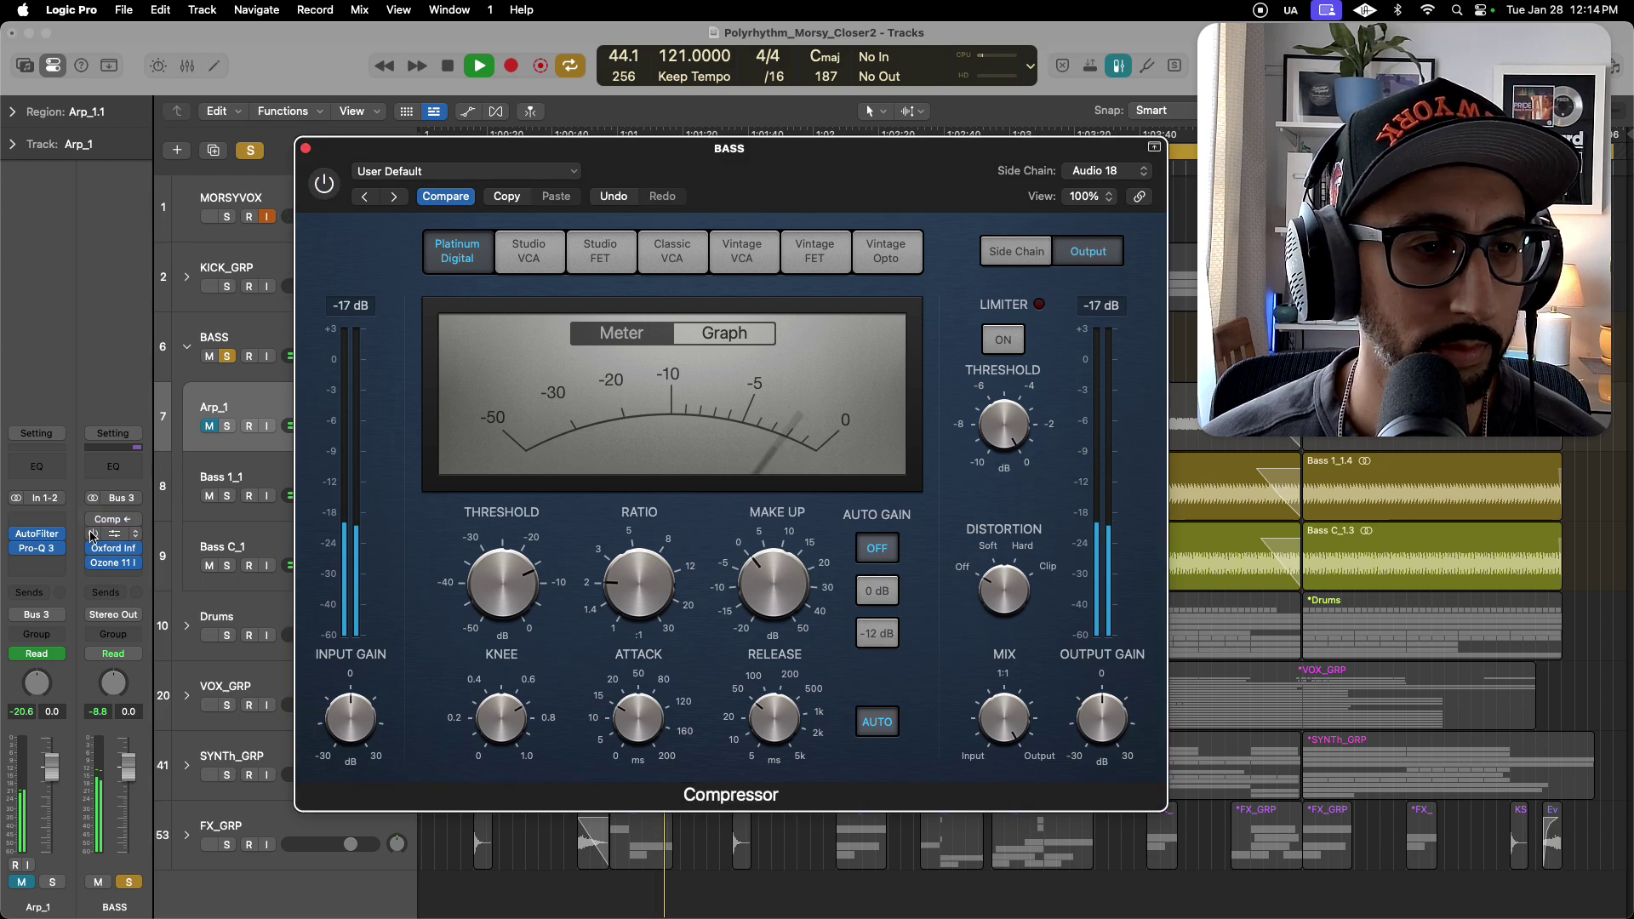
click(112, 535)
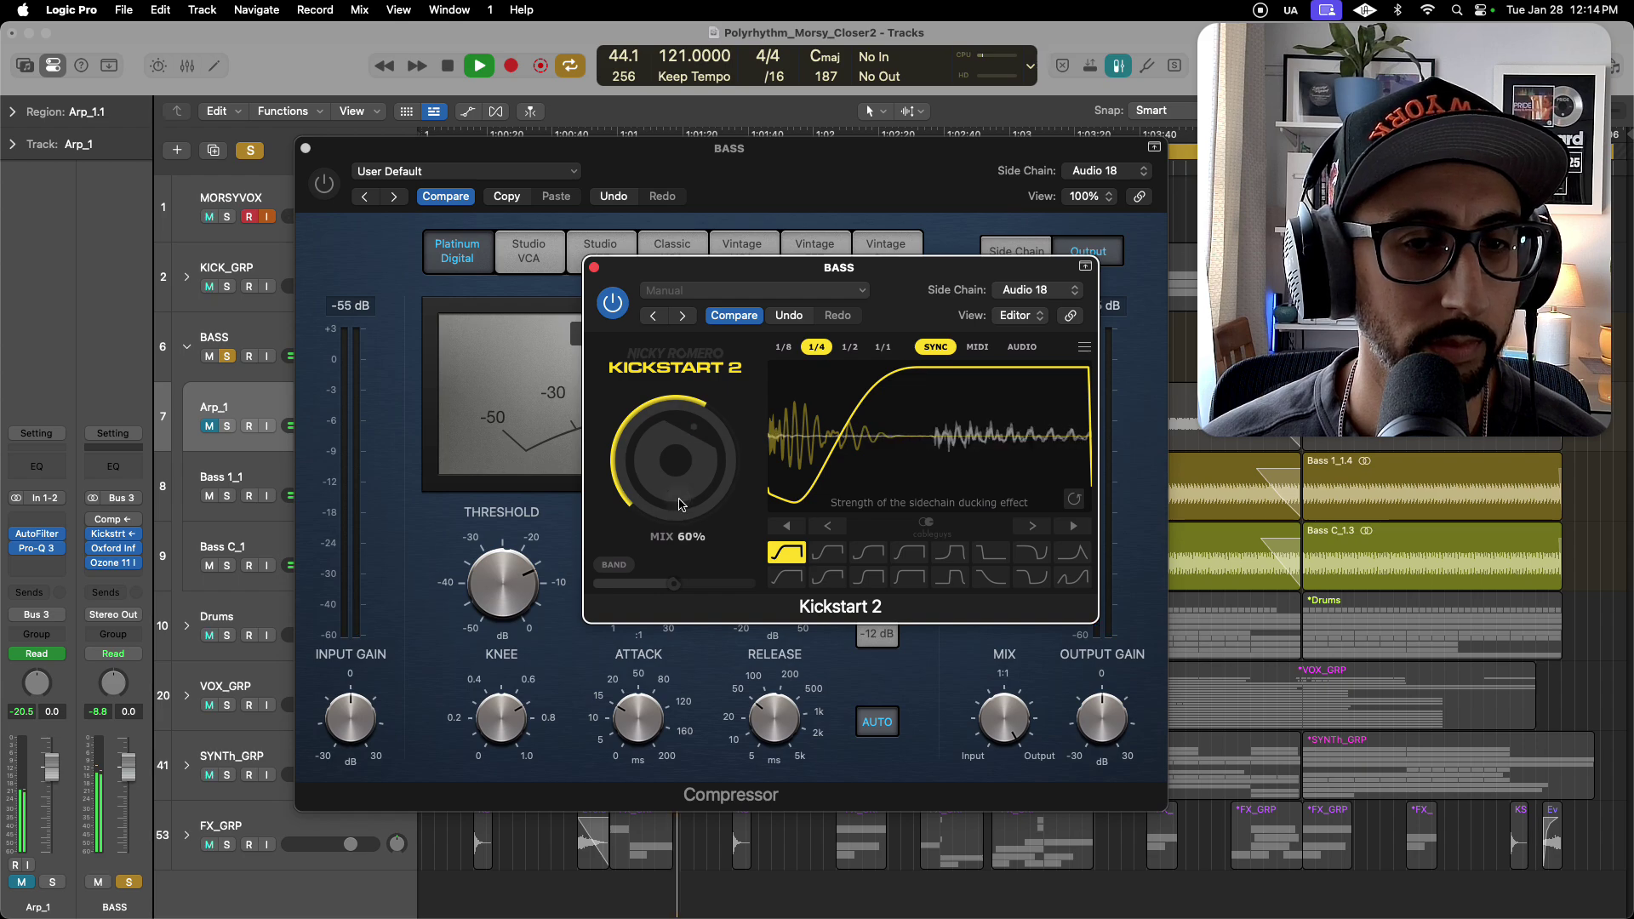
click(91, 540)
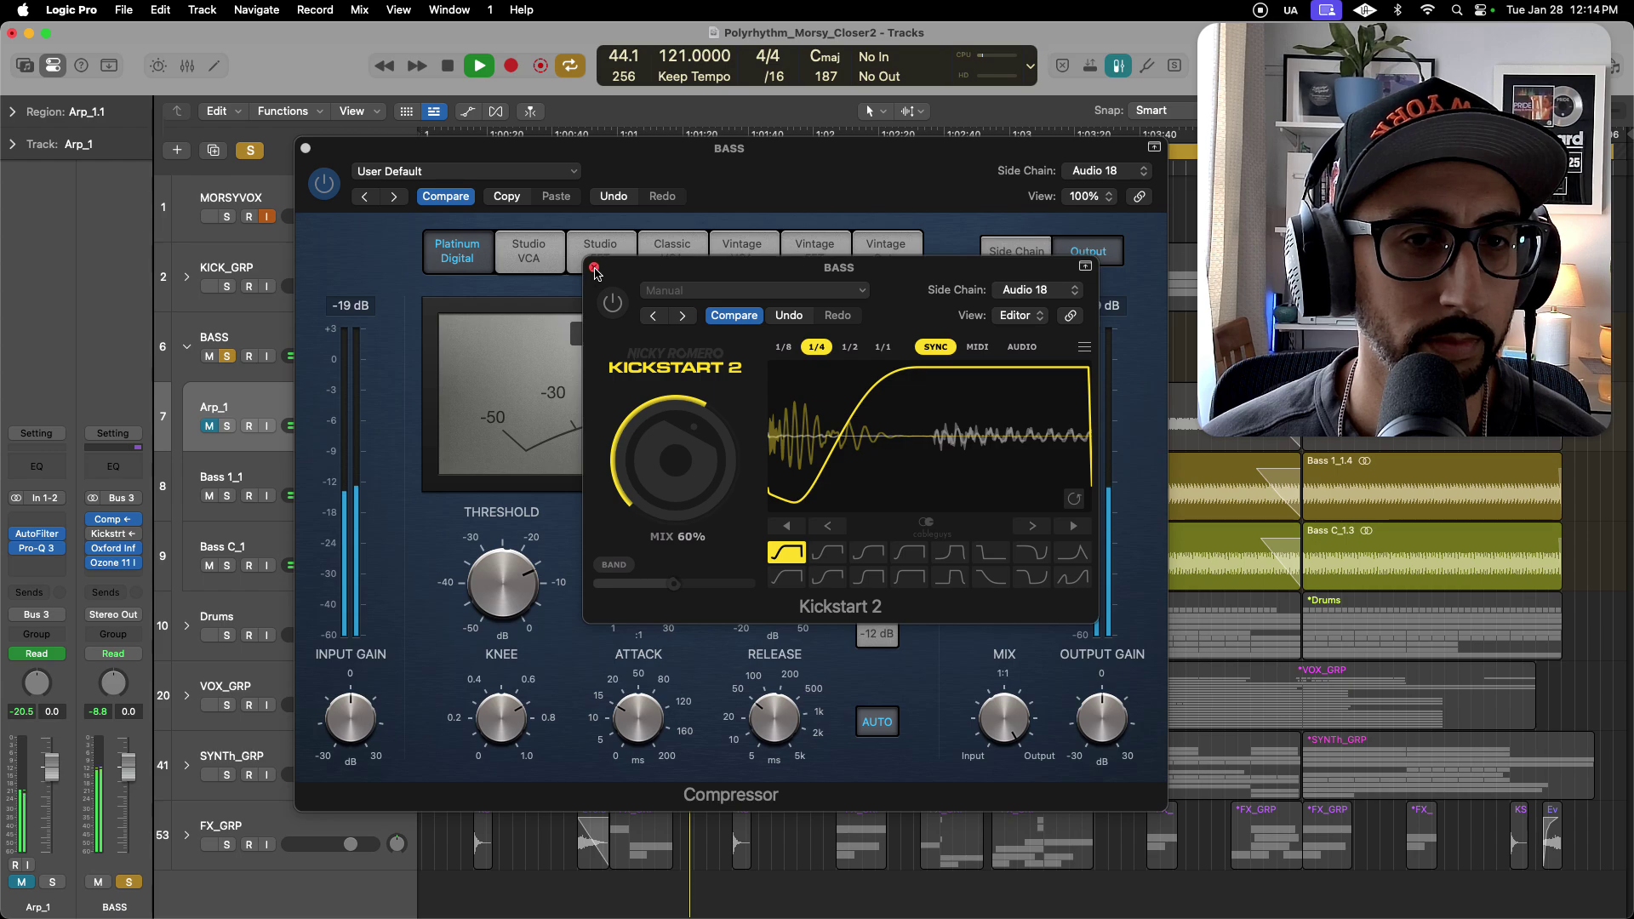
click(595, 269)
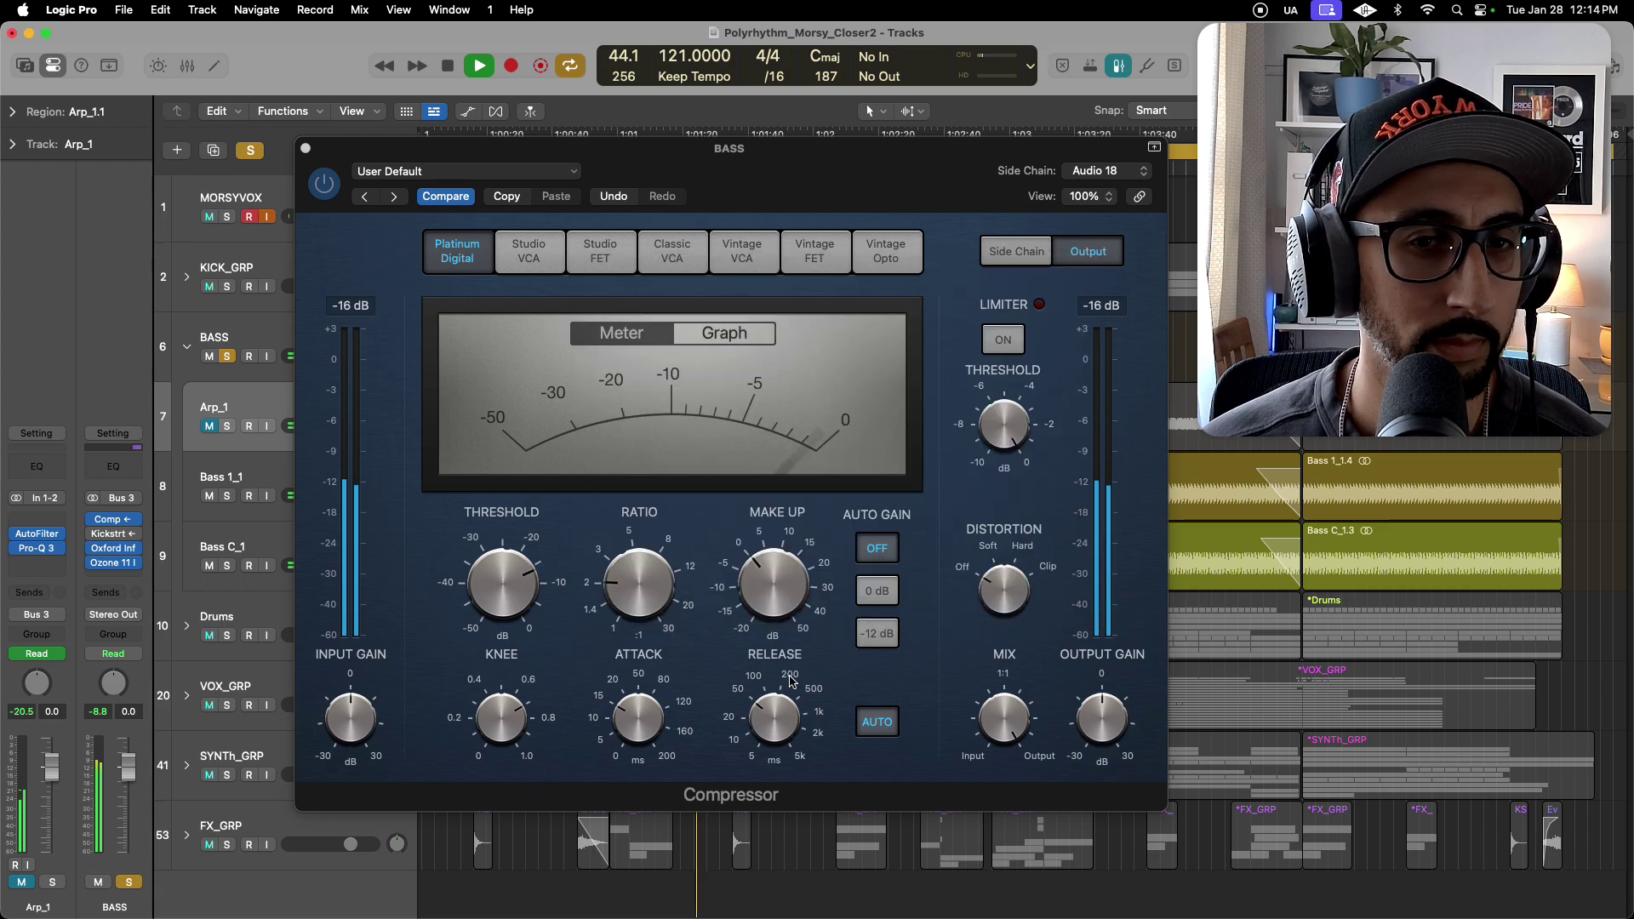
key(space)
click(227, 357)
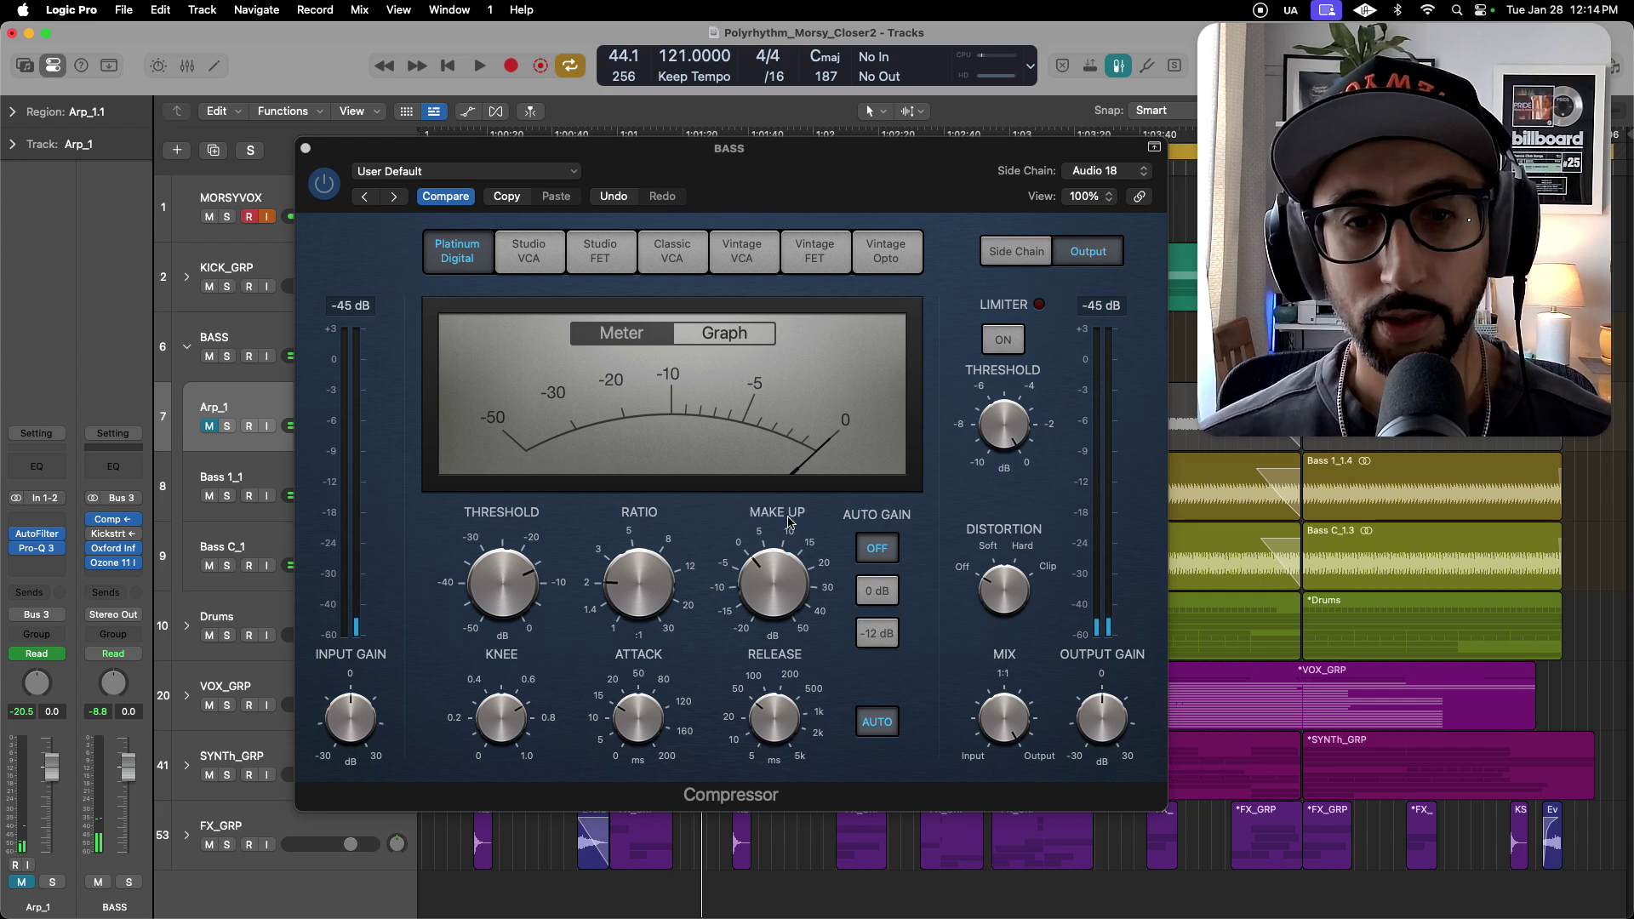
Remove Kickstart 2 from the BASS stack, and unmute its Arp_1 track before collapsing the stack.
mouse_move(764, 591)
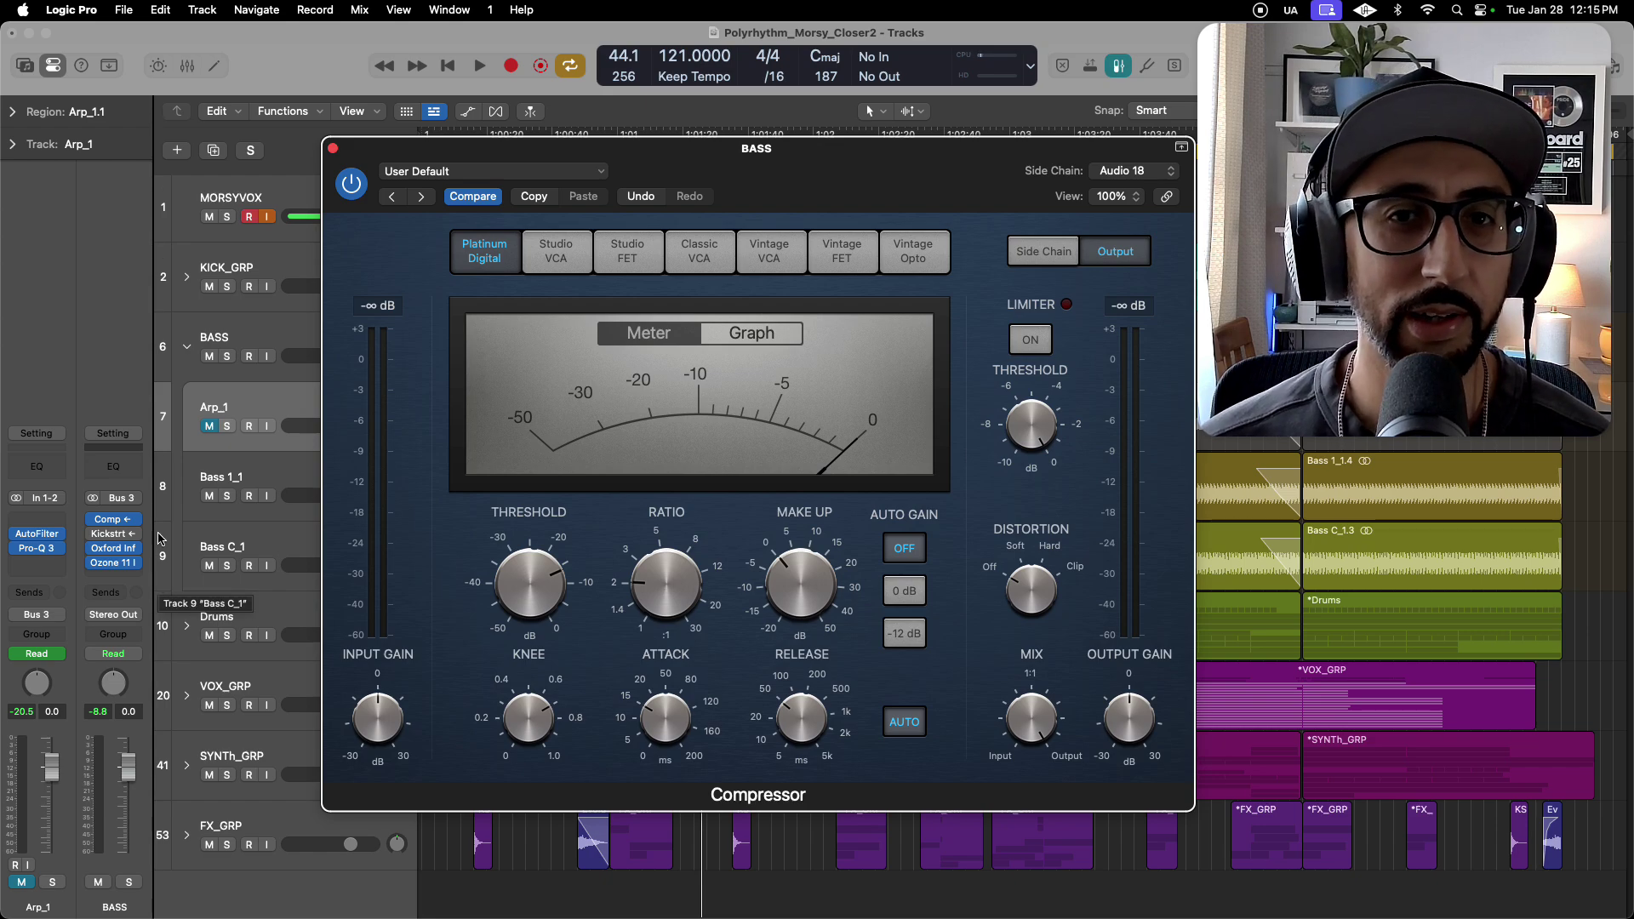
click(334, 150)
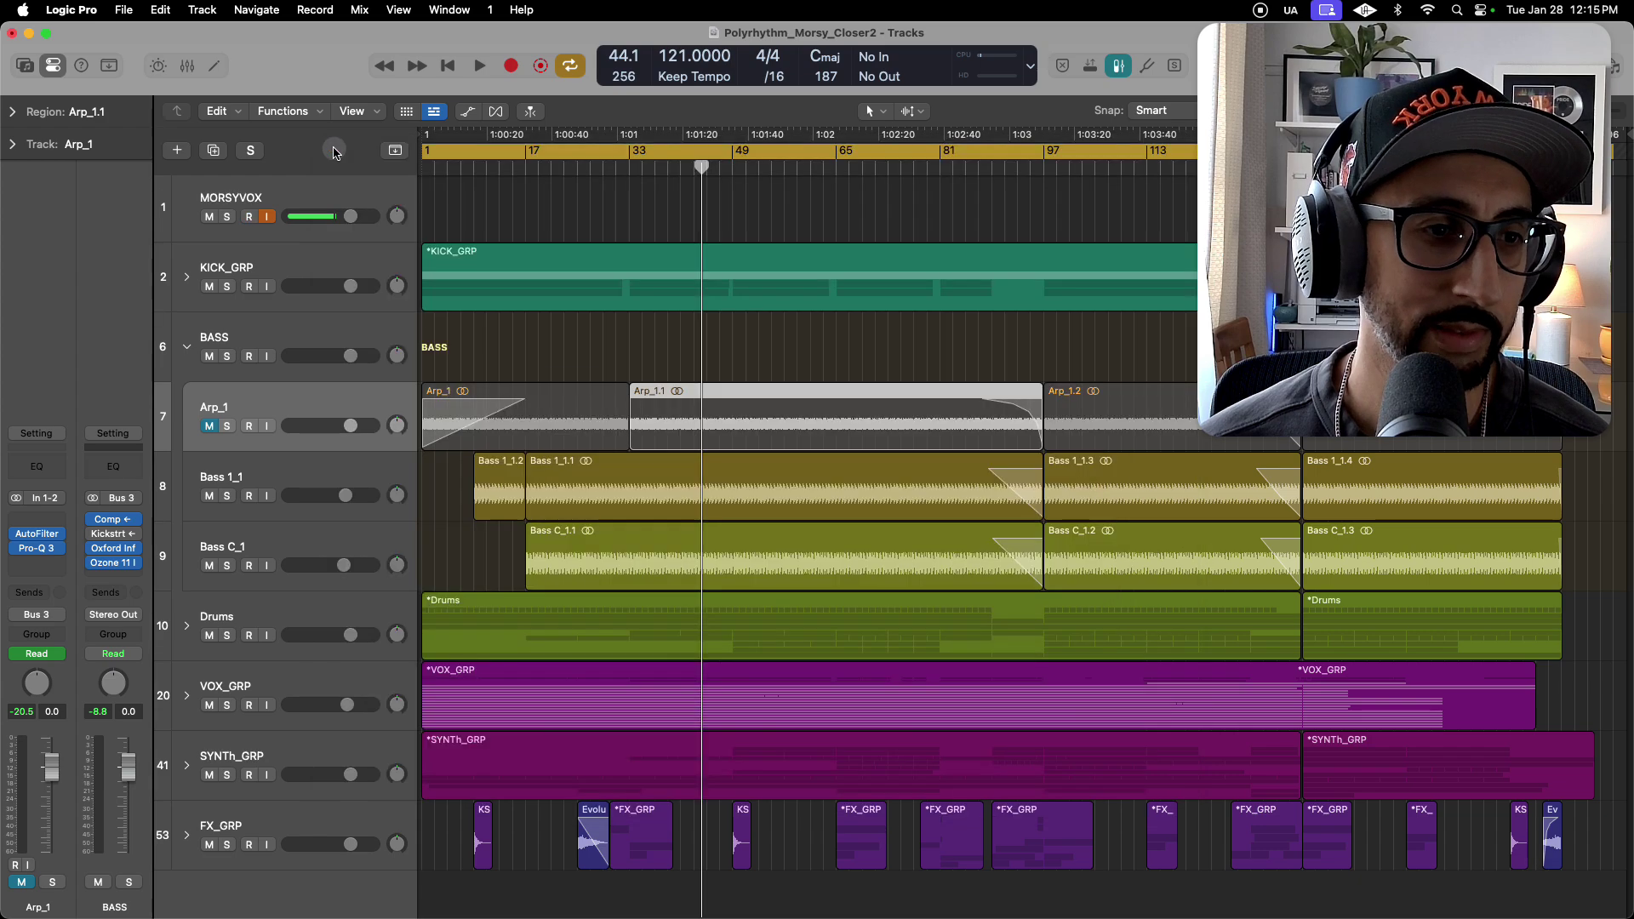
click(138, 535)
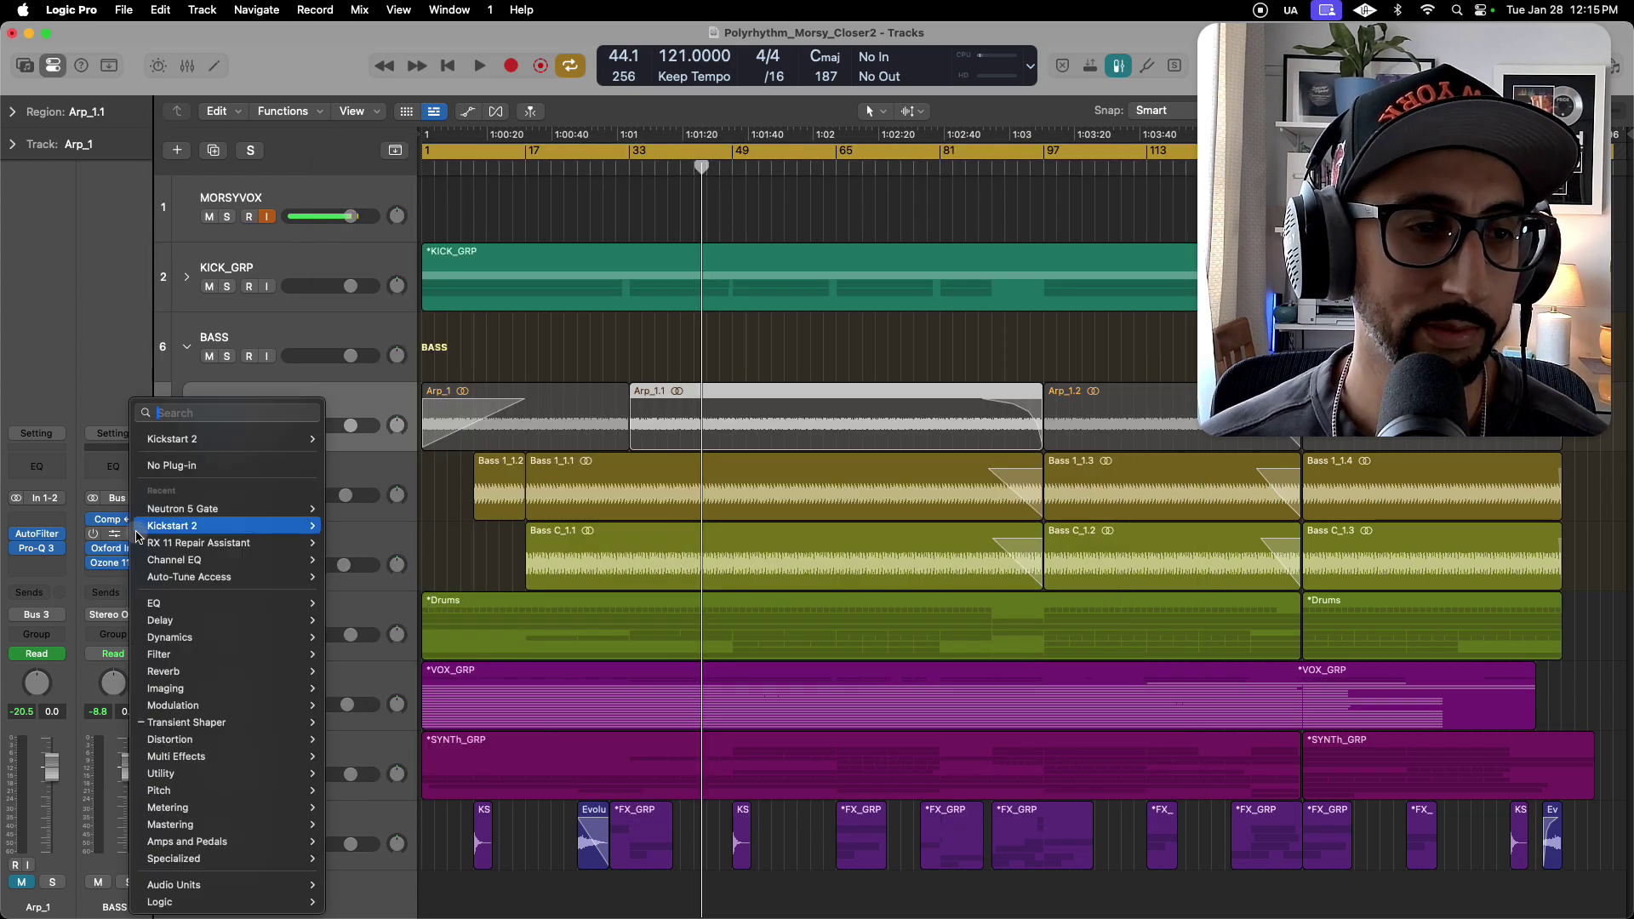
click(141, 466)
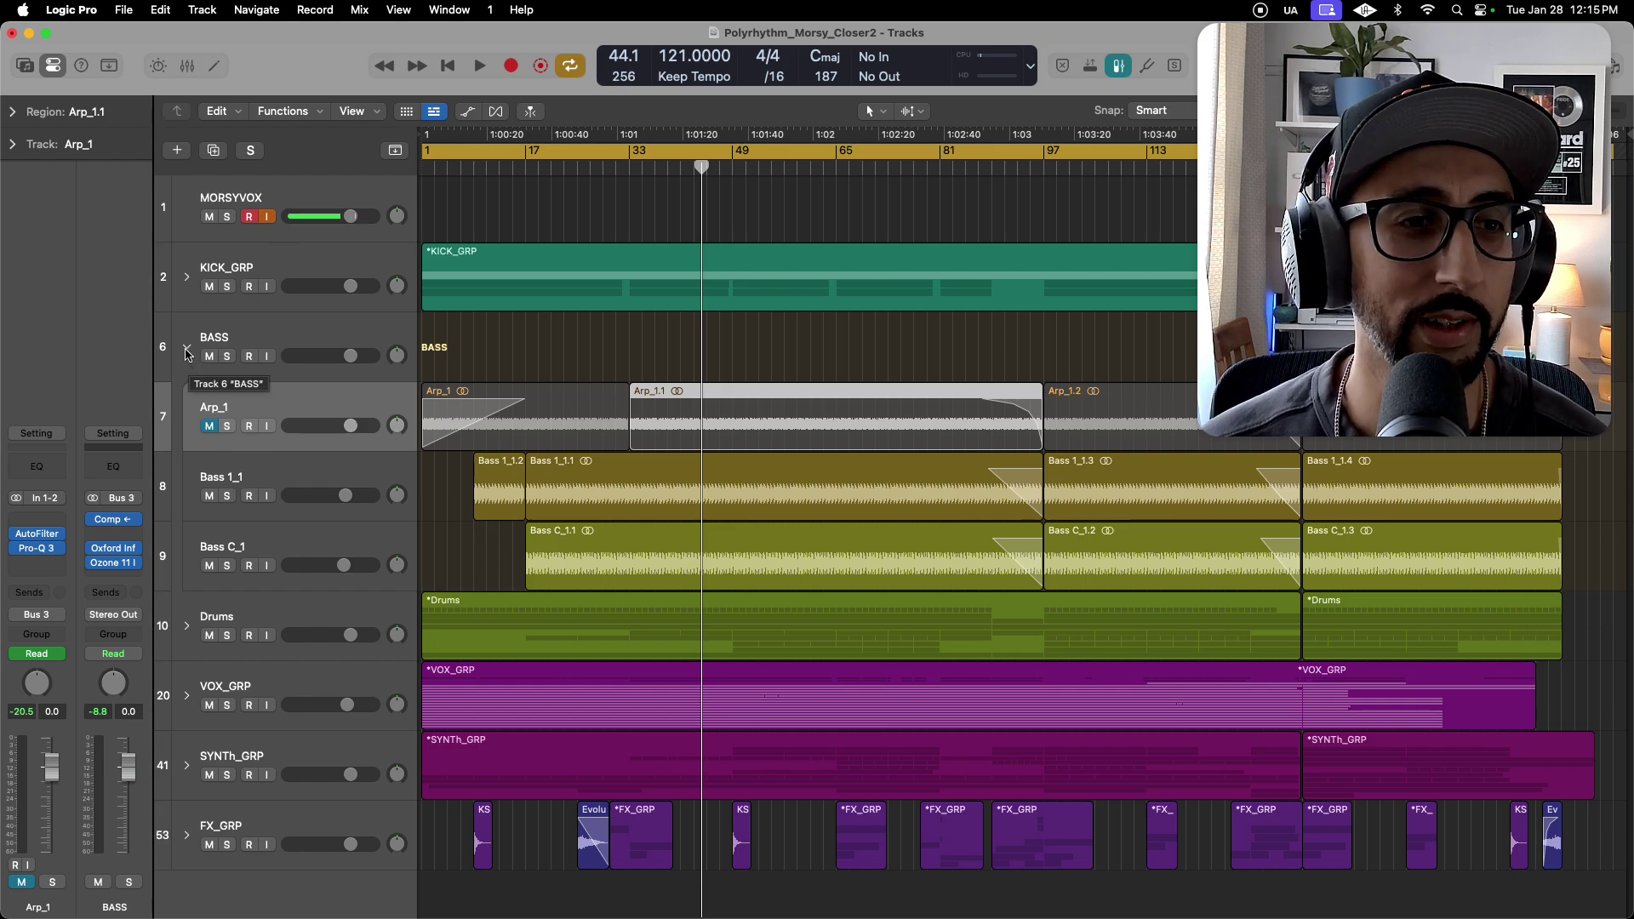
click(208, 426)
click(187, 347)
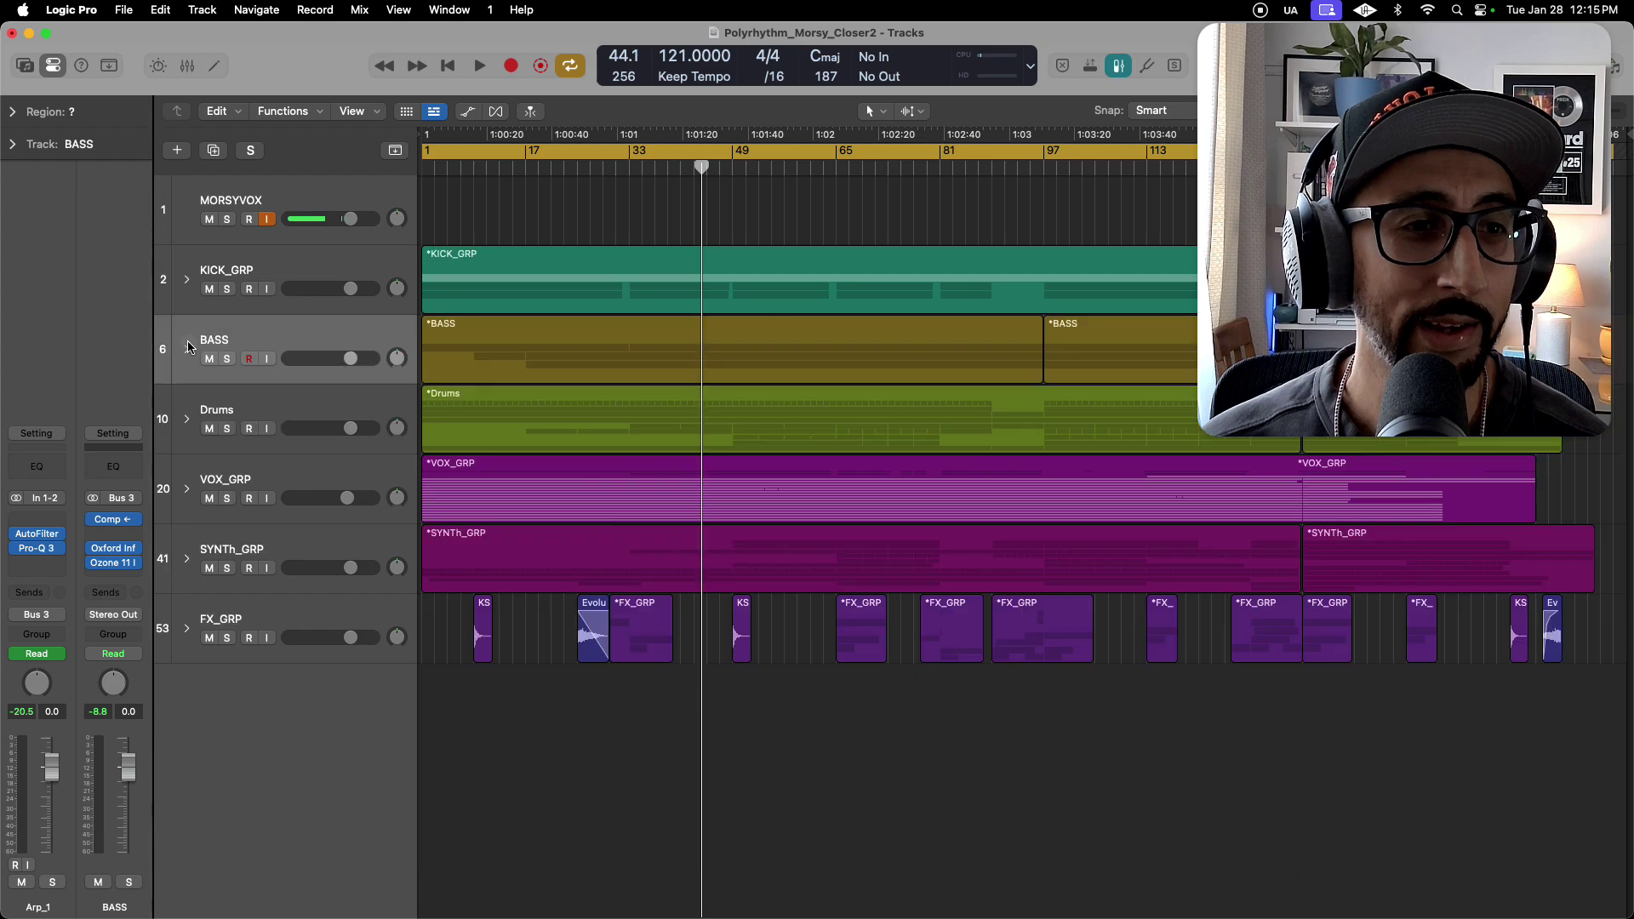
Expand the SYNTh_GRP stack and select its PLUCK2 track.
click(186, 559)
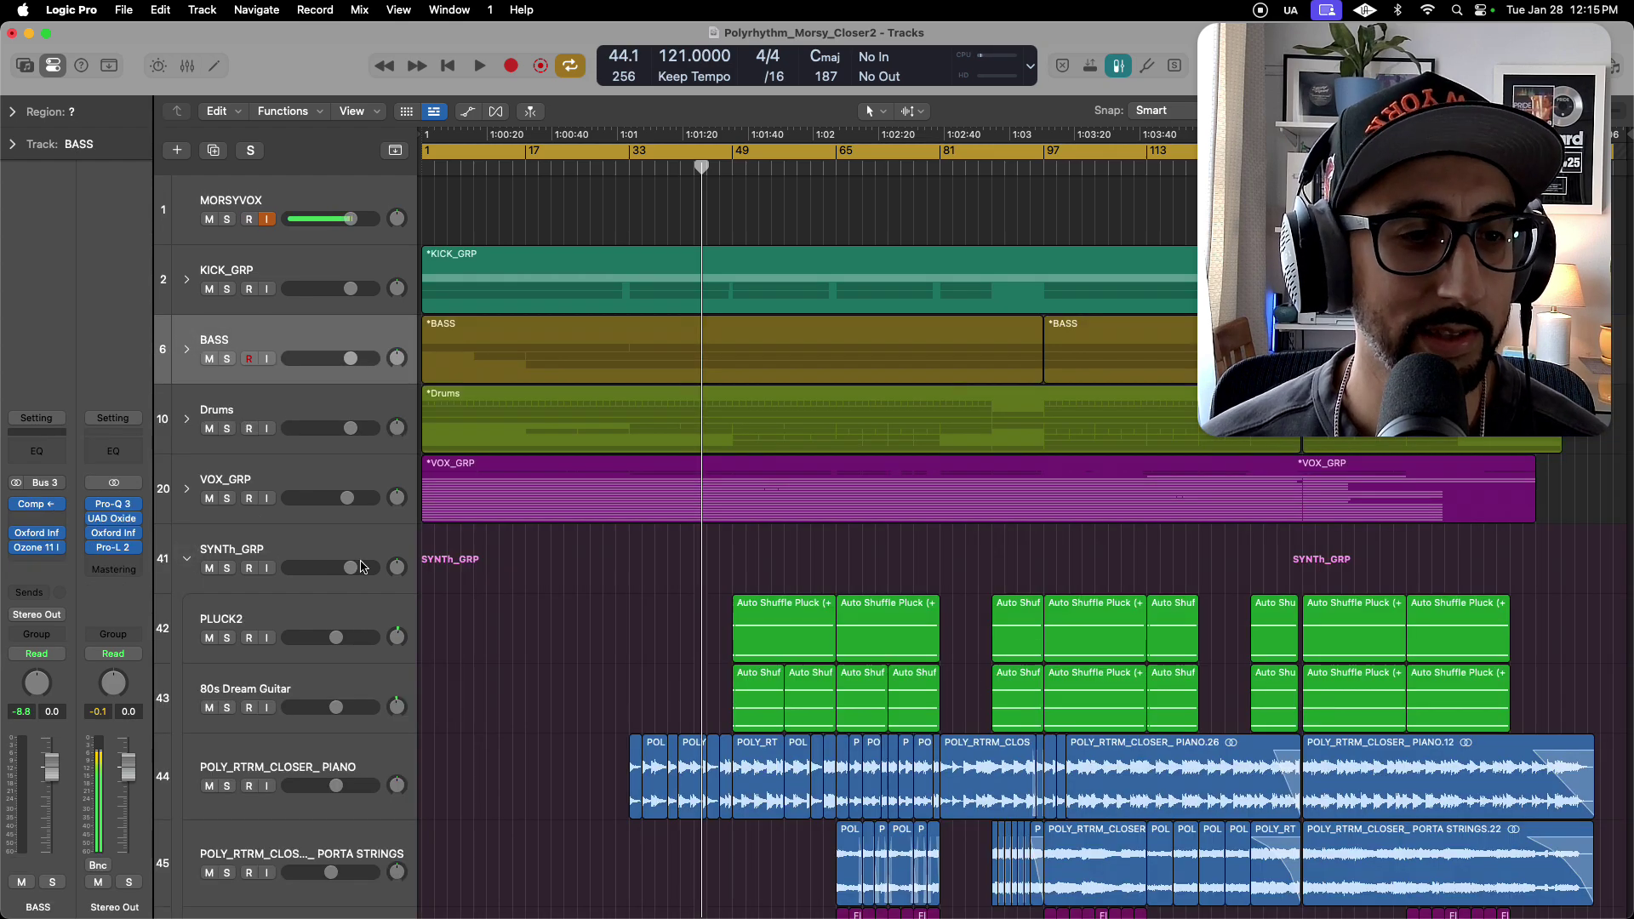
scroll(245, 622, down, 2)
scroll(245, 621, down, 1)
click(281, 433)
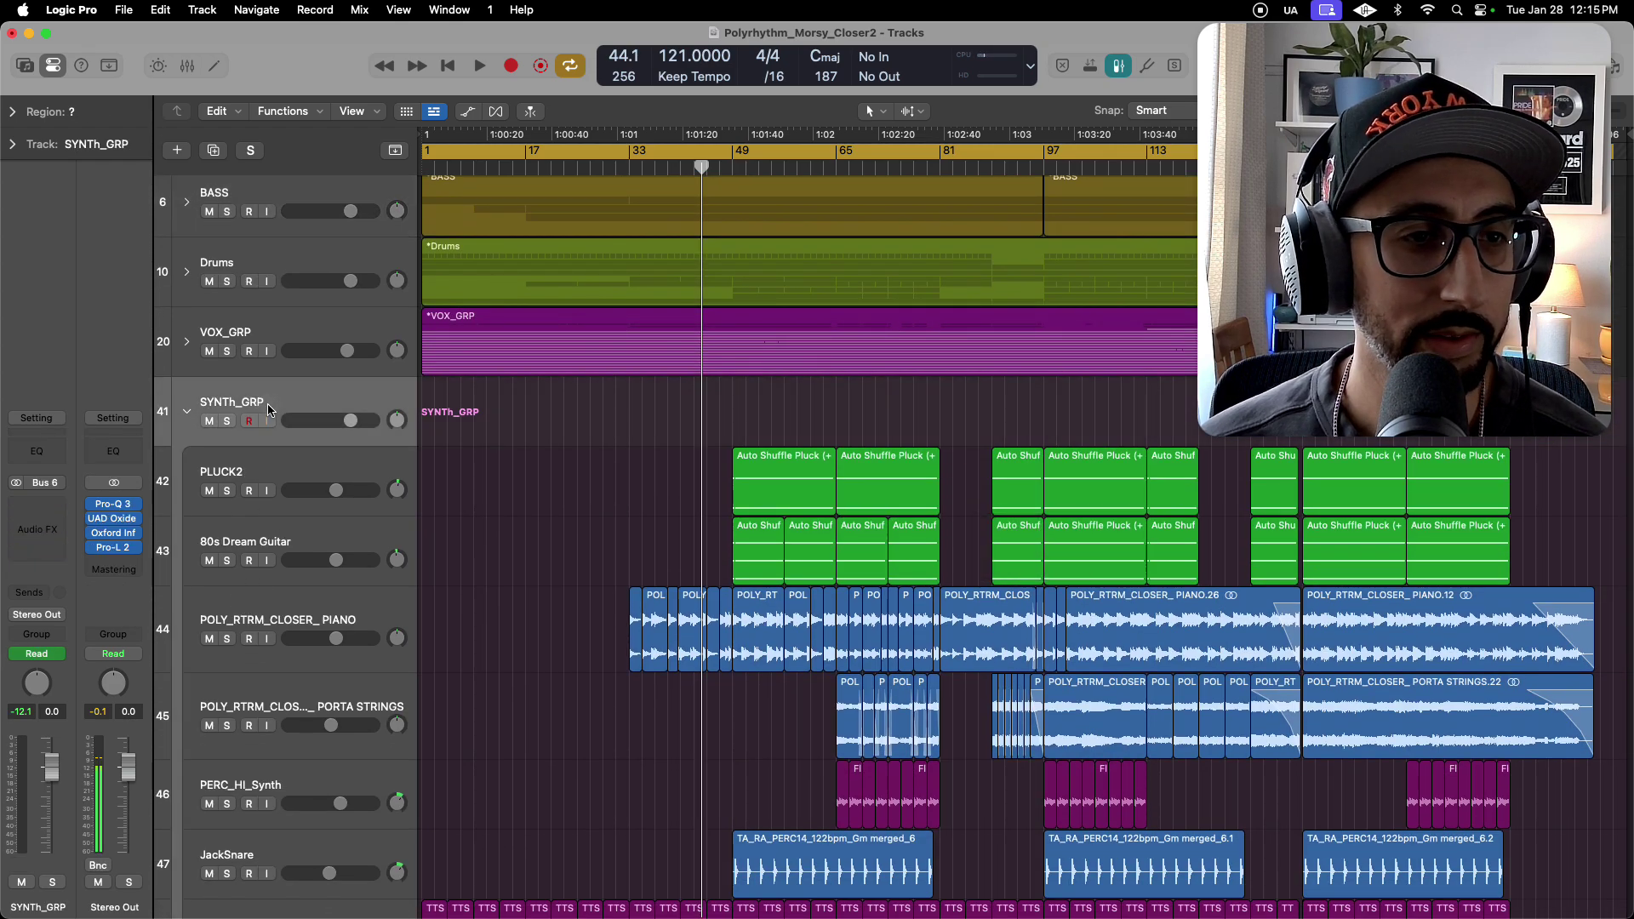
click(231, 463)
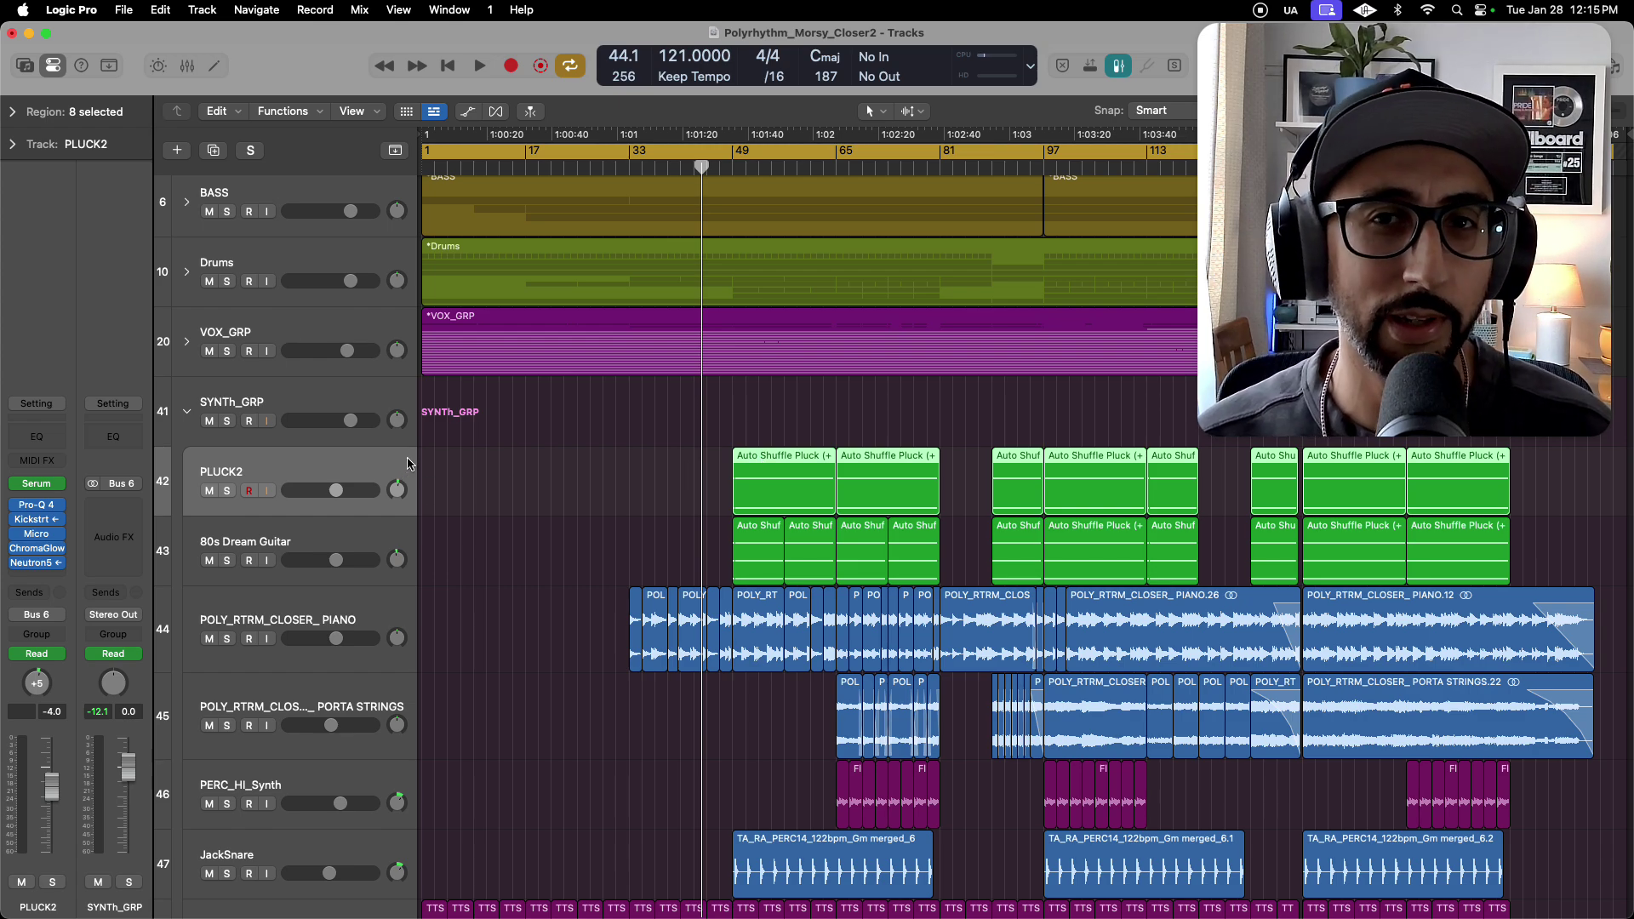
Play PLUCK2 soloed from its region at bar 65 and open the track's Kickstart 2 settings.
click(227, 490)
key(shift+space)
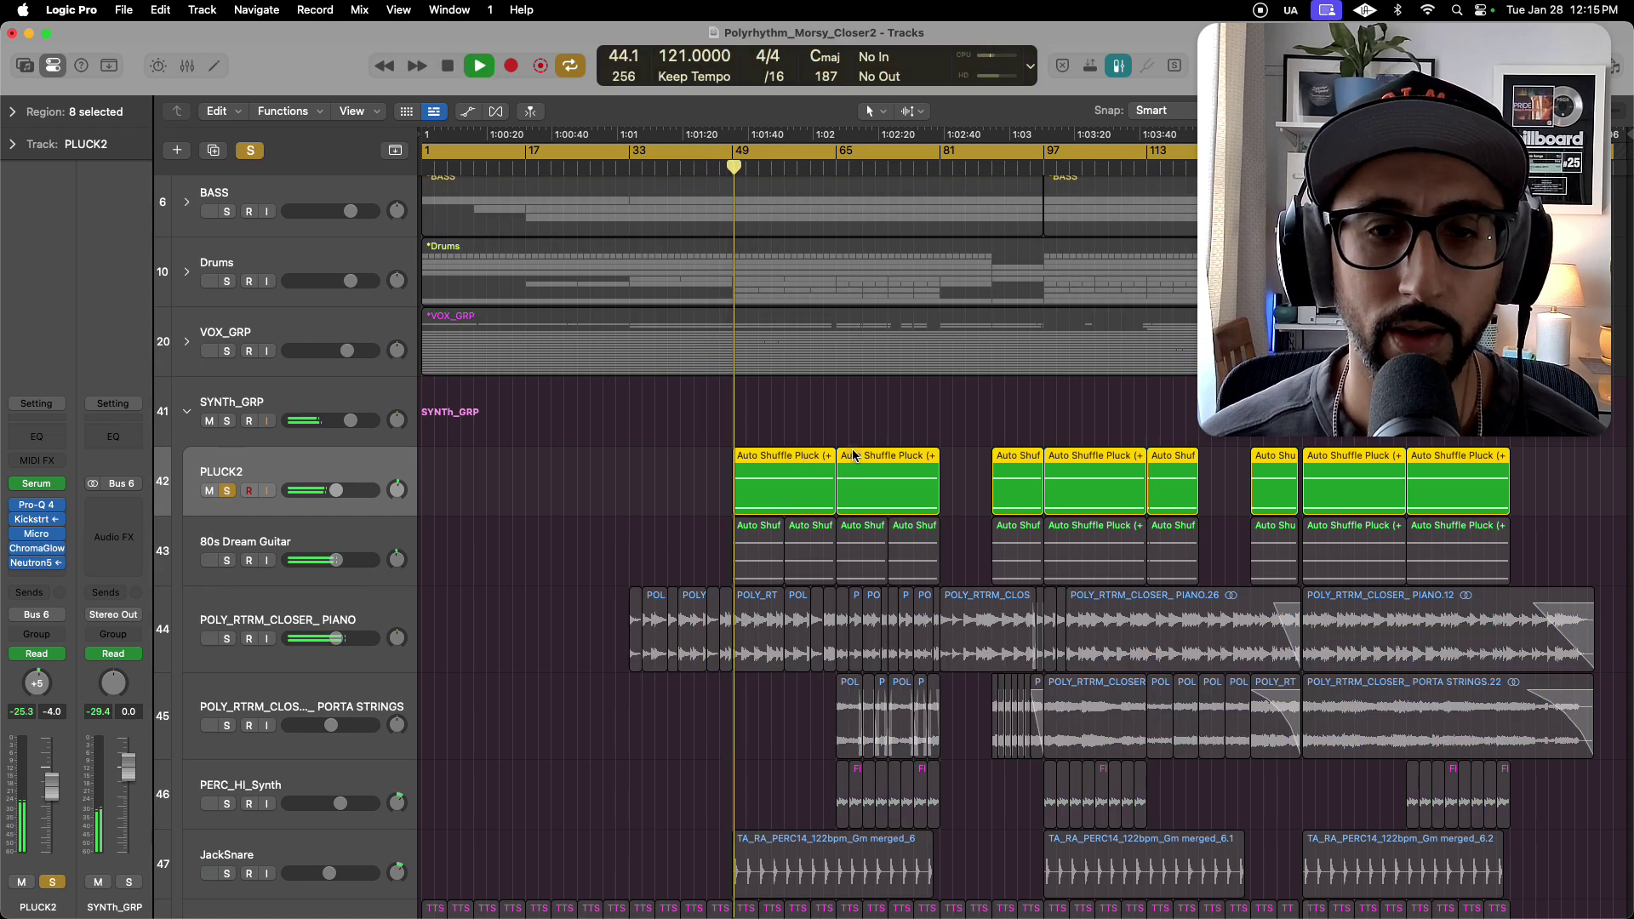
click(856, 460)
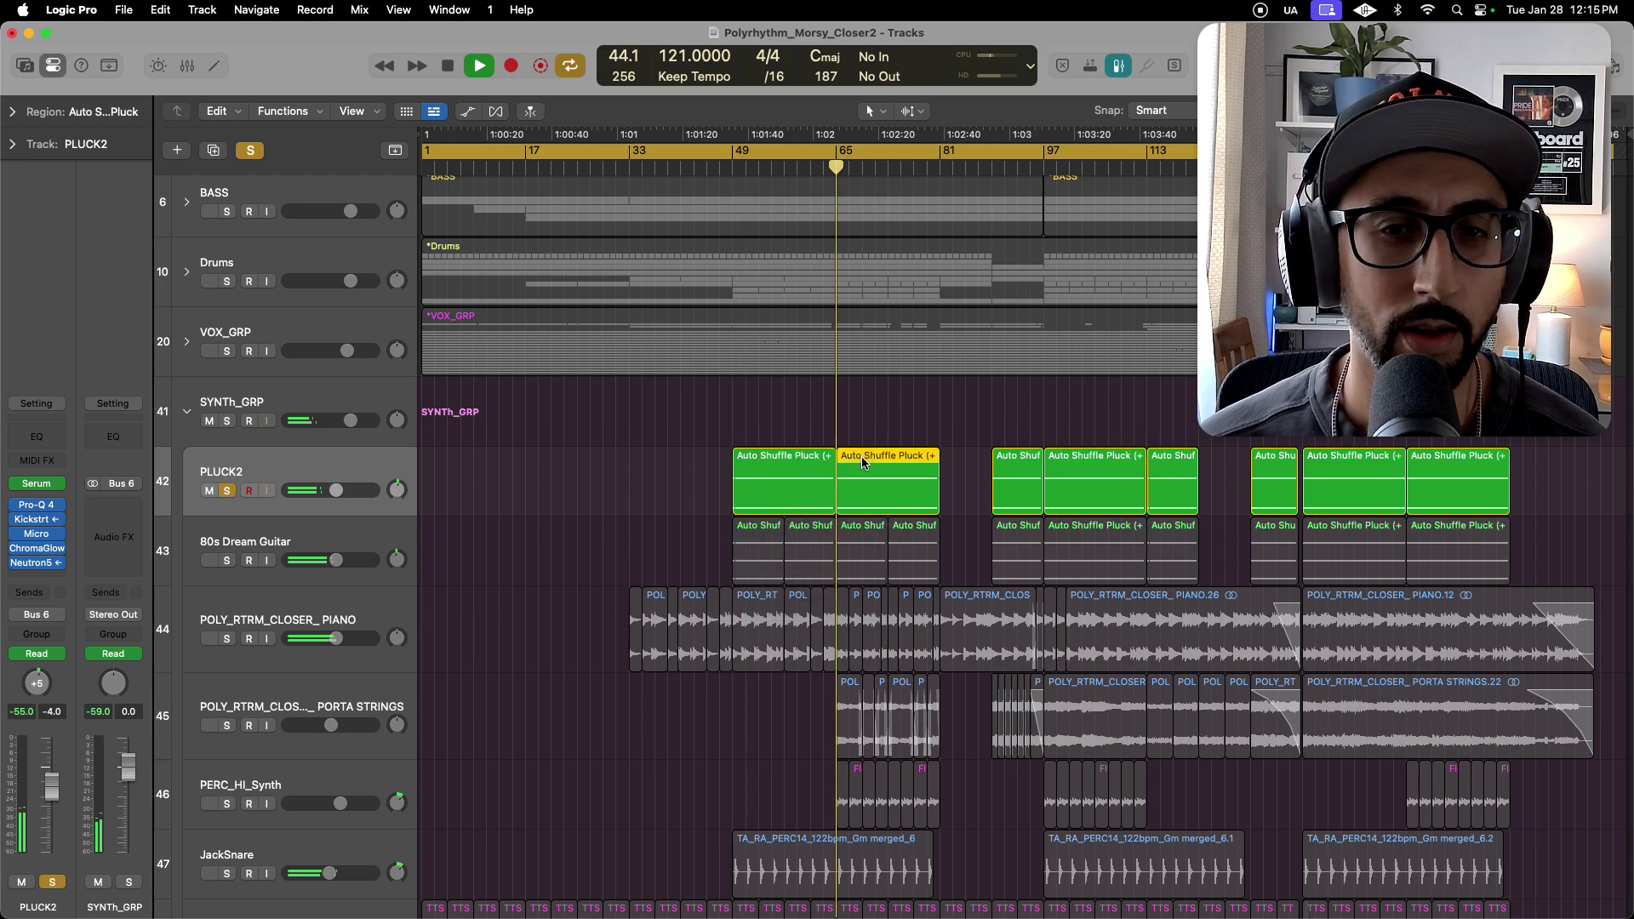
click(34, 519)
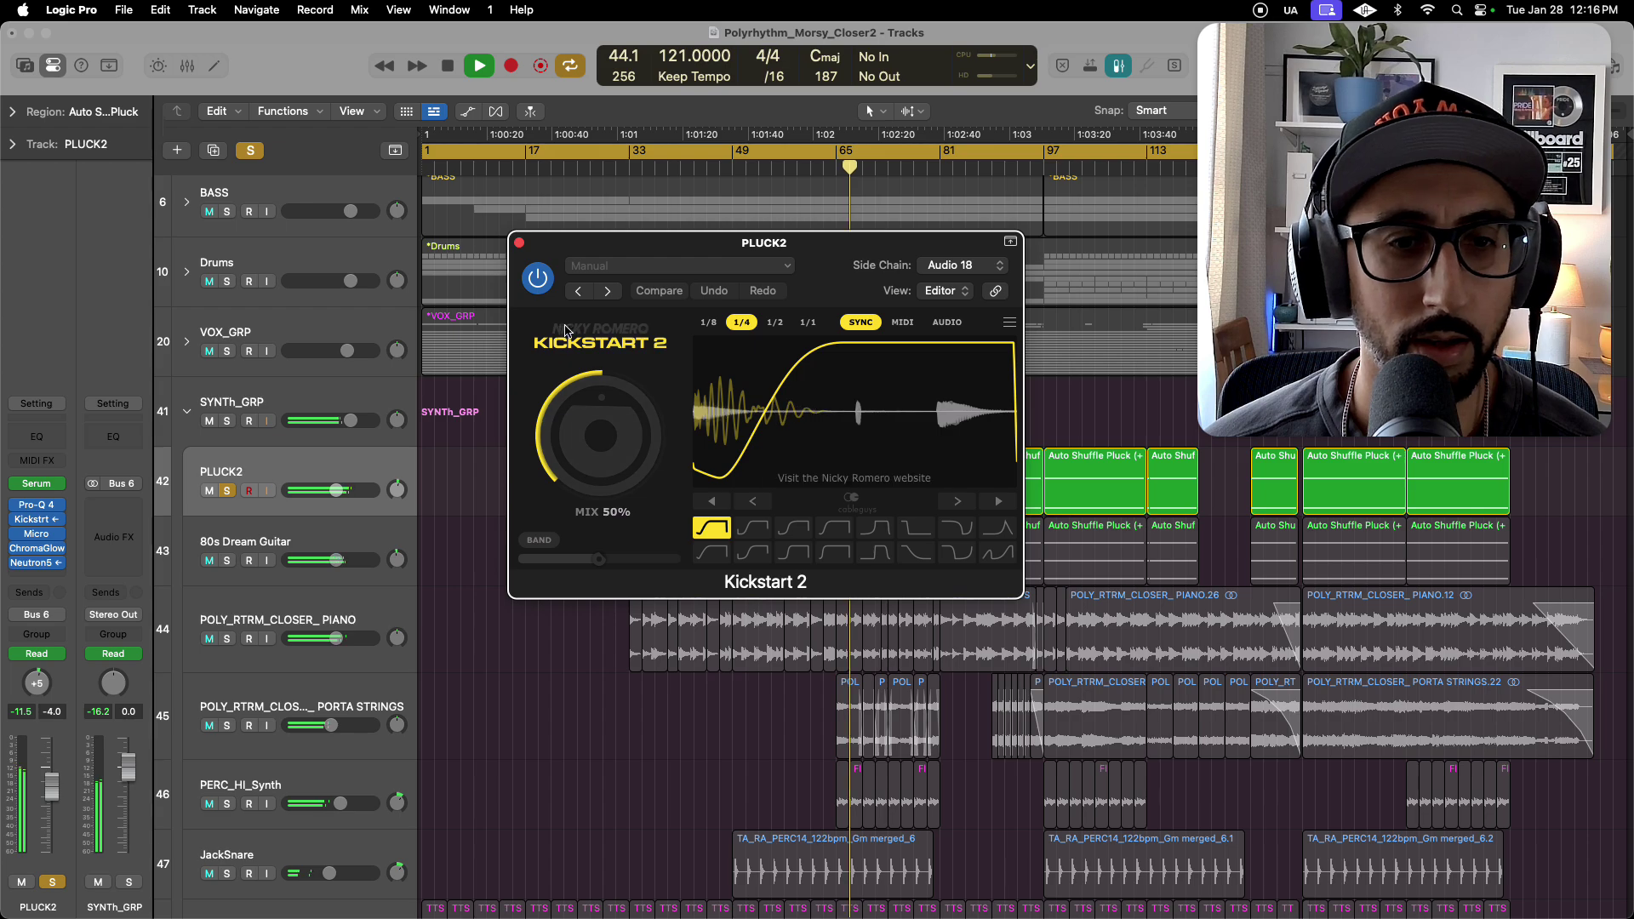
Compare PLUCK2 with Kickstart 2 bypassed and enabled during playback, then stop and clear the track's solo.
click(536, 278)
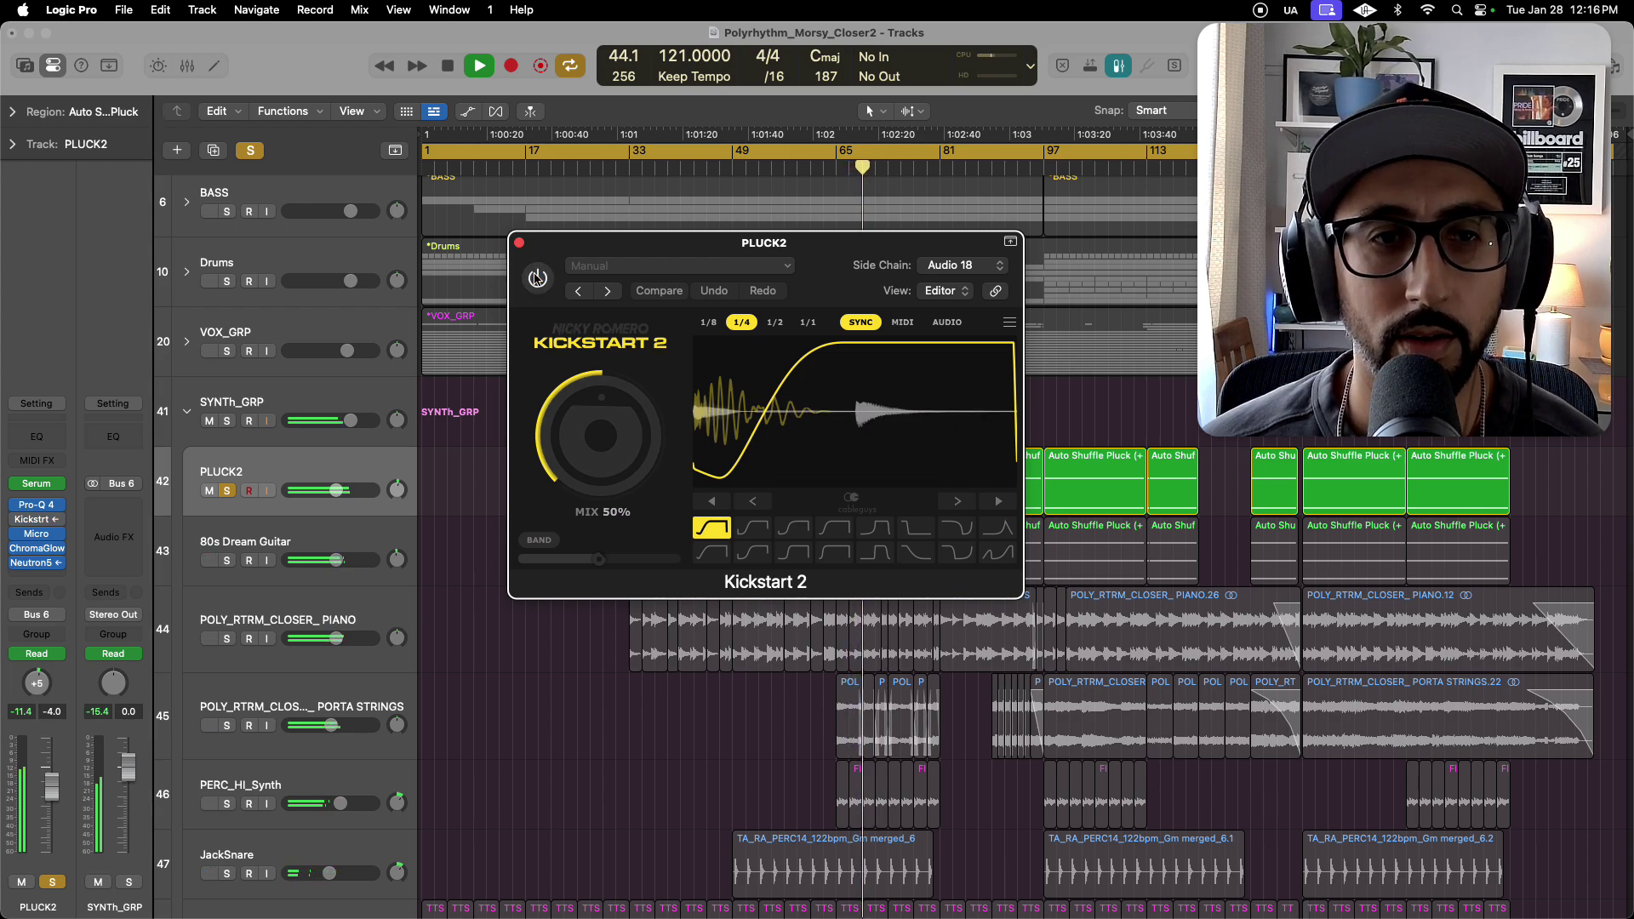
click(536, 281)
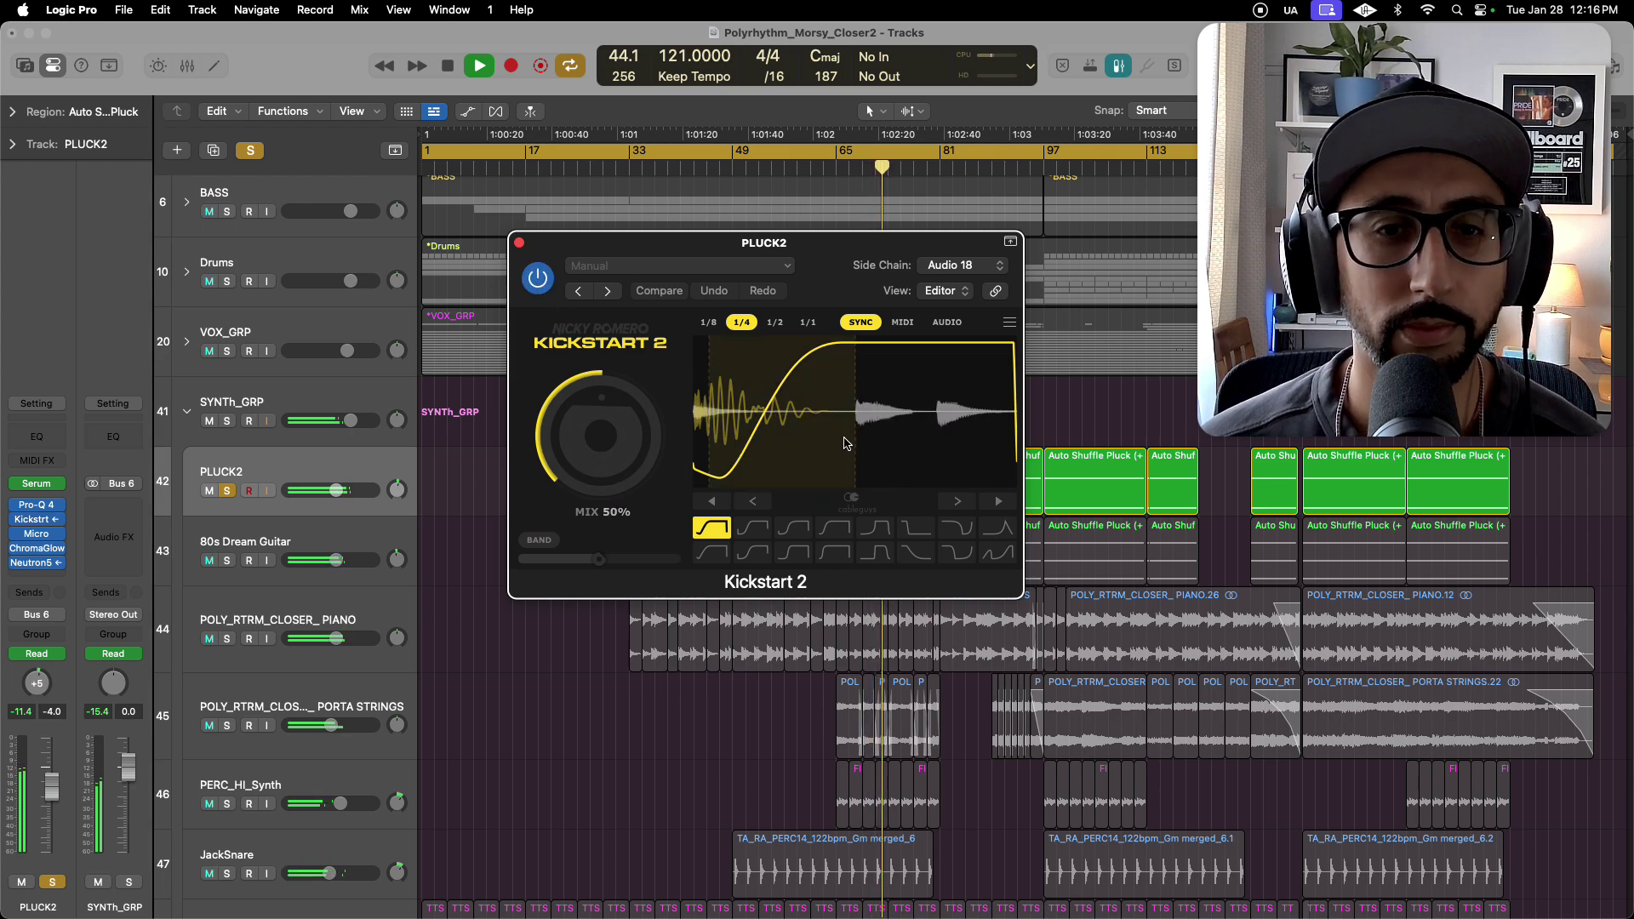
key(space)
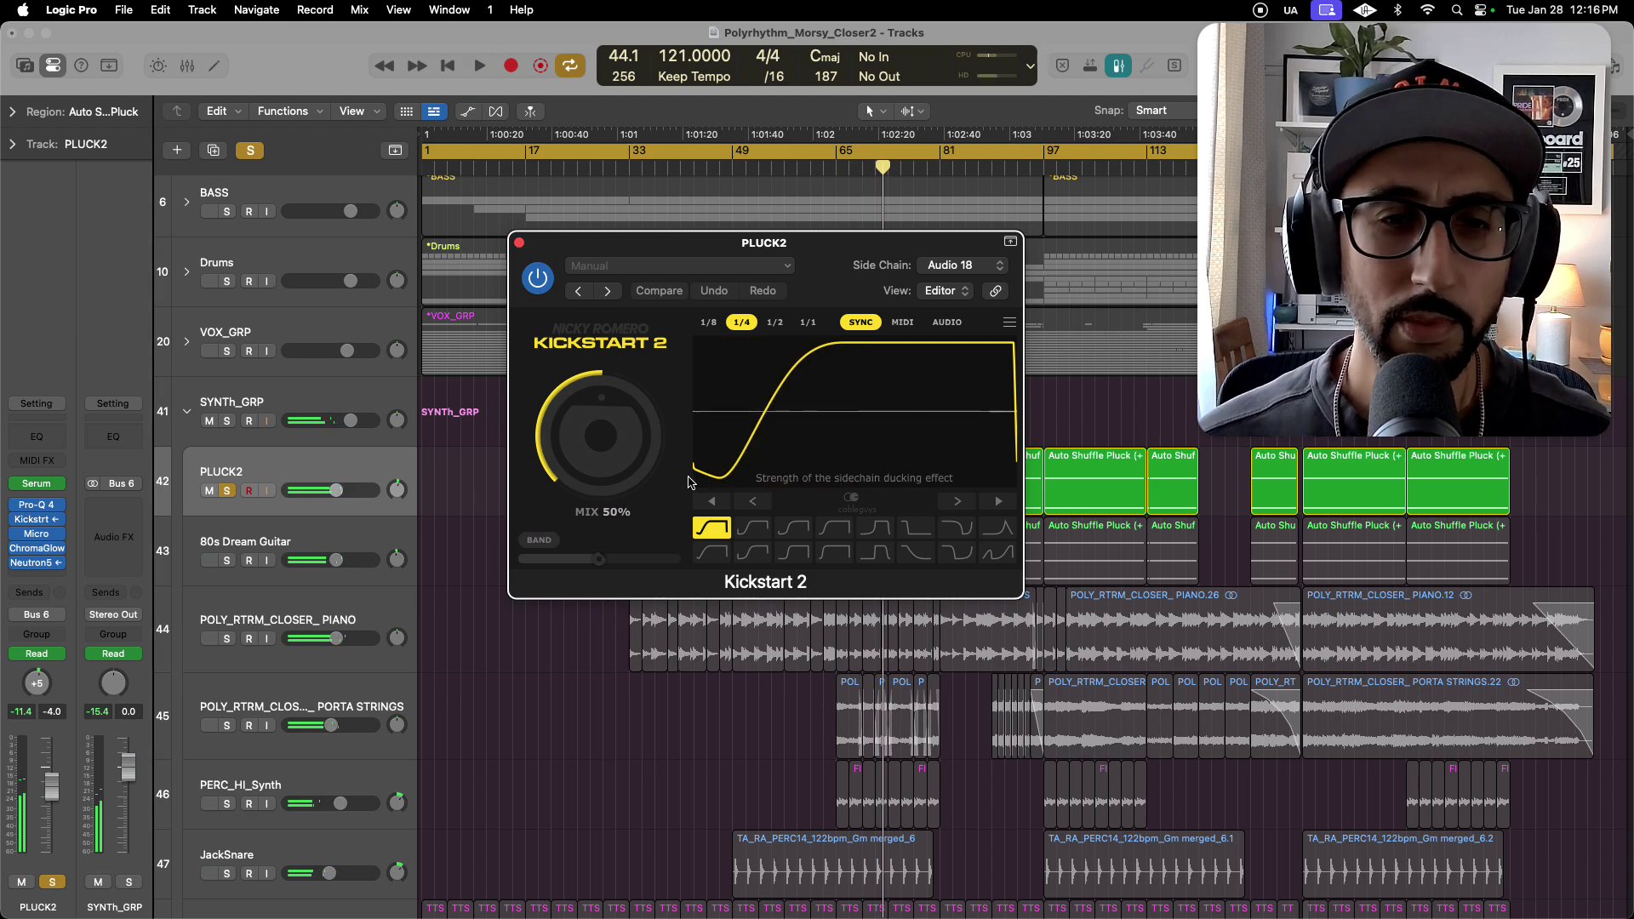
click(226, 492)
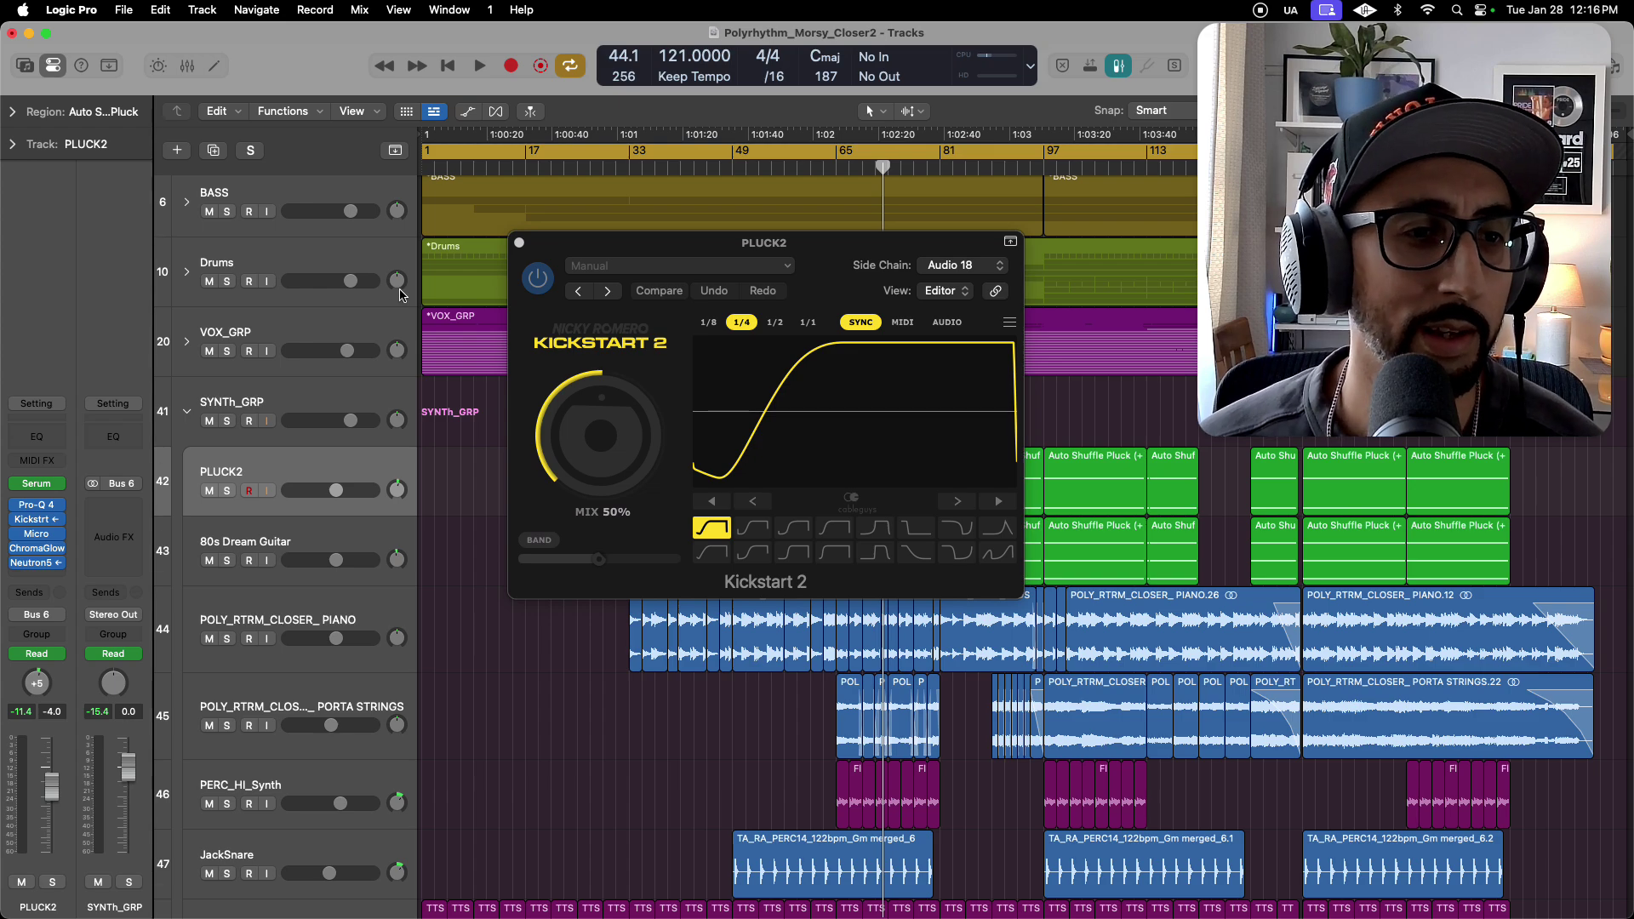
Close the PLUCK2 Kickstart 2 settings with the SYNTh_GRP stack, and check the FX and DrumFill1 tracks inside FX_GRP.
click(519, 243)
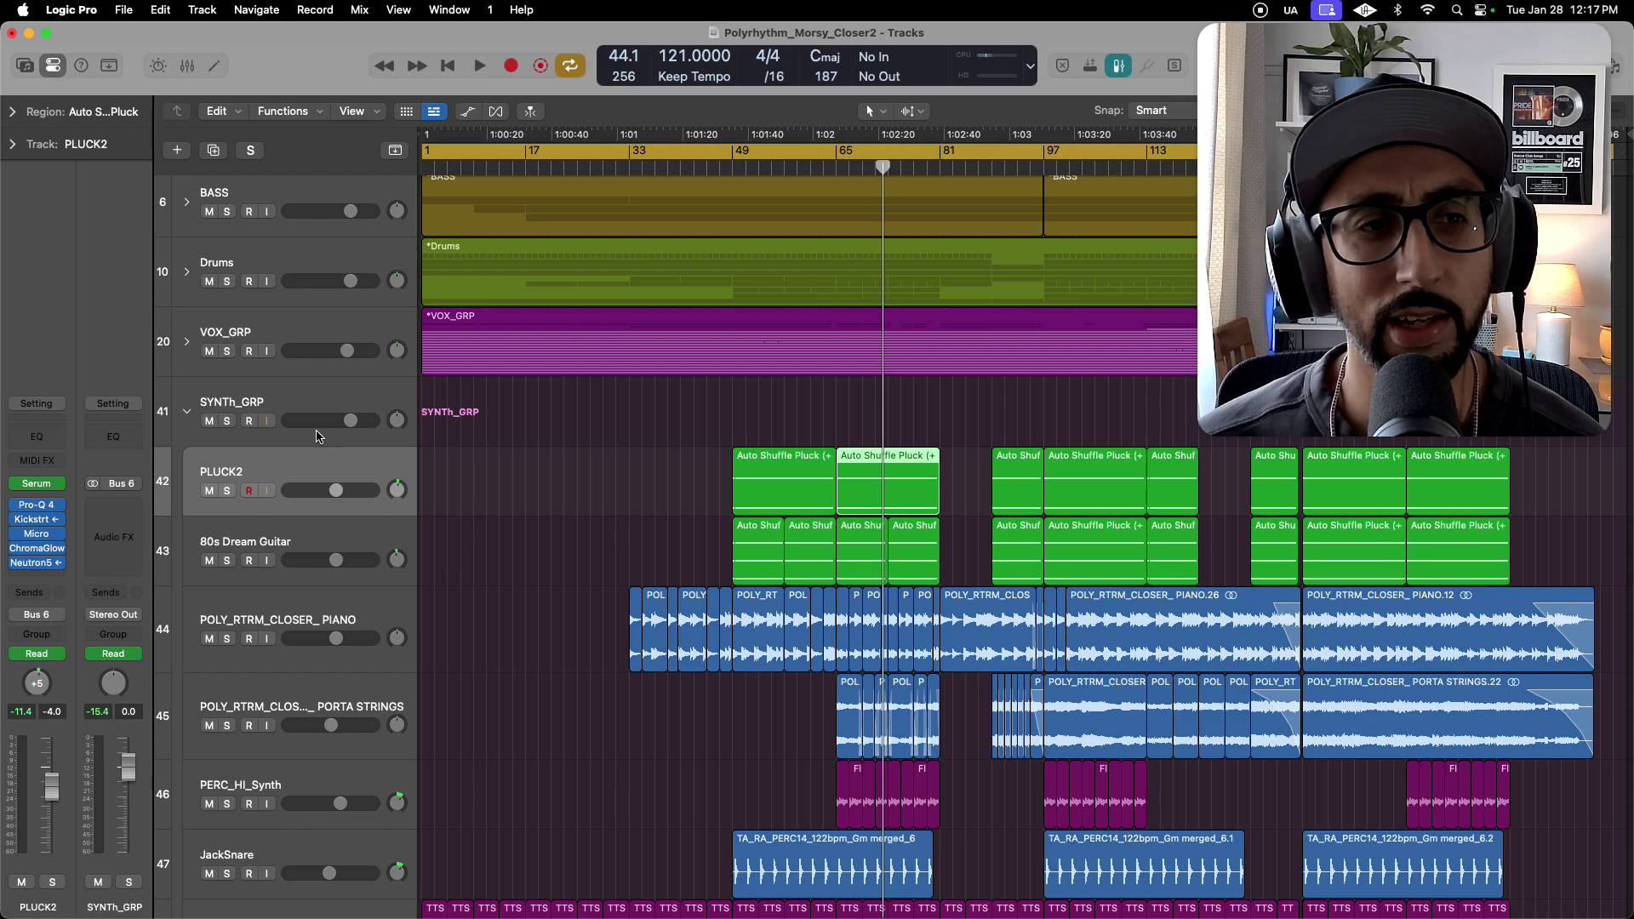
click(186, 413)
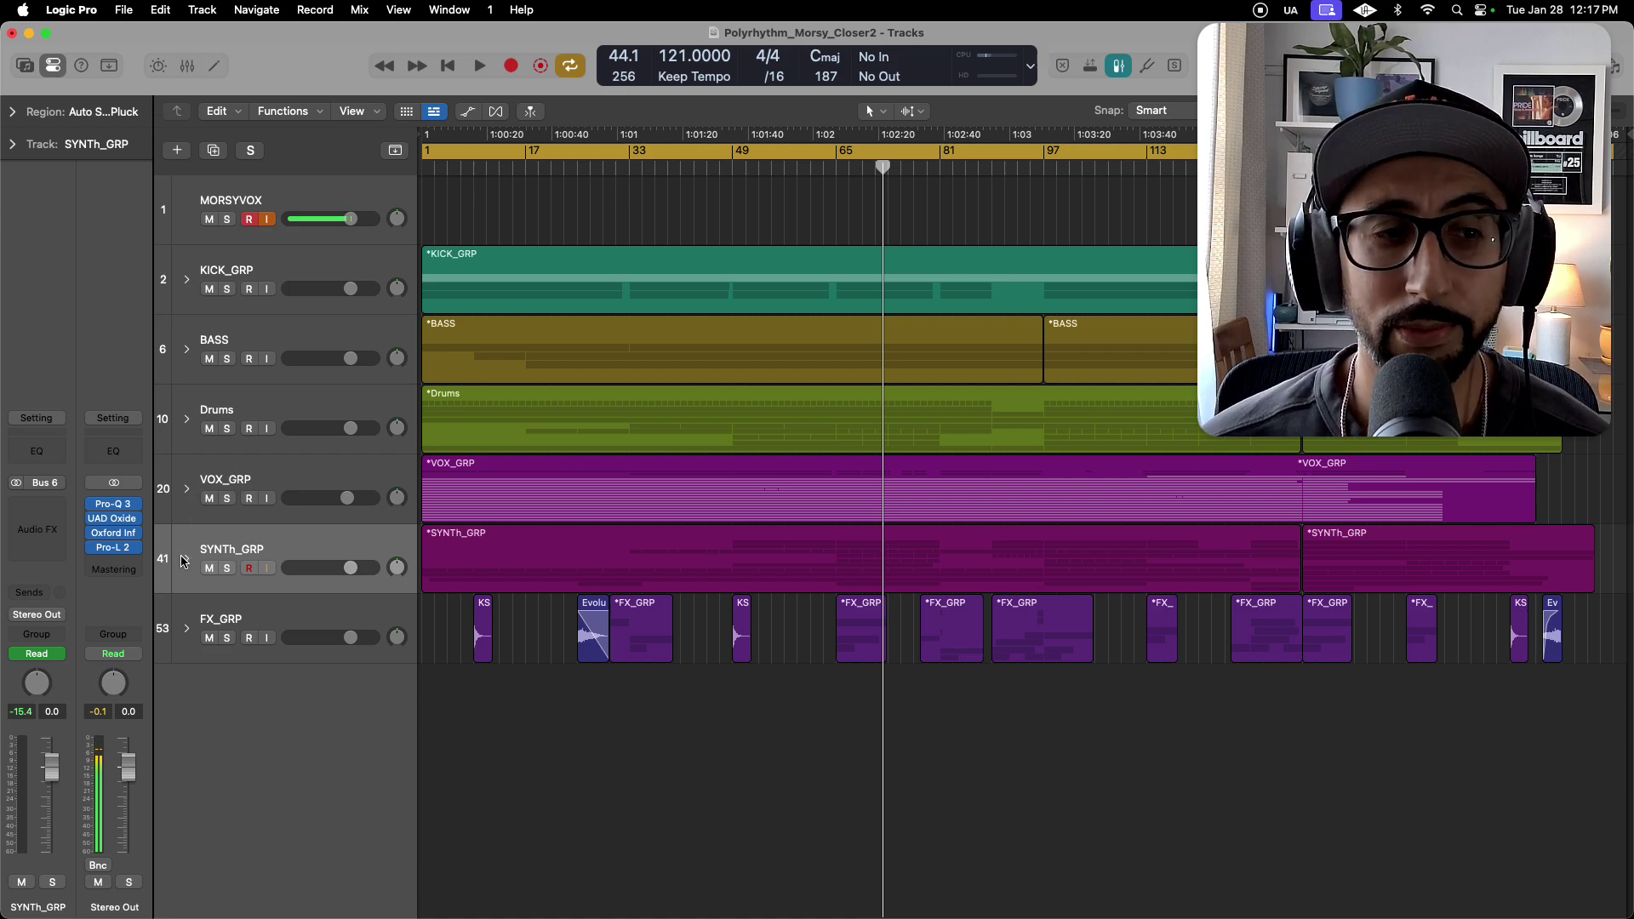
click(213, 620)
click(187, 628)
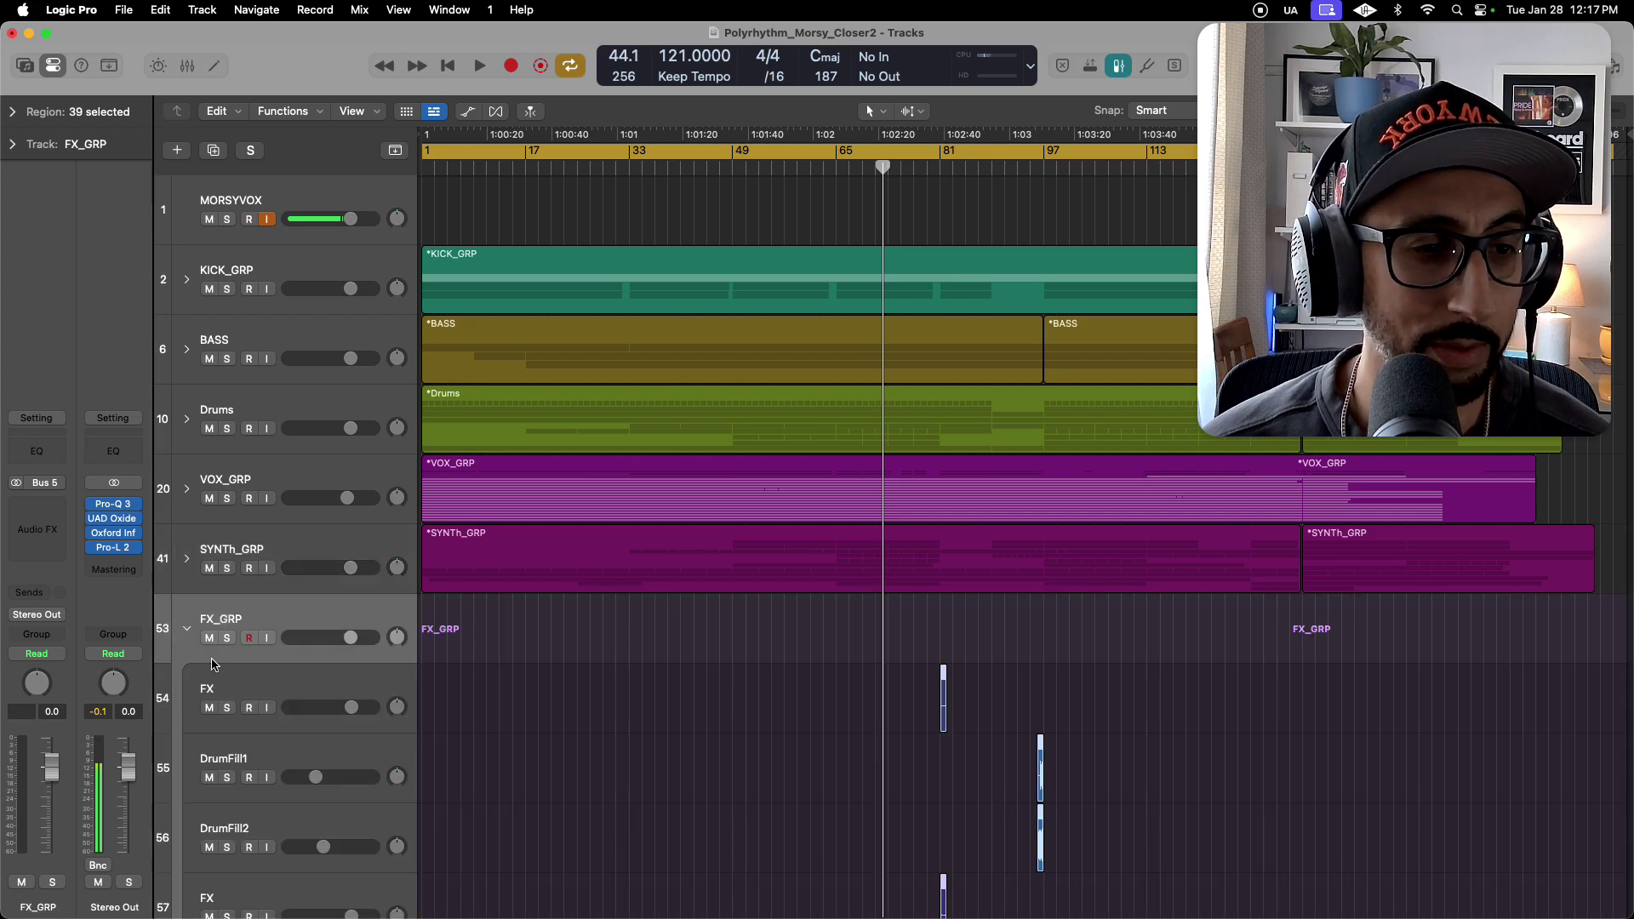
click(209, 690)
click(212, 756)
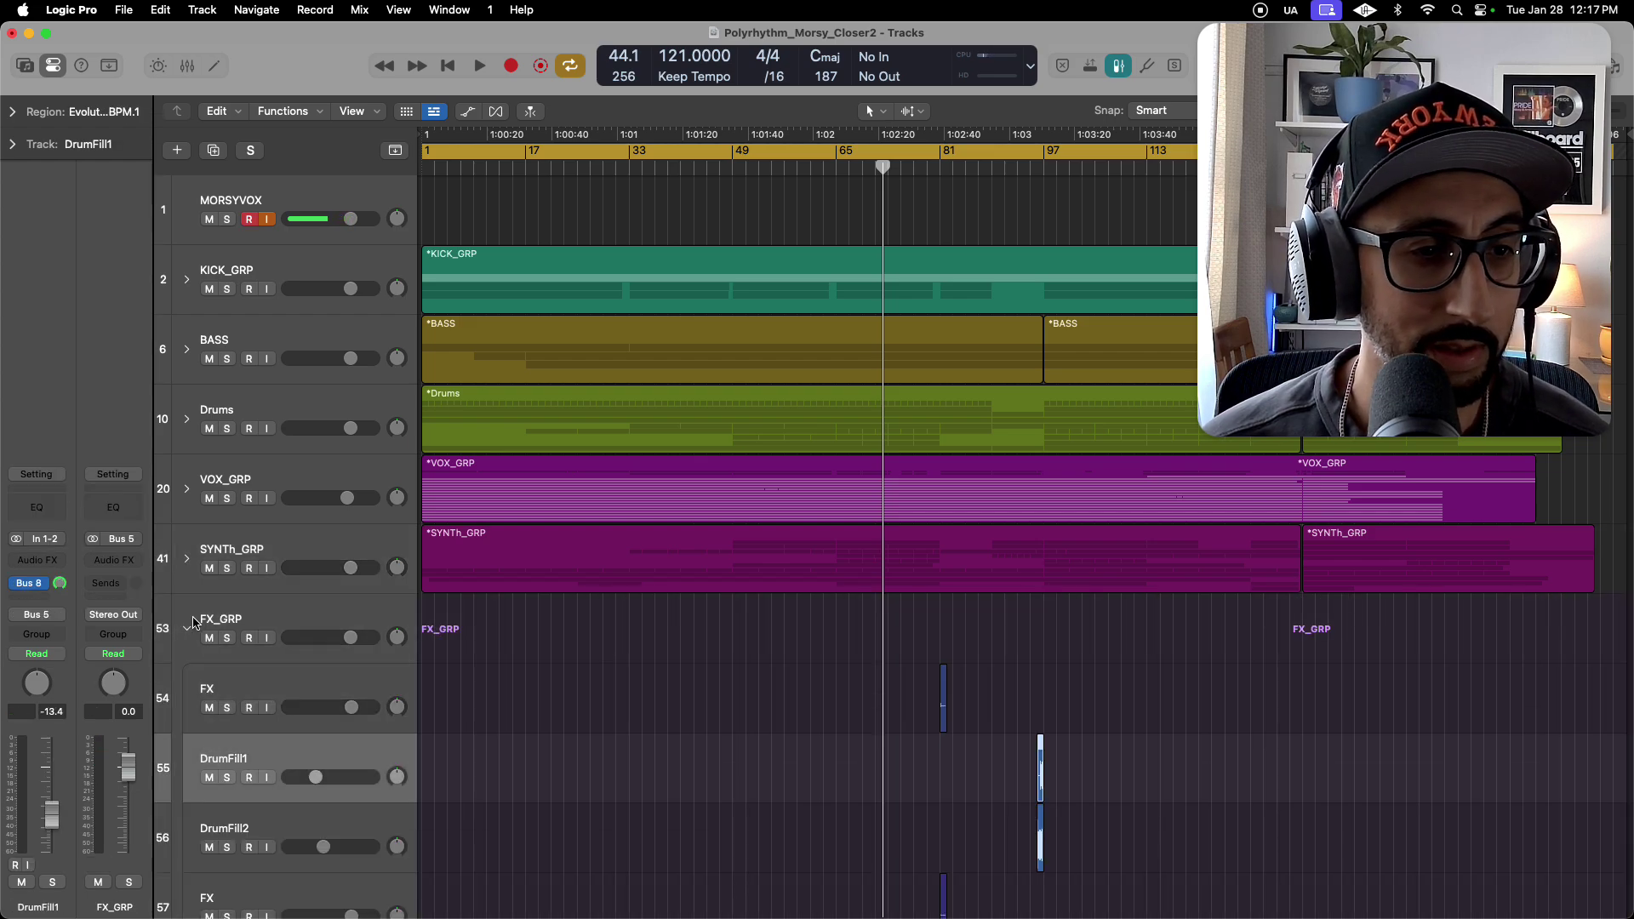
click(187, 628)
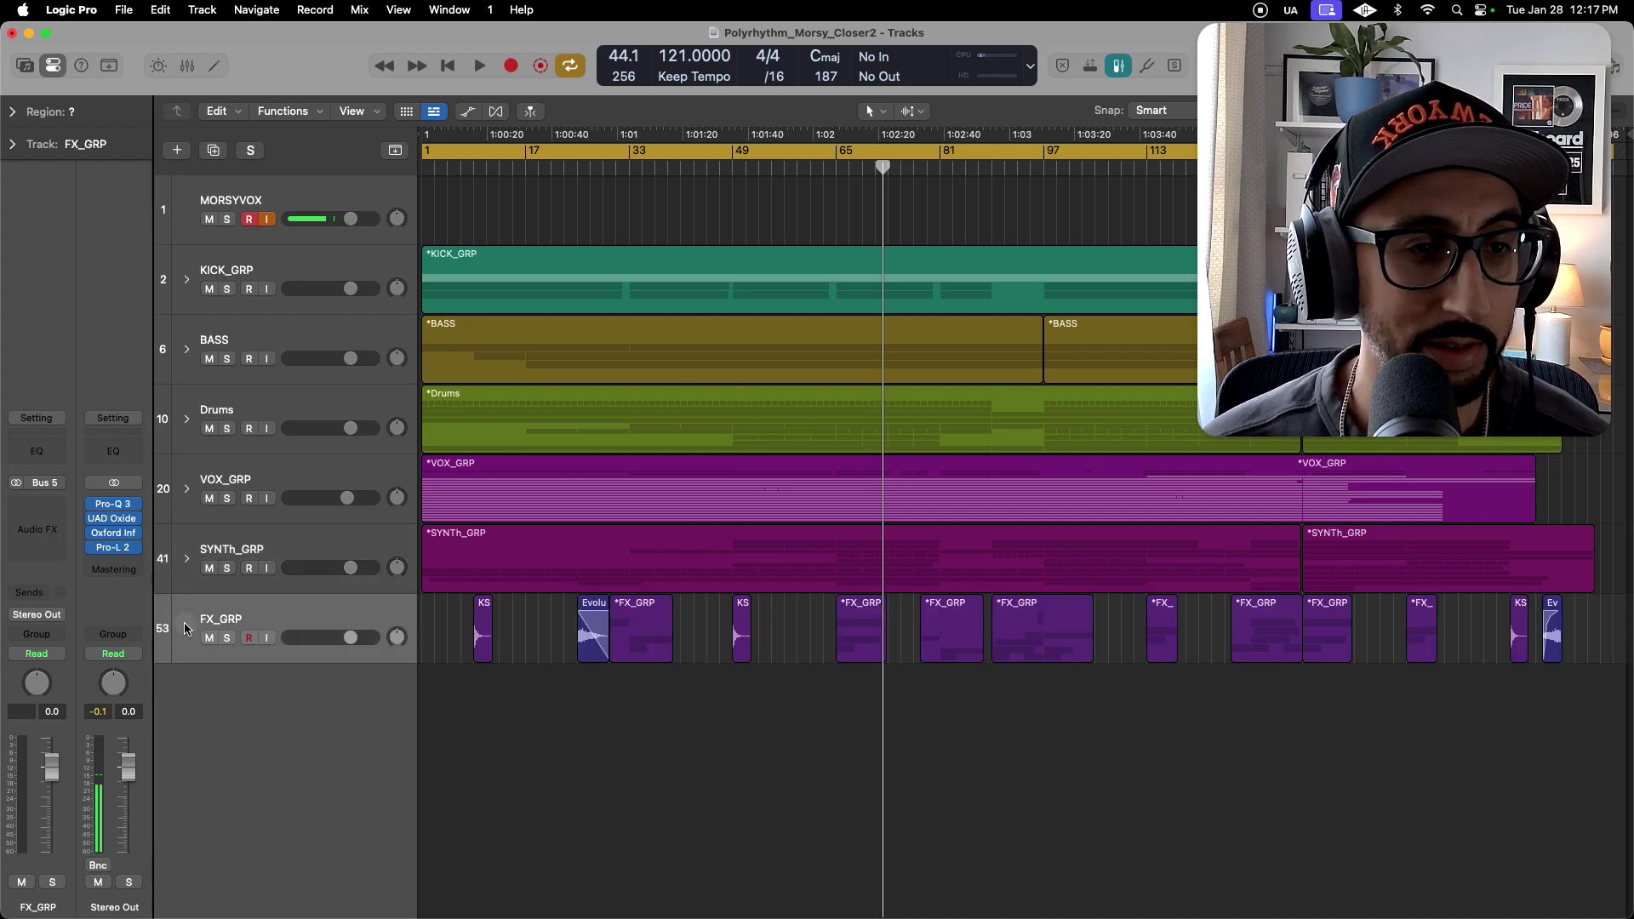
Expand the Drums stack and look through its percussion tracks' inserts from Clap 2 down to SHAKER2.
click(187, 419)
click(228, 482)
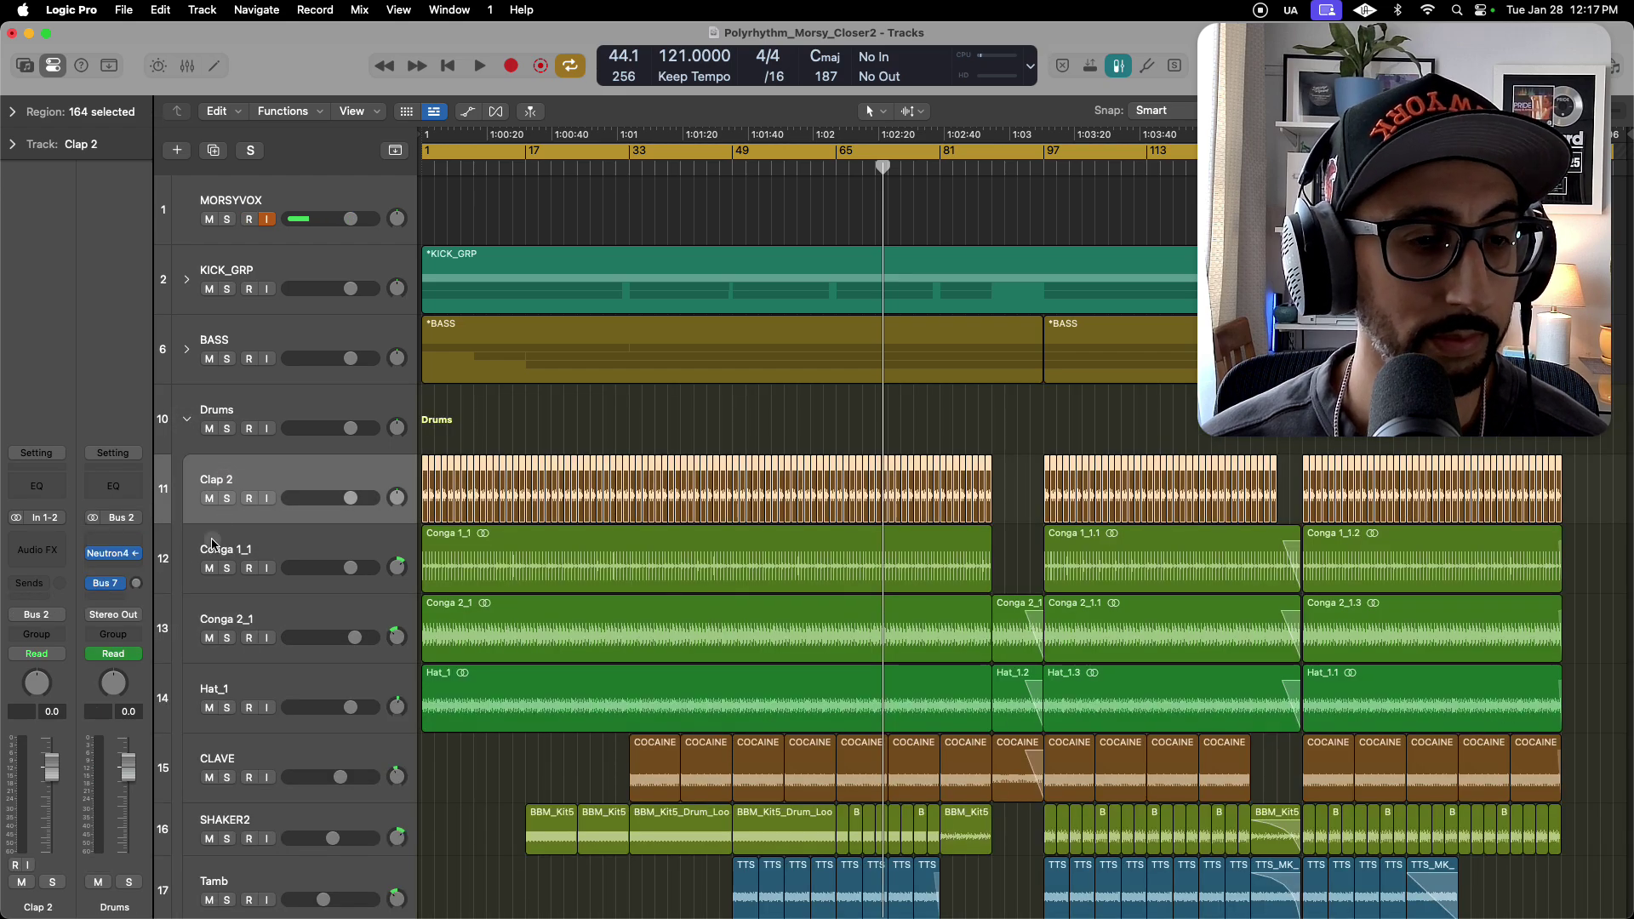
click(215, 549)
scroll(214, 549, down, 5)
click(265, 405)
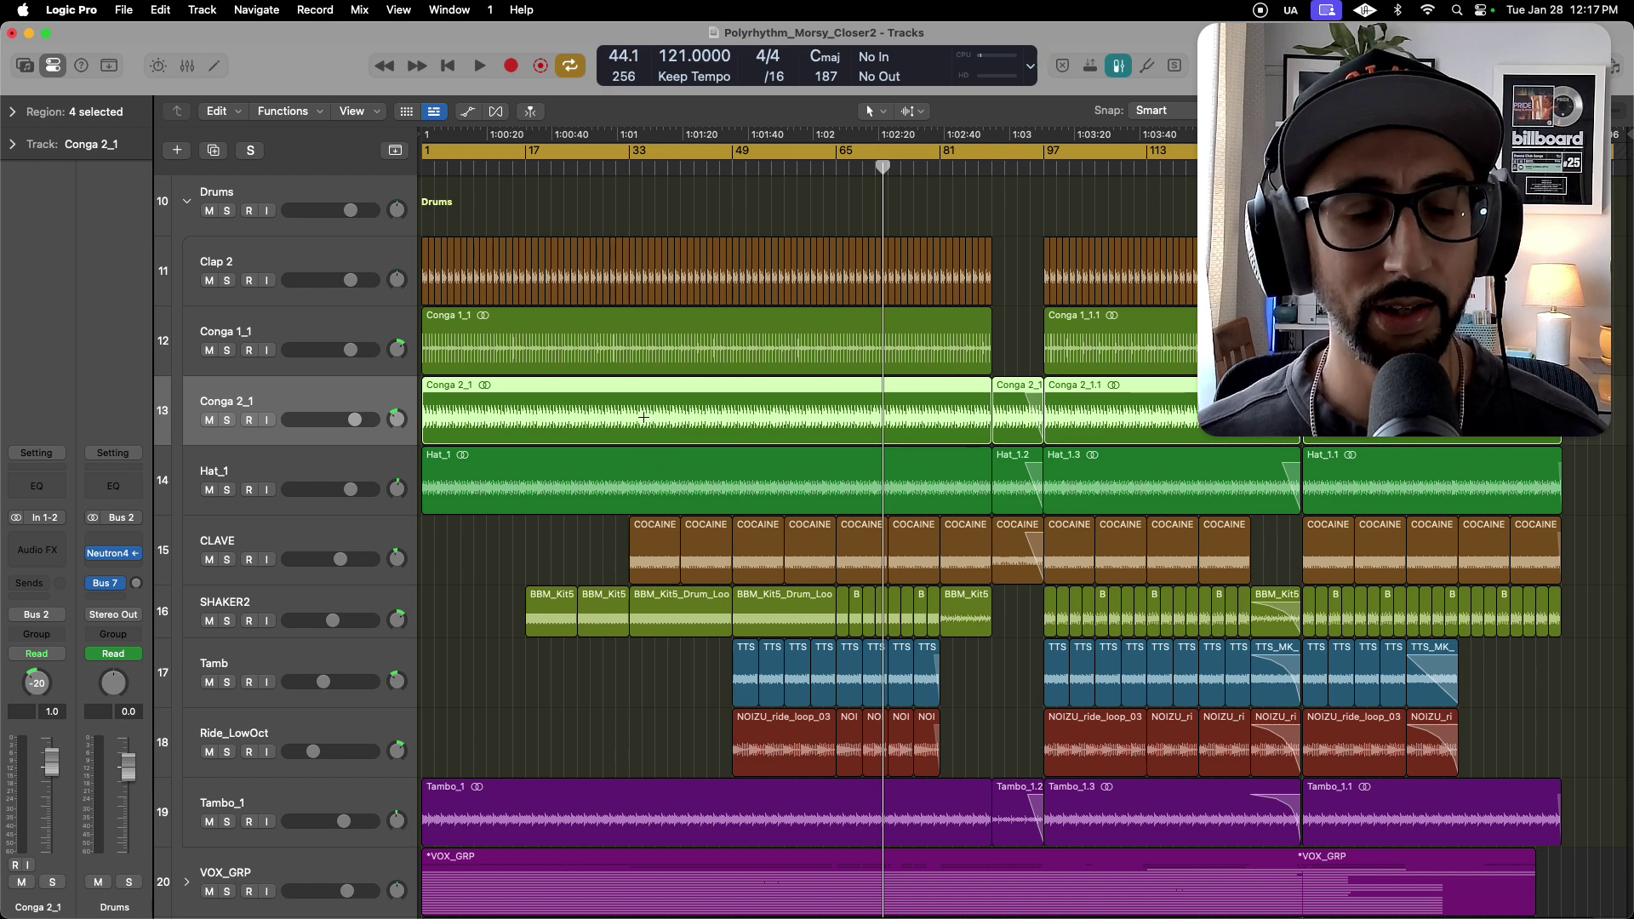
scroll(621, 460, up, 2)
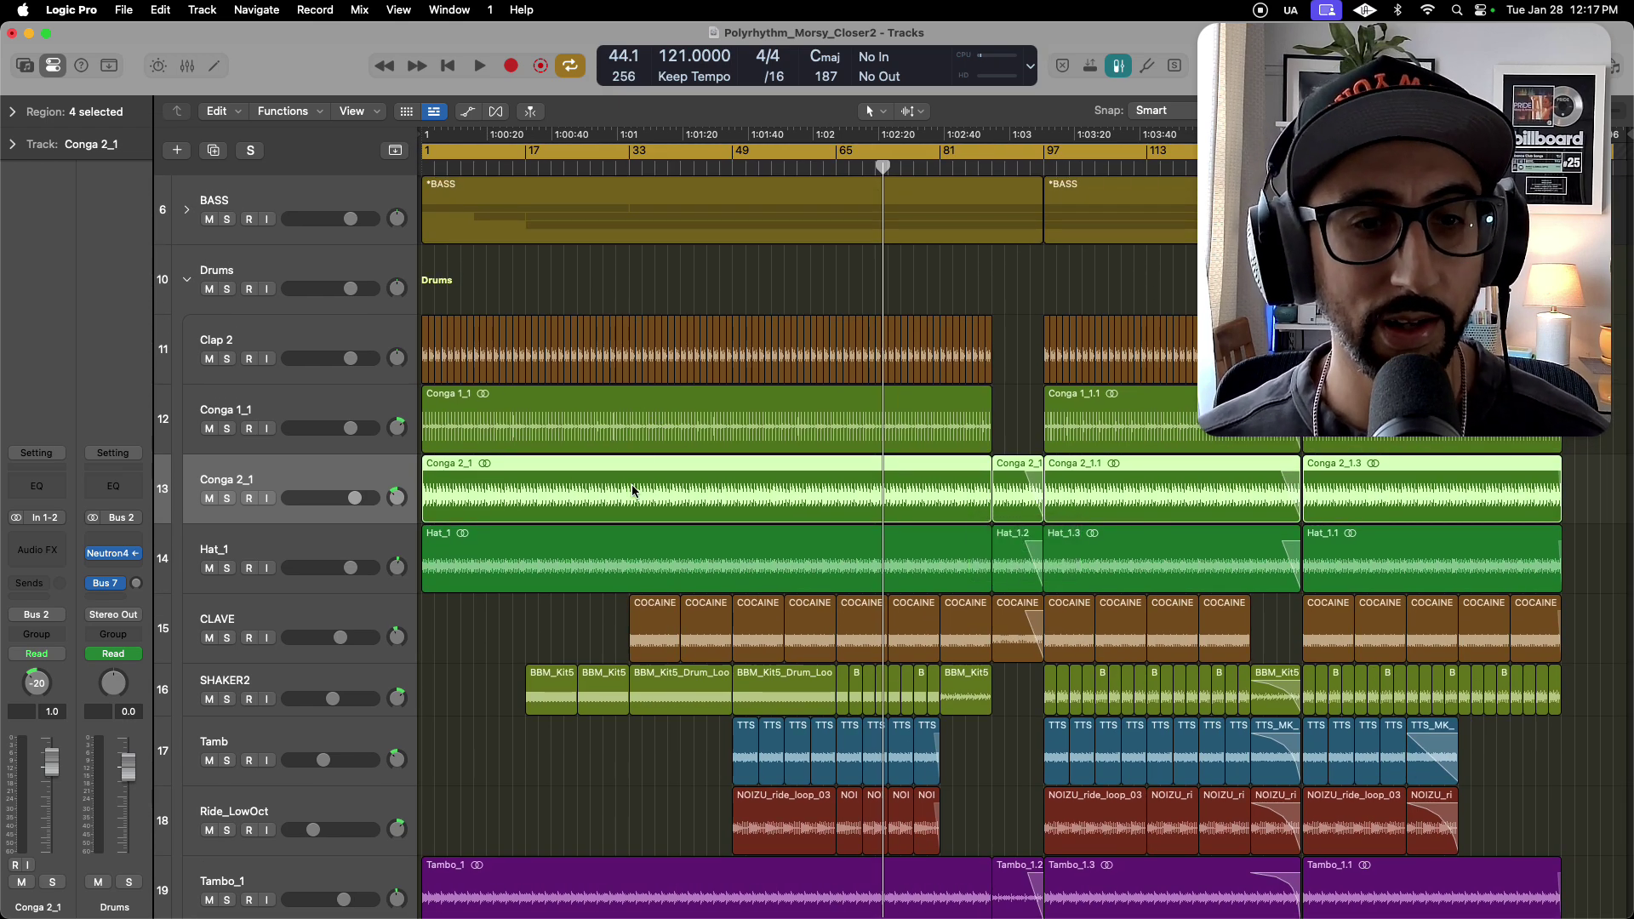
click(217, 552)
scroll(279, 566, down, 2)
scroll(279, 566, down, 1)
click(225, 459)
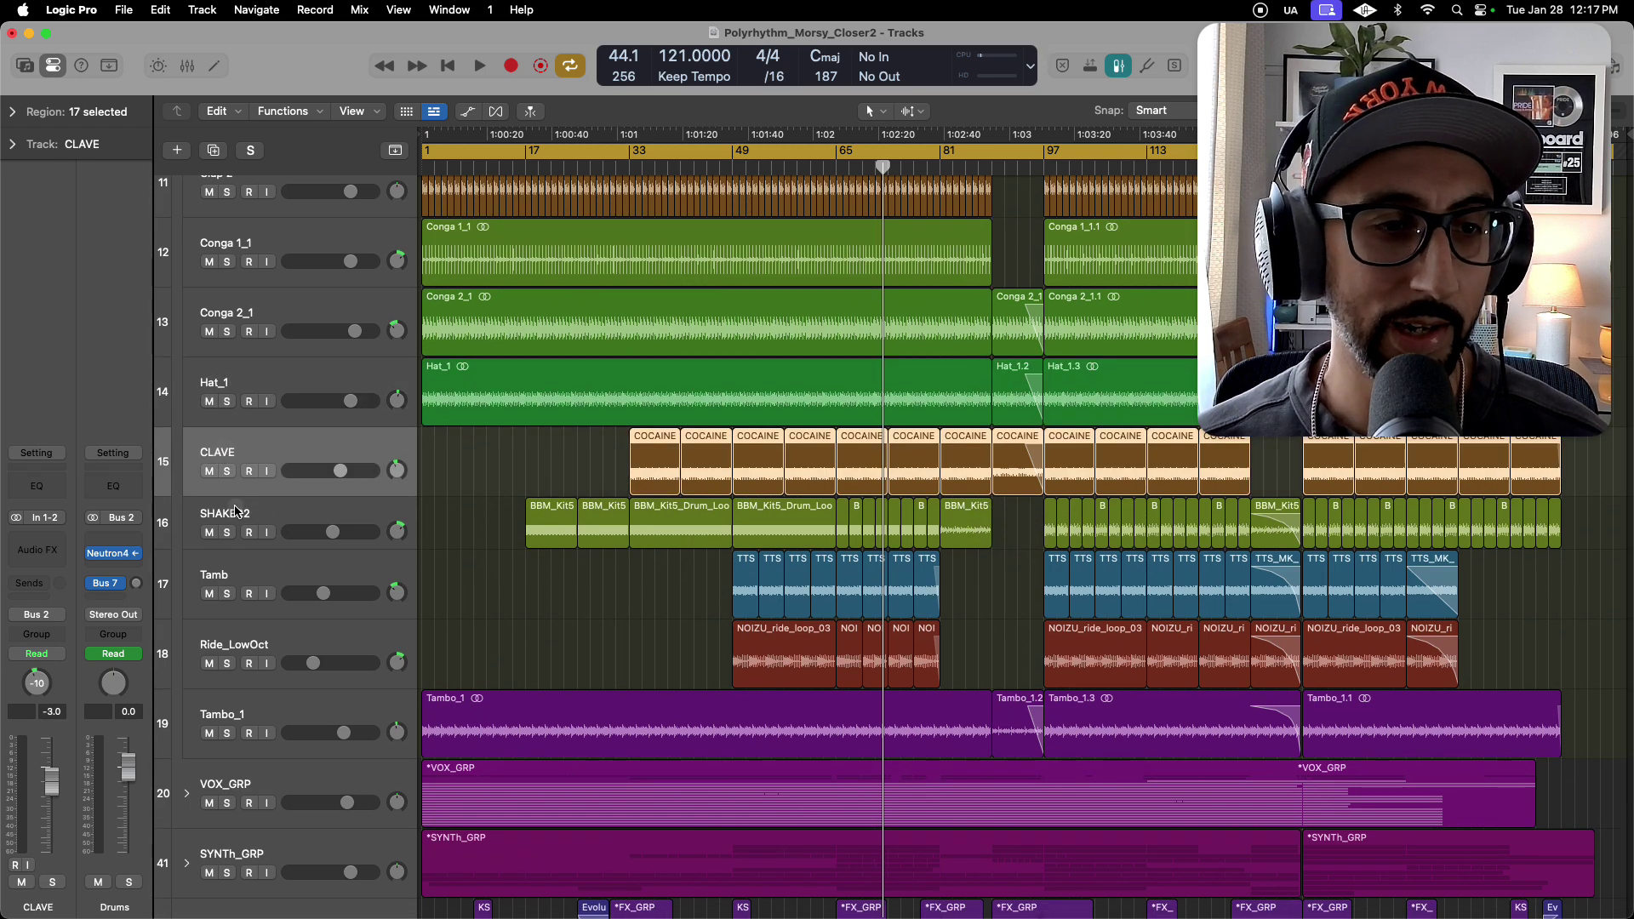
click(243, 516)
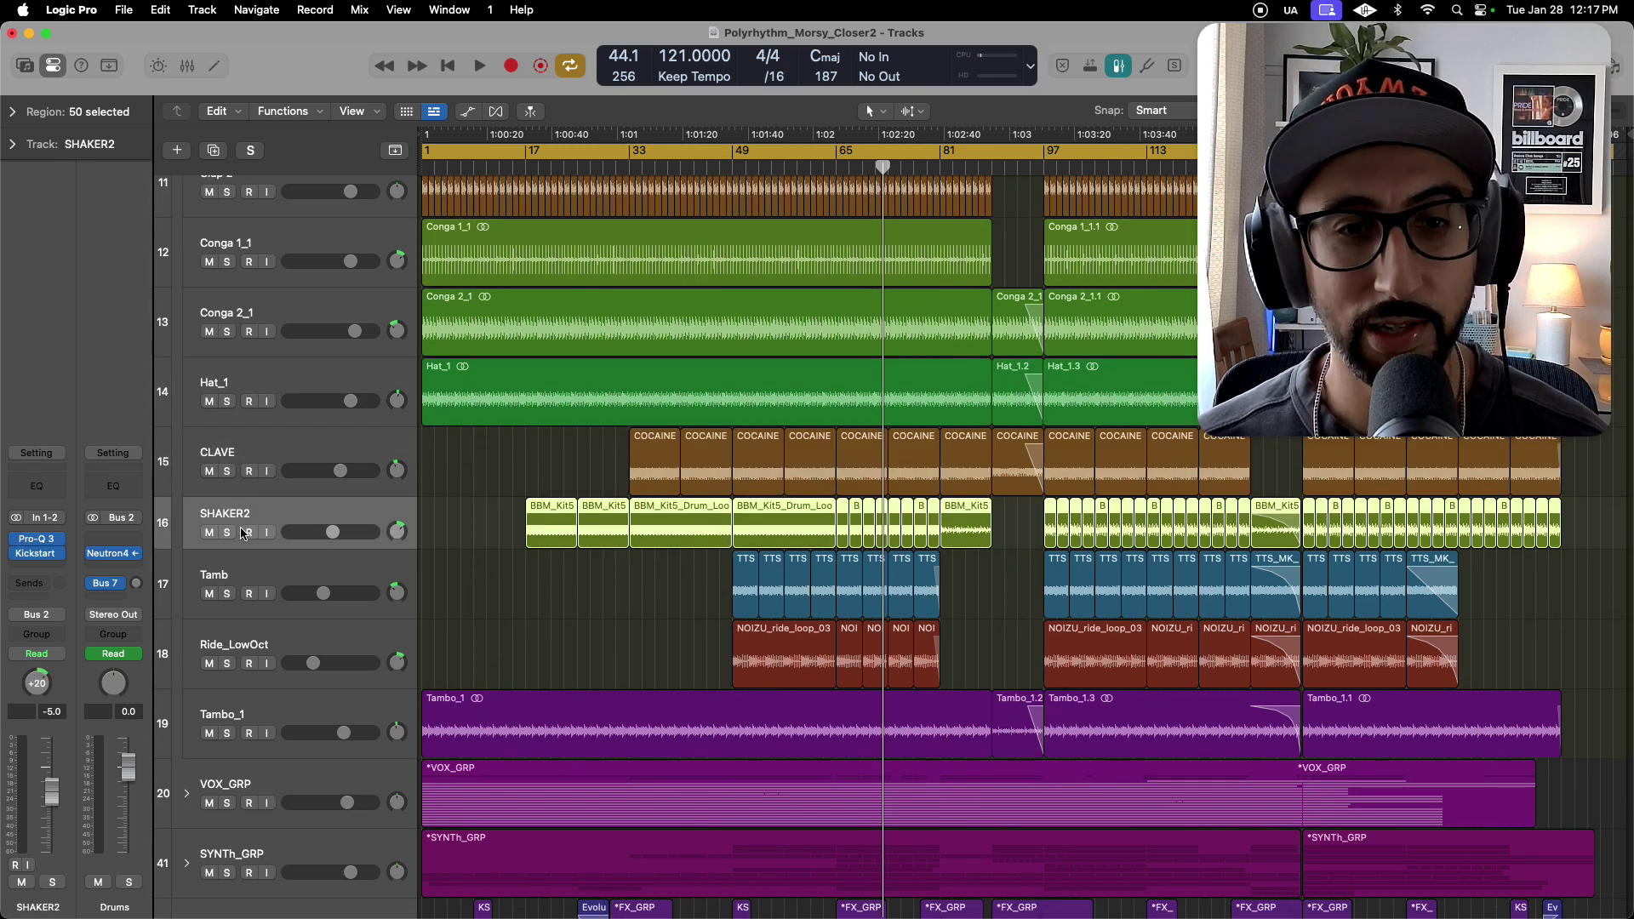
Play SHAKER2 soloed from its region at bar 33 and open the track's Kickstart 2 settings.
click(227, 533)
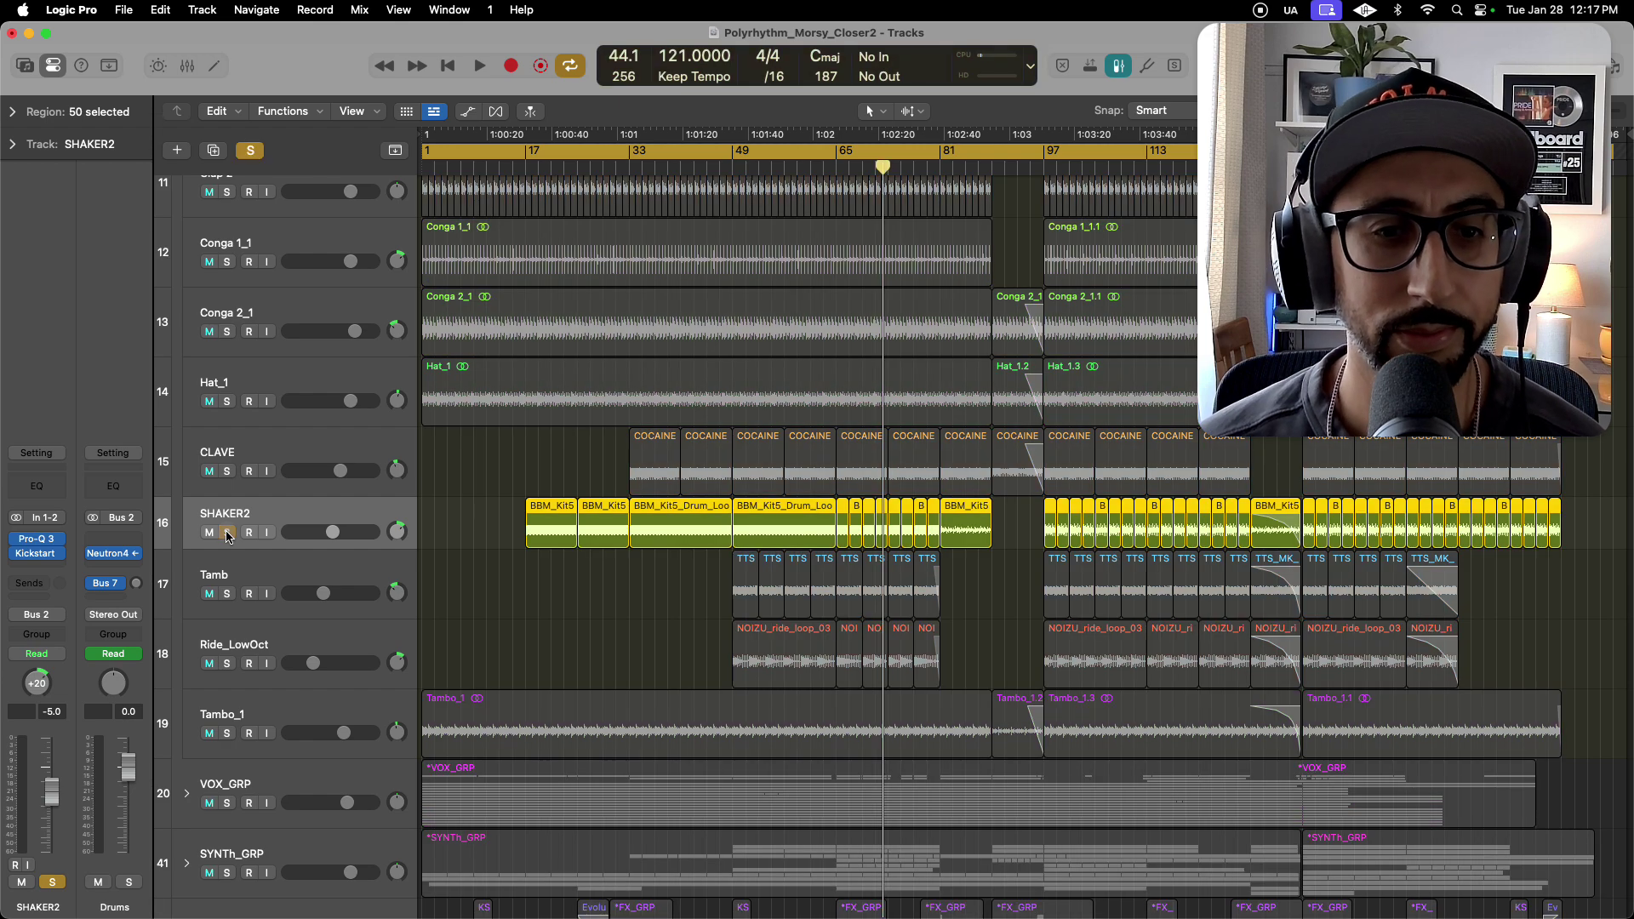
click(597, 588)
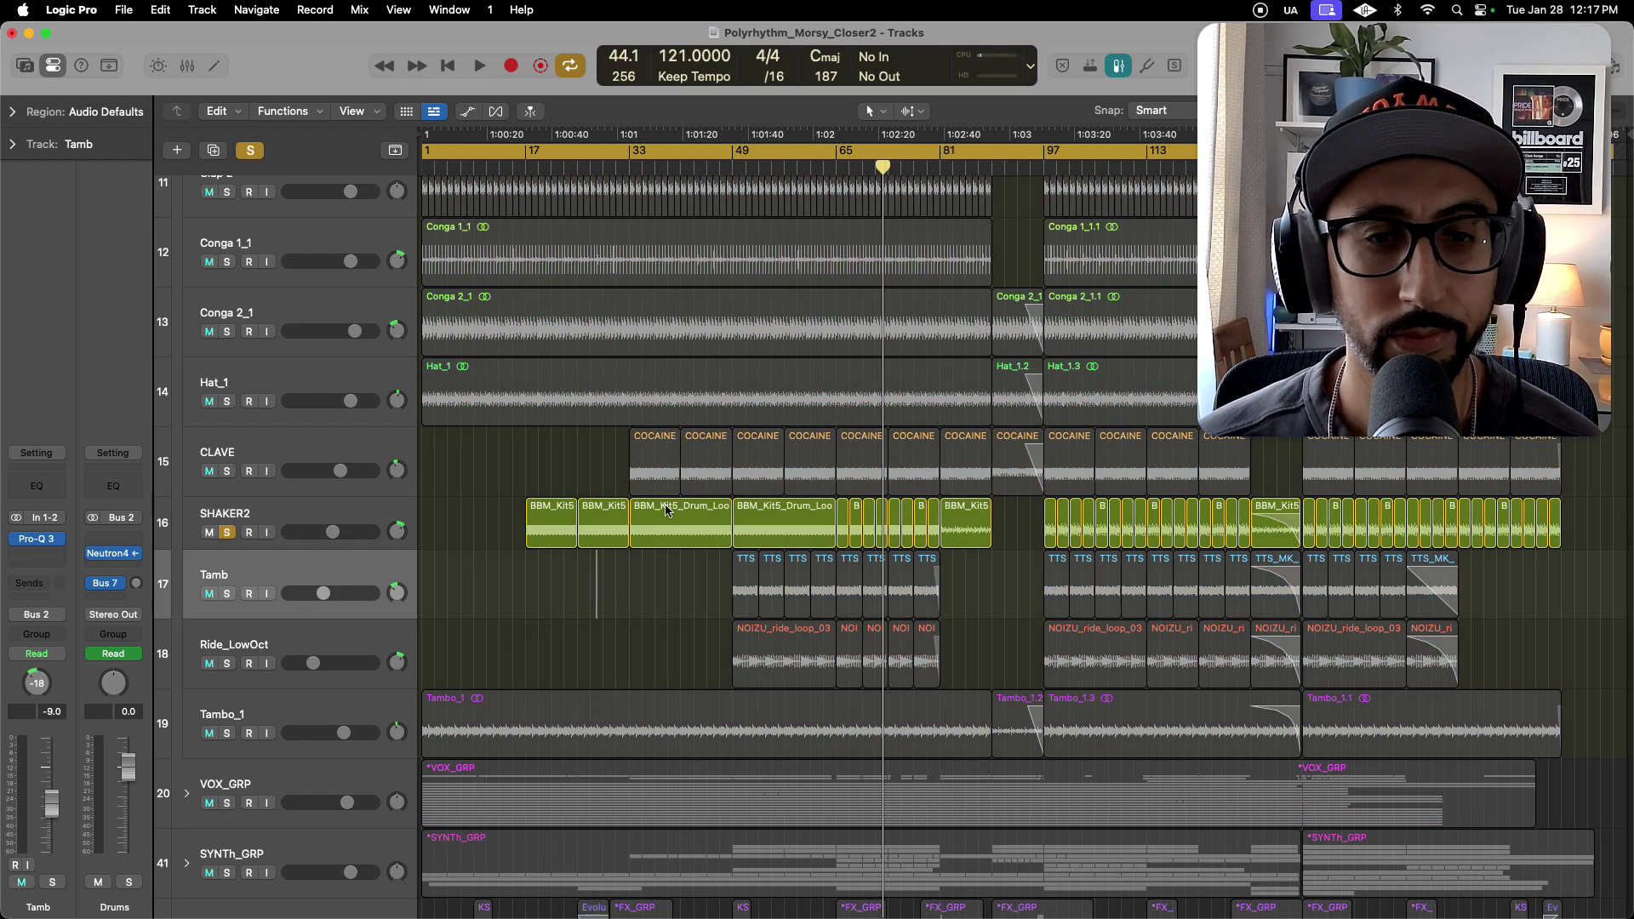
click(681, 524)
key(shift+space)
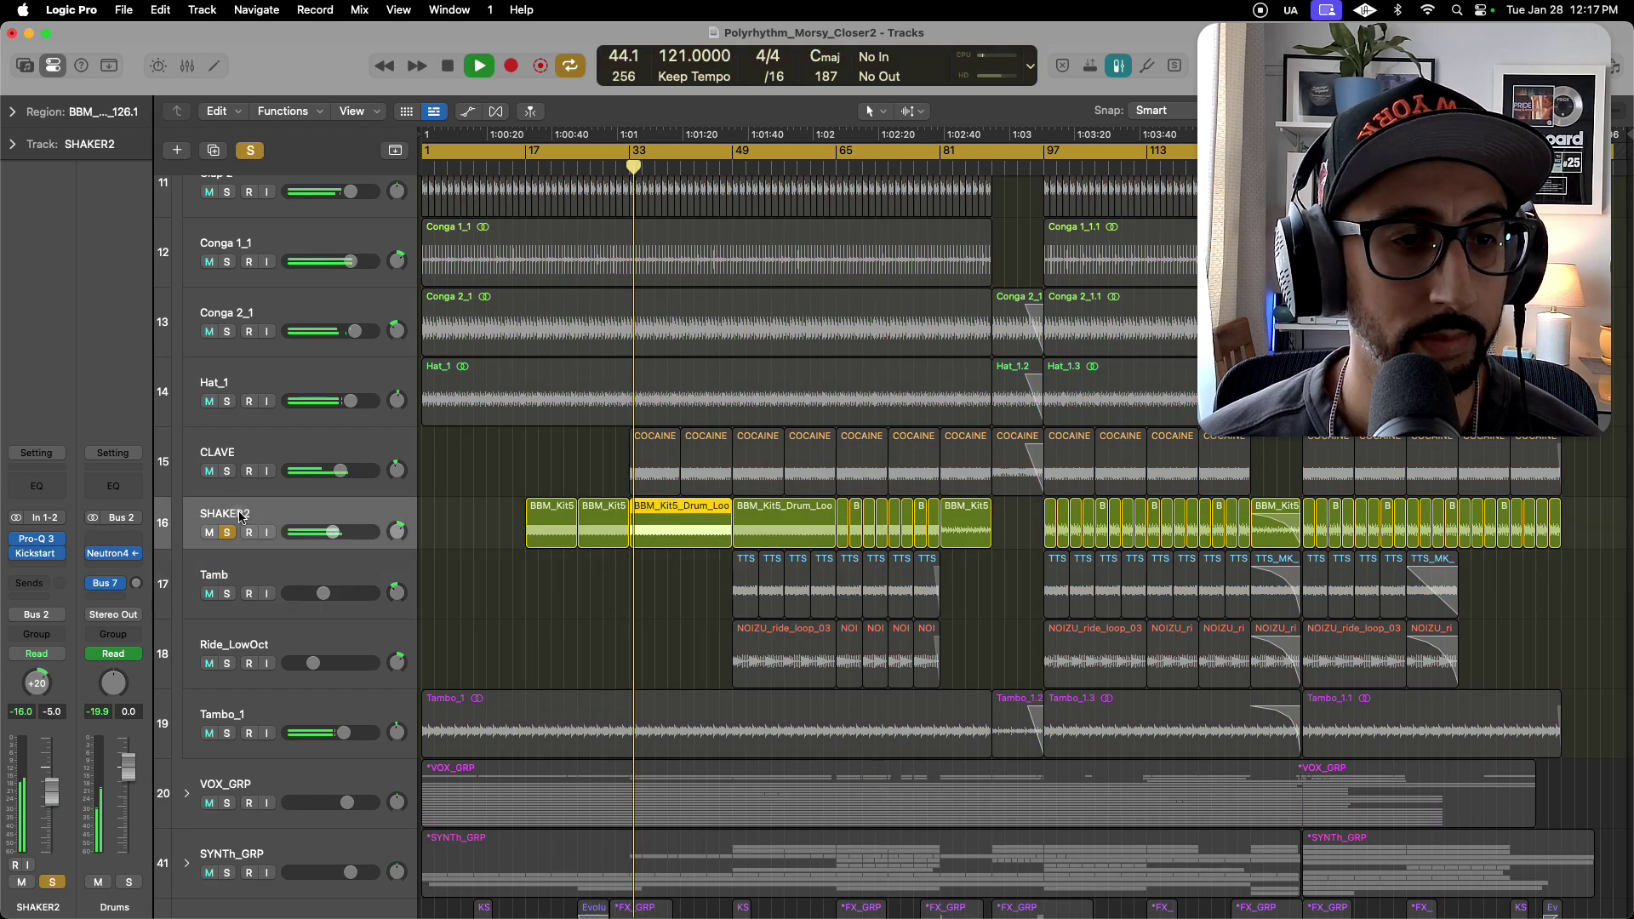
click(212, 542)
click(35, 554)
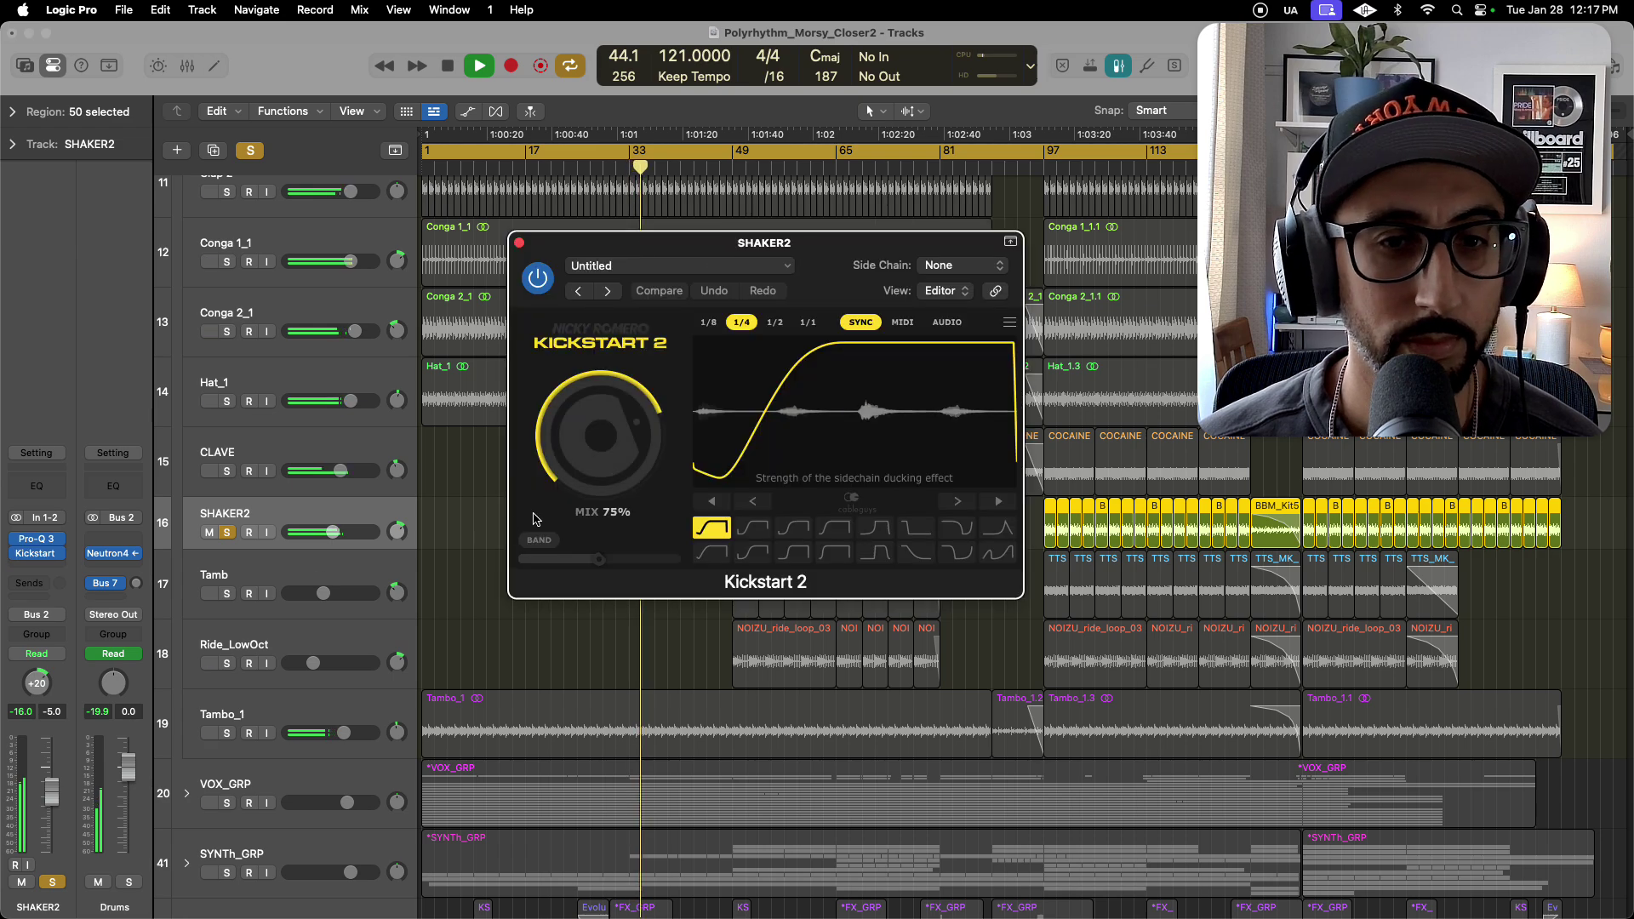
Set the side chain source of SHAKER2's Kickstart 2 to KICK_BUS 1 (Audio 18) and close the plug-in settings.
click(965, 266)
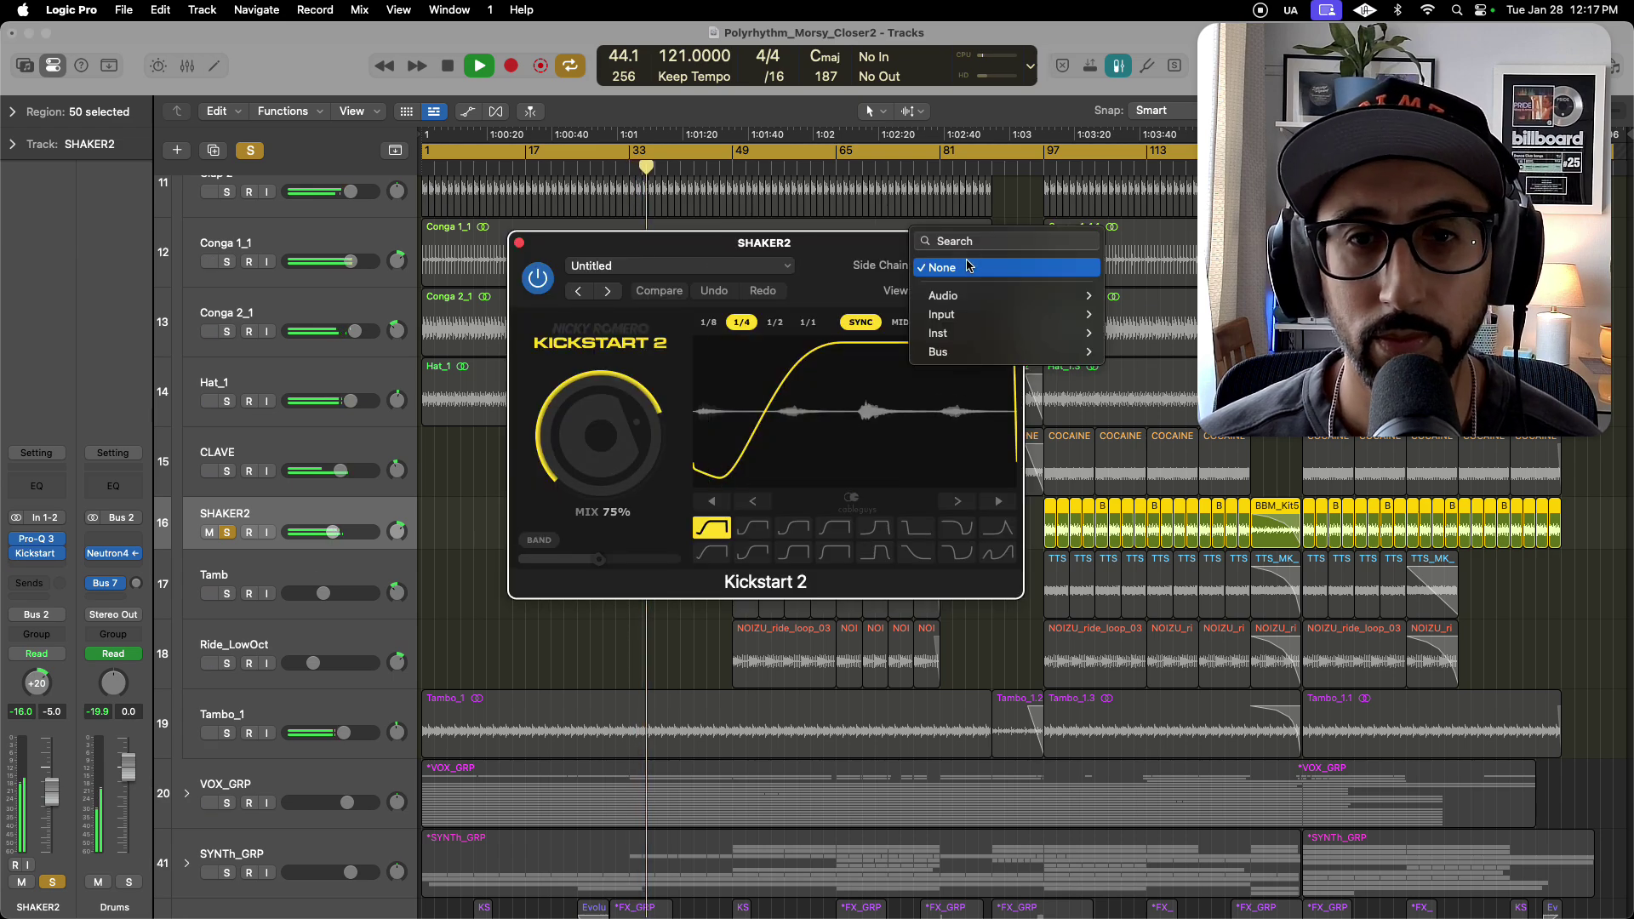
mouse_move(1048, 295)
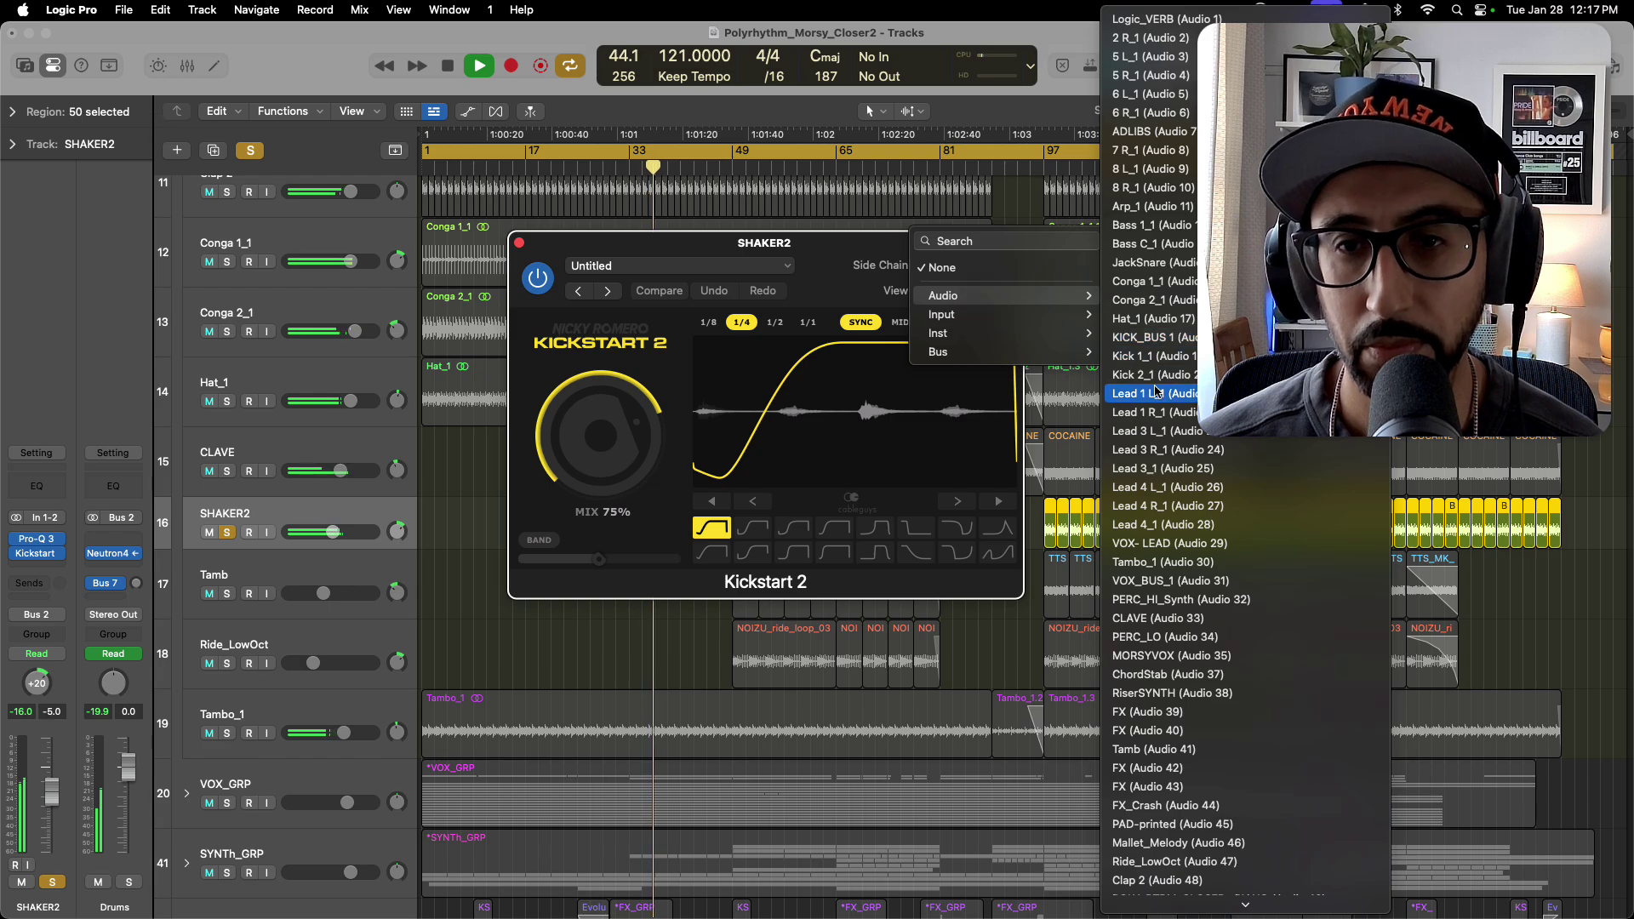
click(1155, 340)
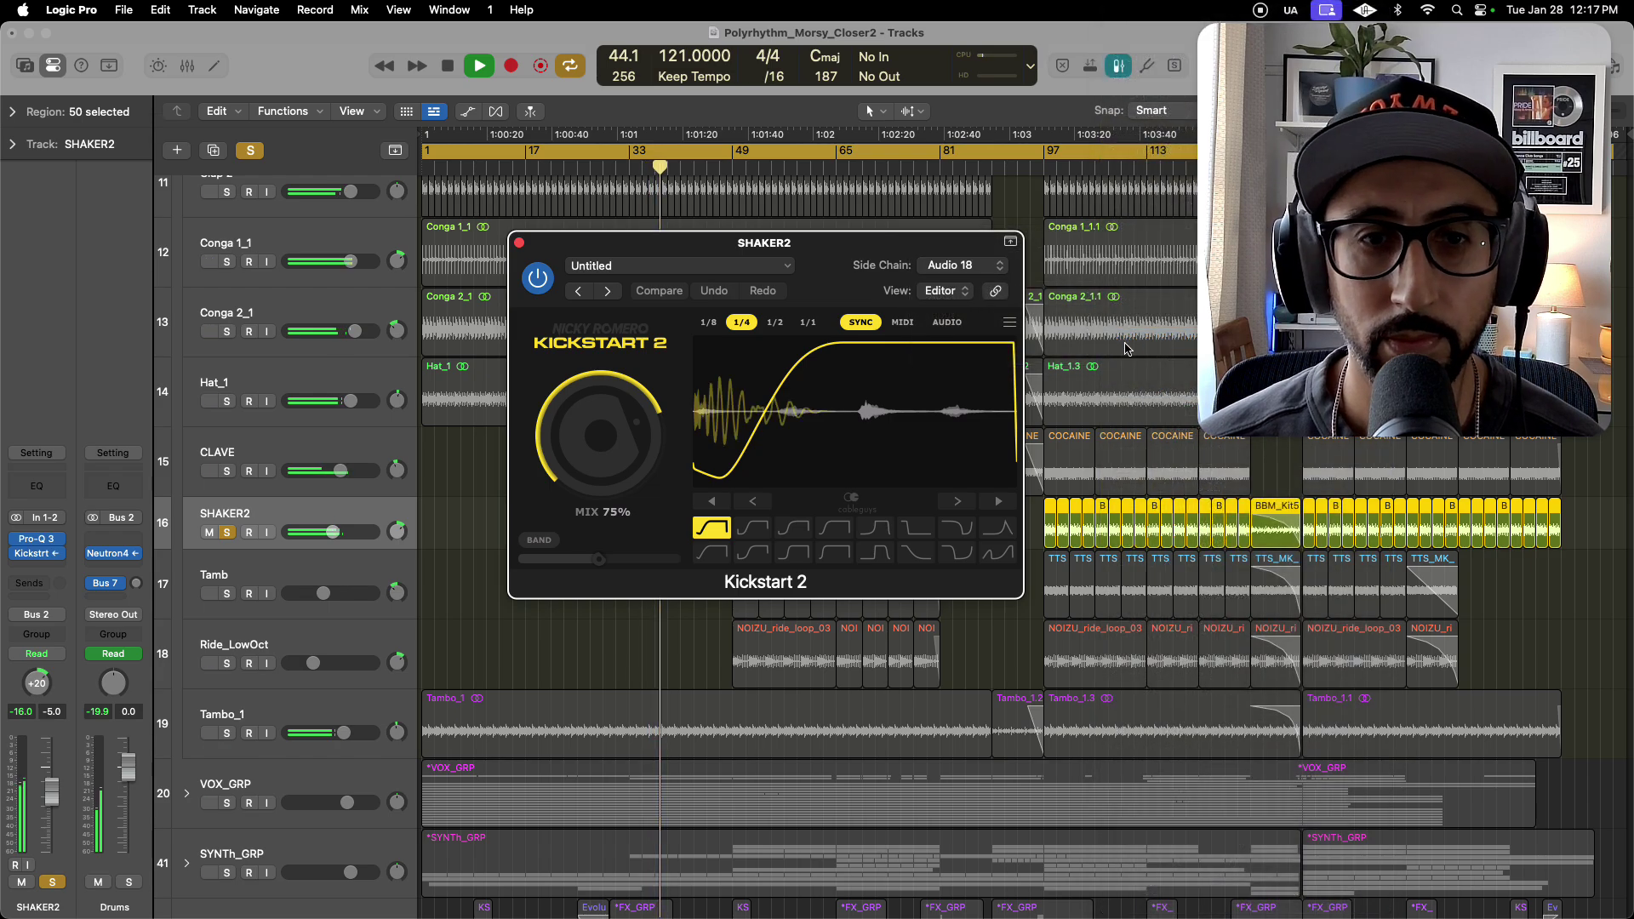
click(519, 243)
Recheck SHAKER2's Kickstart 2 during playback, then stop, clear the track's solo and close the plug-in settings.
mouse_move(17, 555)
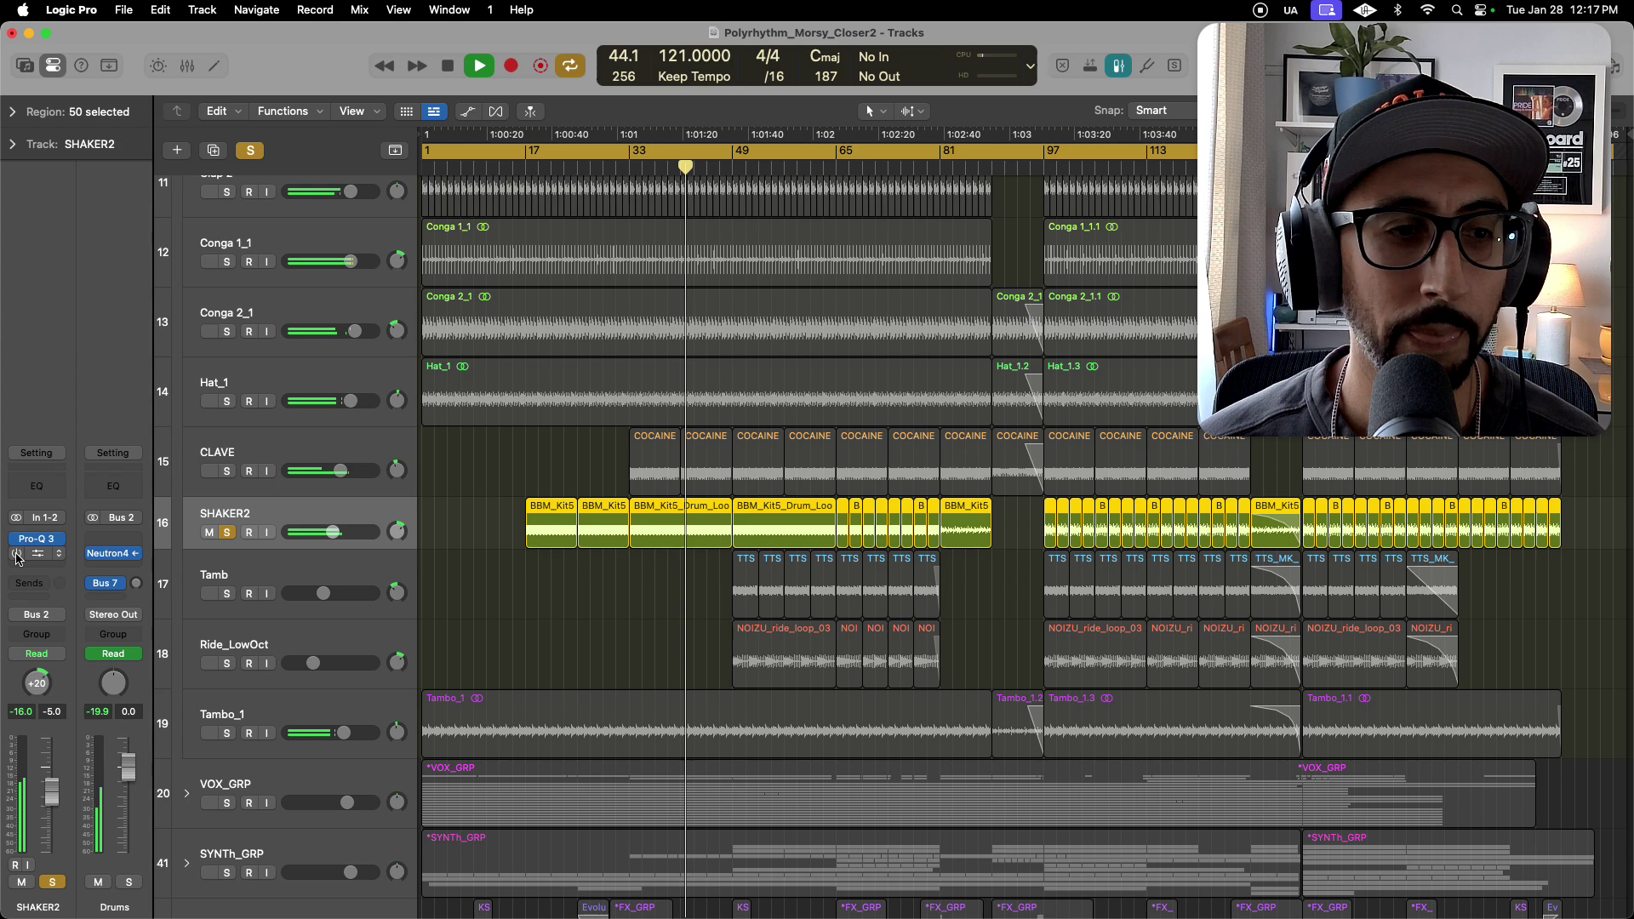
click(35, 554)
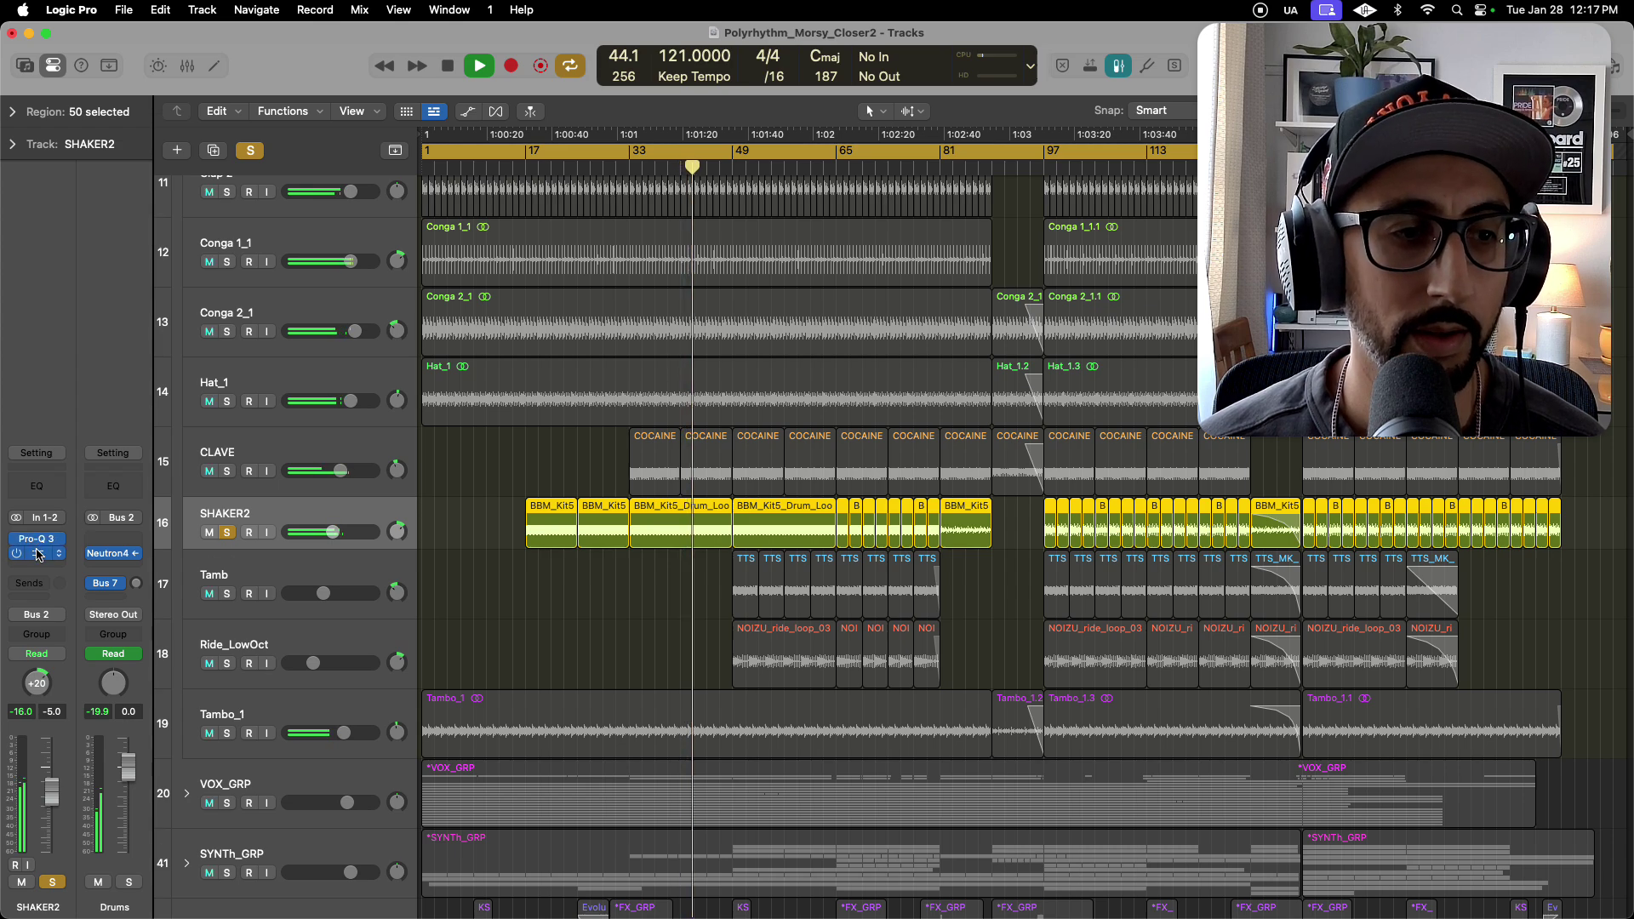
key(space)
click(224, 532)
drag(728, 253, 594, 252)
click(385, 243)
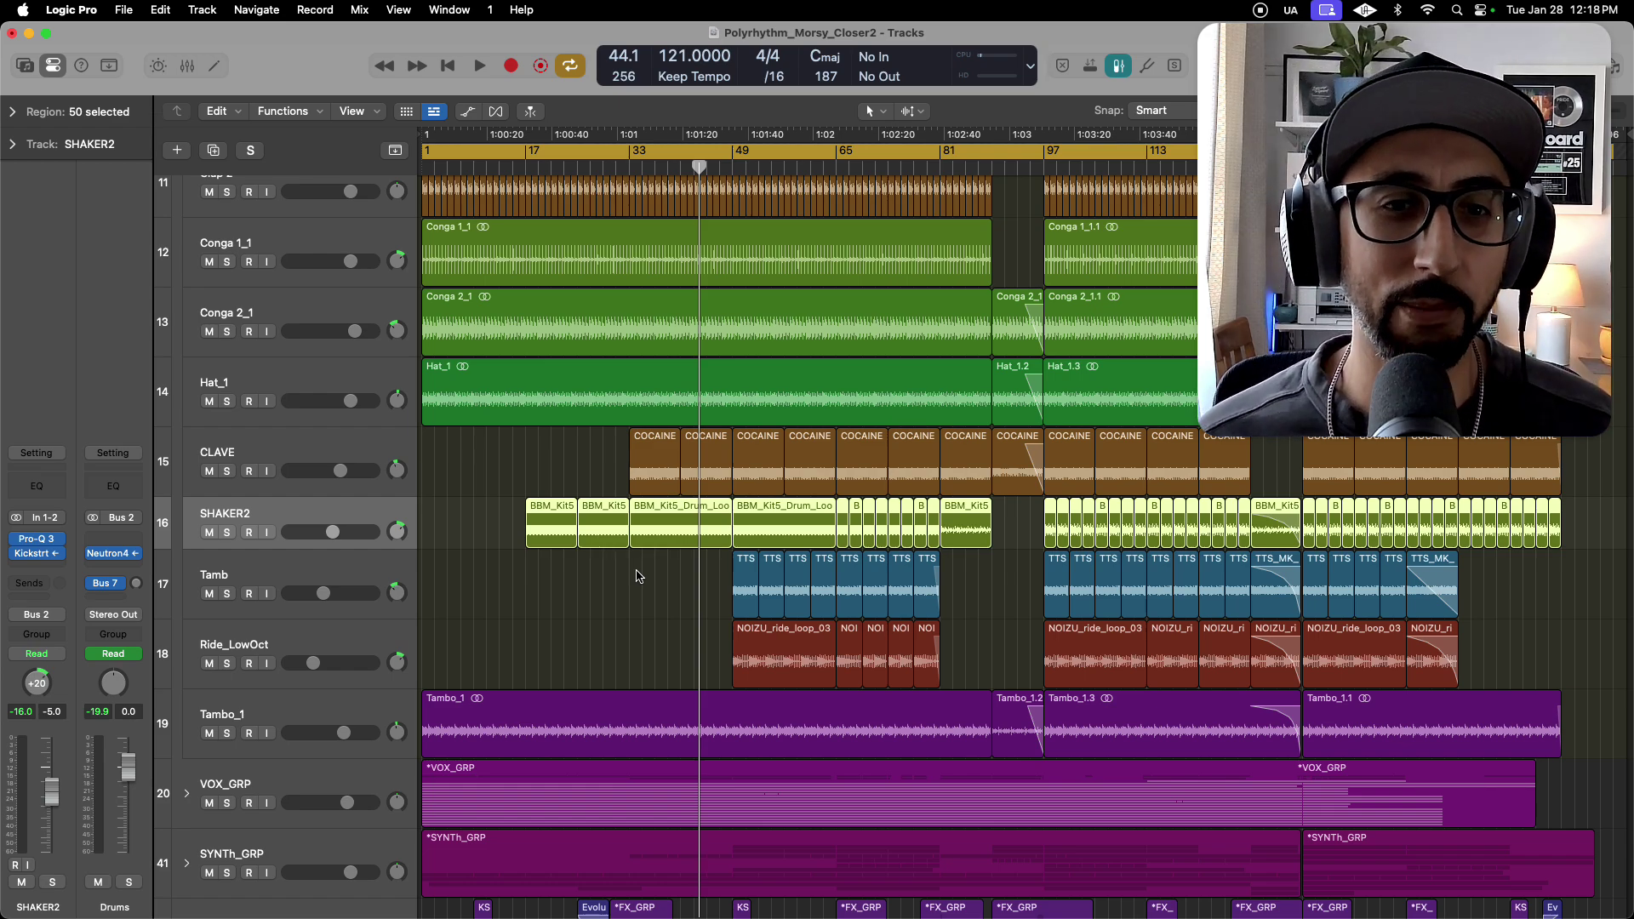
Reopen SHAKER2's Kickstart 2 settings and play the track soloed from bar 17.
mouse_move(48, 555)
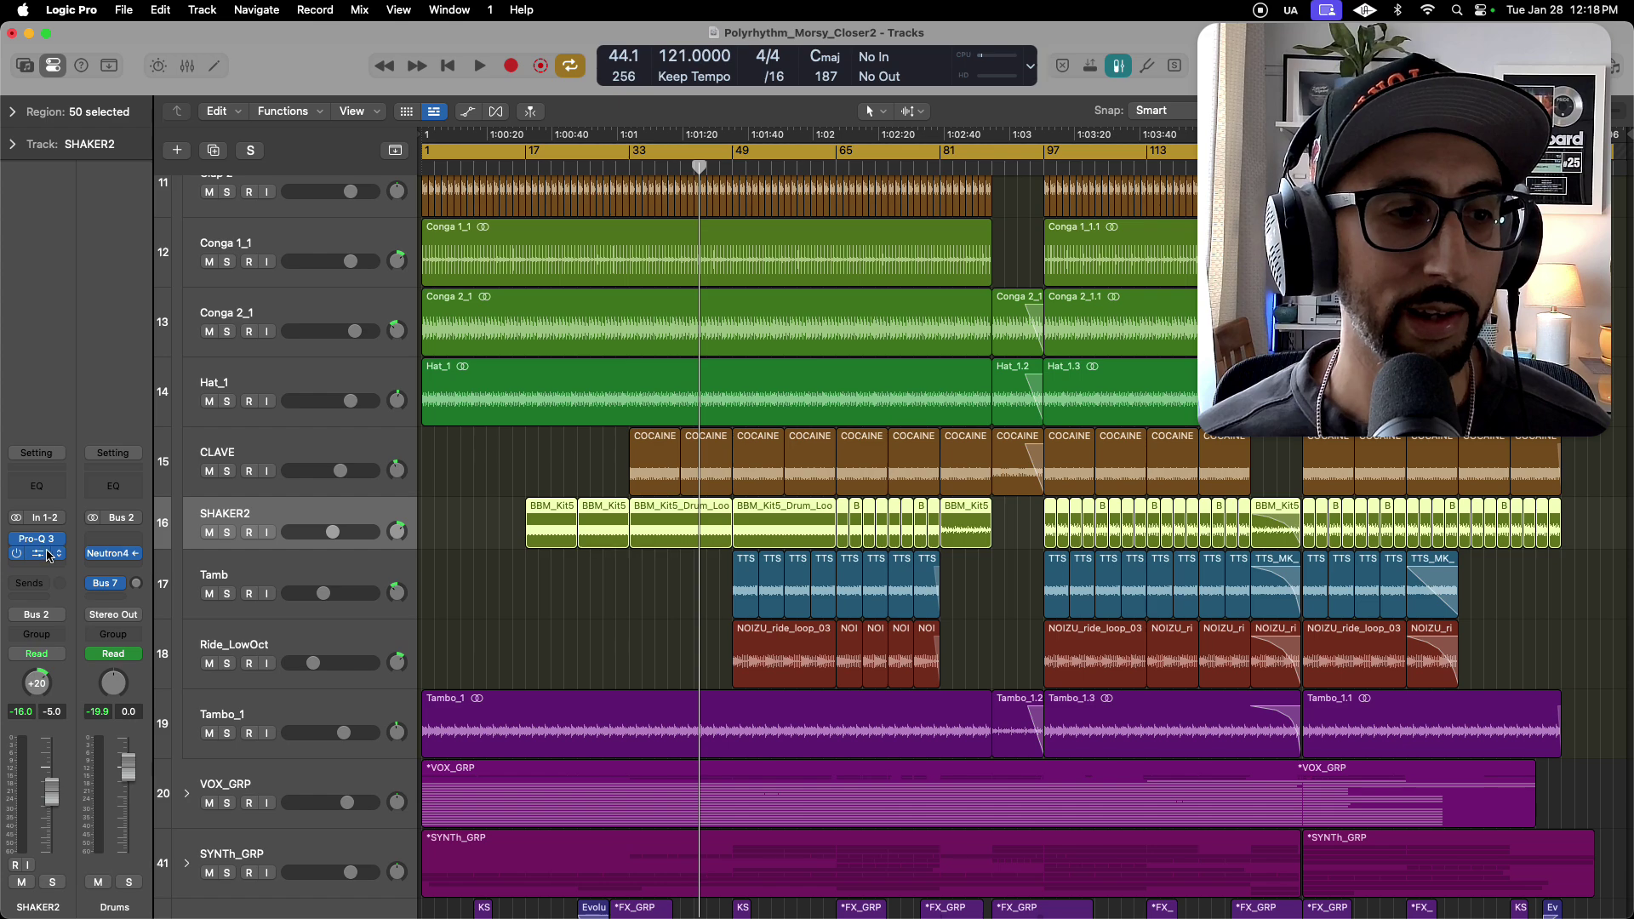
click(36, 555)
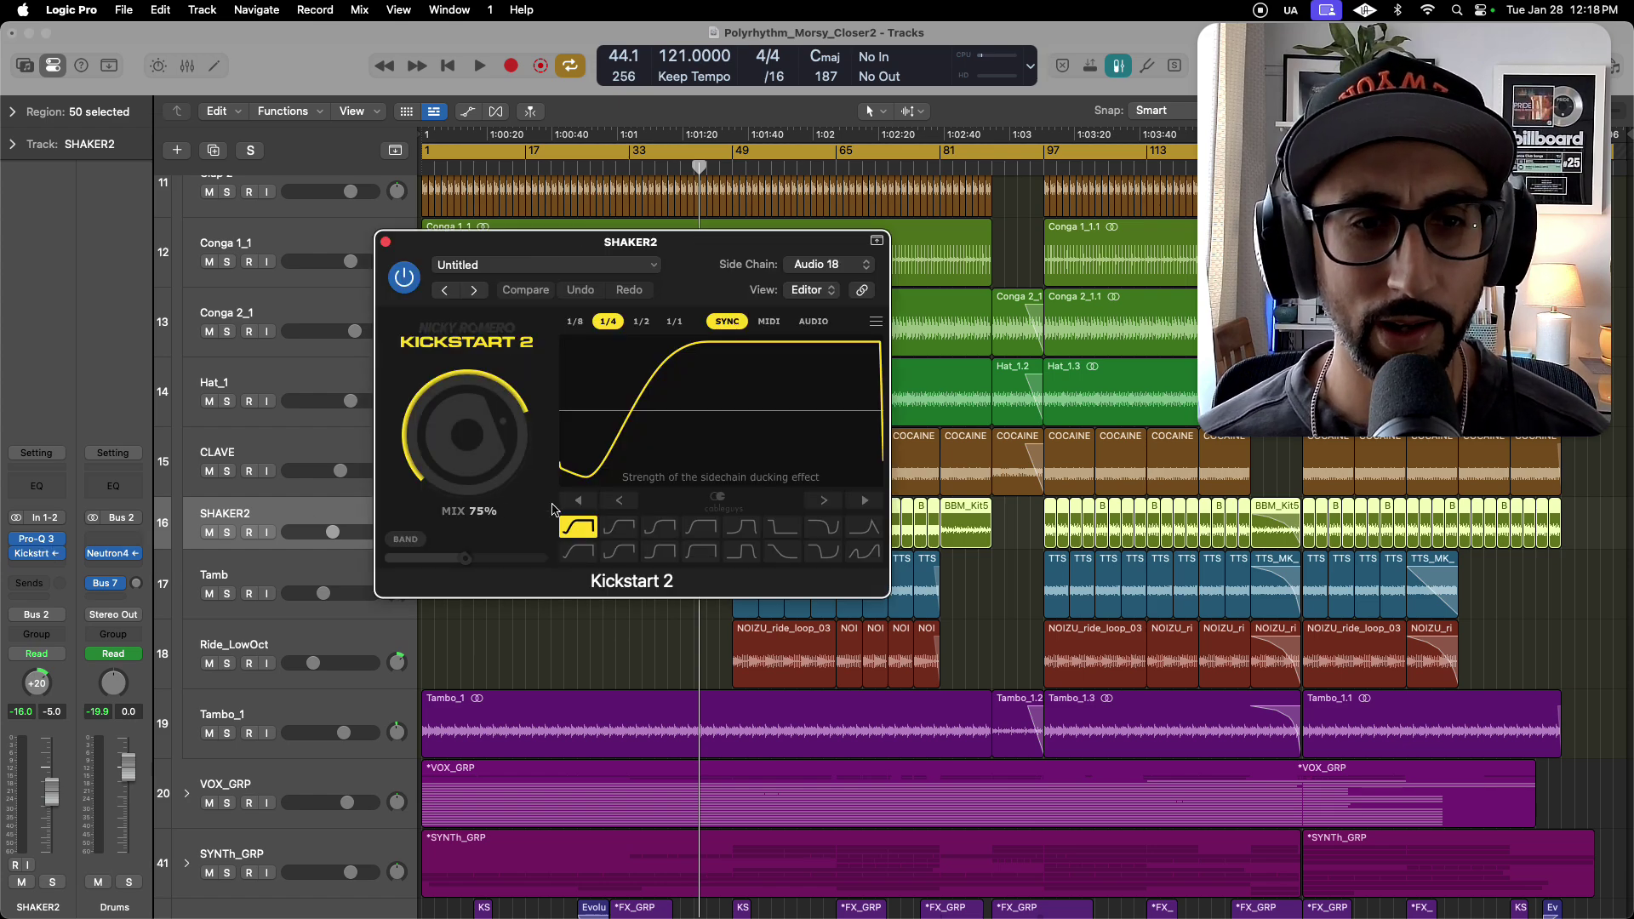
drag(695, 247, 819, 281)
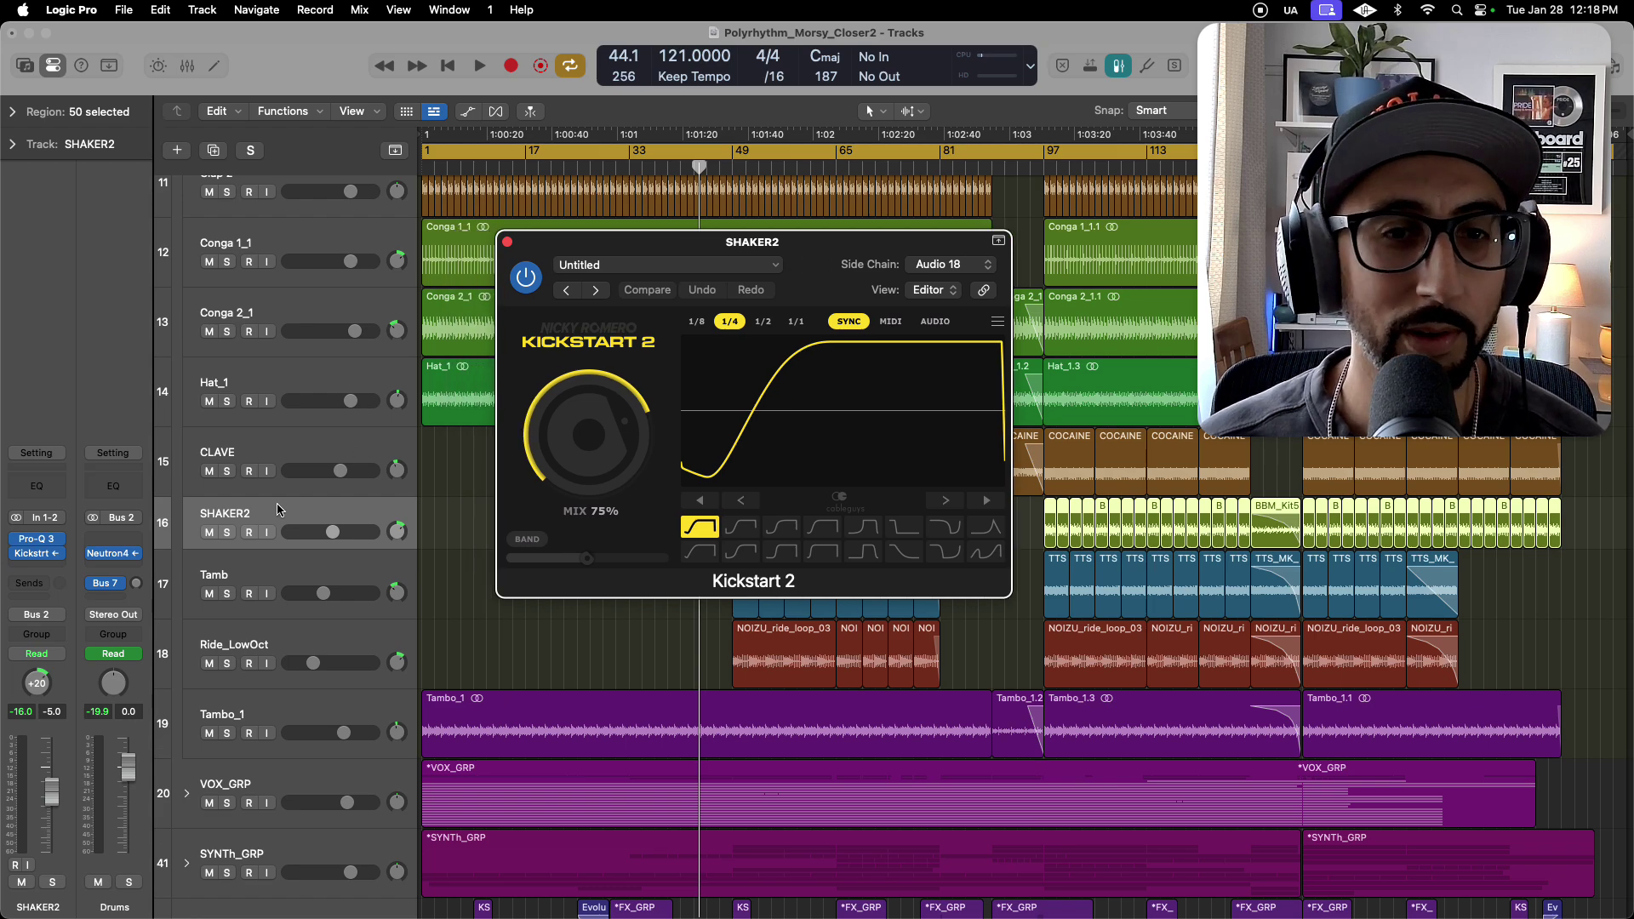
key(space)
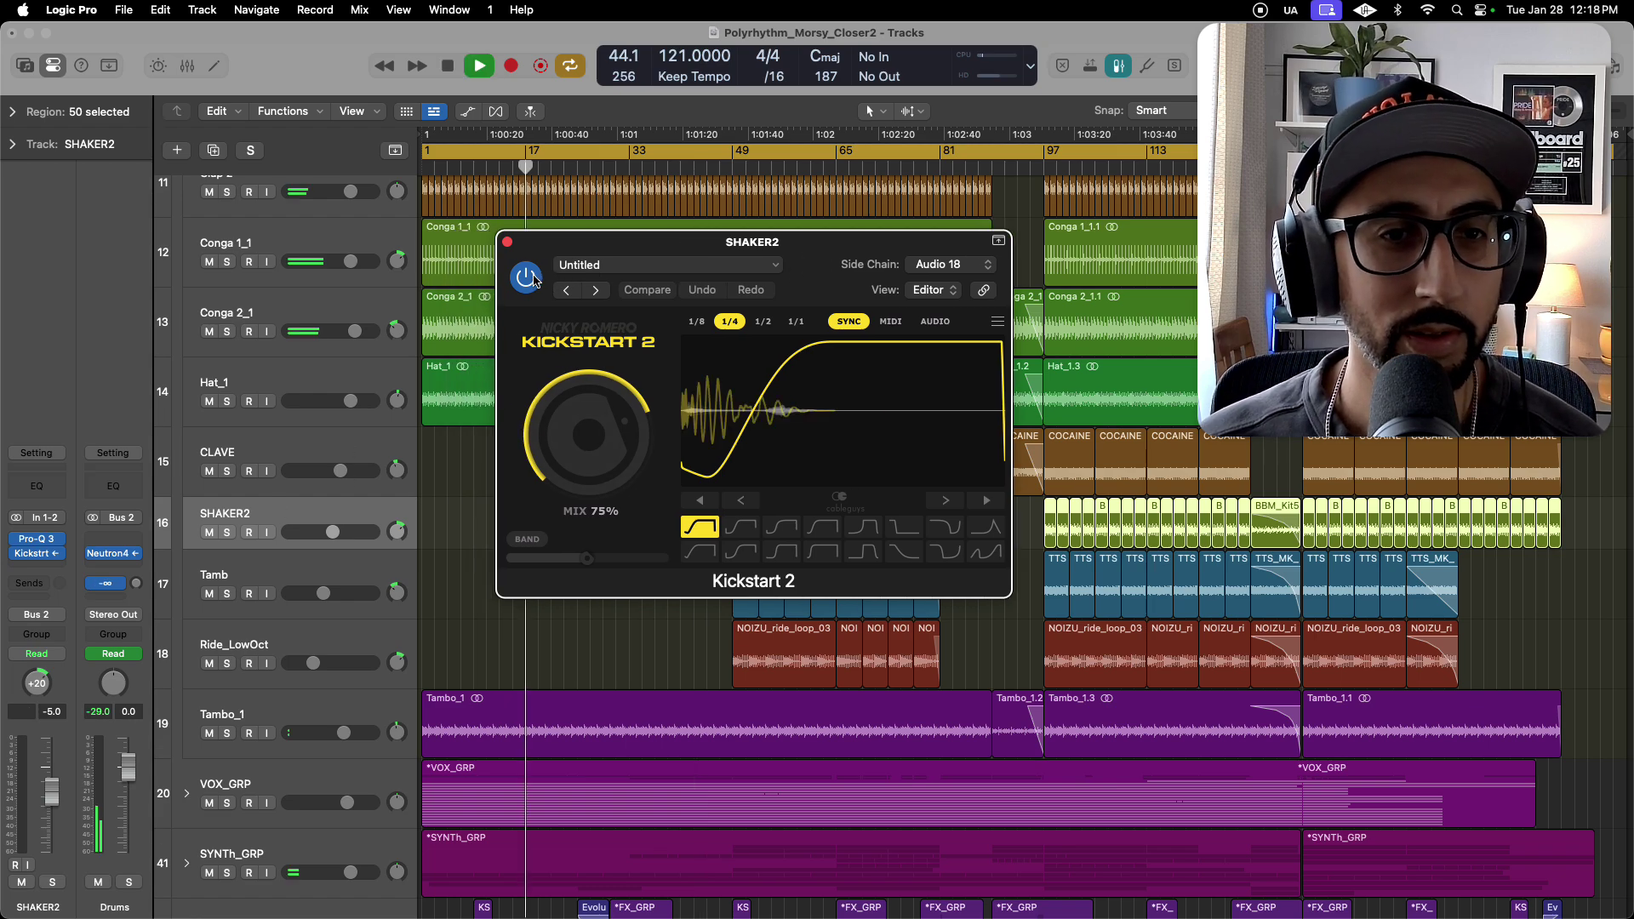
click(226, 532)
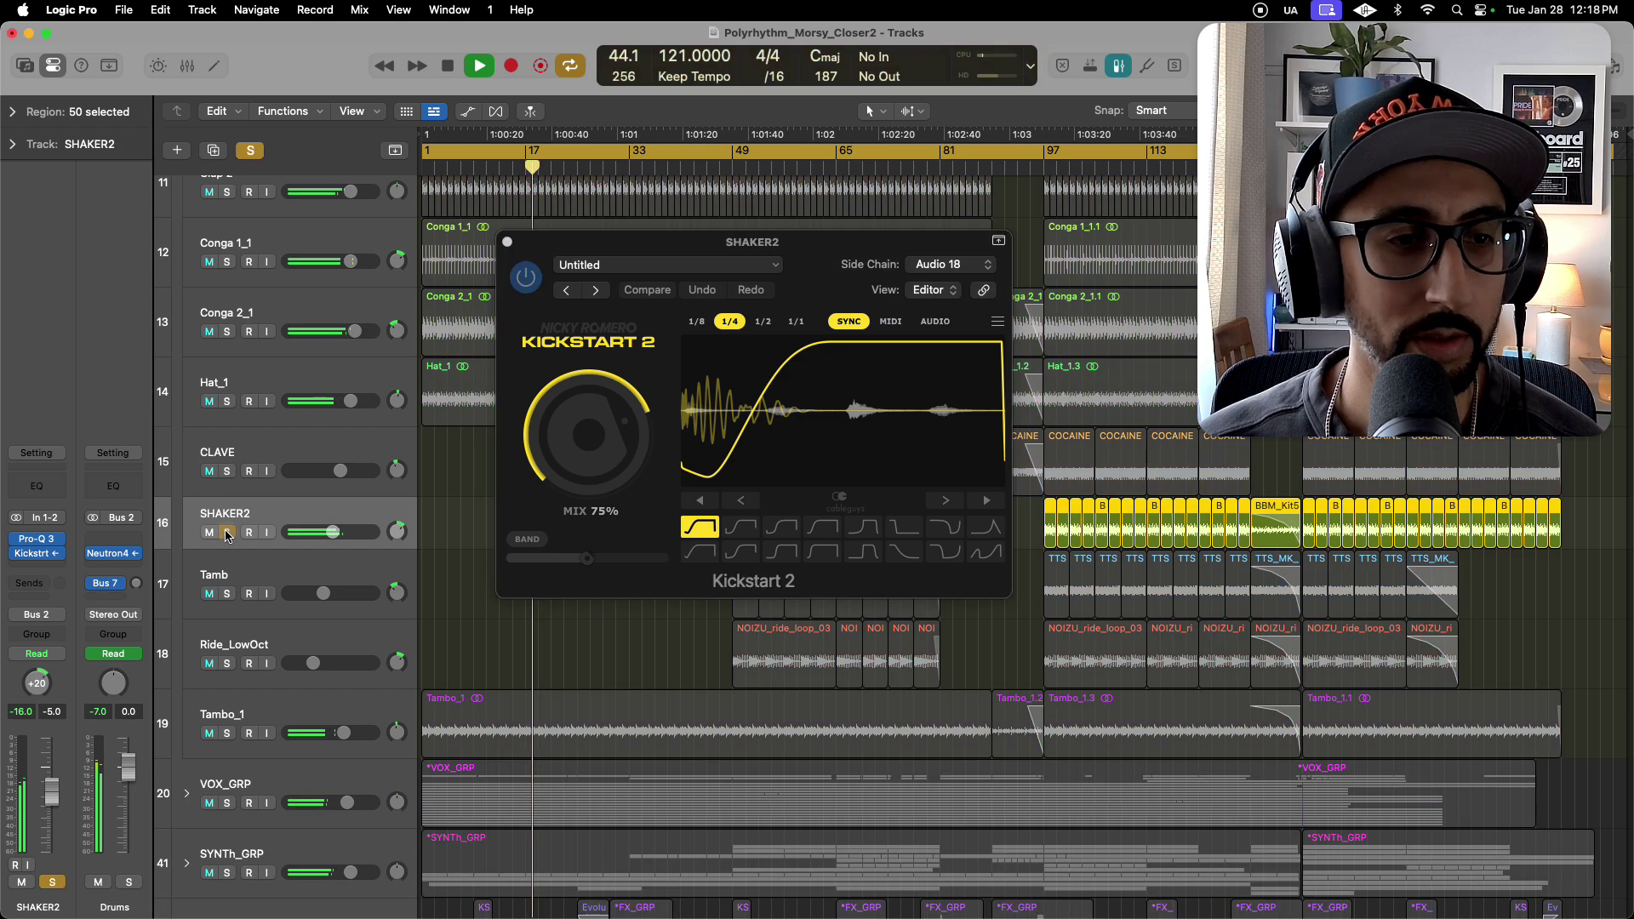
Compare SHAKER2 with Kickstart 2 bypassed and enabled, then stop playback and clear the track's solo.
click(531, 281)
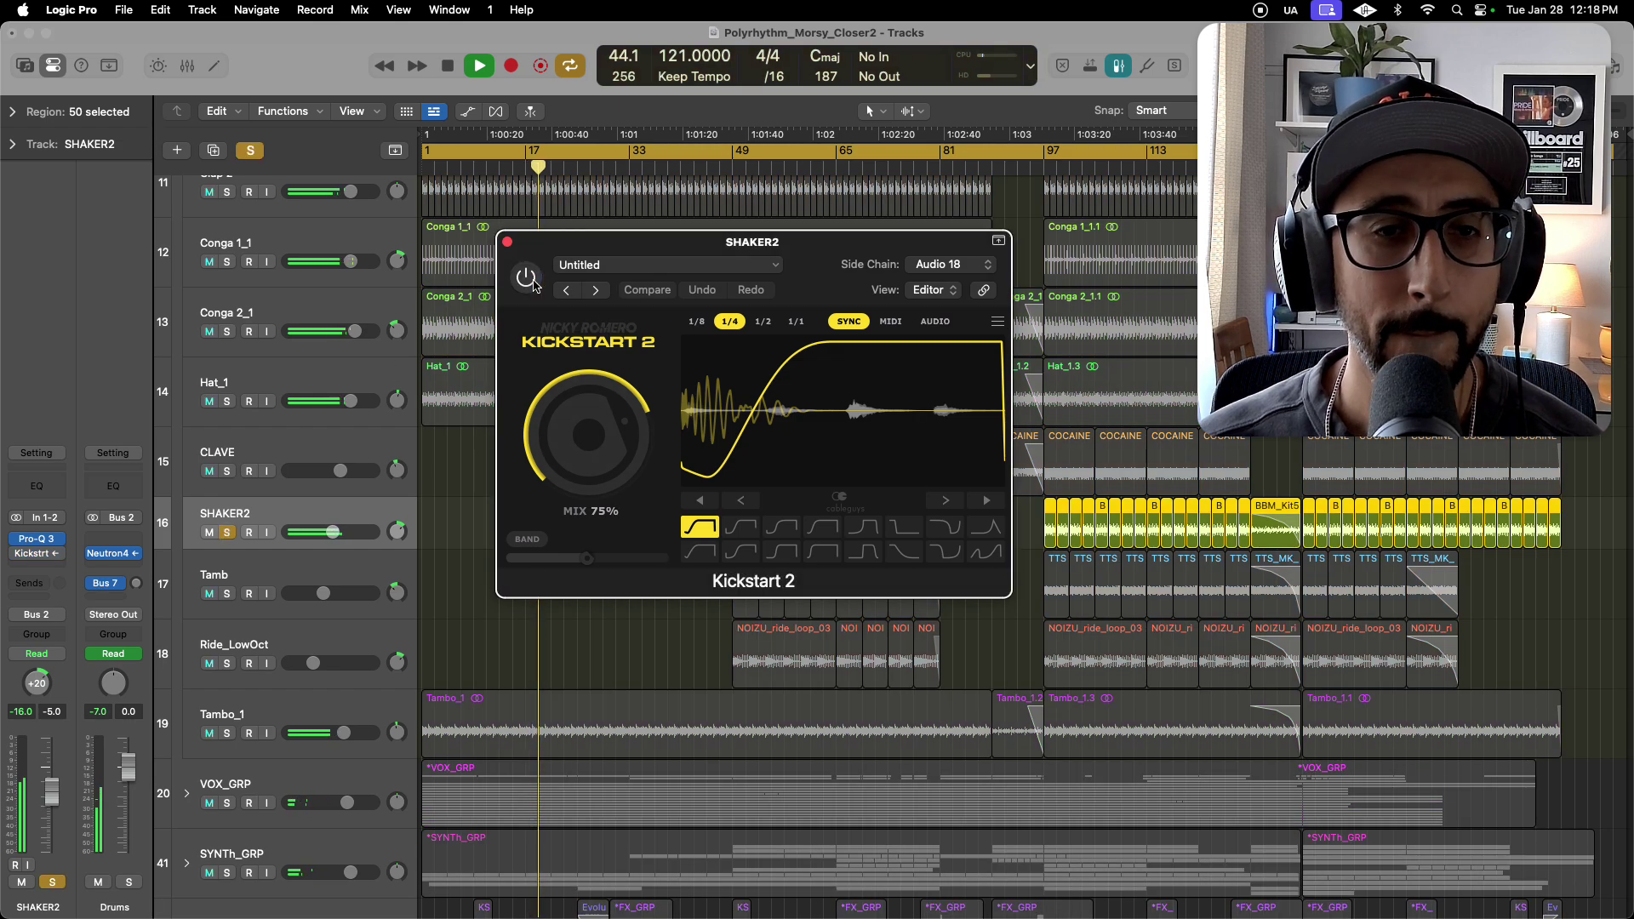
click(526, 279)
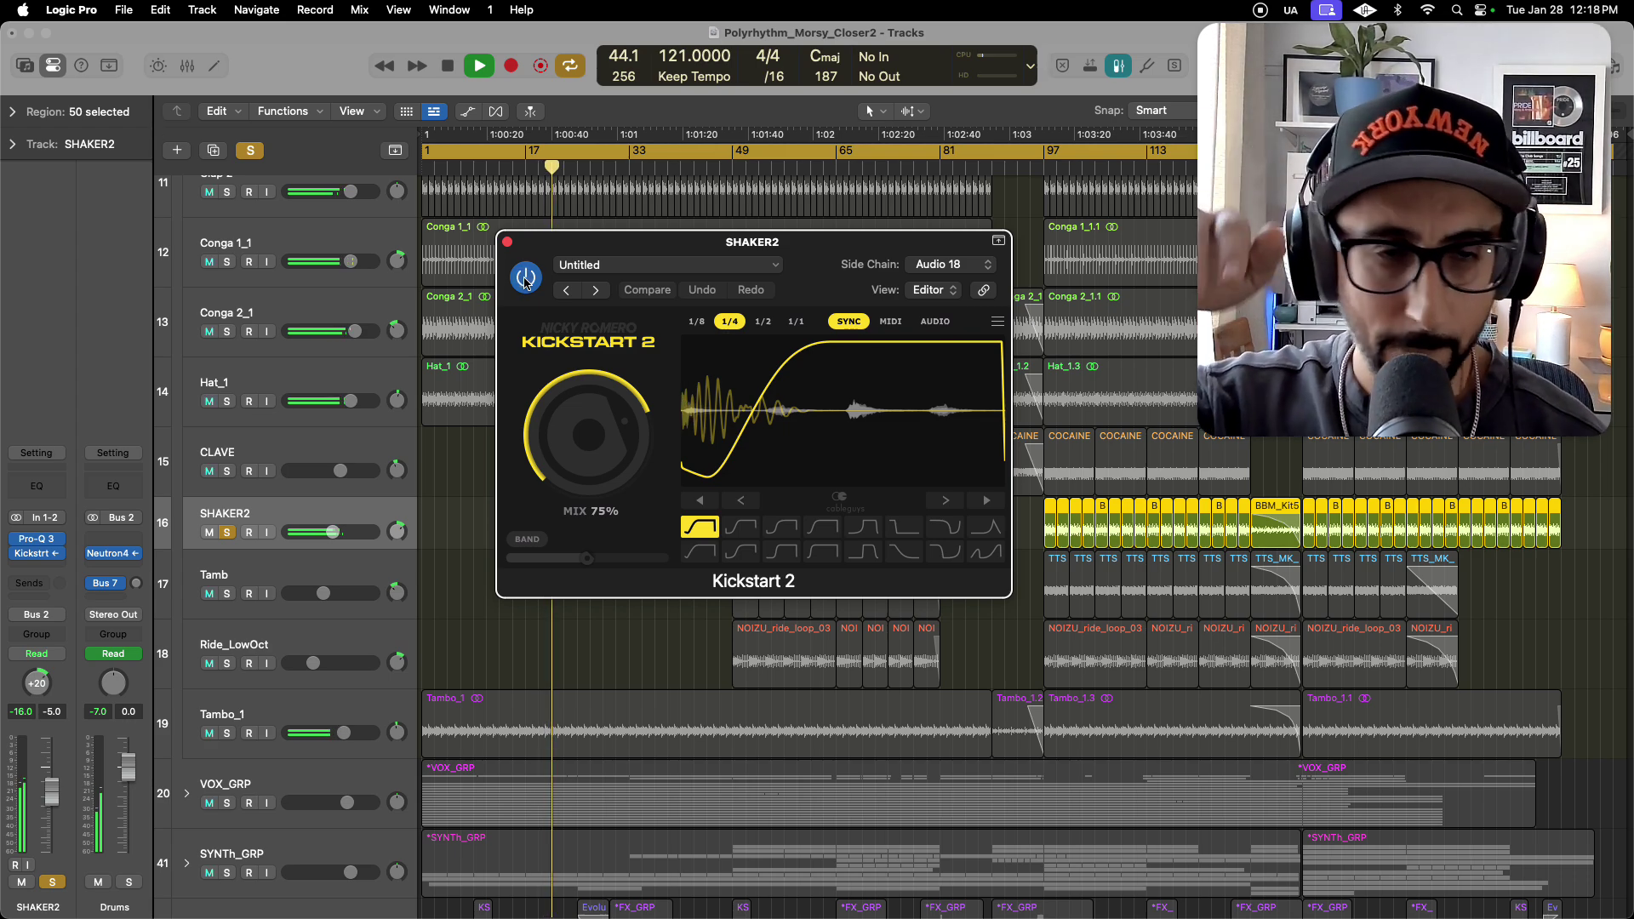
key(space)
click(224, 532)
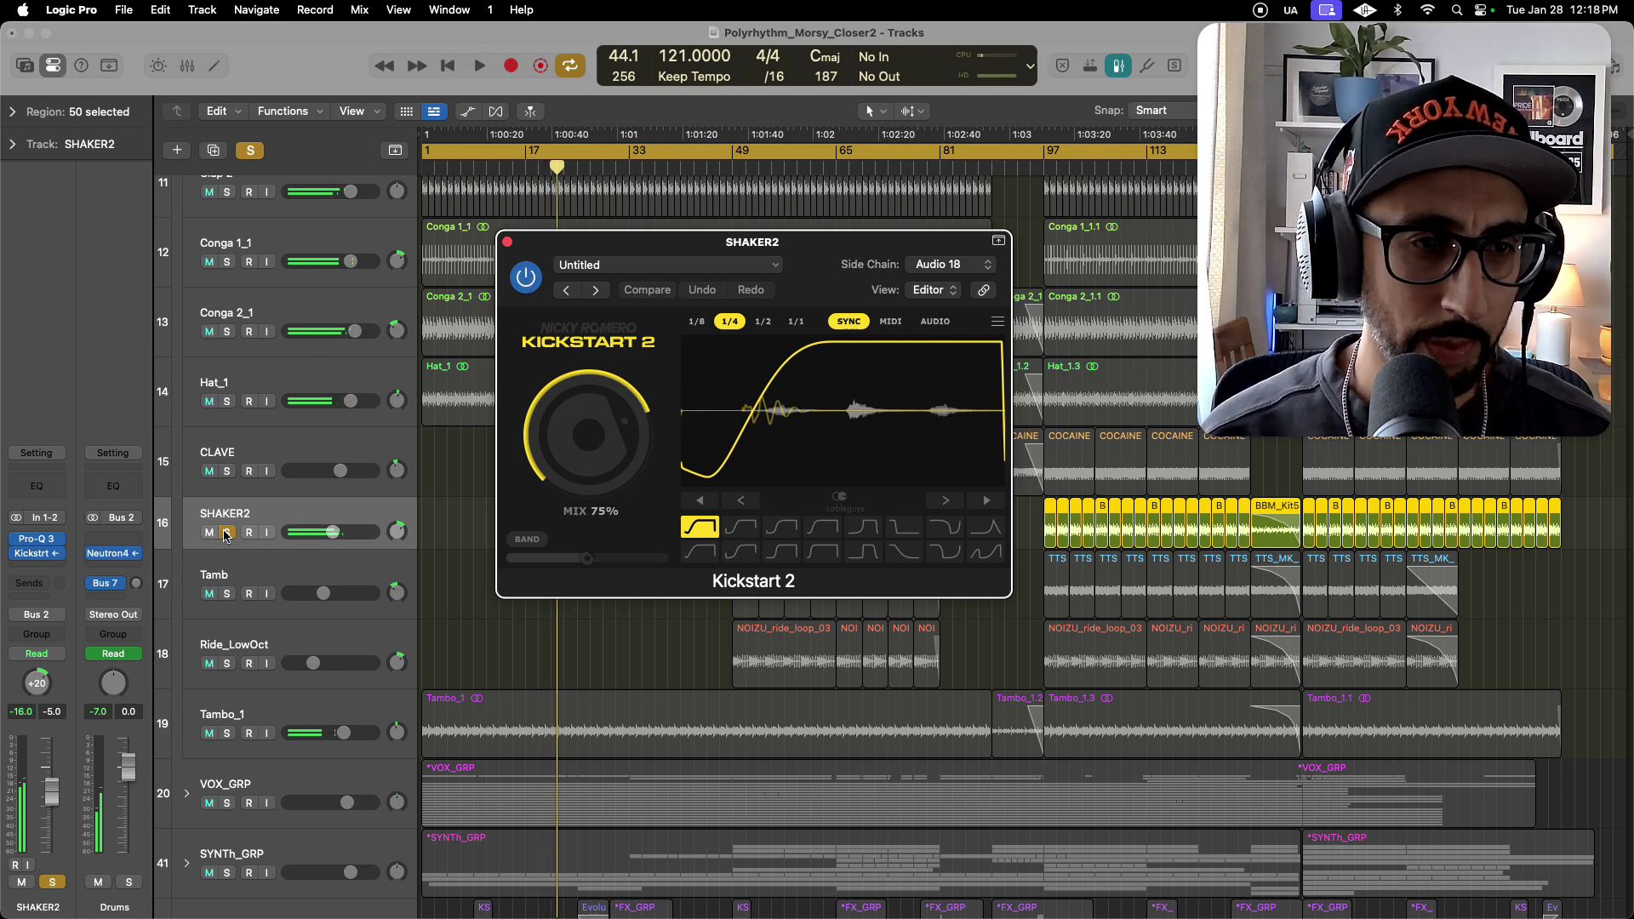
Close SHAKER2's Kickstart 2 settings and collapse the Drums stack.
click(507, 244)
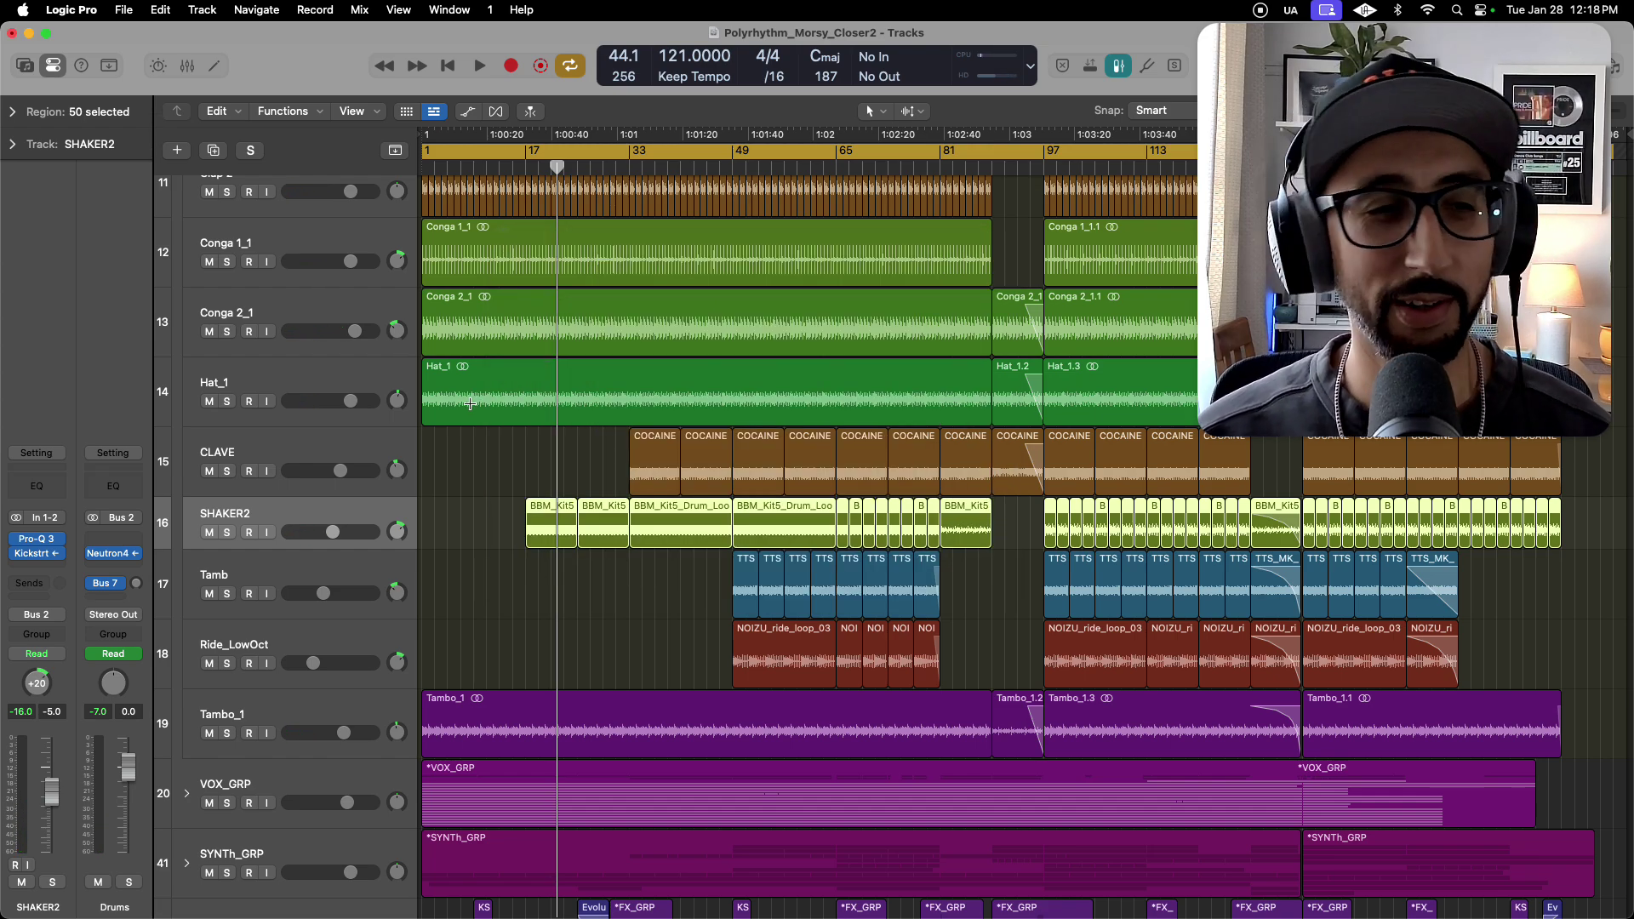
scroll(221, 341, up, 5)
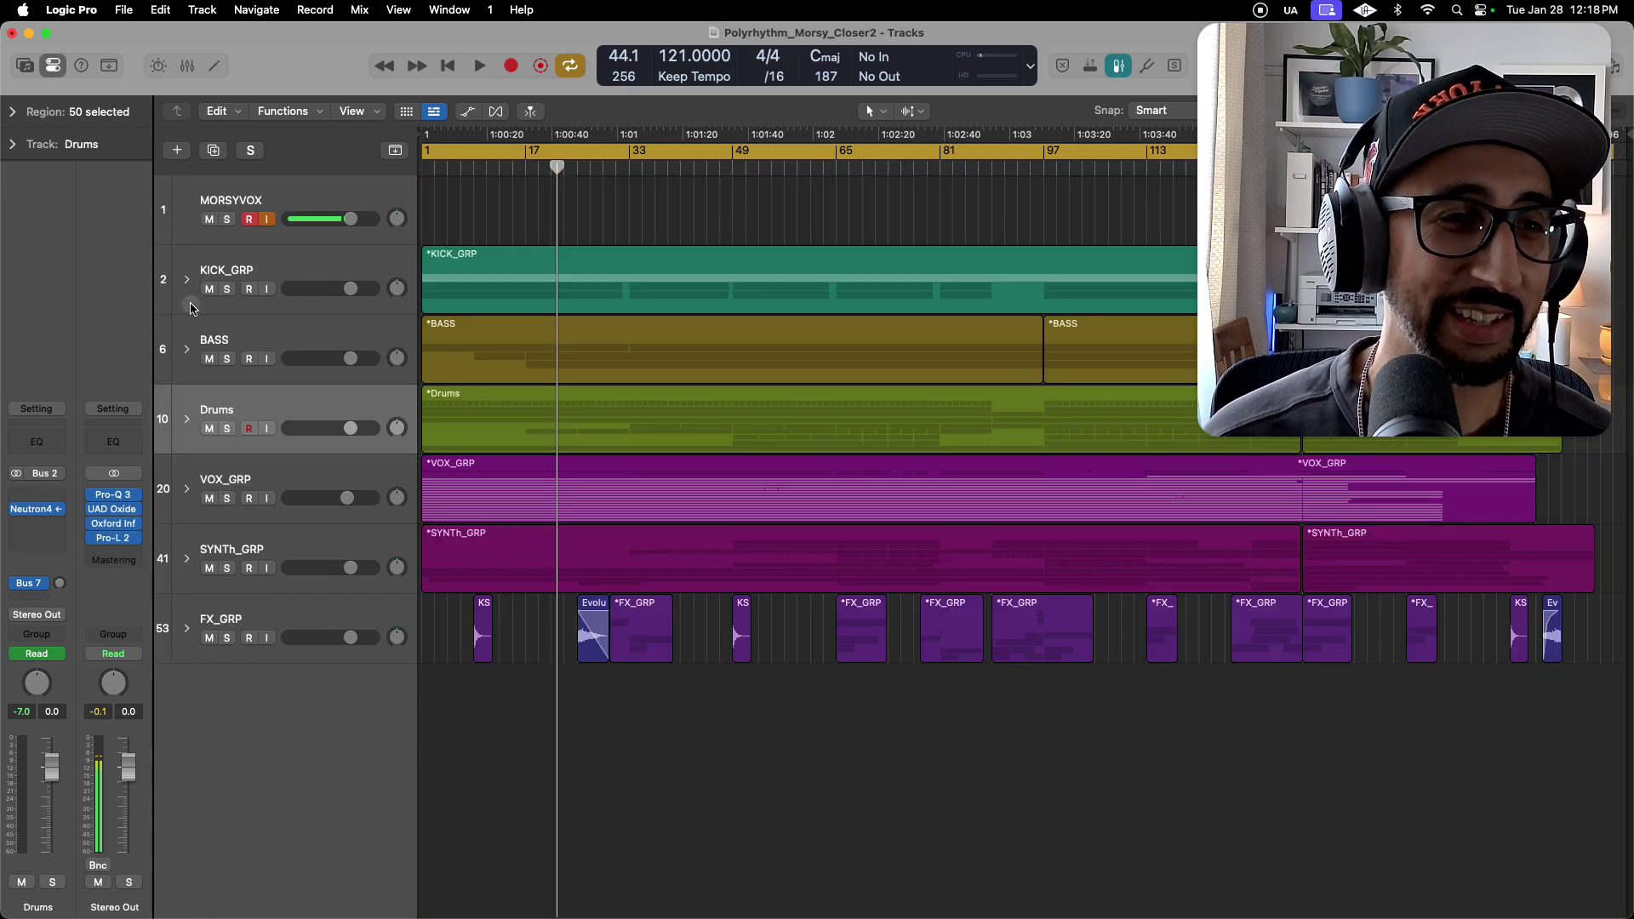
click(187, 311)
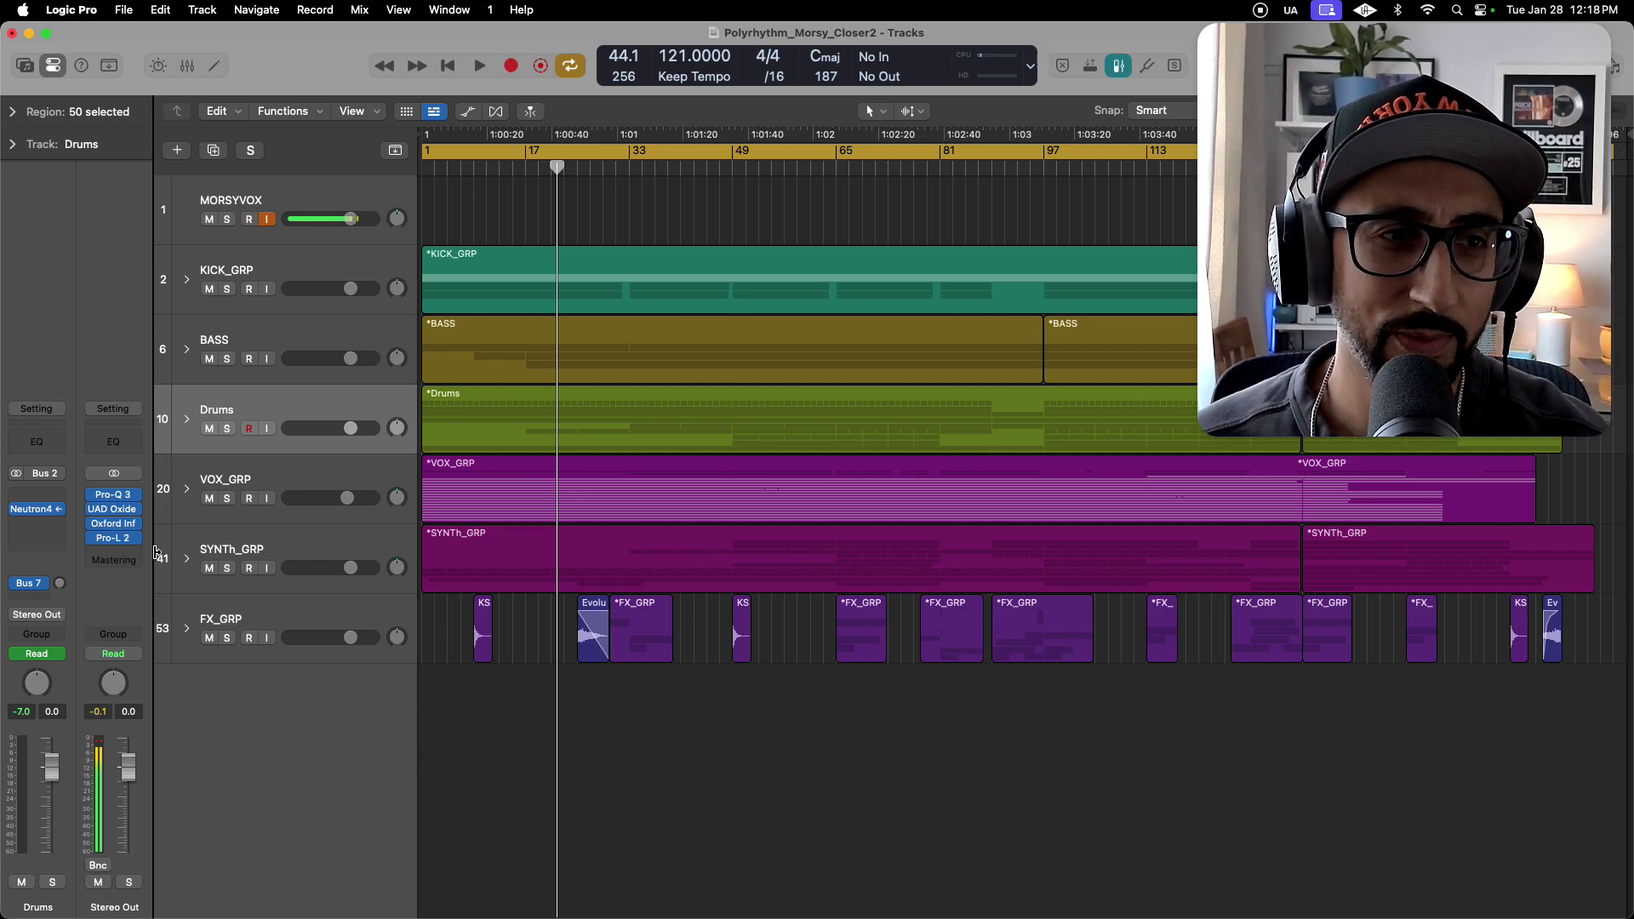
Expand the Drums stack to look over its tracks and collapse it again.
mouse_move(21, 509)
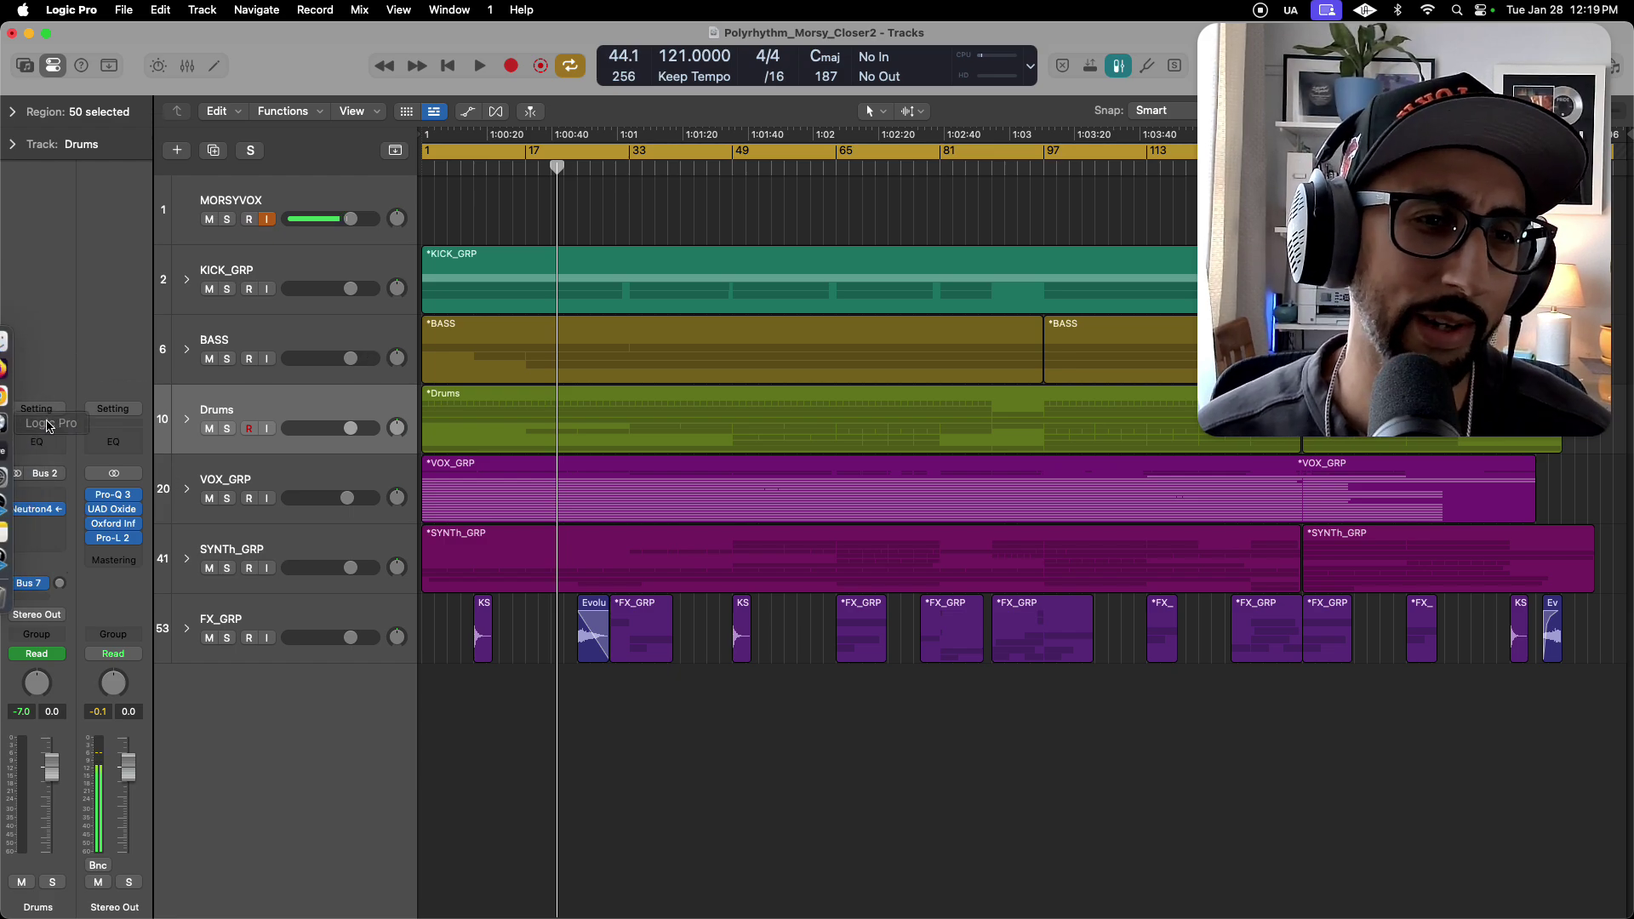
click(187, 420)
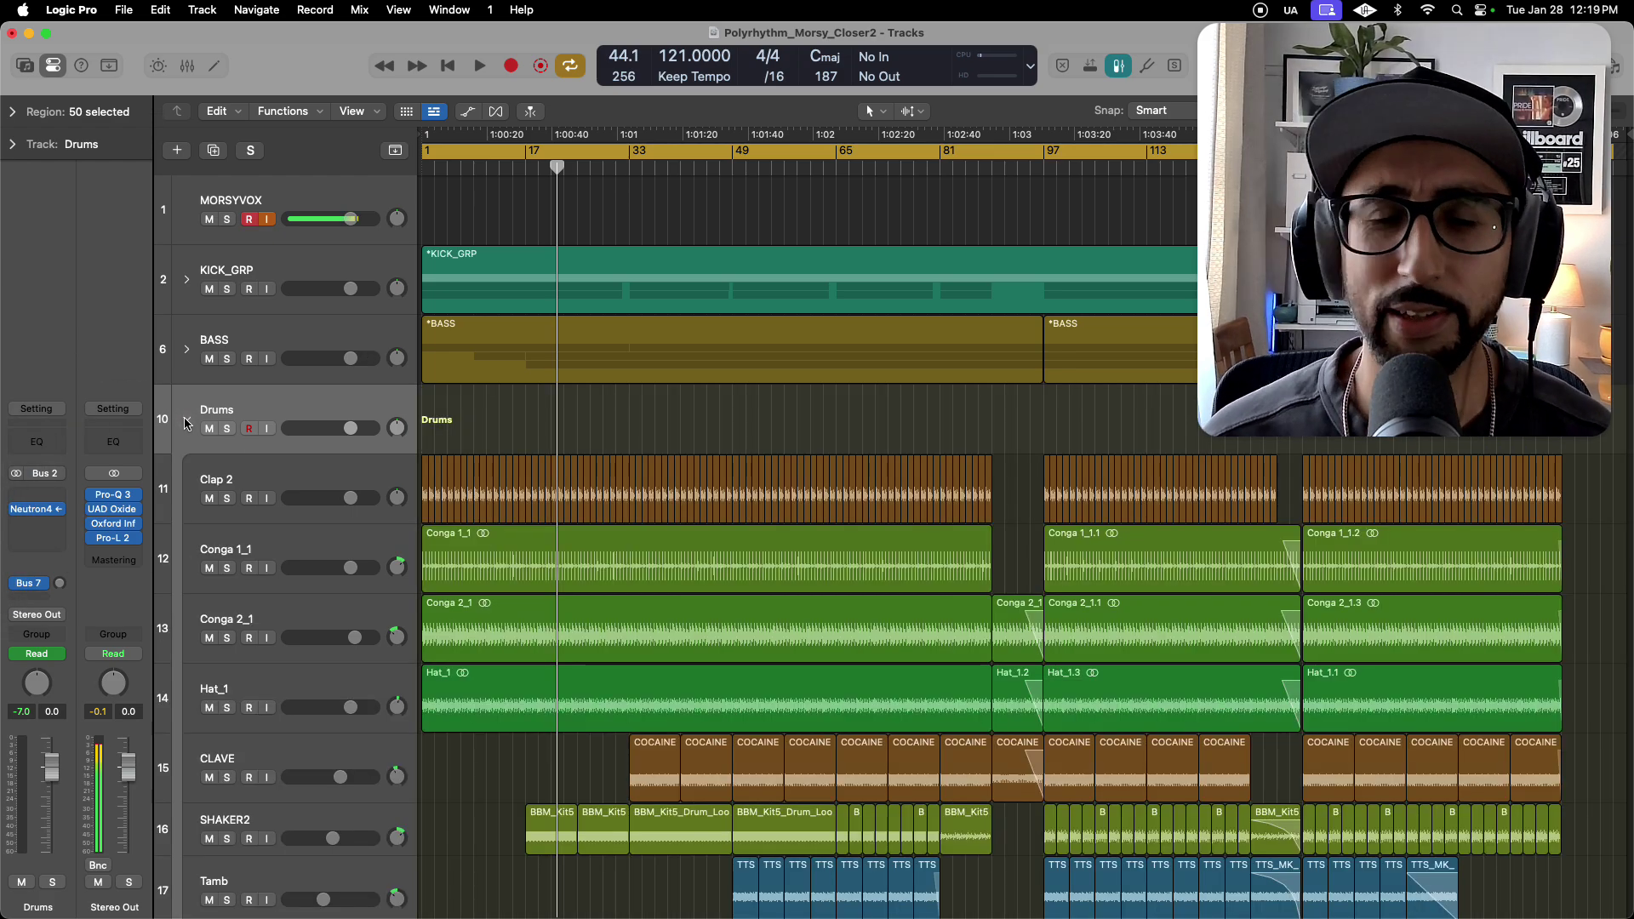
click(186, 421)
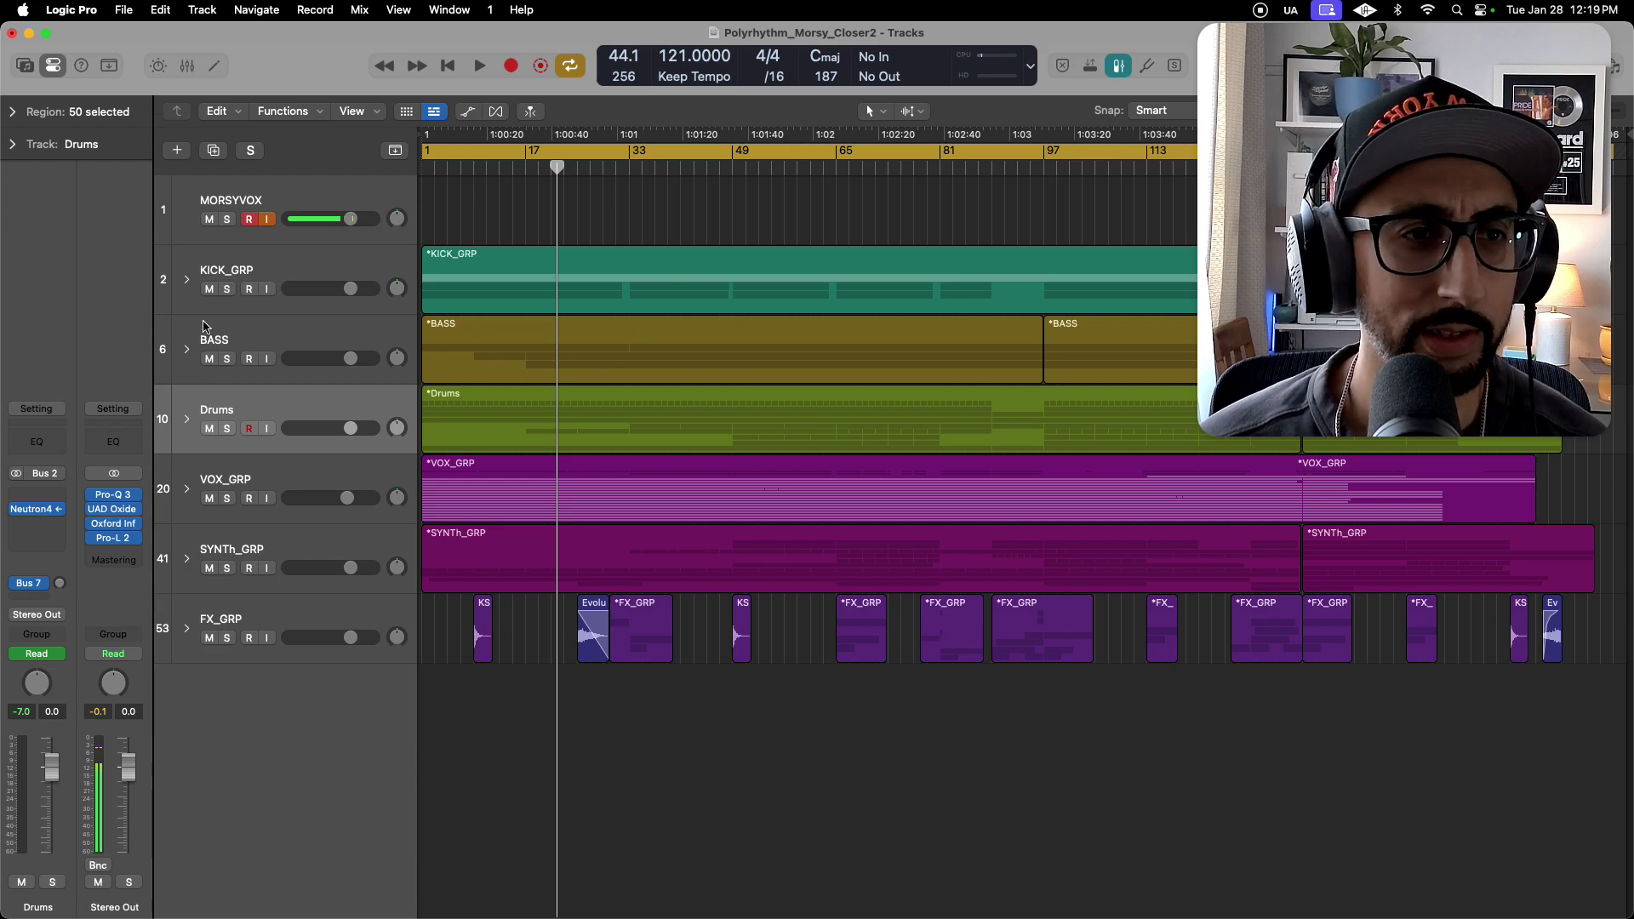
Expand the BASS stack and play the song from the start of the Arp_1.1 region at bar 33.
click(187, 345)
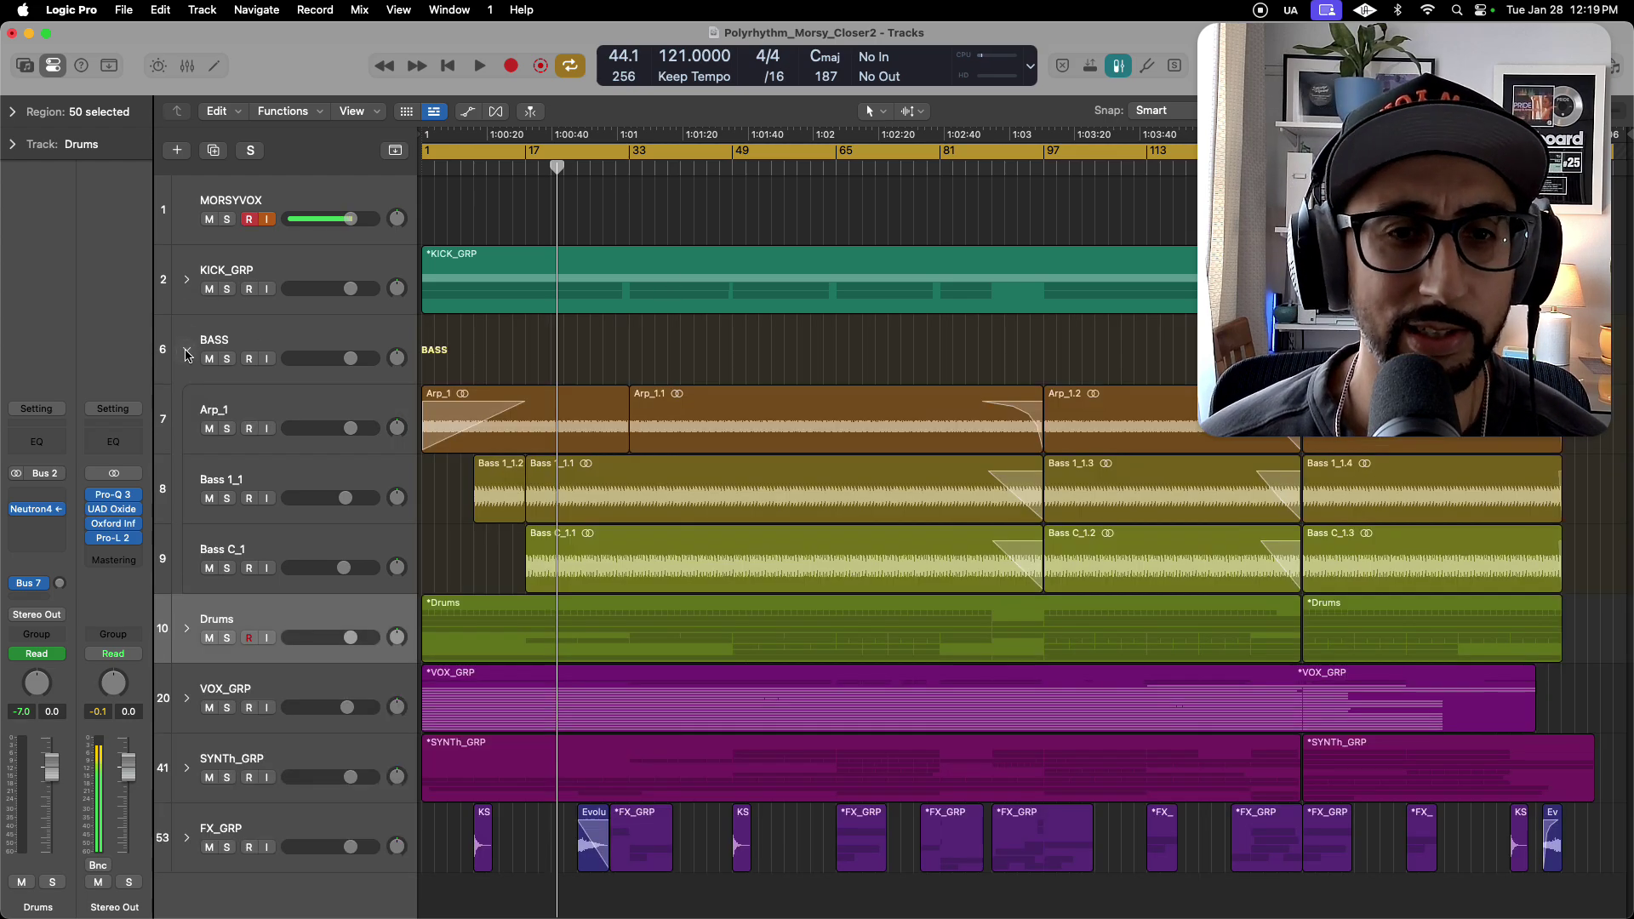
click(687, 400)
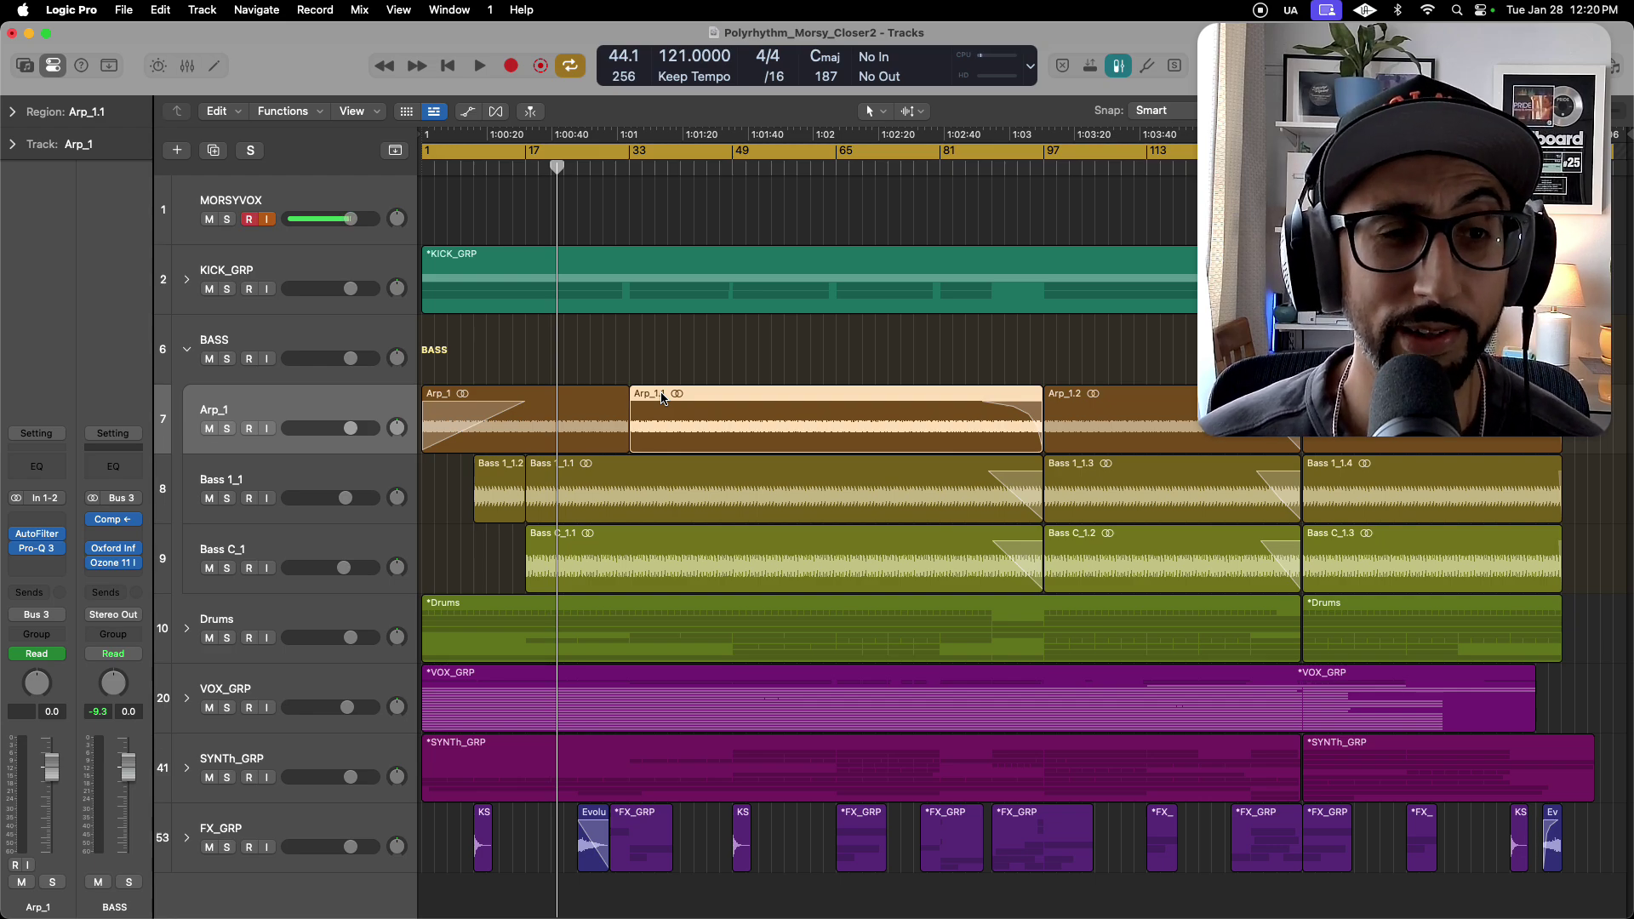
key(shift+Return)
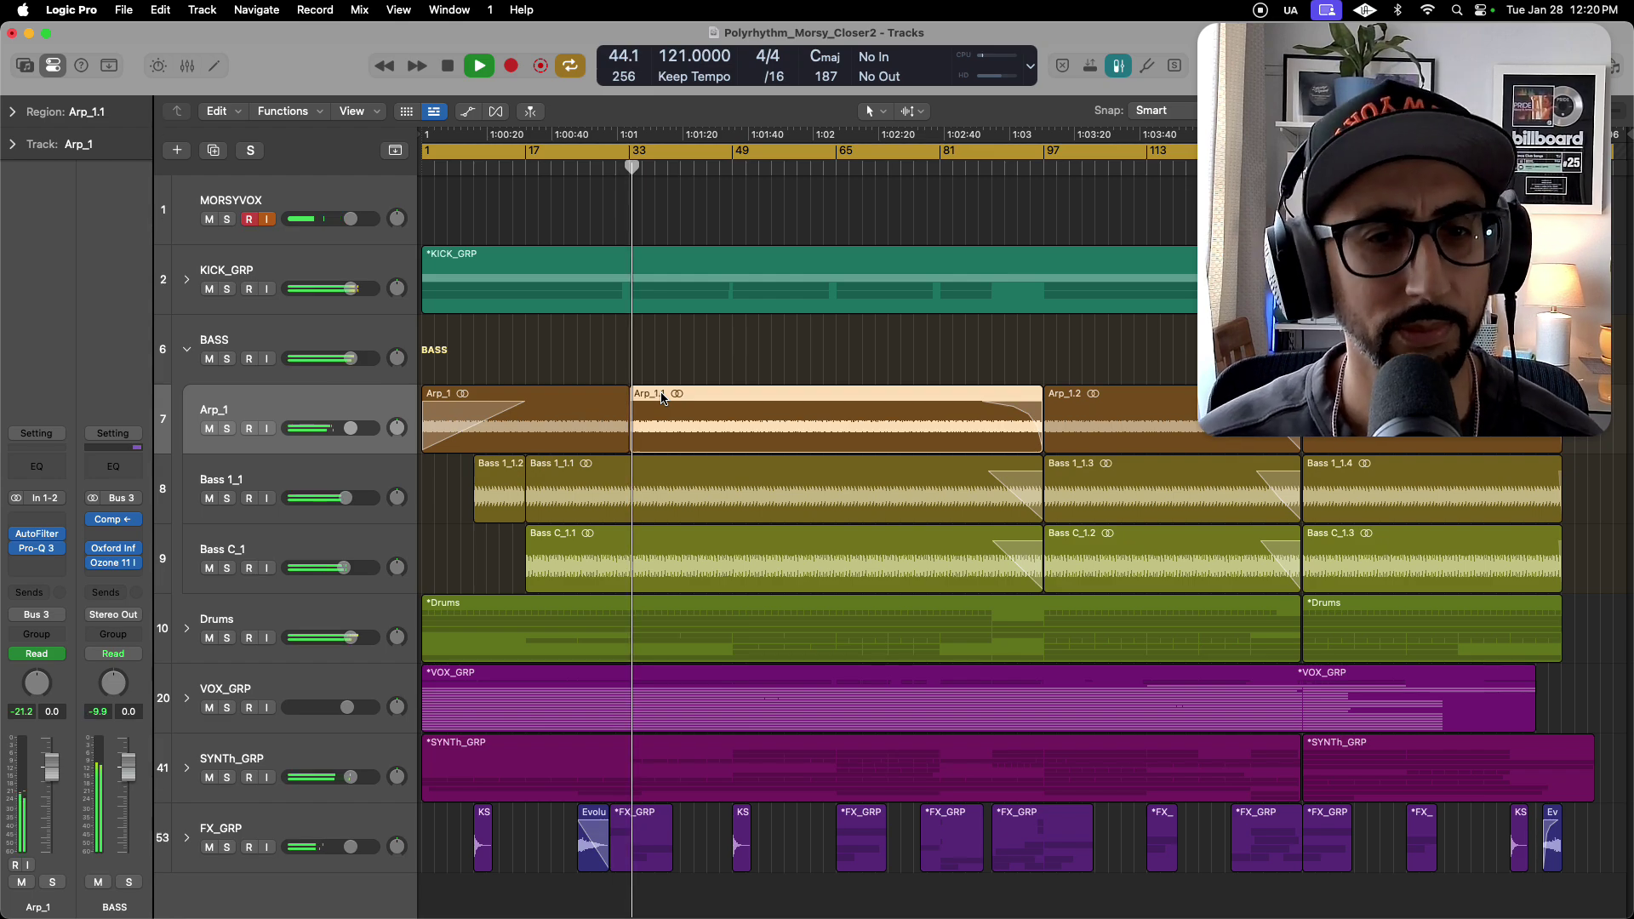
scroll(791, 444, down, 2)
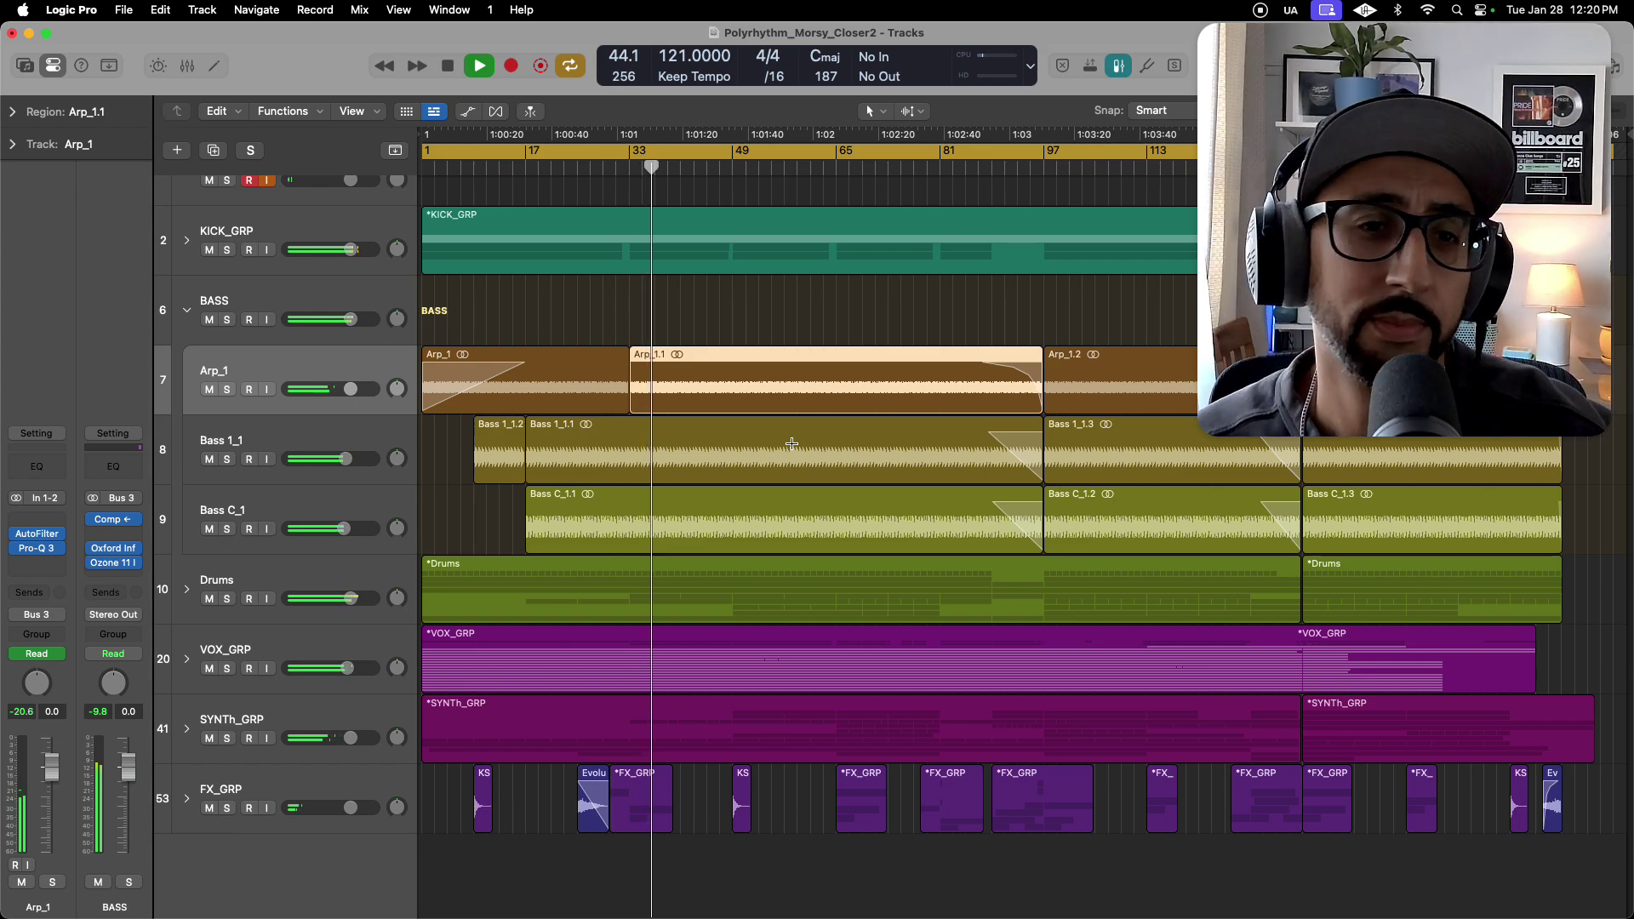
scroll(613, 405, down, 1)
scroll(613, 406, up, 1)
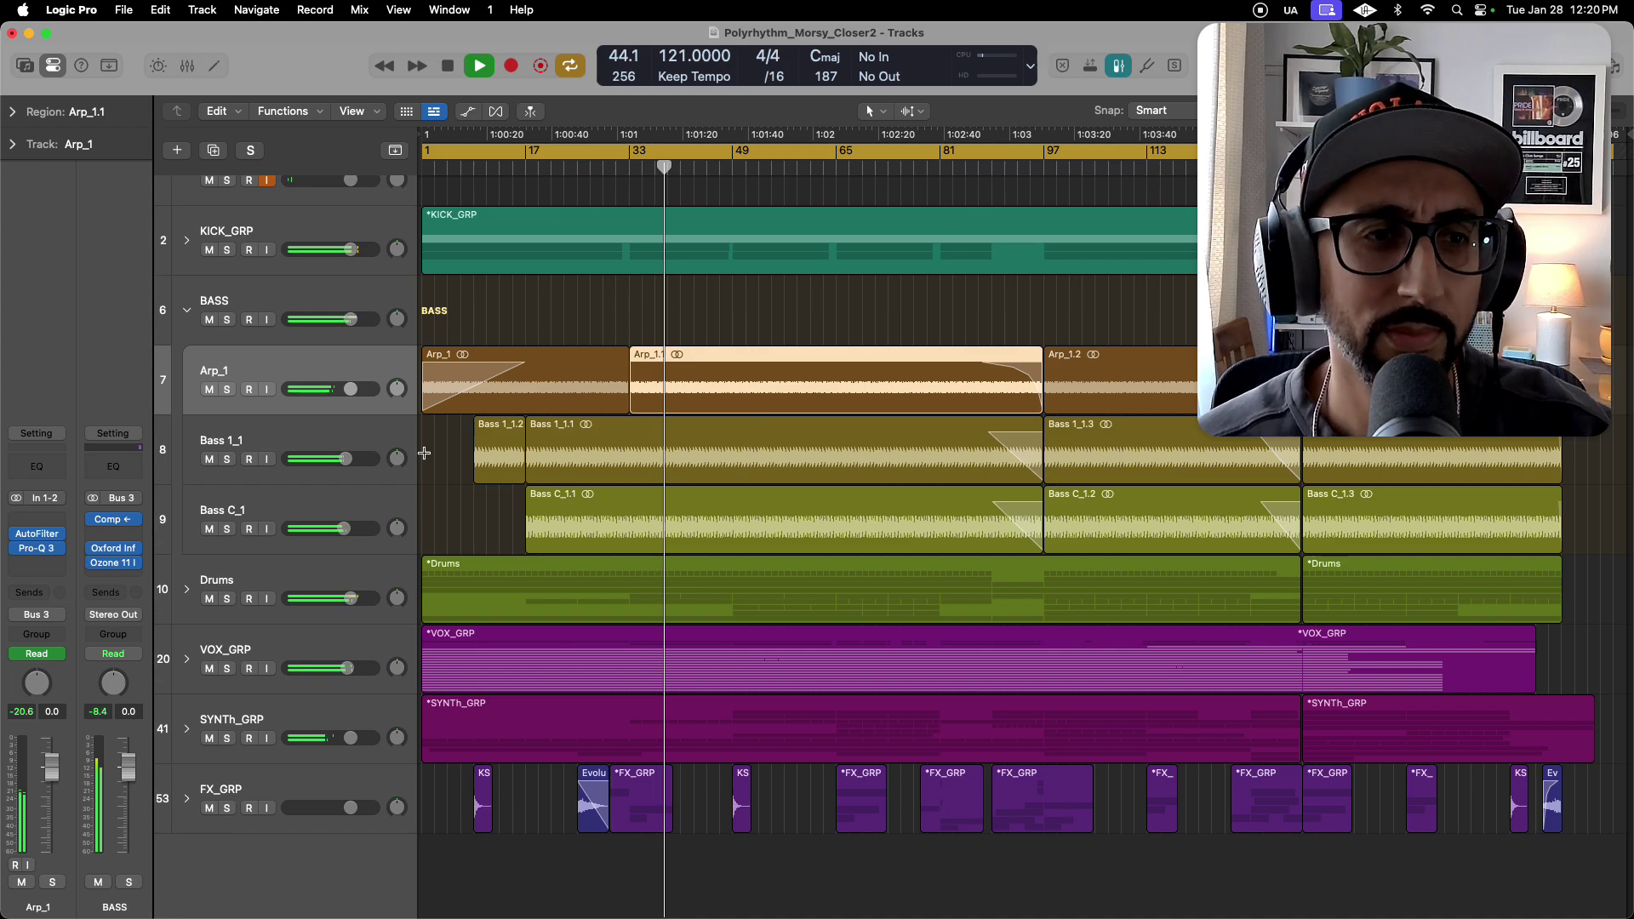
Expand the SYNTh_GRP stack and select the POLY_RTRM_CLOSER_ PIANO track.
click(187, 729)
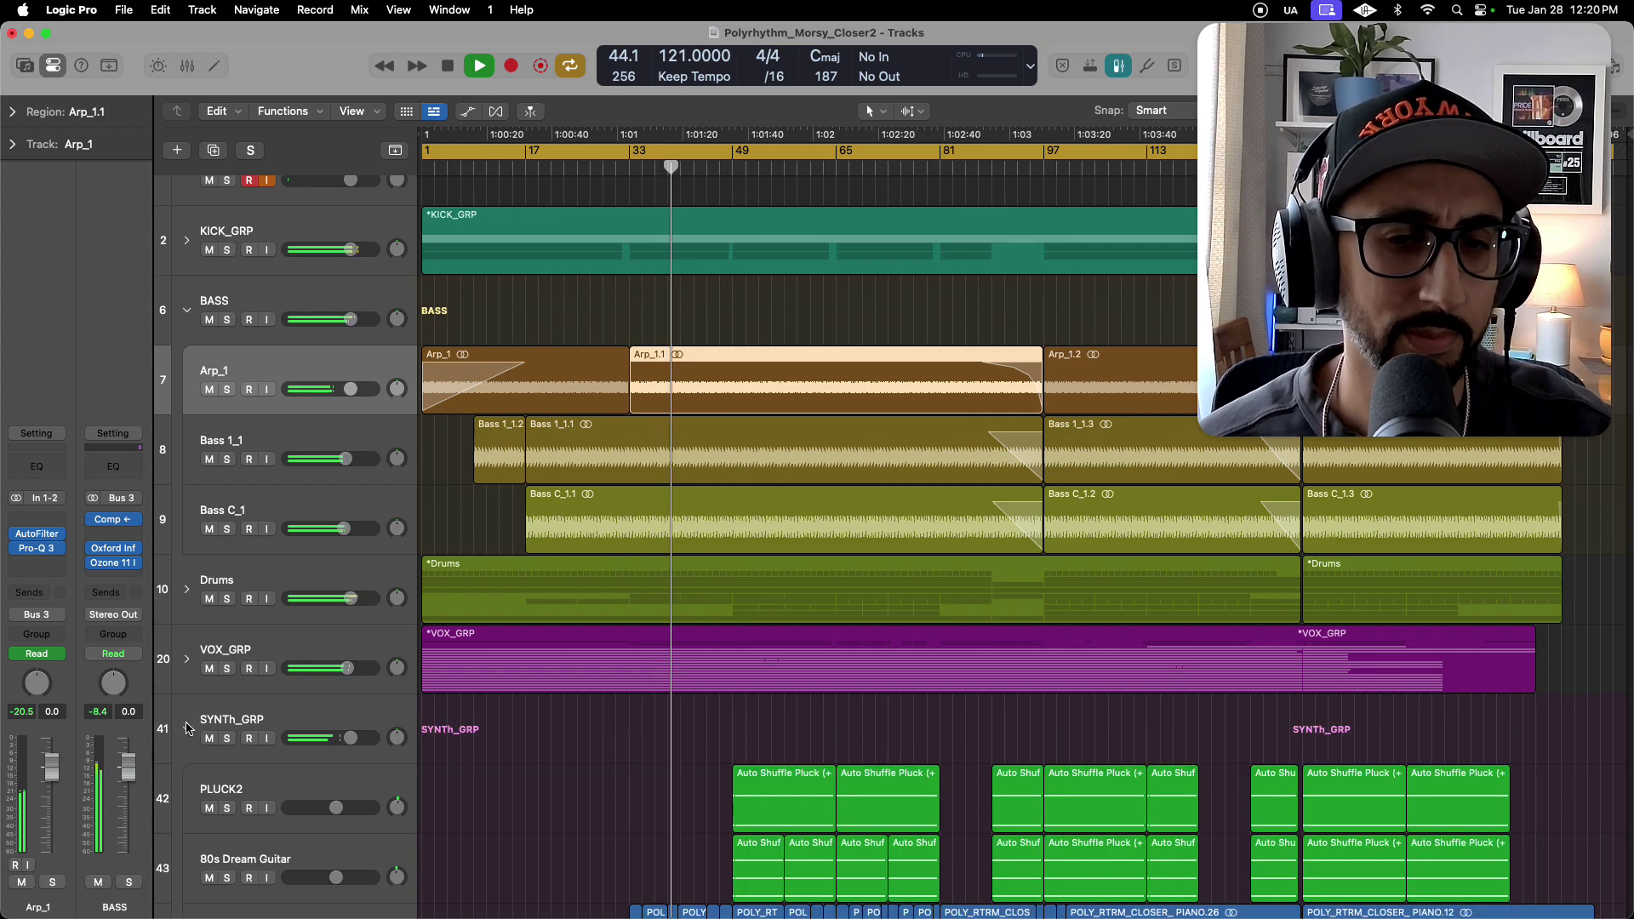
scroll(188, 728, down, 5)
scroll(188, 728, down, 4)
click(300, 487)
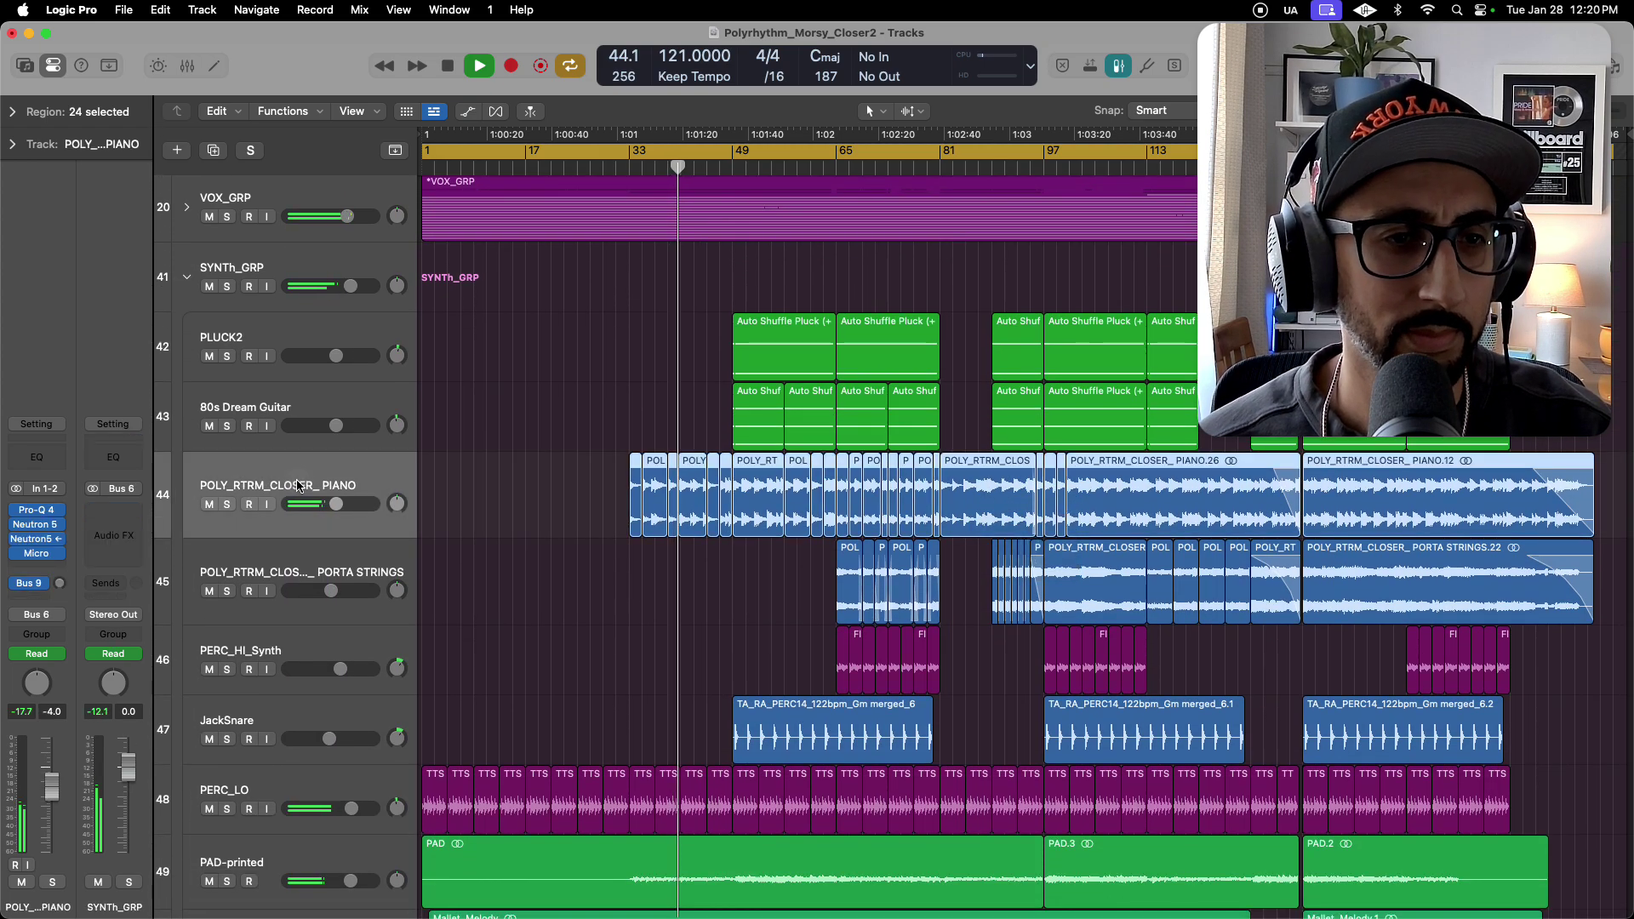
Raise the high band near 10 kHz slightly in the piano track's Pro-Q 4 and close the plug-in settings.
click(37, 509)
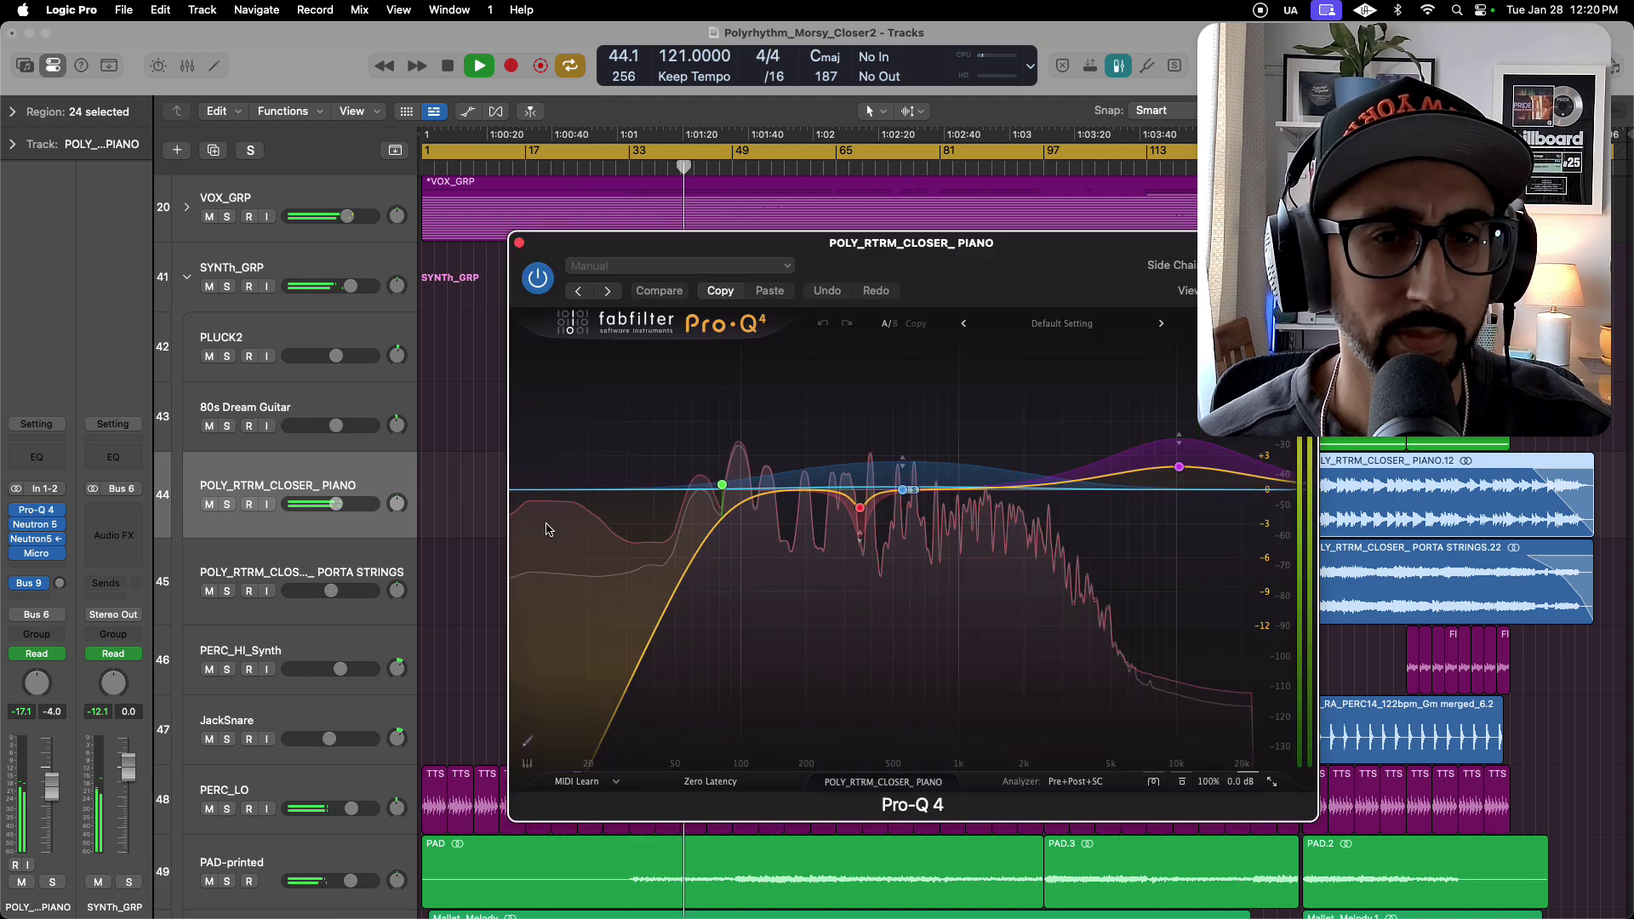
drag(1037, 285, 790, 308)
drag(931, 490, 928, 482)
click(37, 510)
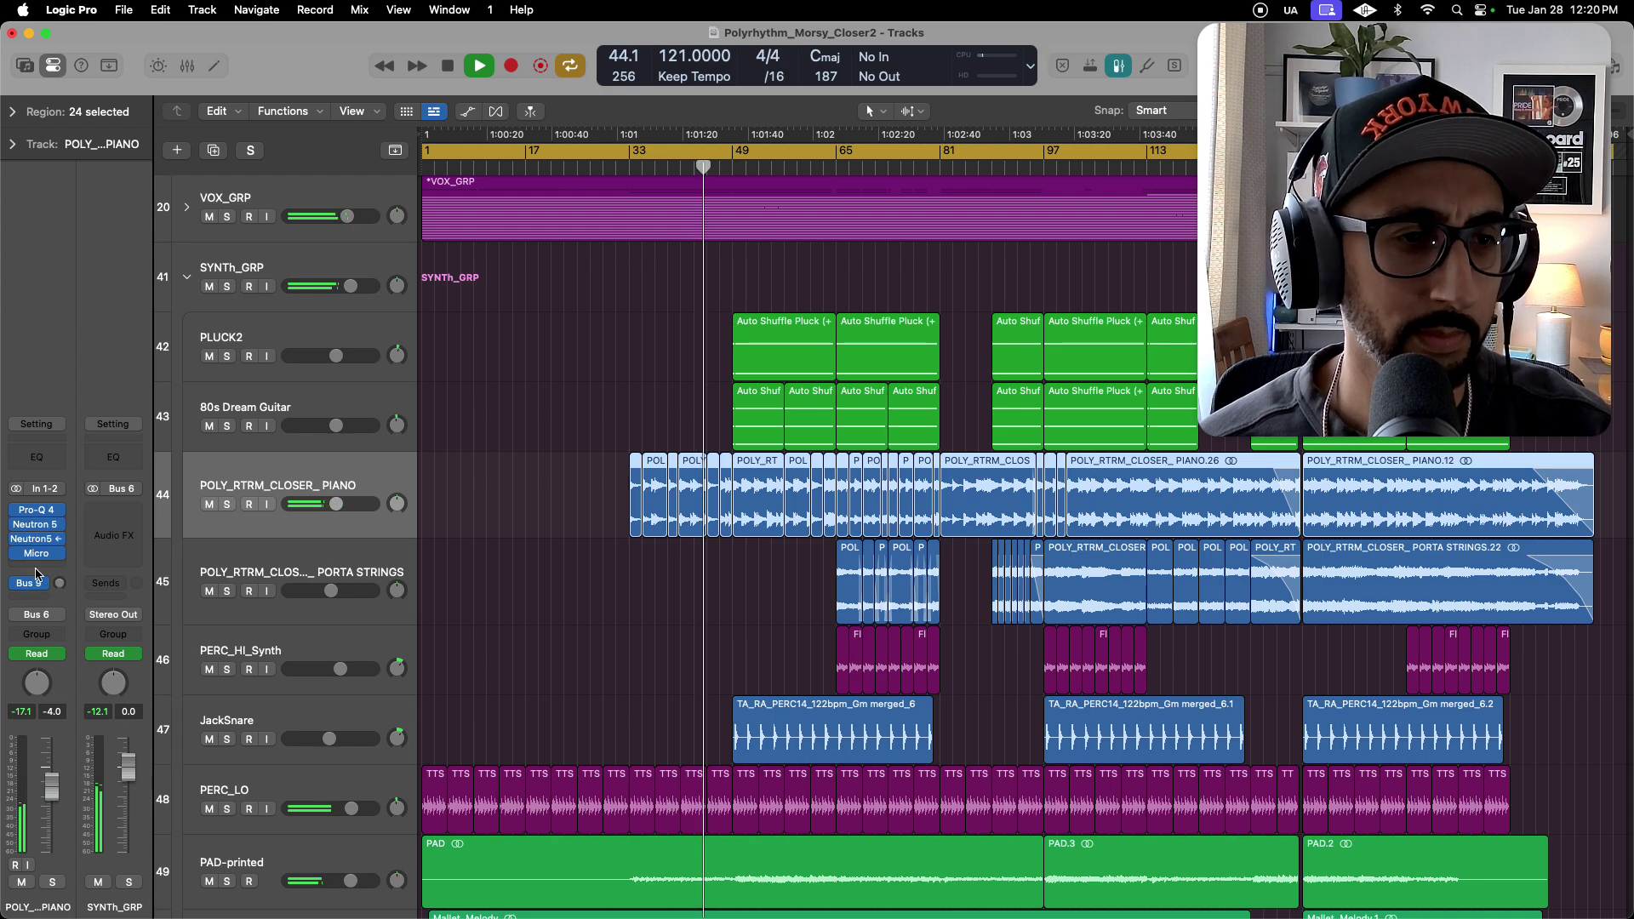
Add a stereo Vintage Tube EQ after the existing effects on the piano track.
click(37, 568)
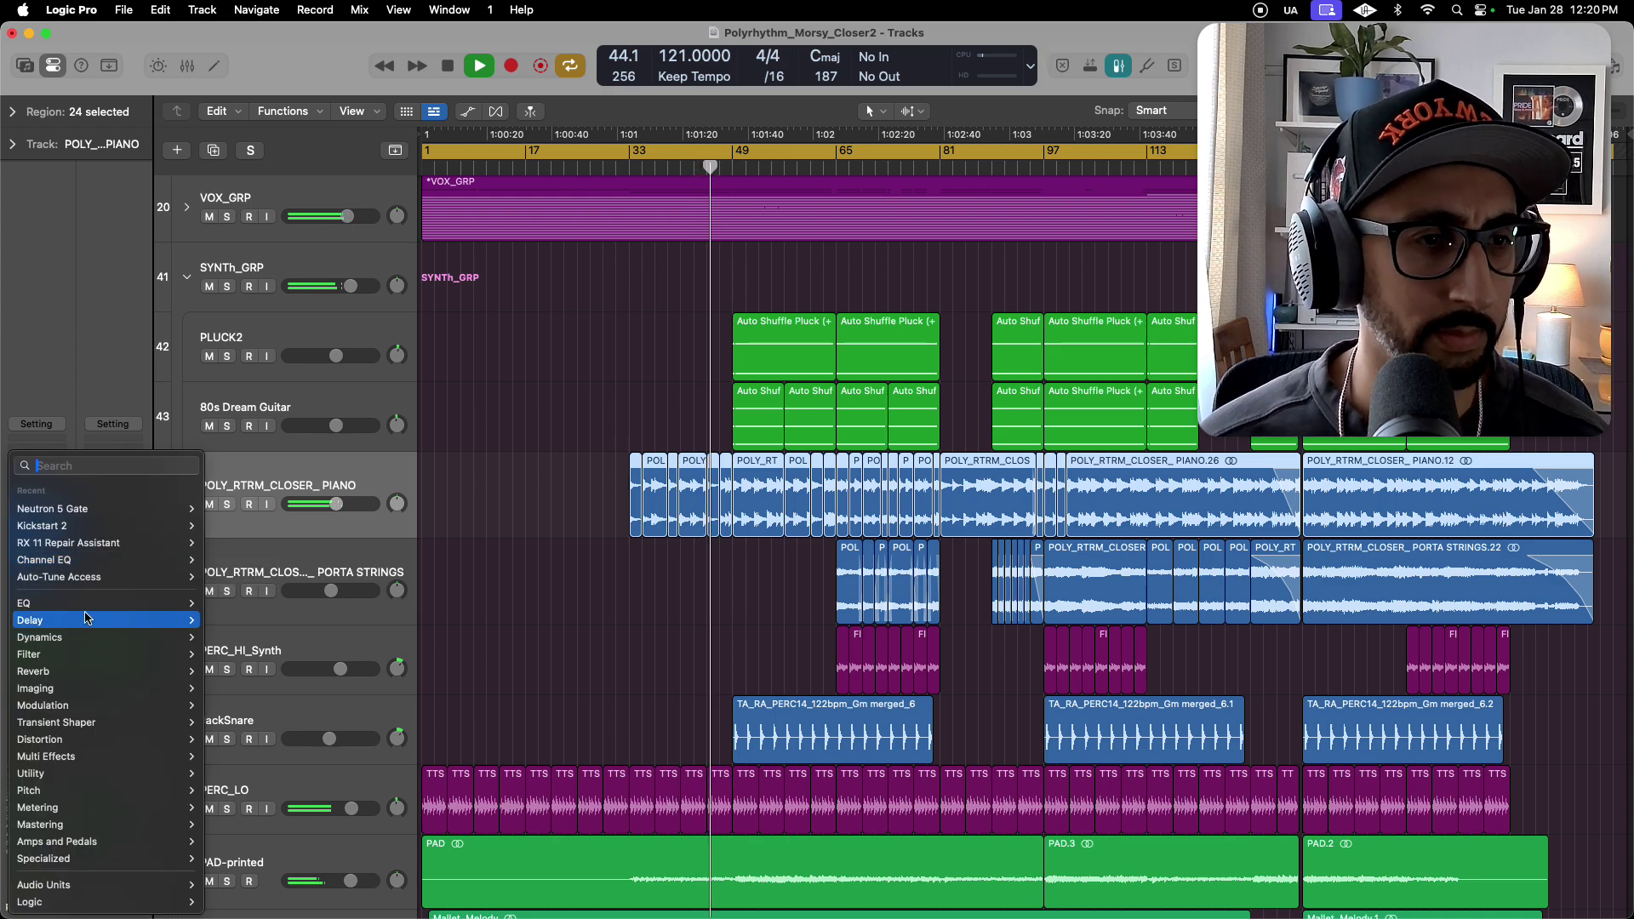
mouse_move(135, 612)
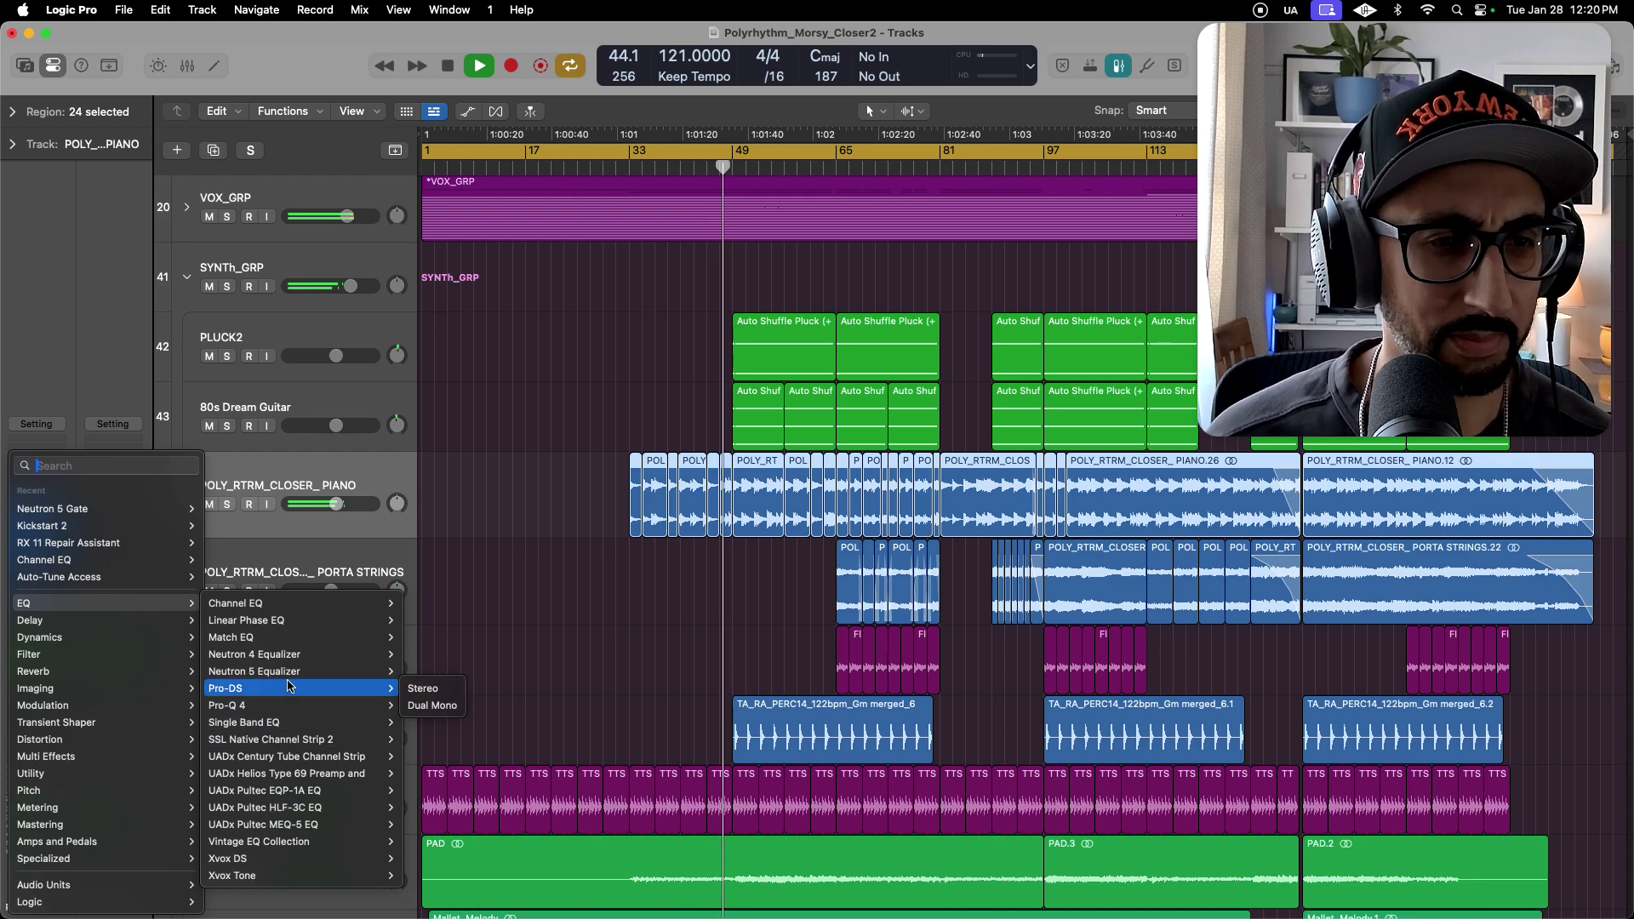
mouse_move(255, 841)
mouse_move(464, 875)
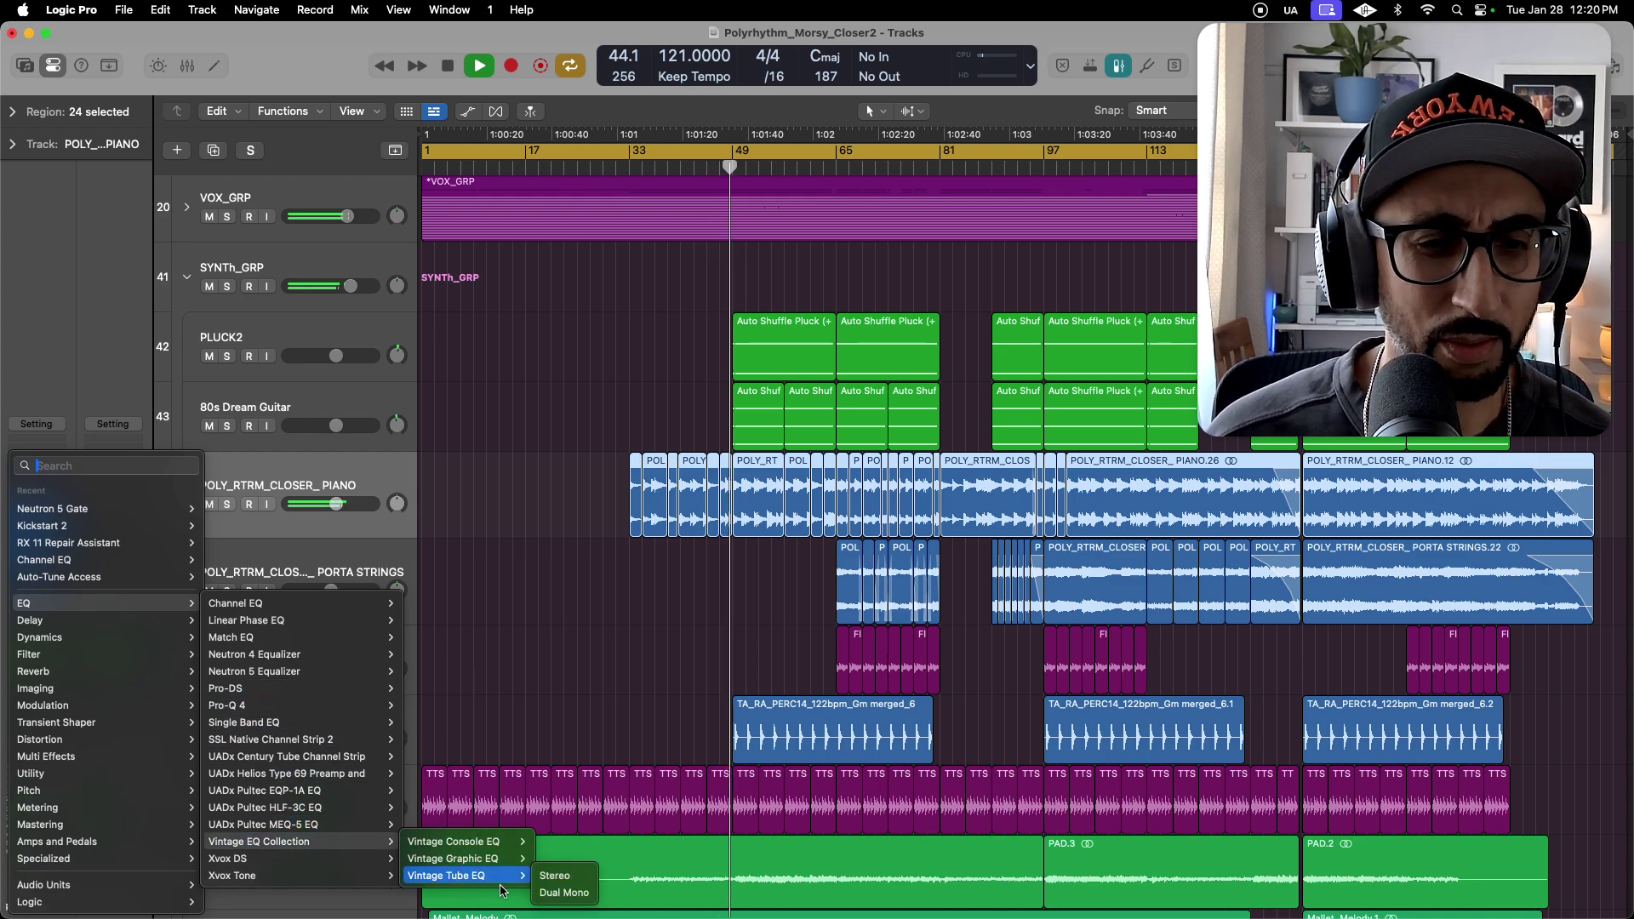
click(552, 883)
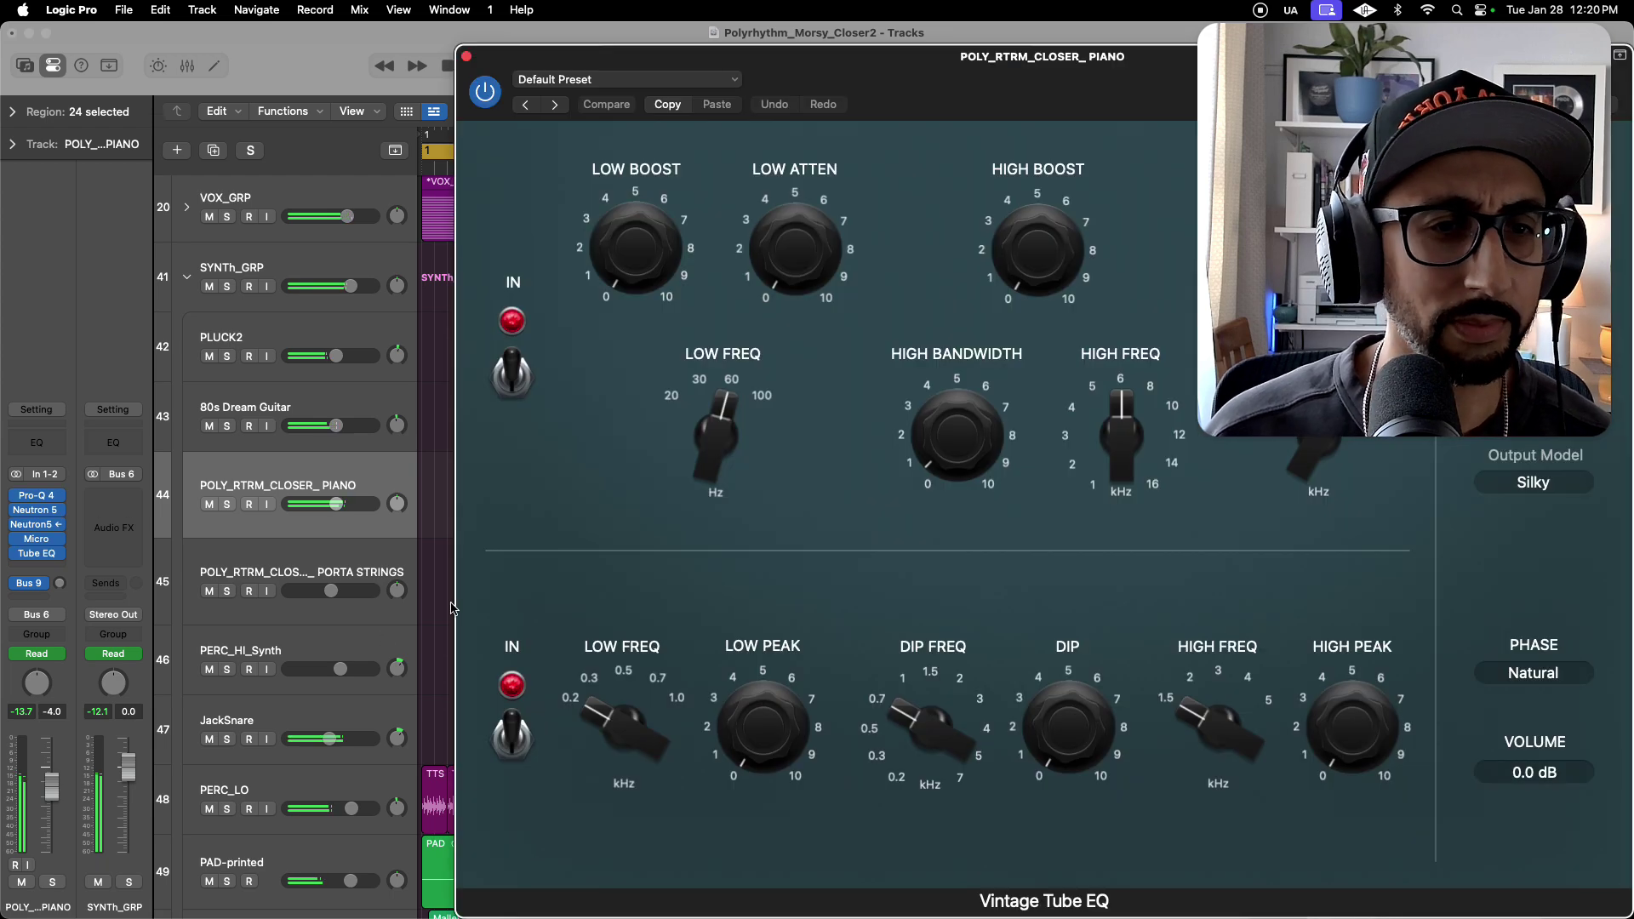
Set the Vintage Tube EQ's High Freq between 10 and 12 kHz and its High Boost to about 2.5.
drag(1045, 91, 730, 102)
drag(813, 438, 829, 410)
drag(734, 269, 726, 191)
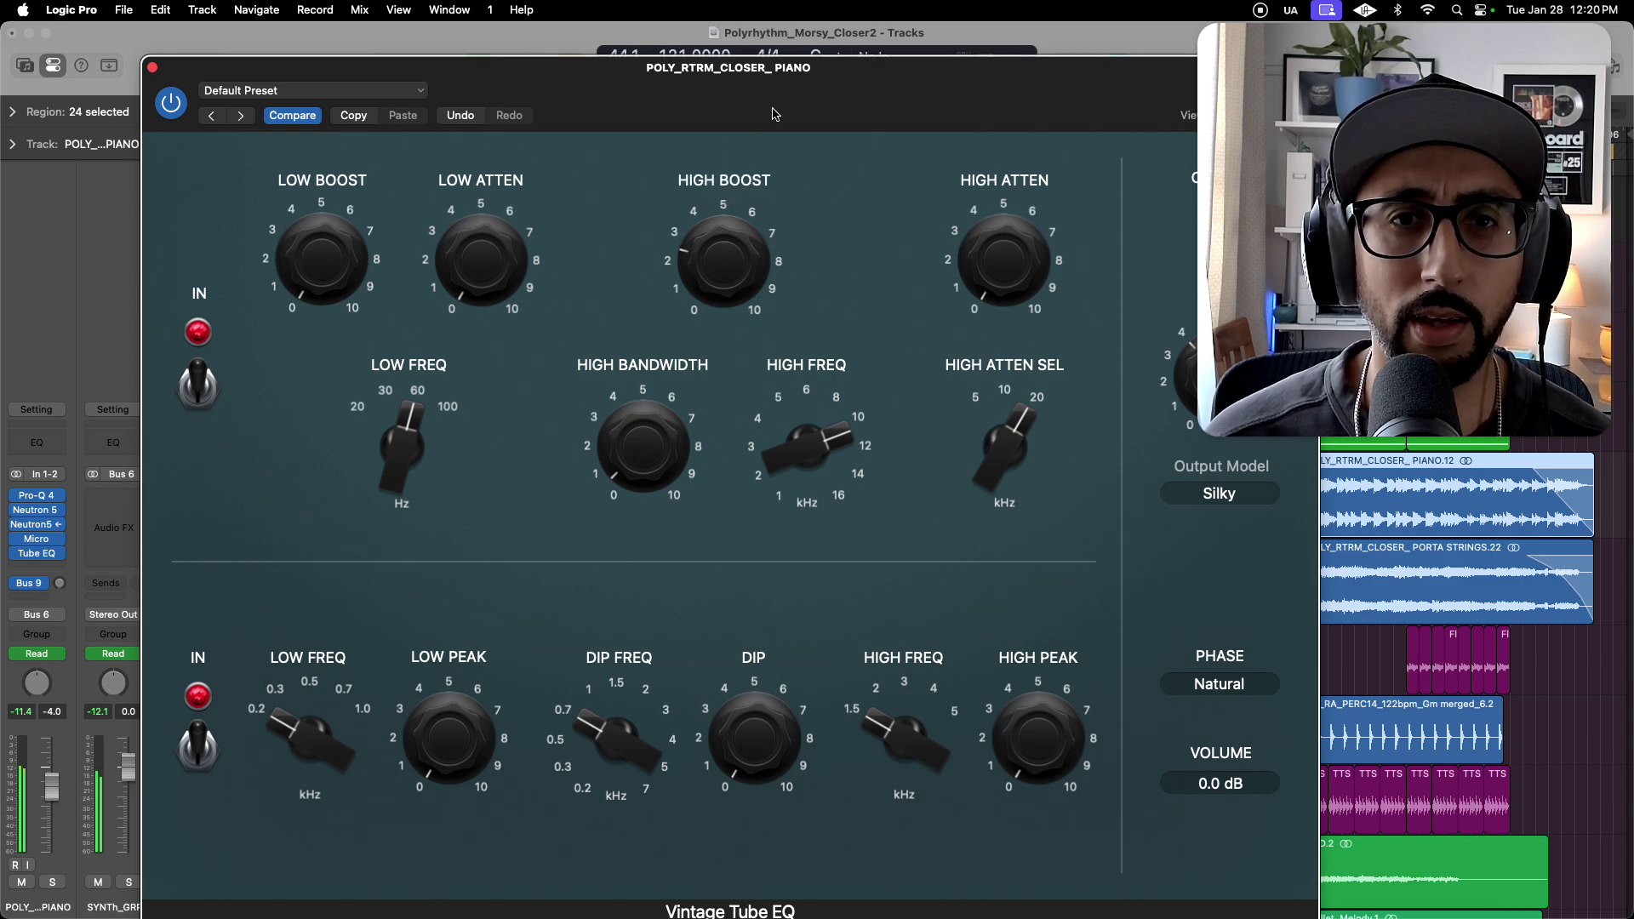
mouse_move(784, 466)
mouse_down()
mouse_move(792, 487)
mouse_move(788, 449)
mouse_move(787, 470)
mouse_up()
mouse_move(726, 288)
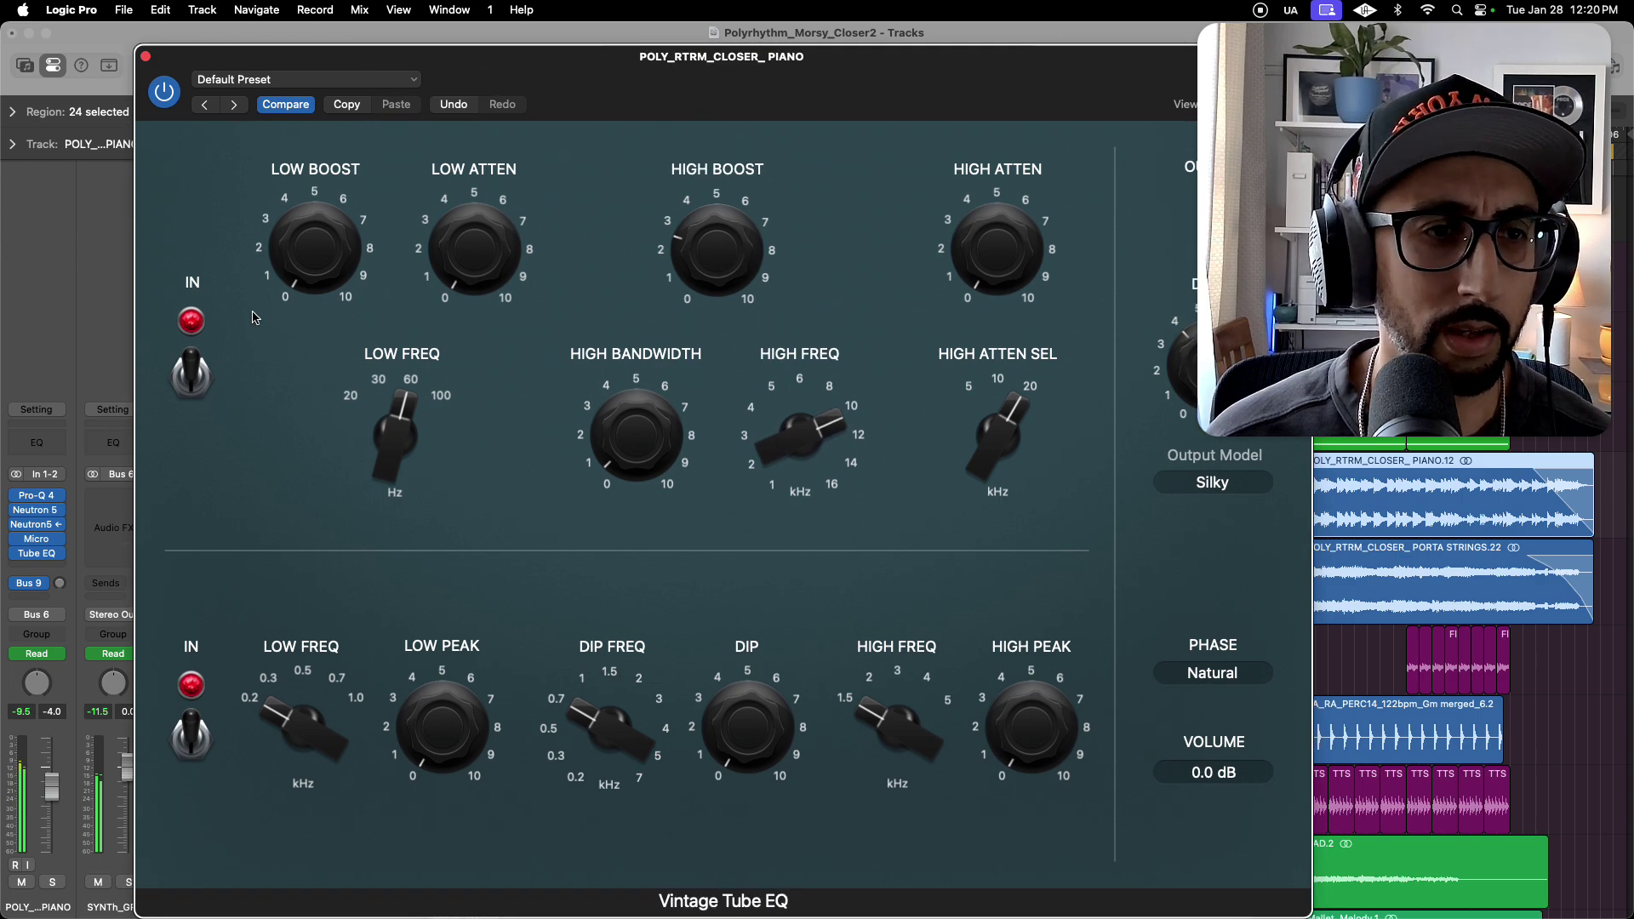
Compare the Vintage Tube EQ's upper section switched off and on, and raise its High Boost to 3.0.
click(192, 375)
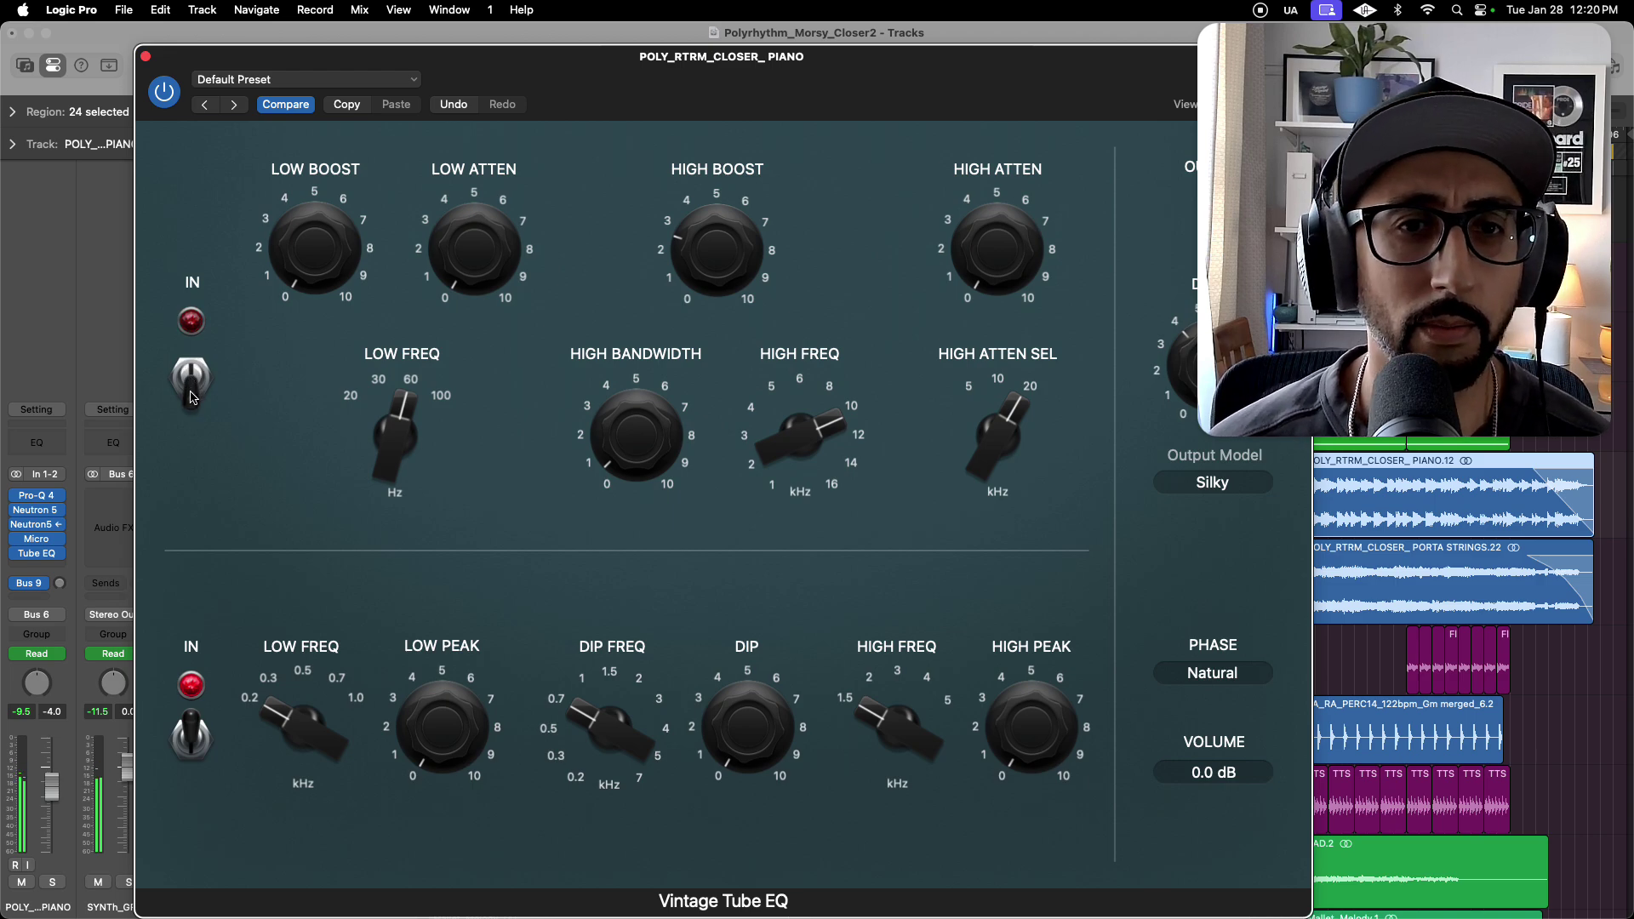
click(193, 396)
drag(729, 289, 714, 257)
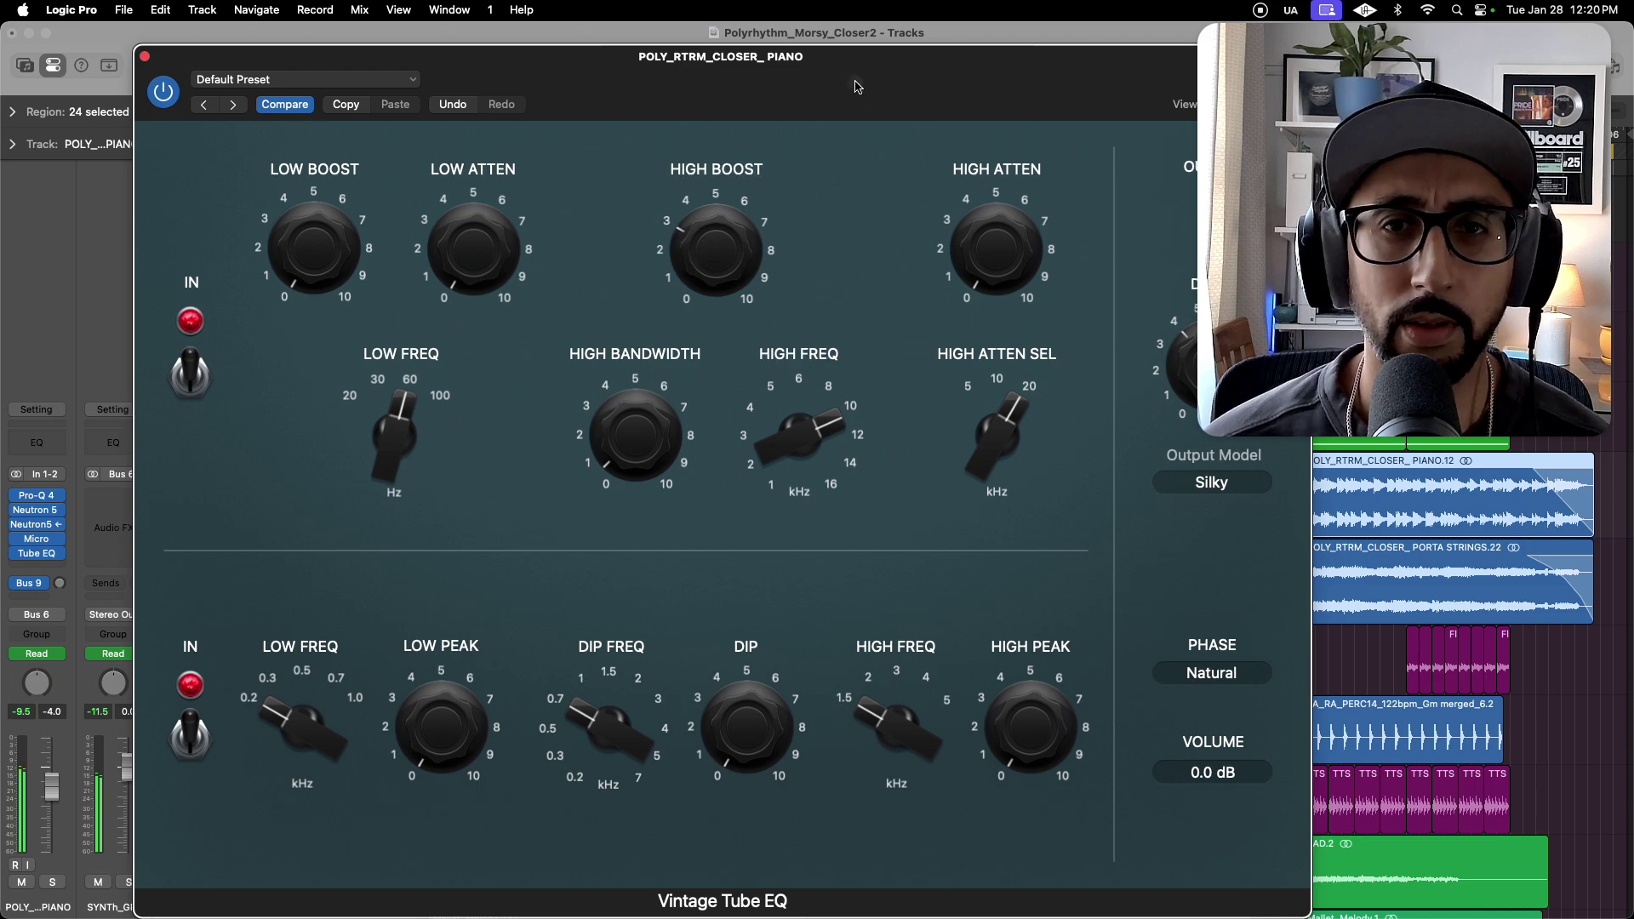
Set the Vintage Tube EQ's view scale to 100%, close its settings and stop playback.
drag(1011, 105, 878, 146)
click(1096, 148)
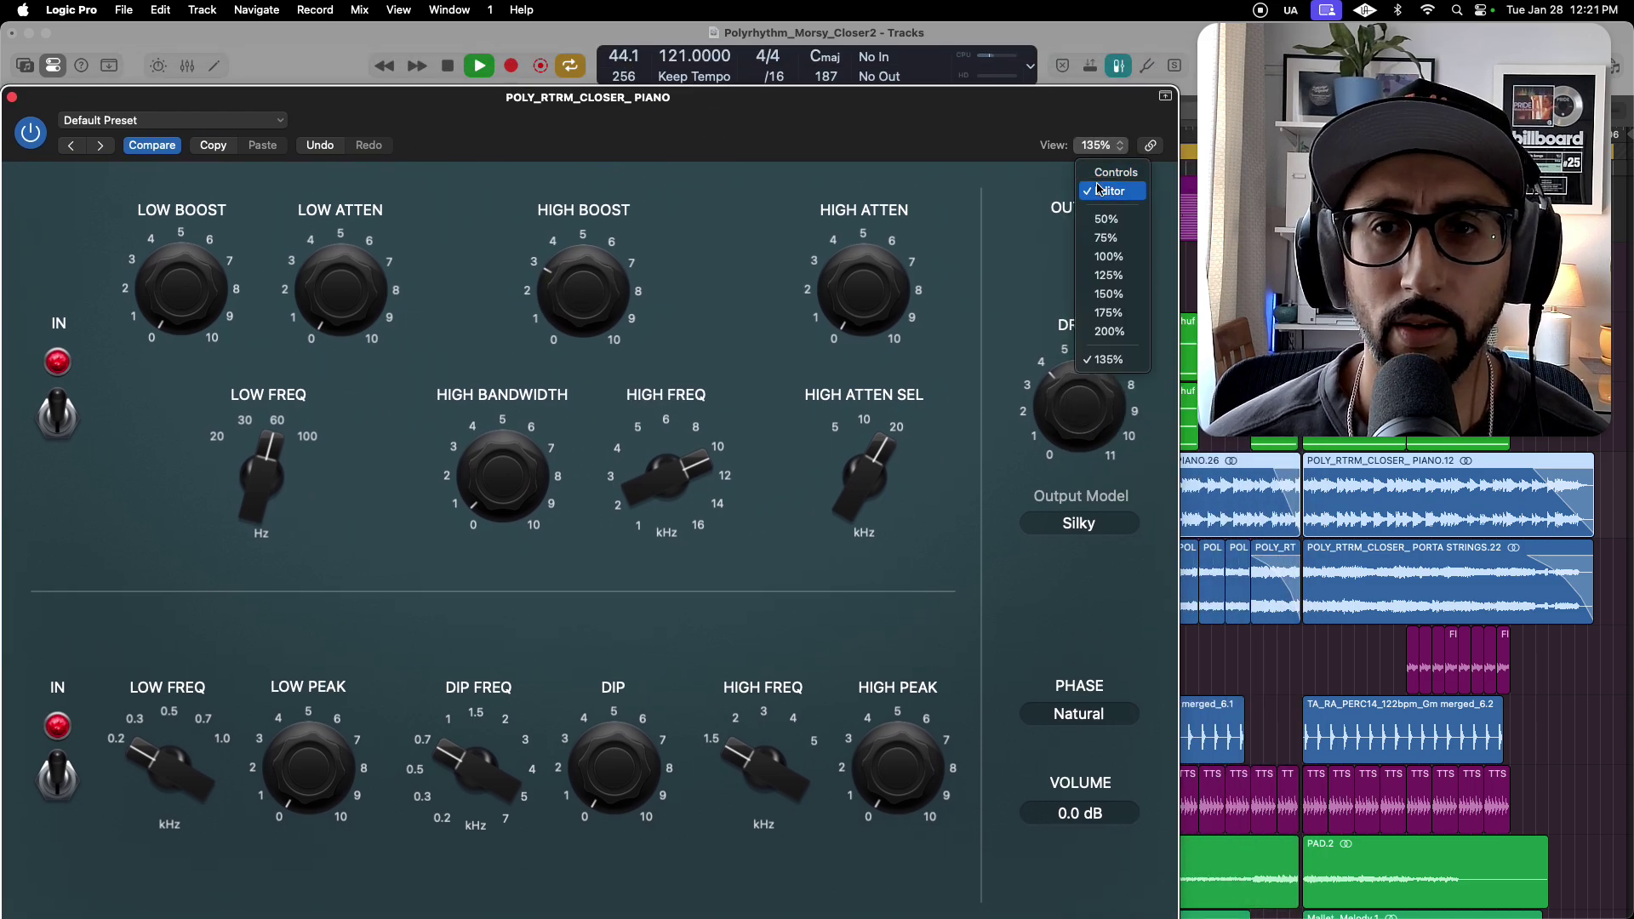
click(1106, 230)
drag(309, 104, 560, 317)
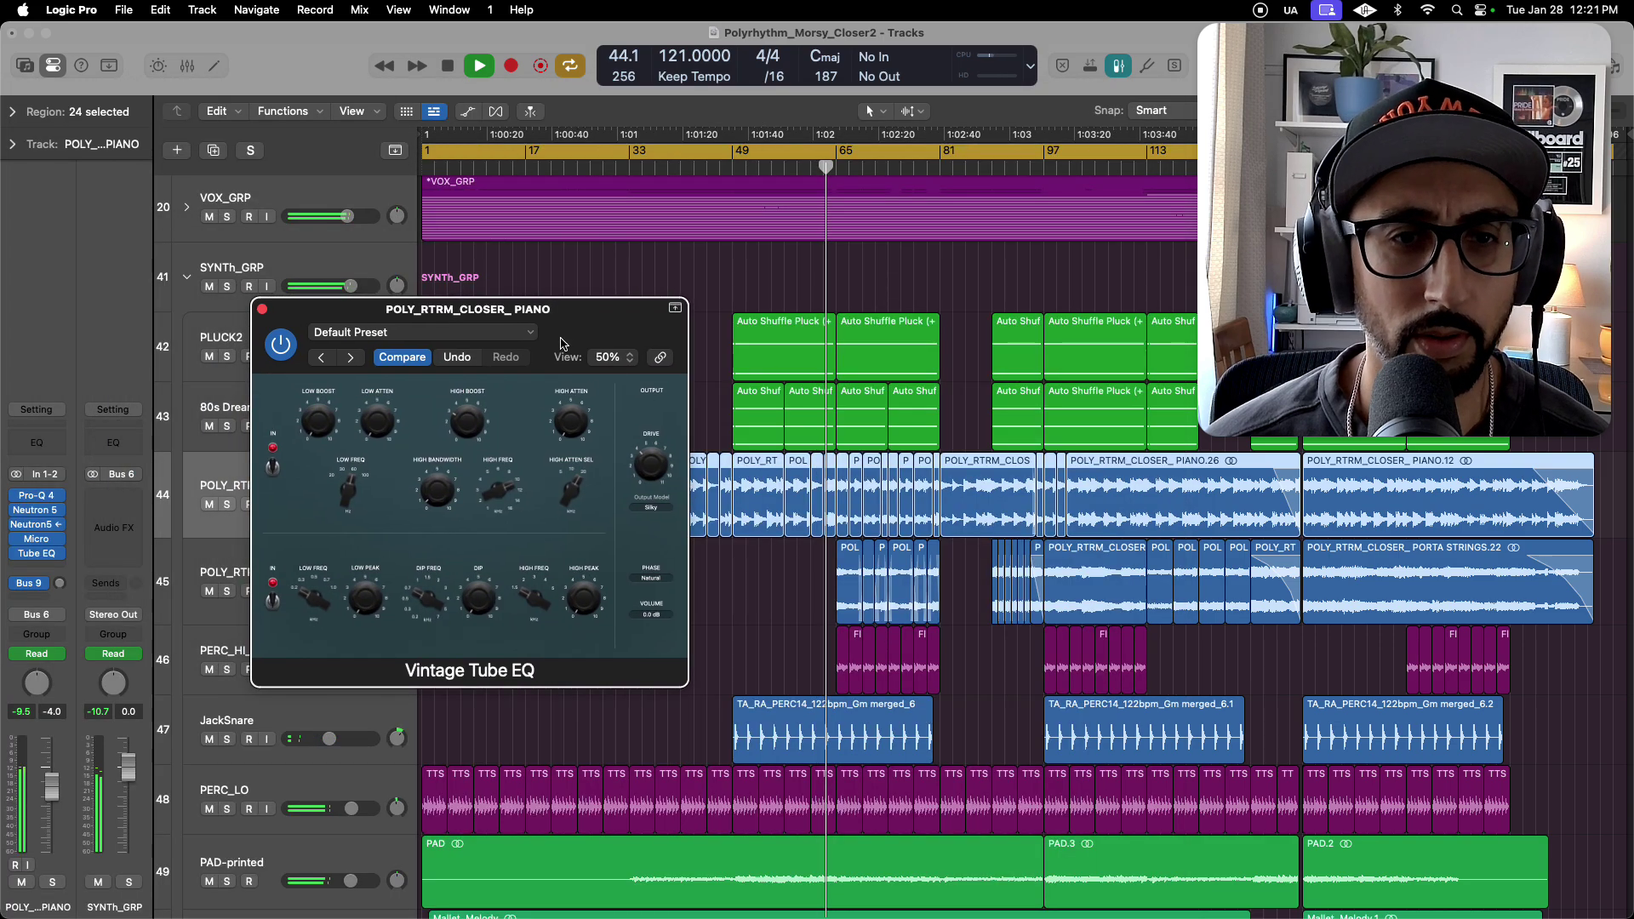
click(611, 358)
click(611, 469)
drag(895, 328, 781, 194)
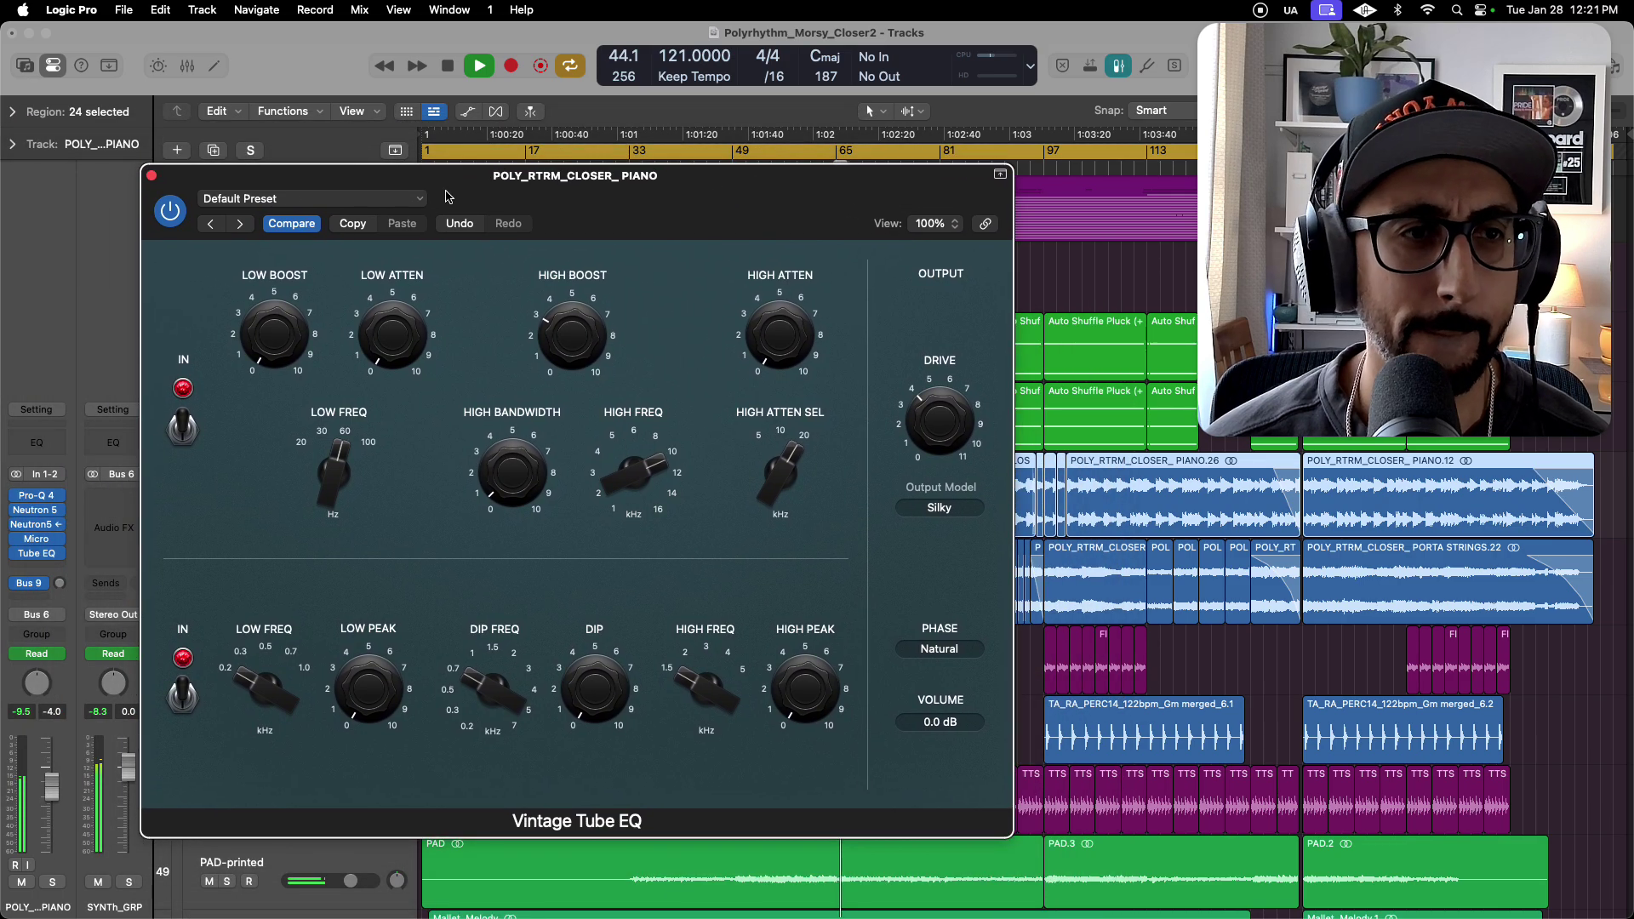
click(152, 176)
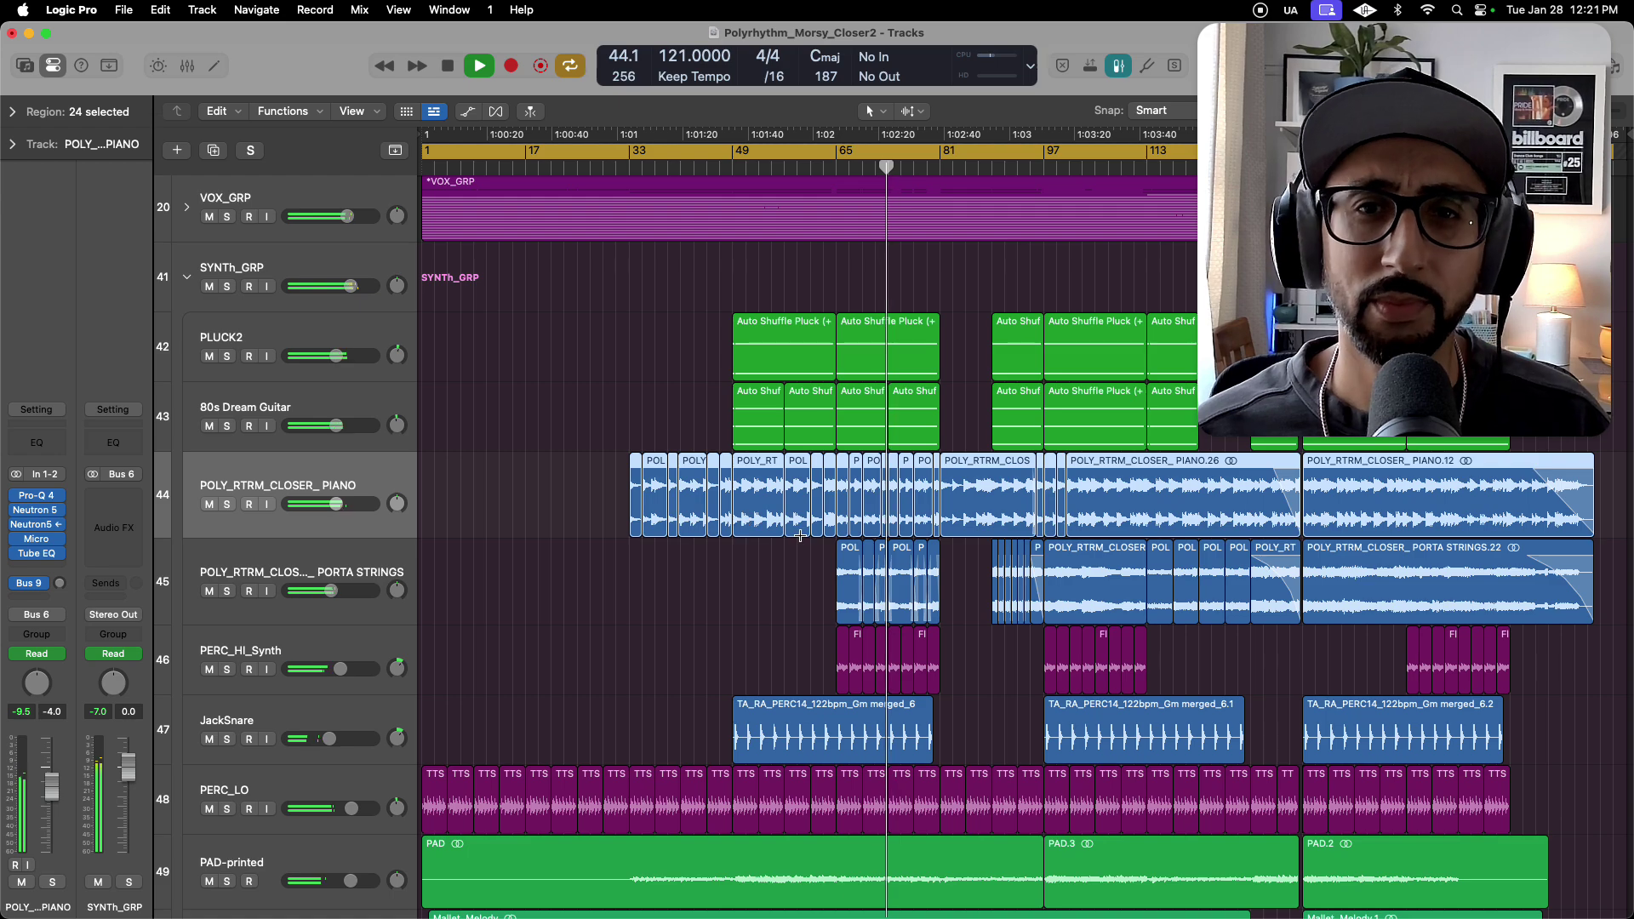
key(space)
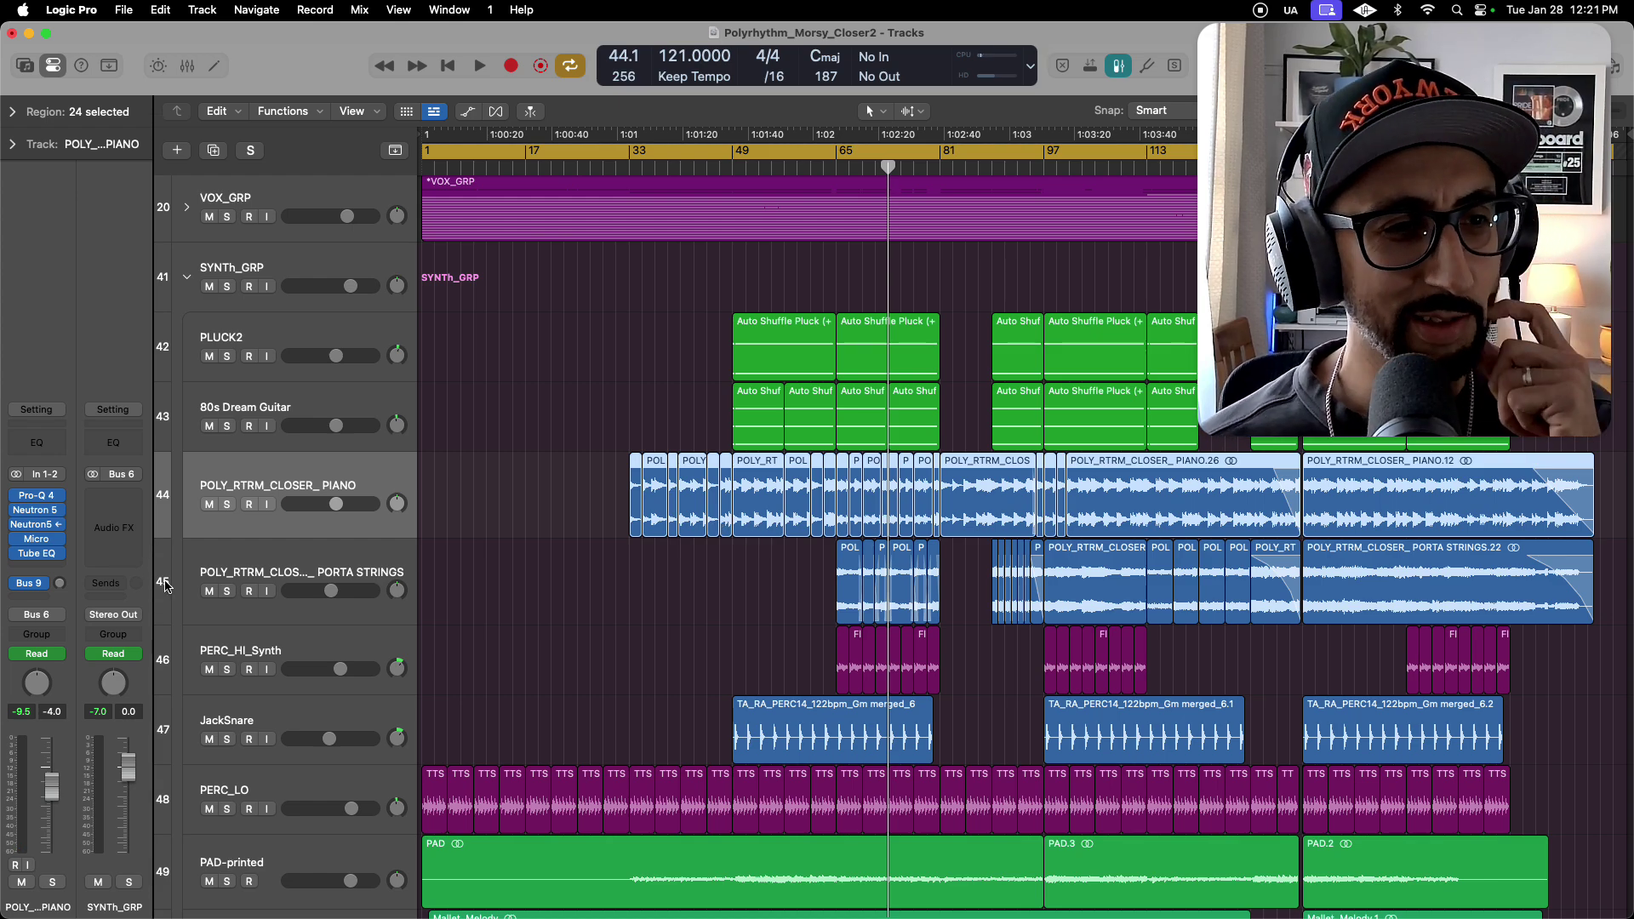
Reopen the piano track's Vintage Tube EQ to review the High Boost setting, and close it again.
click(37, 560)
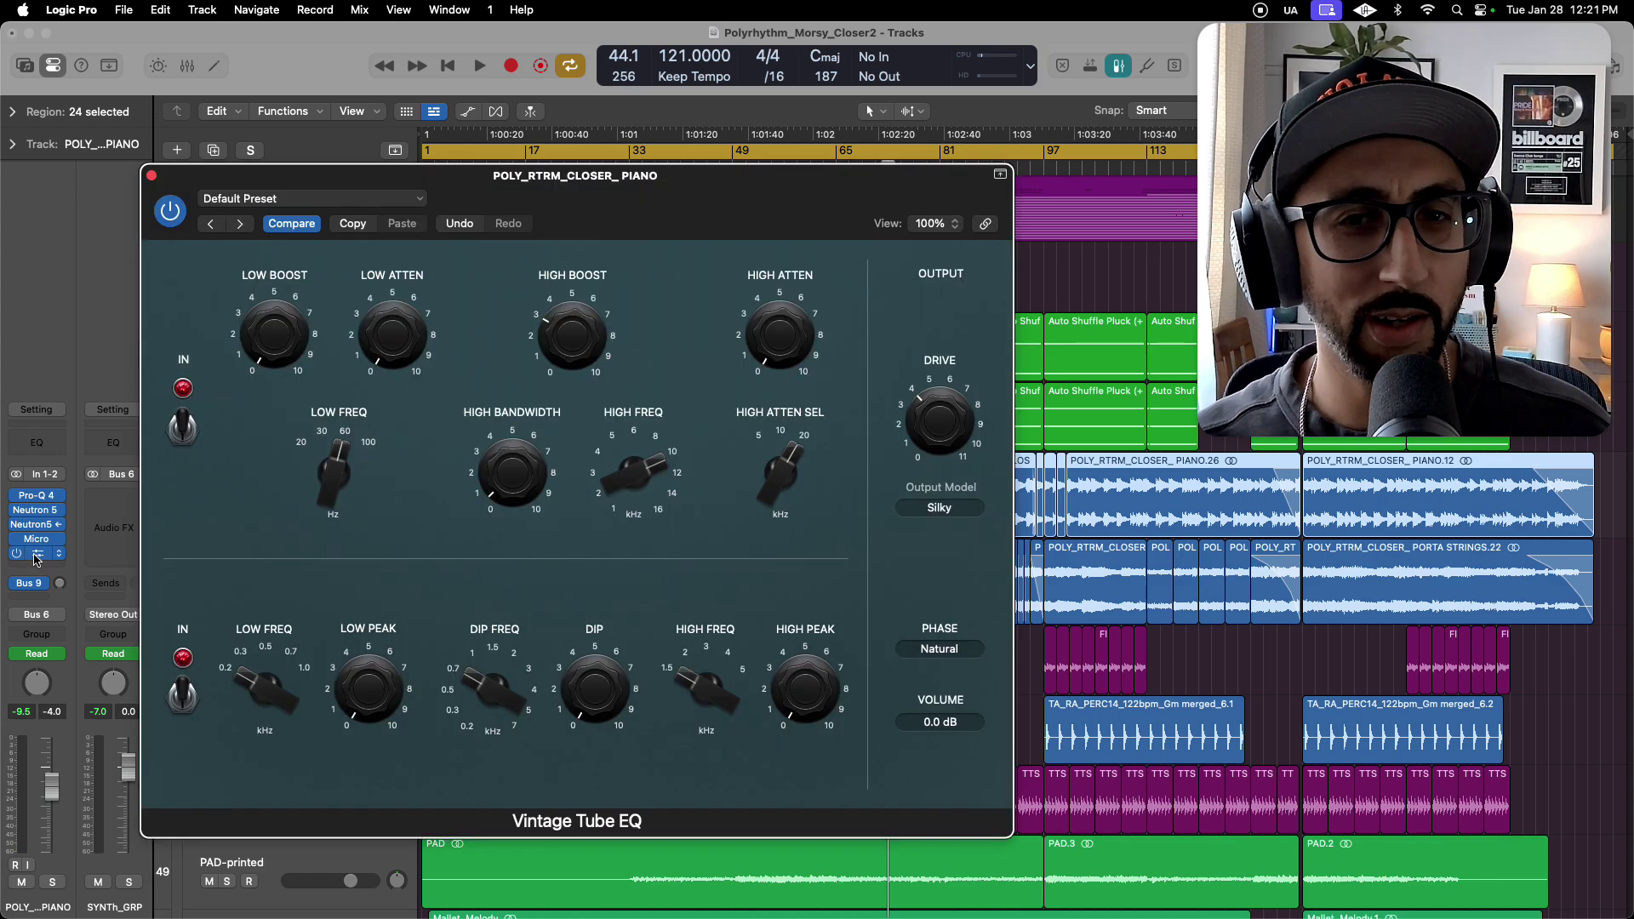
drag(717, 176, 764, 176)
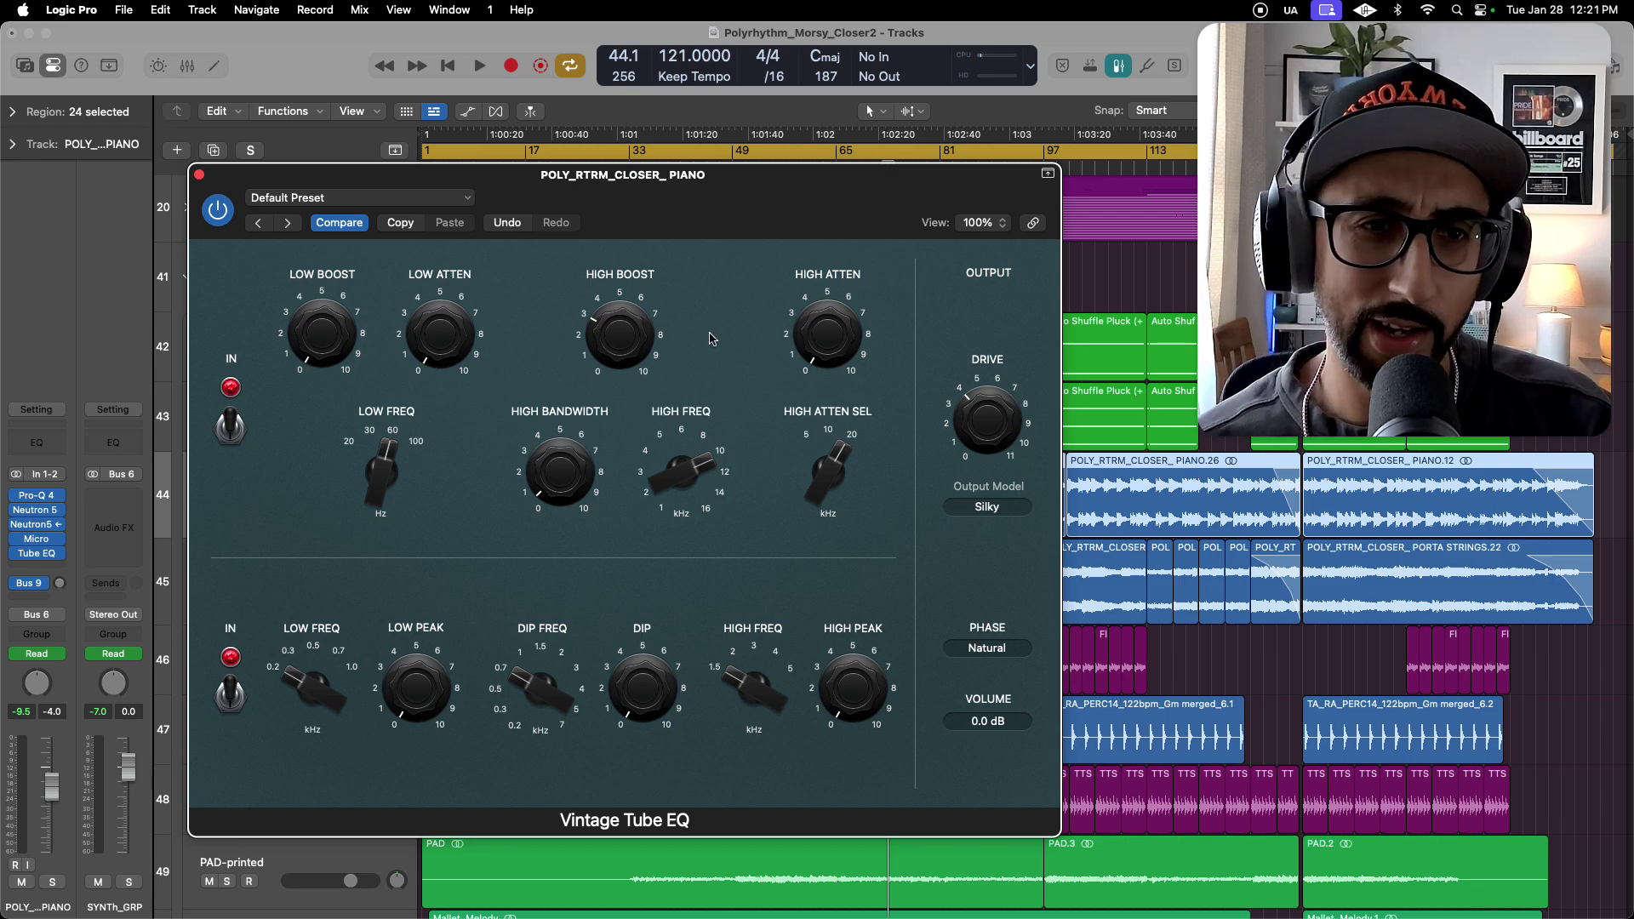
mouse_move(676, 344)
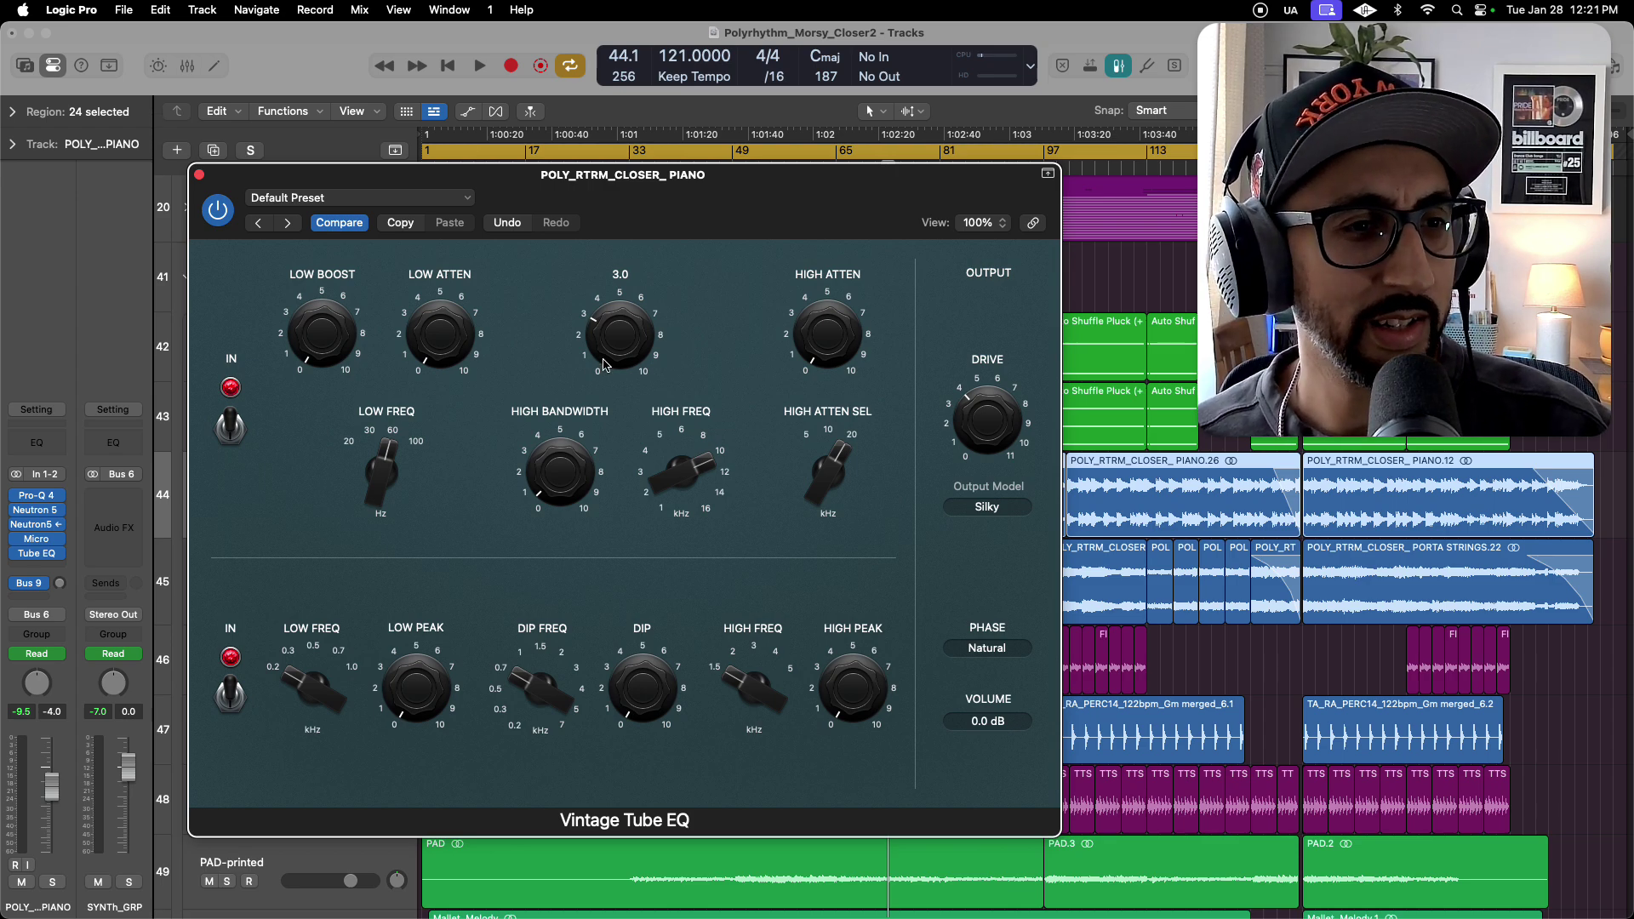
click(200, 176)
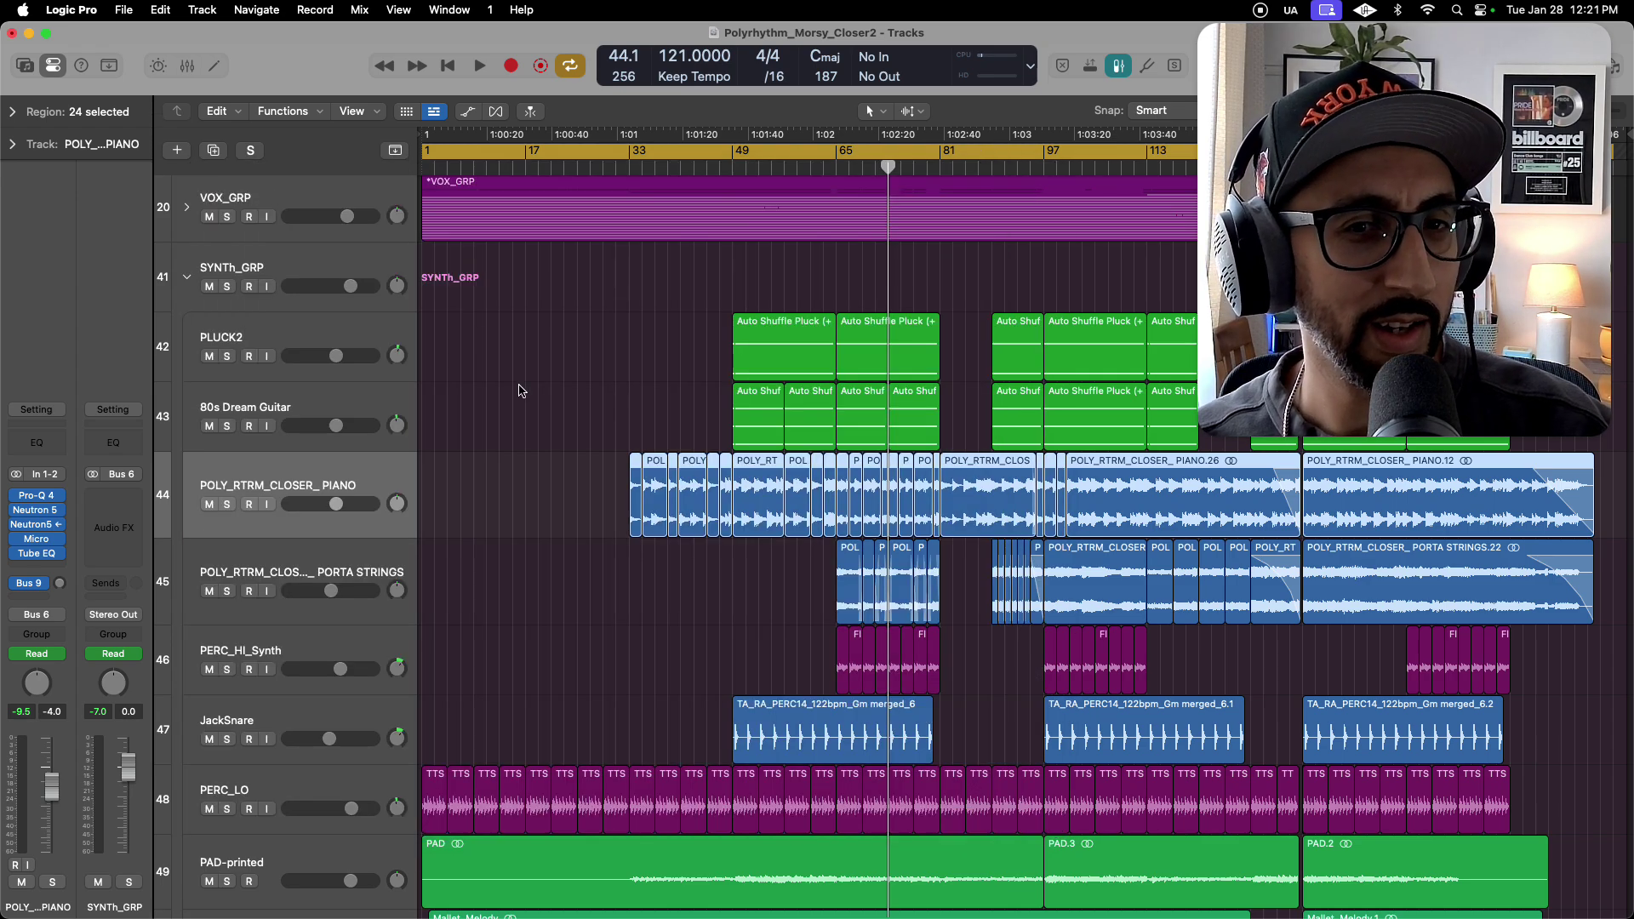
Review the piano track's Neutron 5 Compressor and the Neutron 5 Unmask side-chained to Audio 29, and close both plug-in windows.
mouse_move(38, 512)
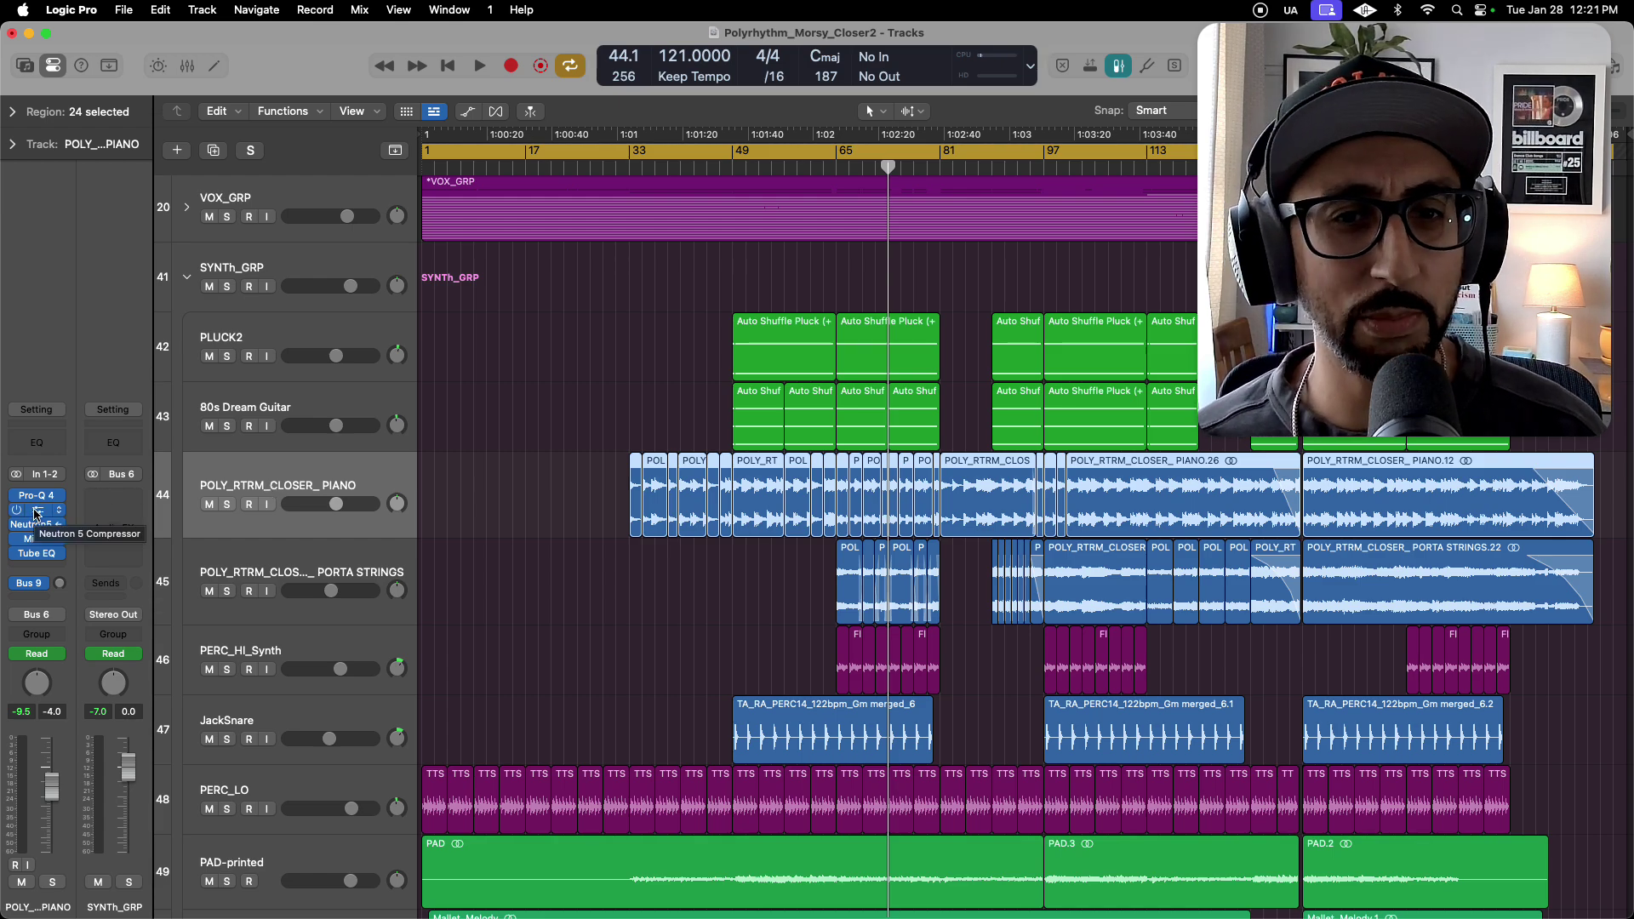
click(37, 514)
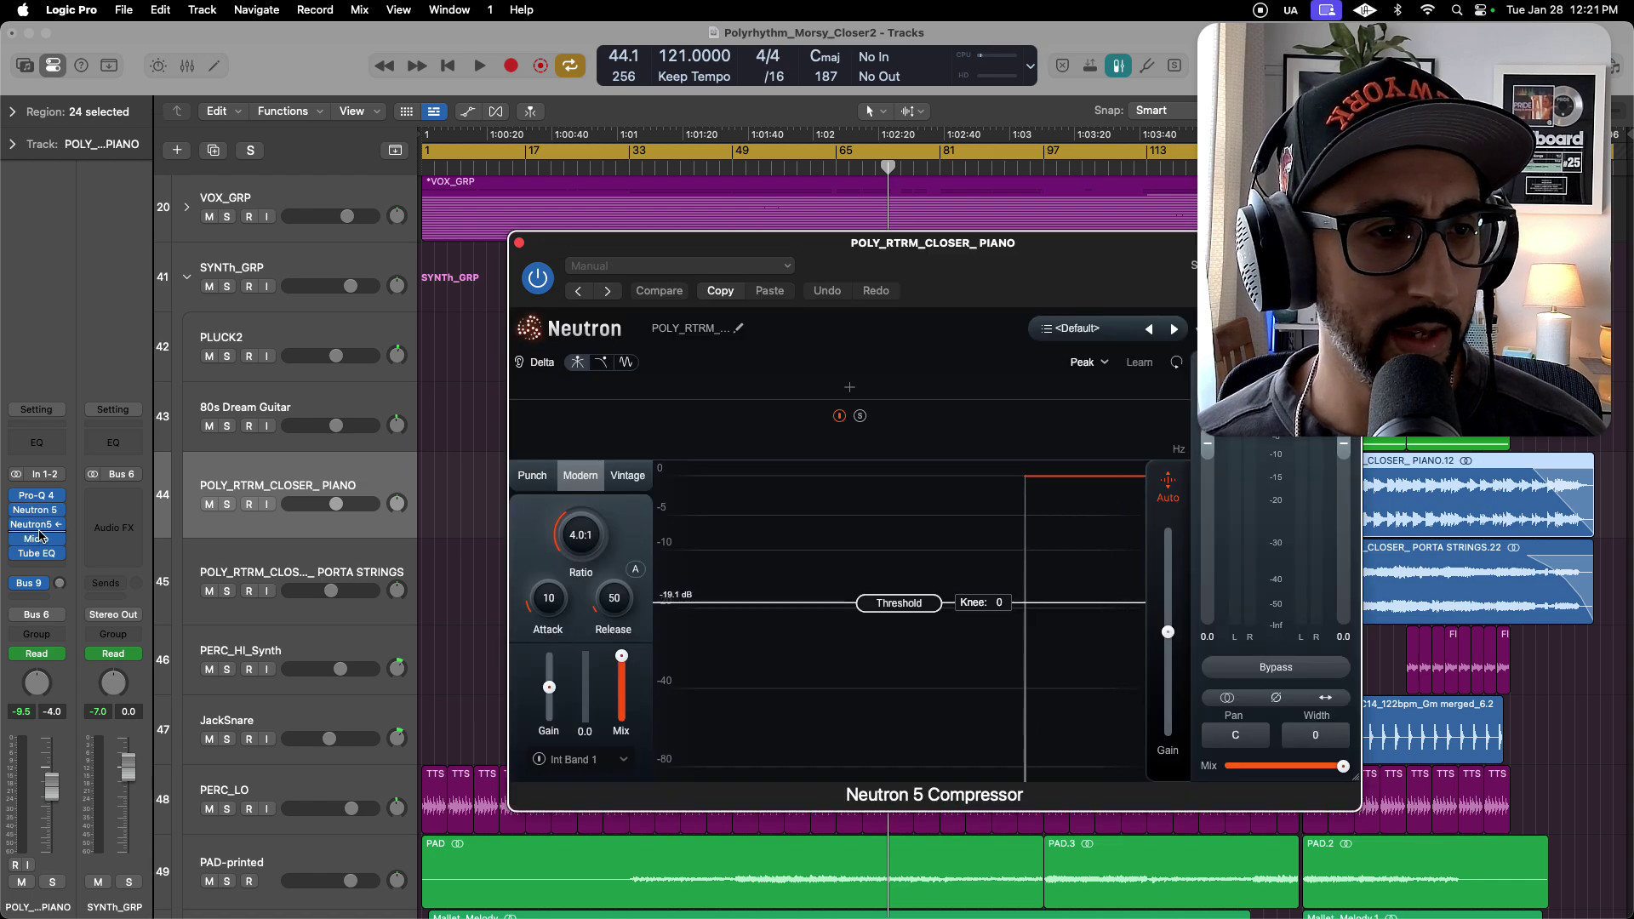
click(38, 525)
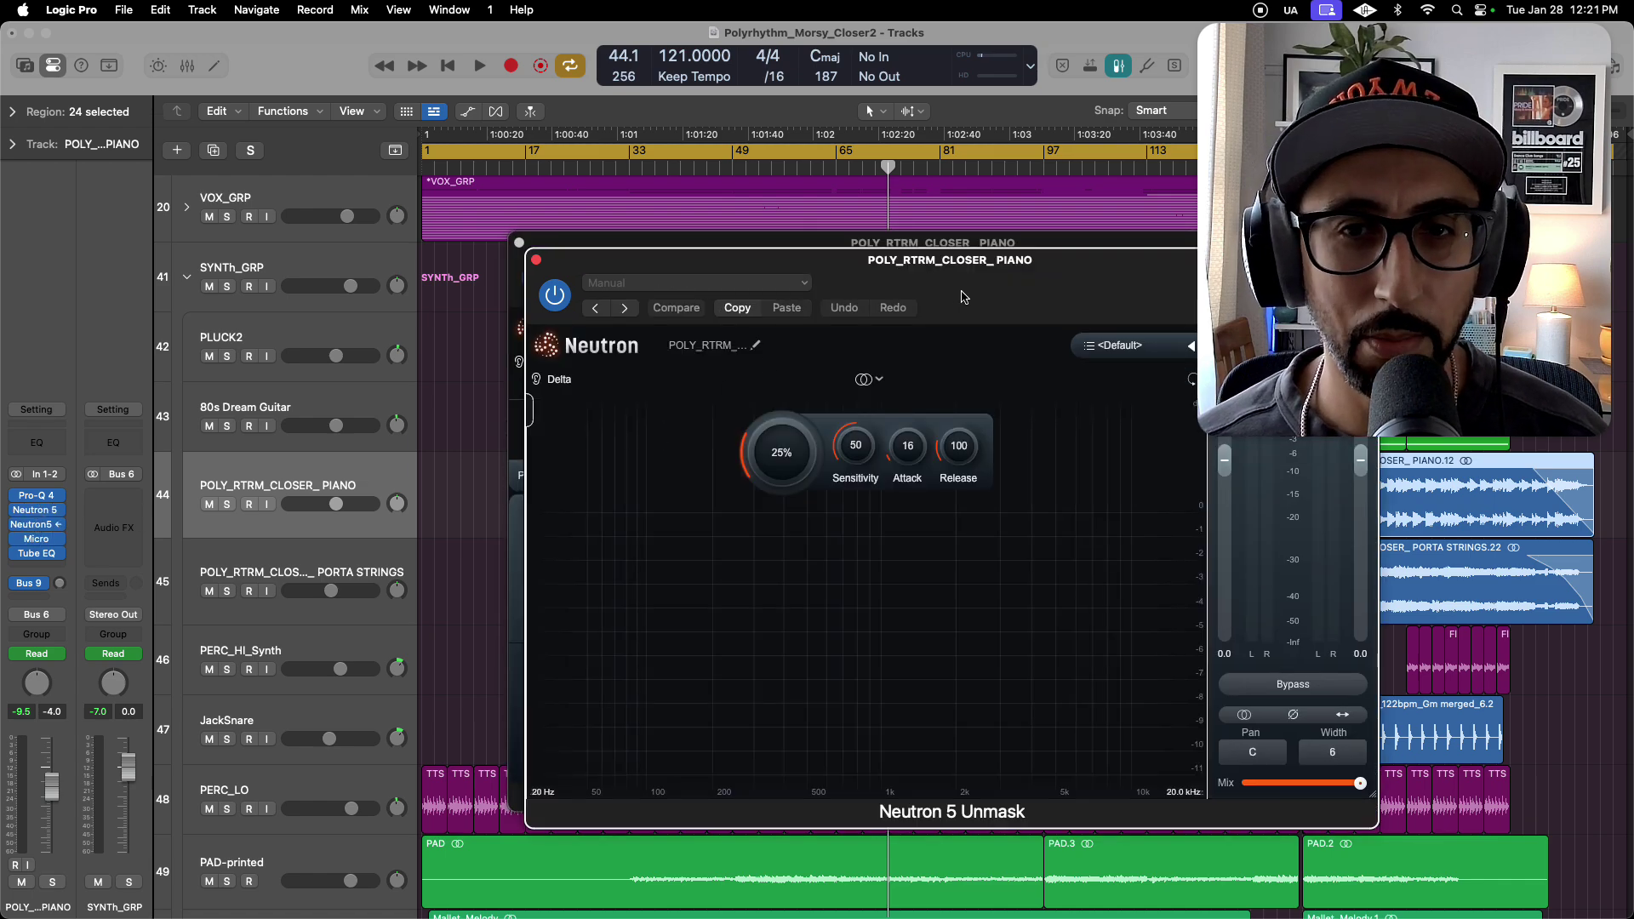
drag(964, 294, 788, 216)
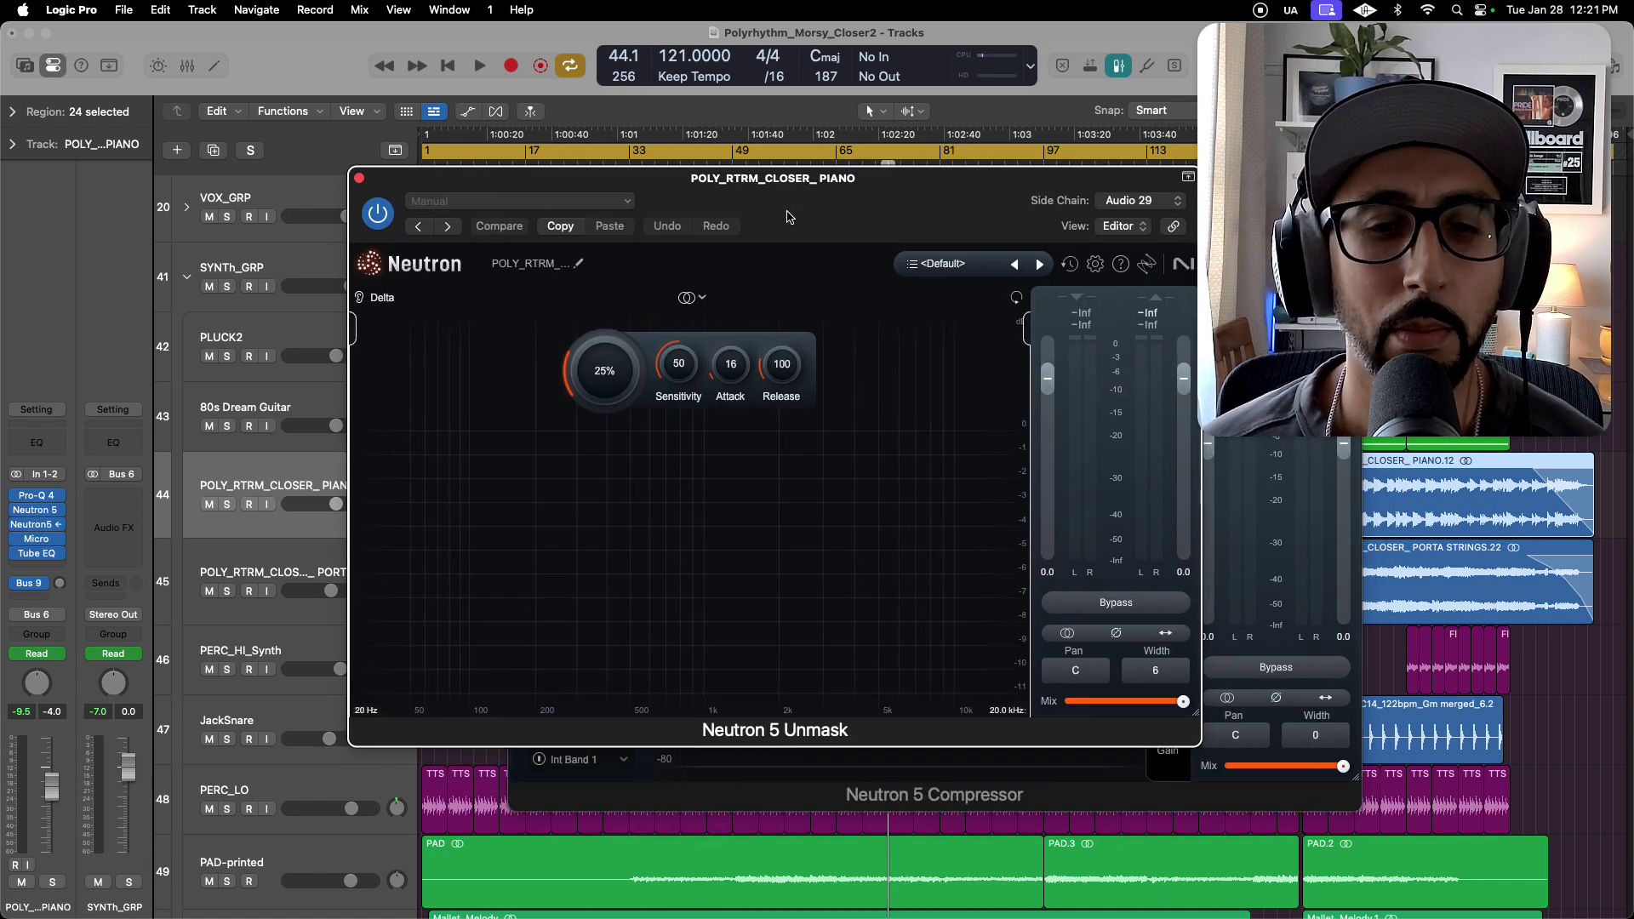
drag(846, 216, 767, 339)
click(519, 242)
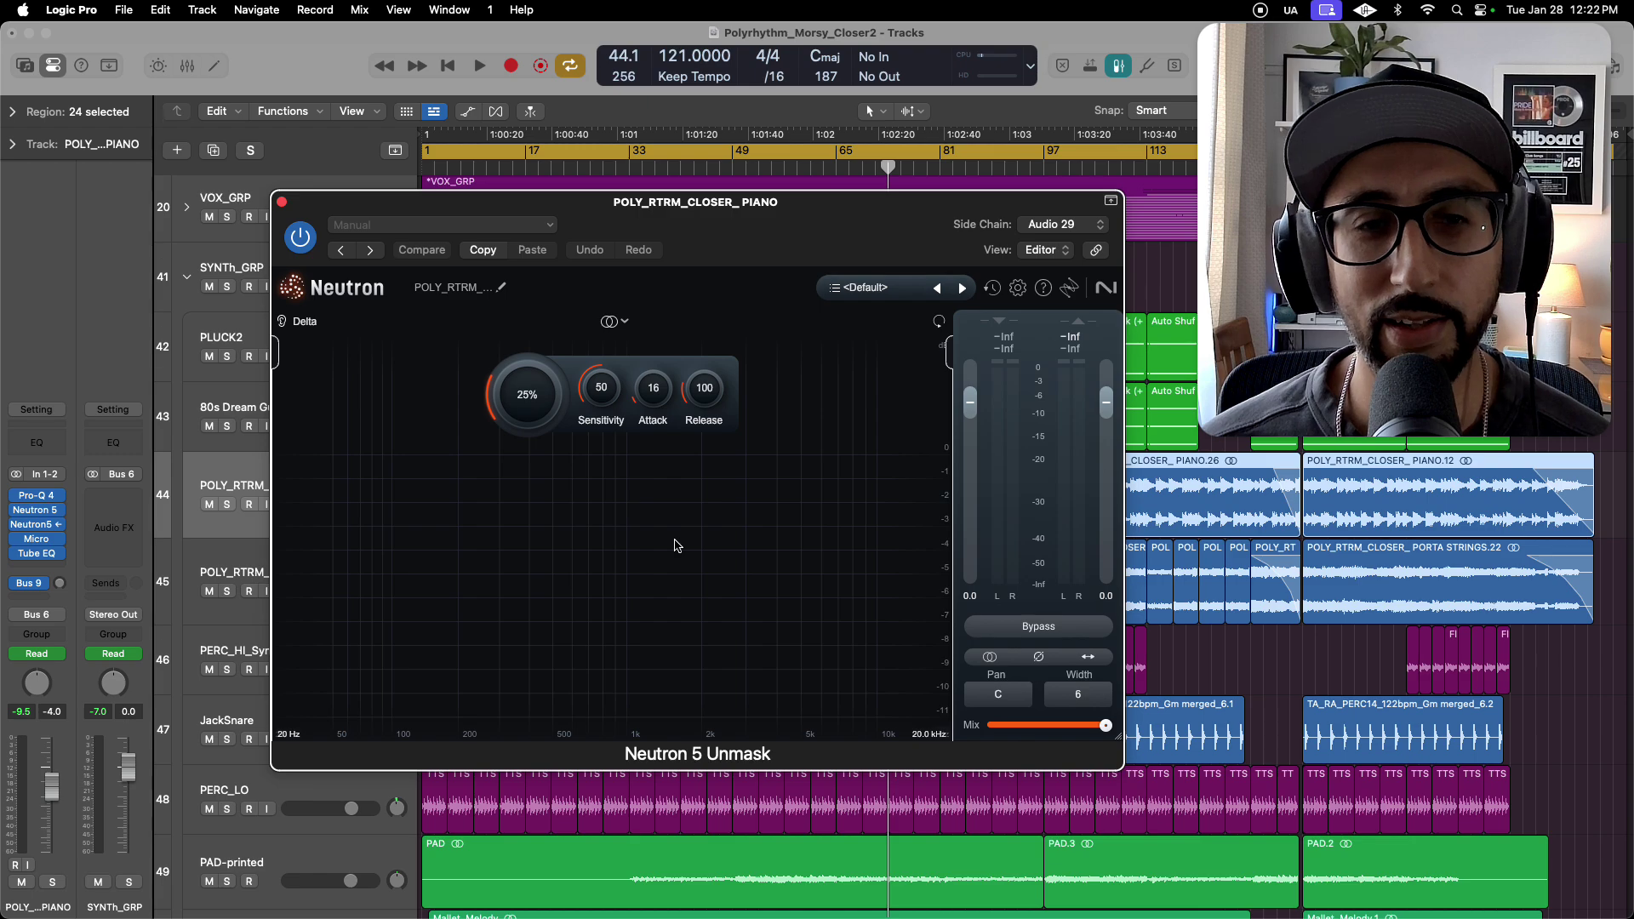
click(282, 204)
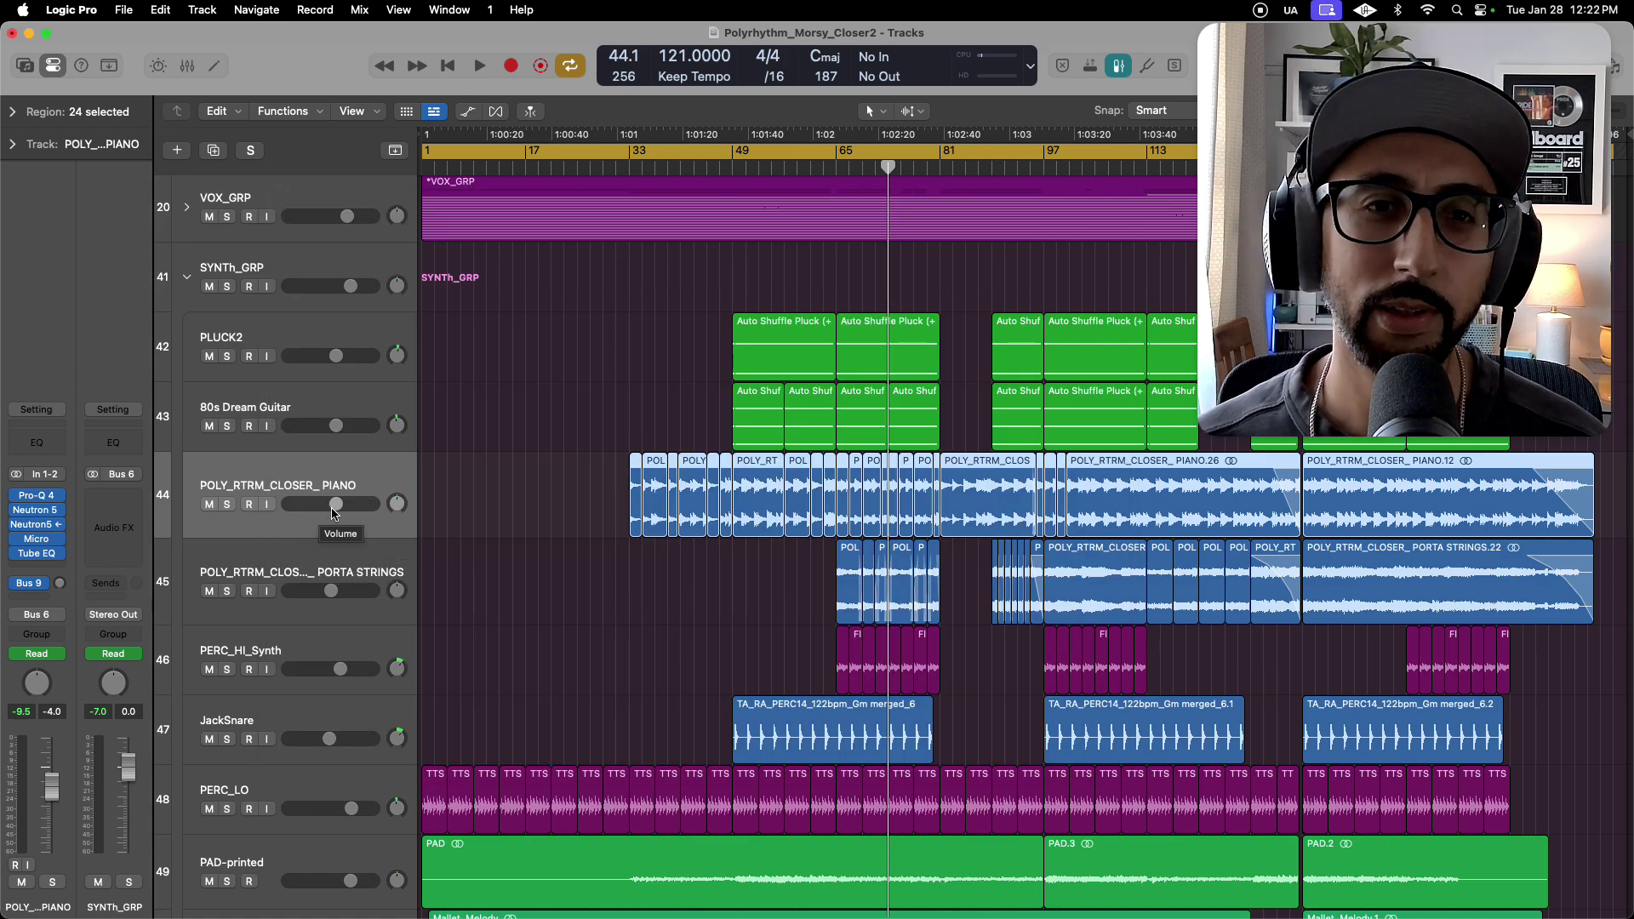
scroll(698, 523, up, 2)
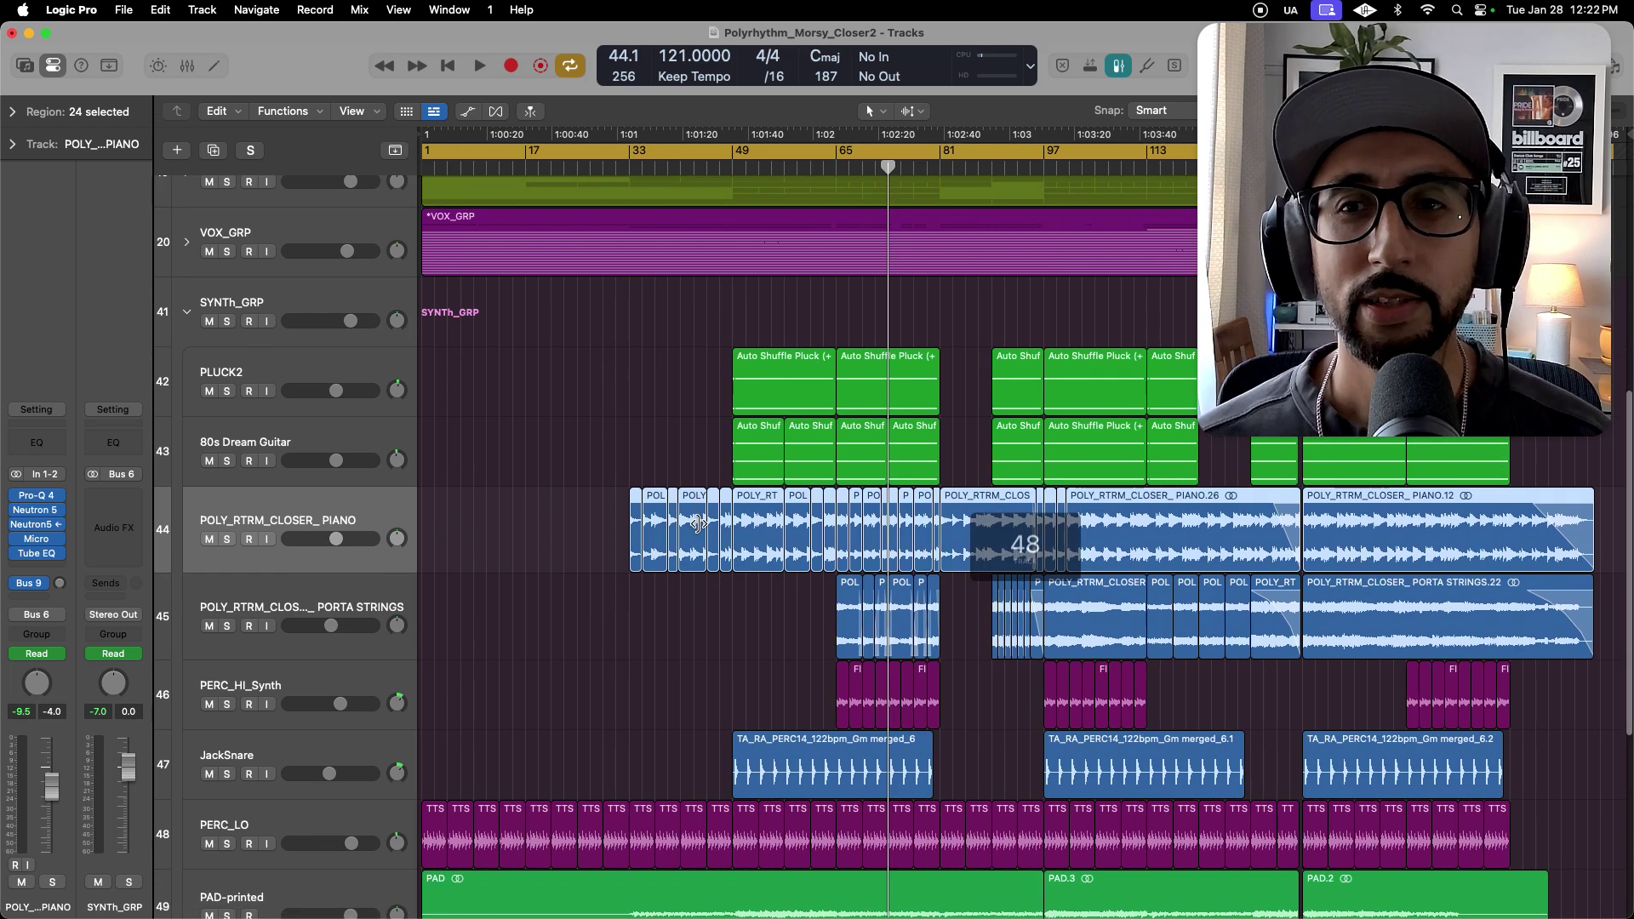